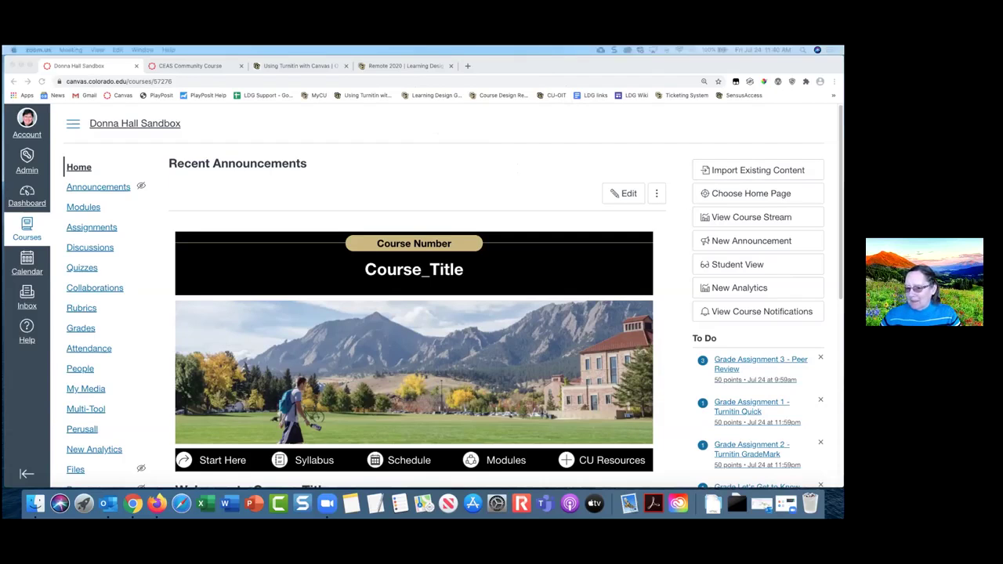
Open the sandbox course's Assignments page and look over its Written Assignments and Quizzes groups.
click(447, 150)
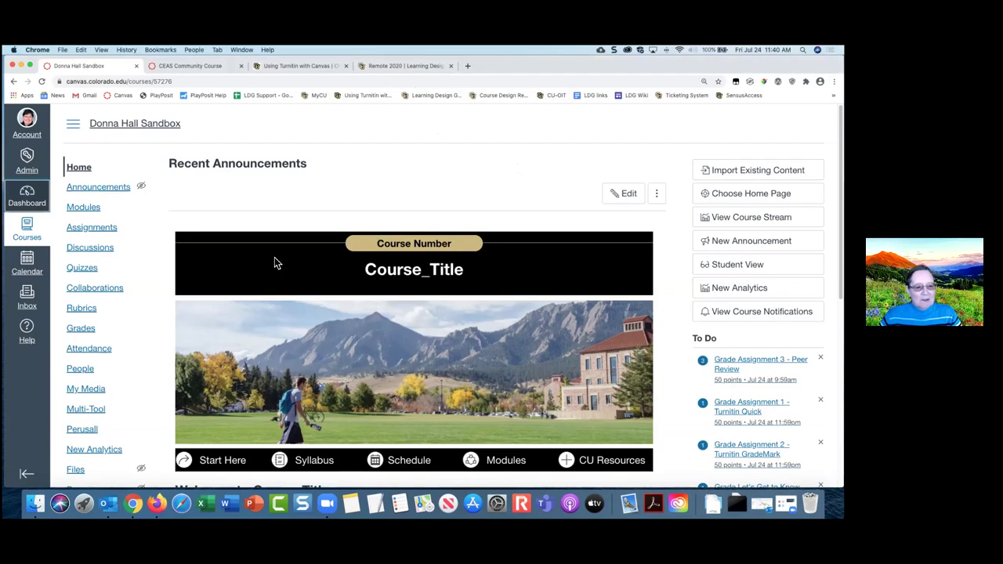
click(108, 232)
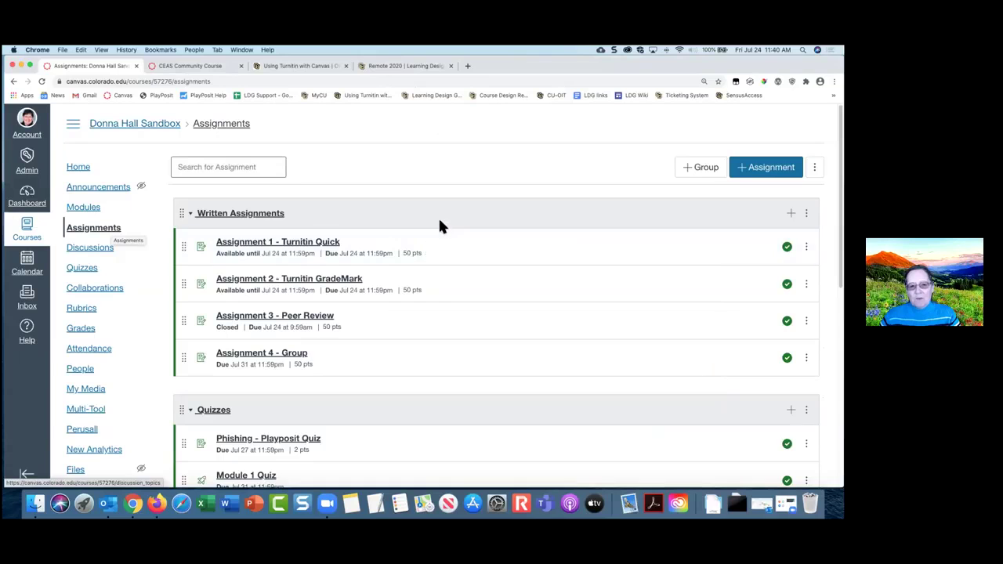
scroll(456, 368, down, 1)
scroll(454, 384, down, 6)
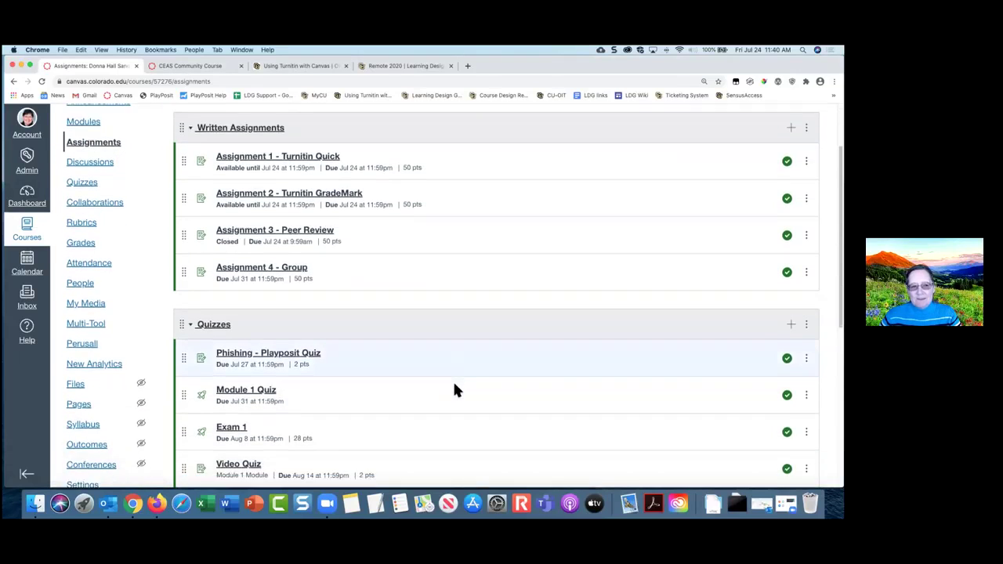
scroll(454, 384, up, 6)
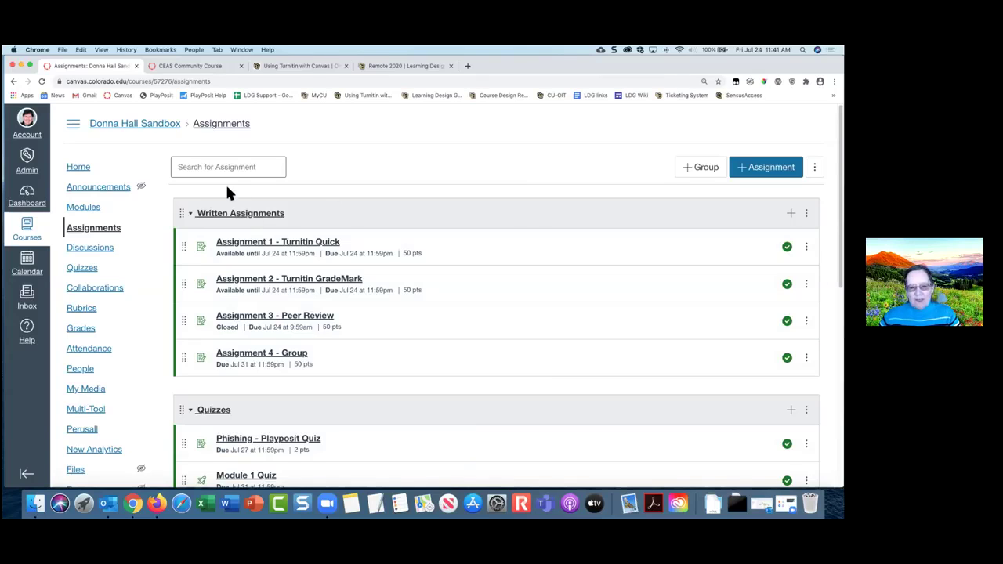
Open the form for adding an assignment group and close it without saving.
click(701, 168)
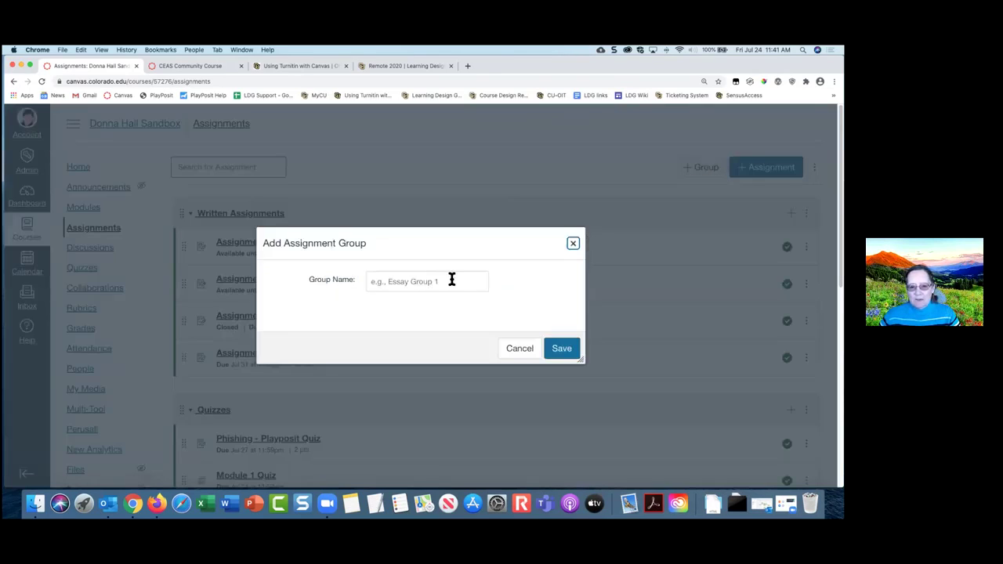
click(520, 350)
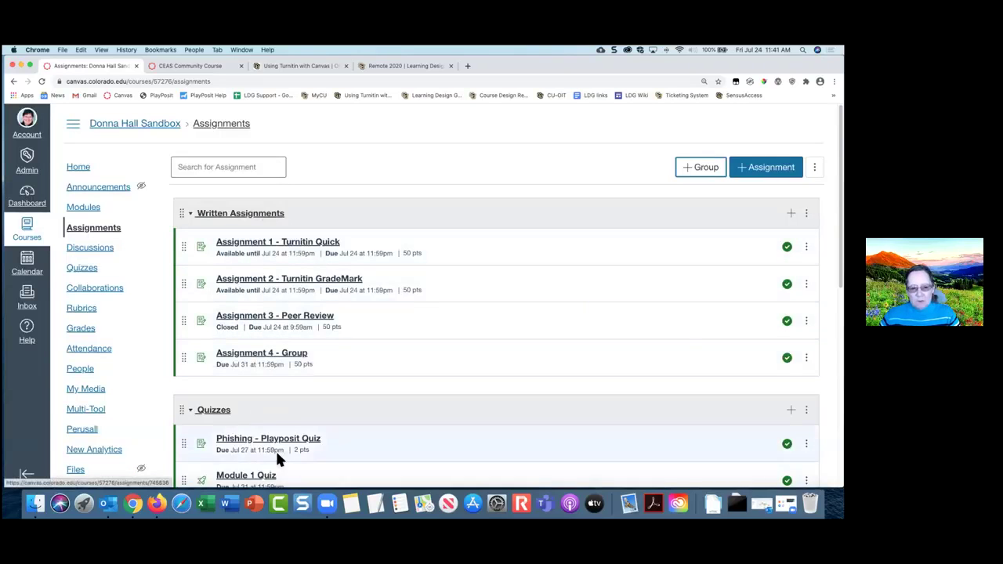
scroll(322, 411, down, 1)
scroll(317, 377, up, 1)
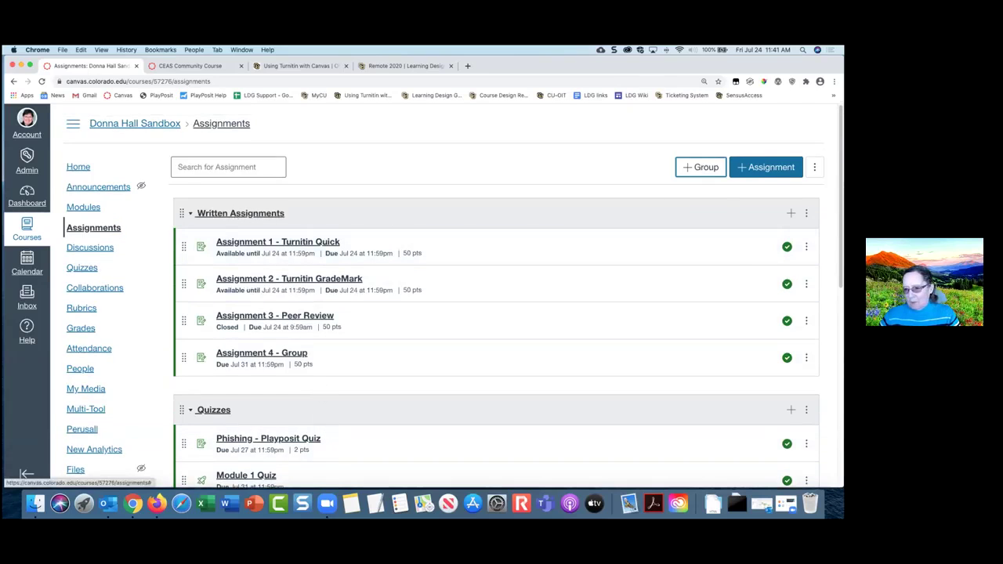
Try renaming the Written Assignments group to Assignments in its group settings, and discard the change.
click(806, 213)
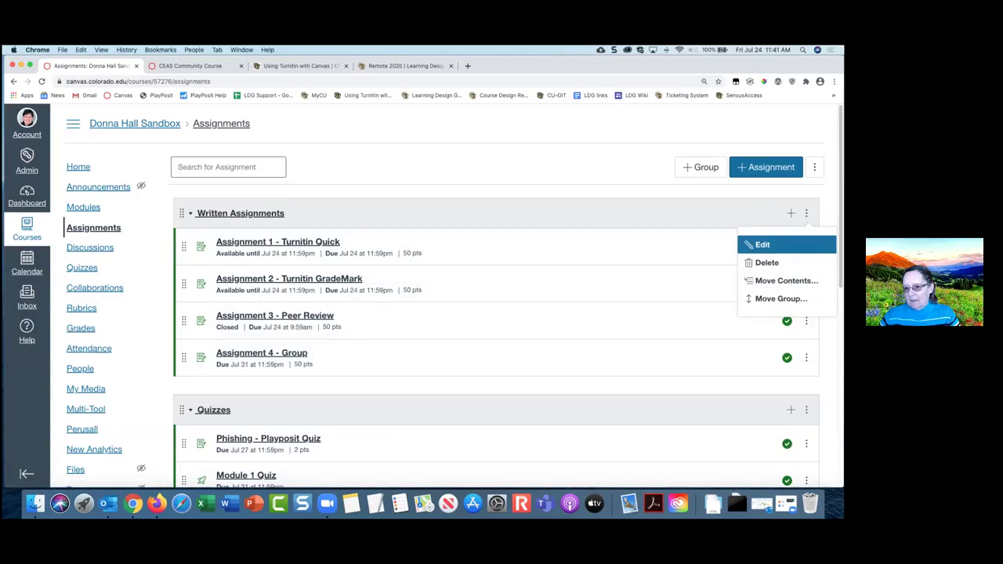
click(756, 245)
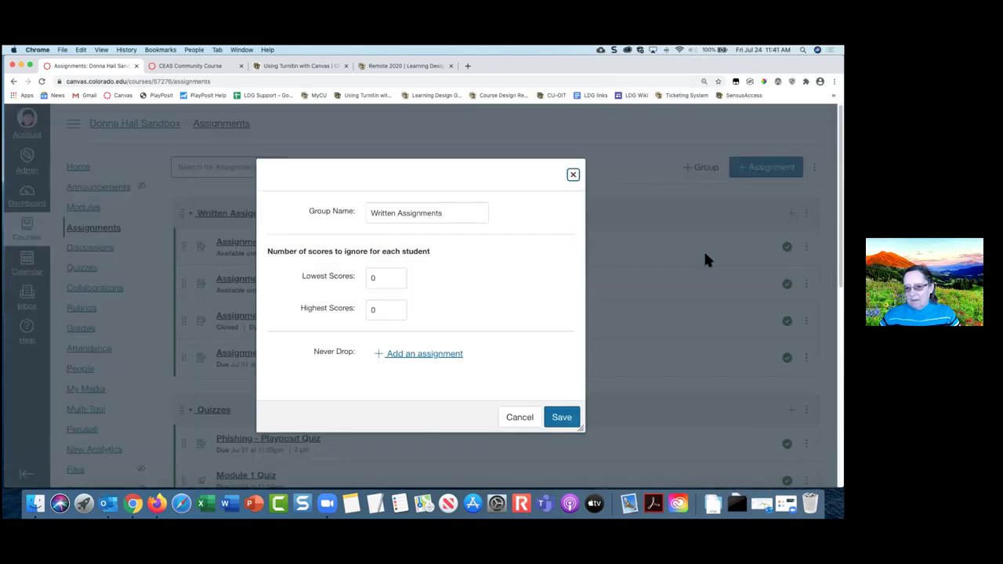
double_click(395, 213)
key(BackSpace)
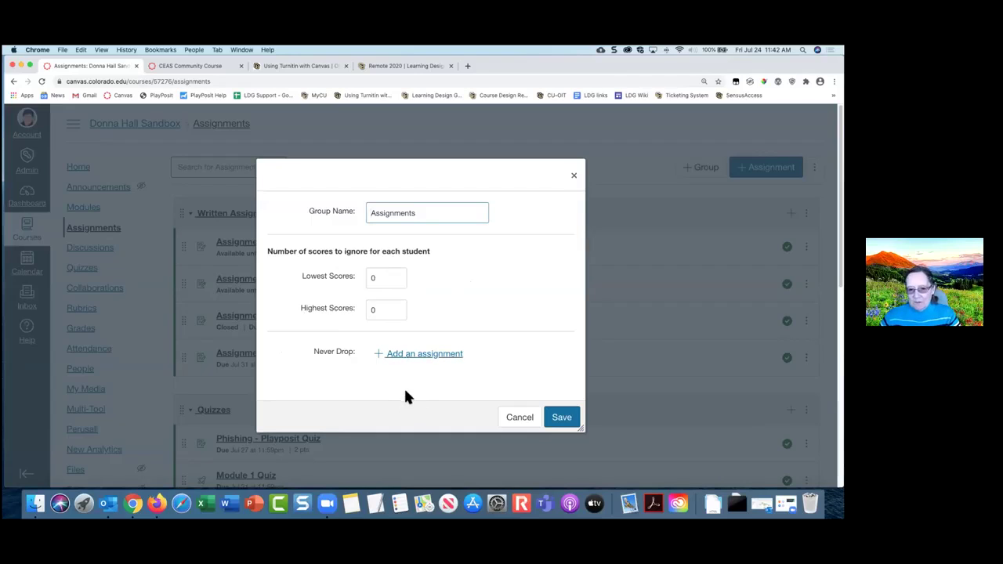
click(561, 423)
click(519, 421)
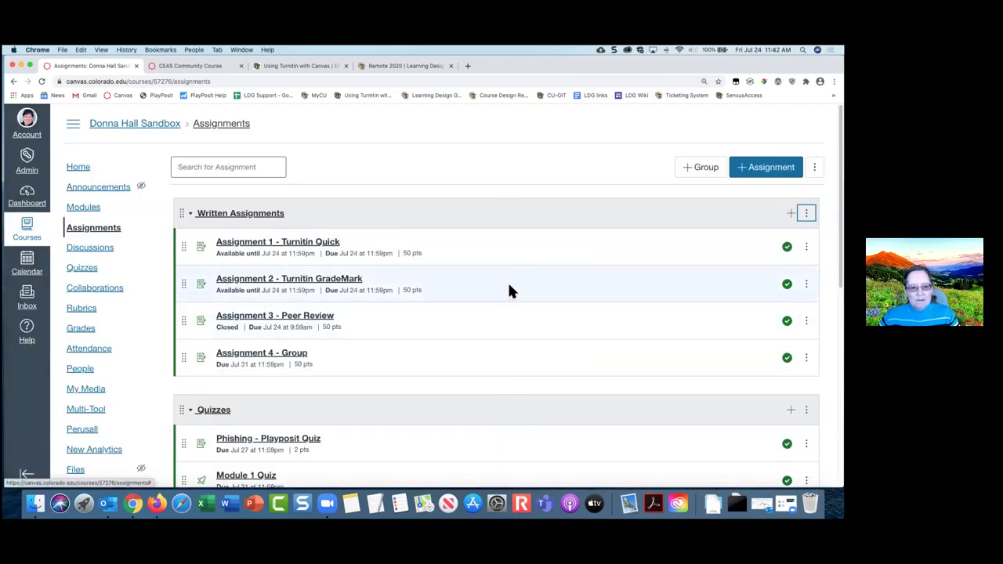
Turn on weighting of the final grade based on assignment groups.
scroll(384, 416, down, 5)
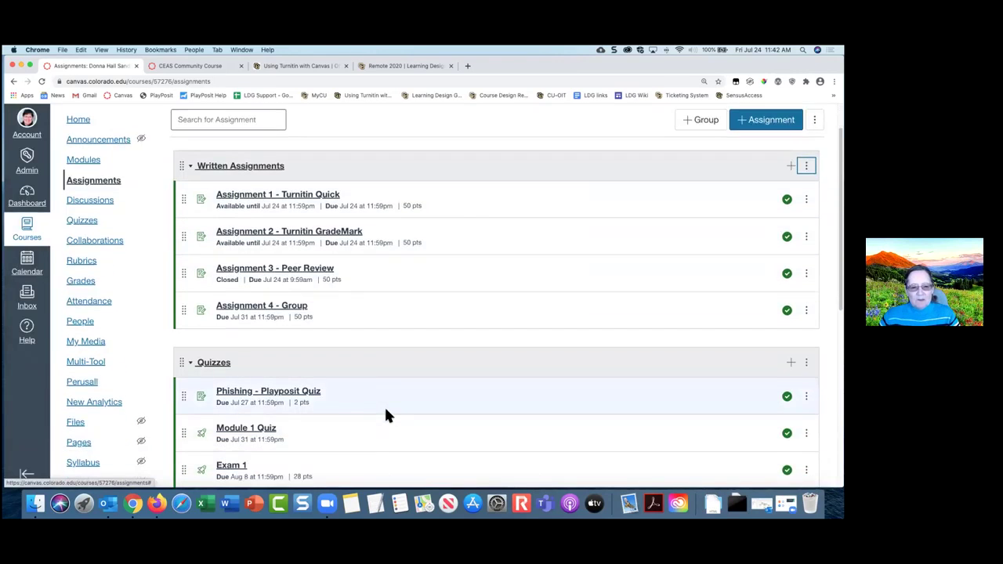
scroll(387, 414, down, 3)
scroll(386, 413, up, 3)
scroll(386, 414, up, 5)
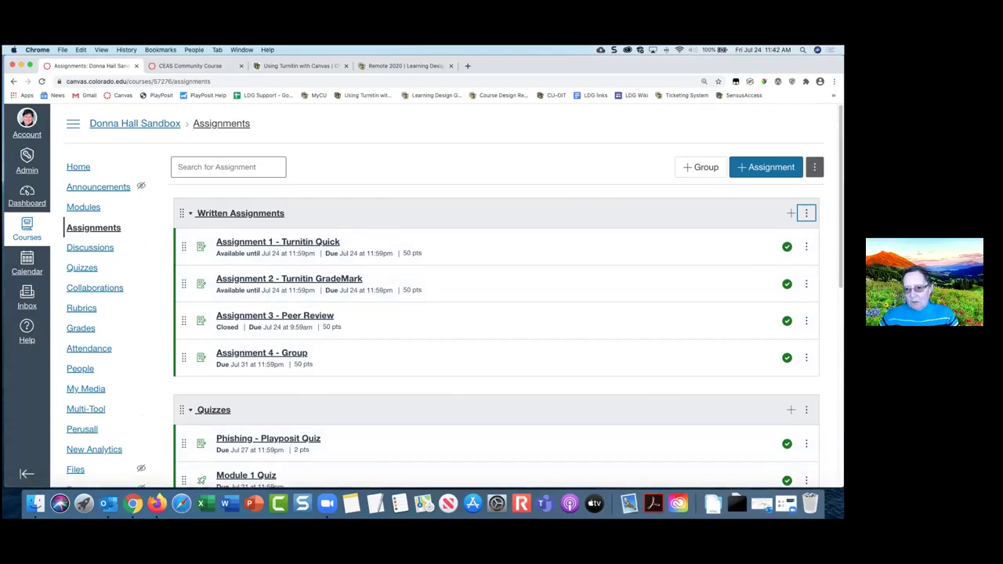
click(814, 167)
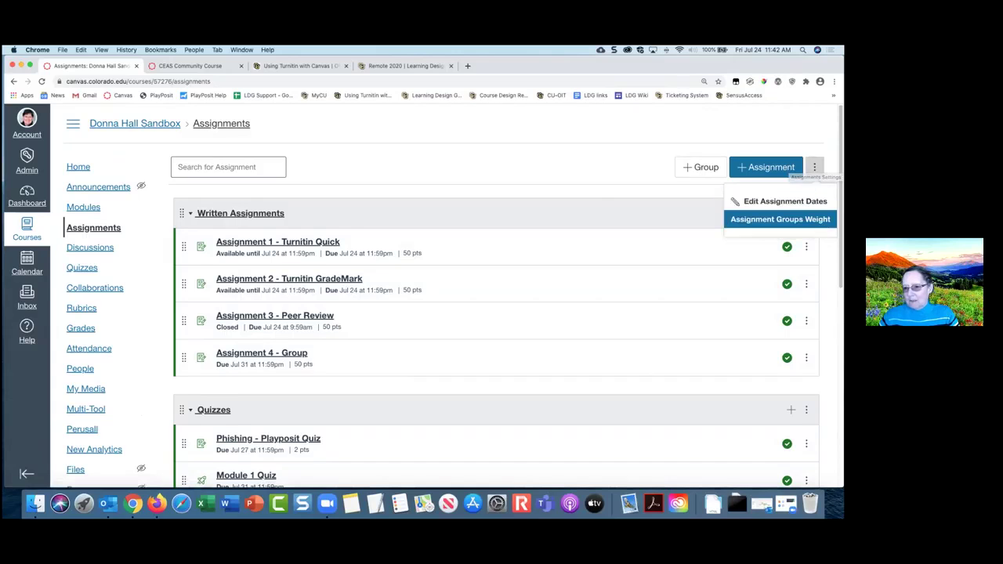
click(780, 221)
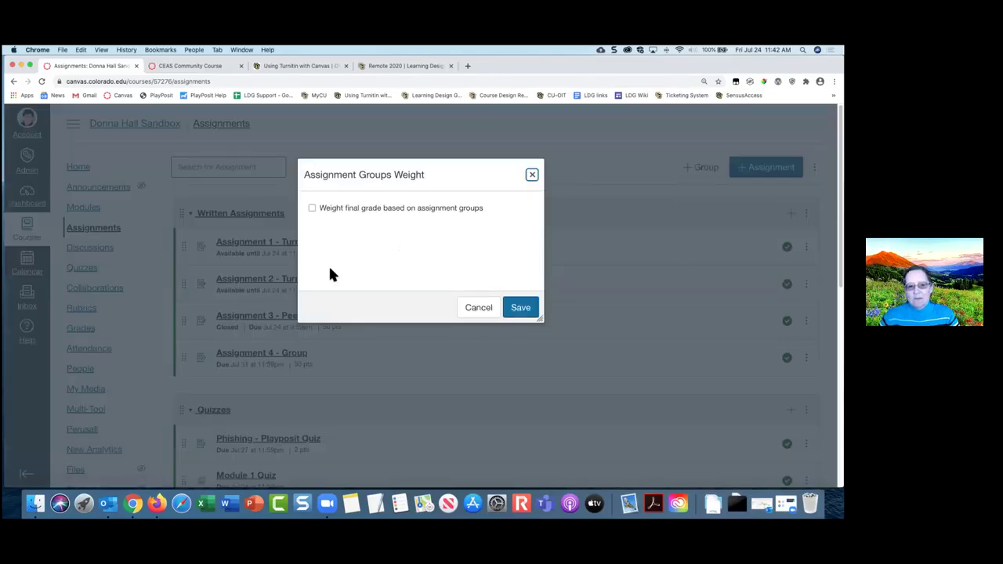
click(350, 210)
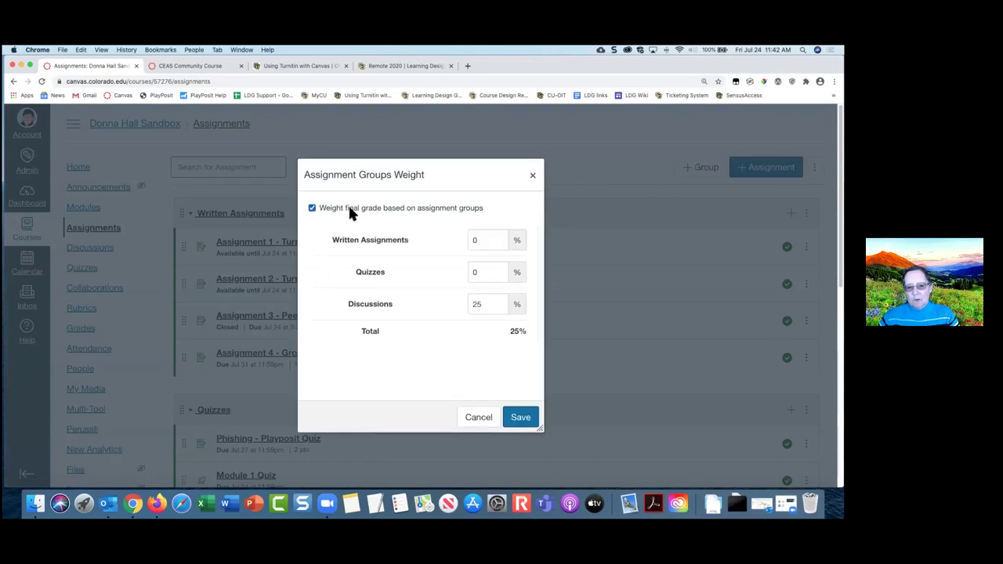
Set the group weights to 25% for Written Assignments and 50% for Quizzes, and save them.
double_click(495, 242)
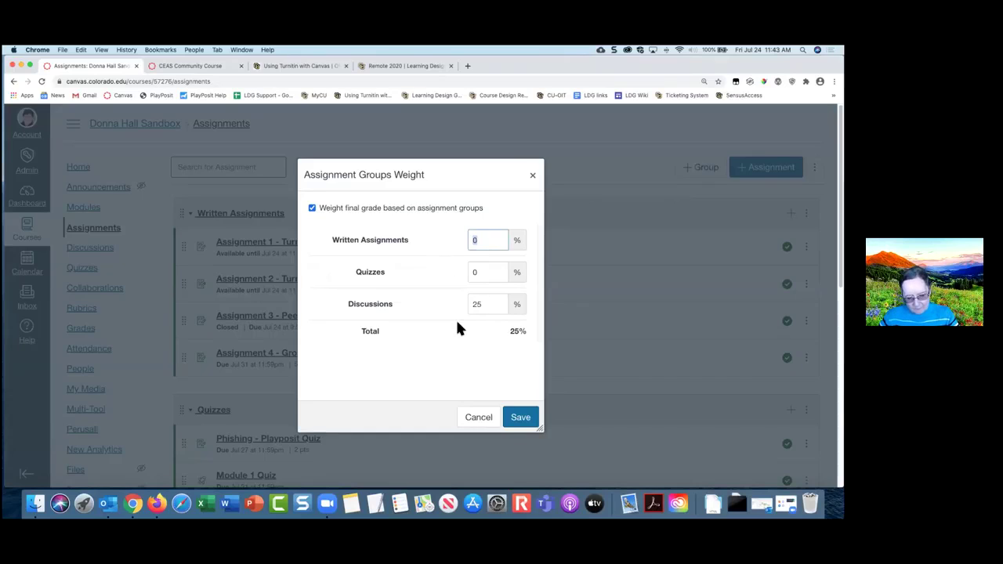
text(25)
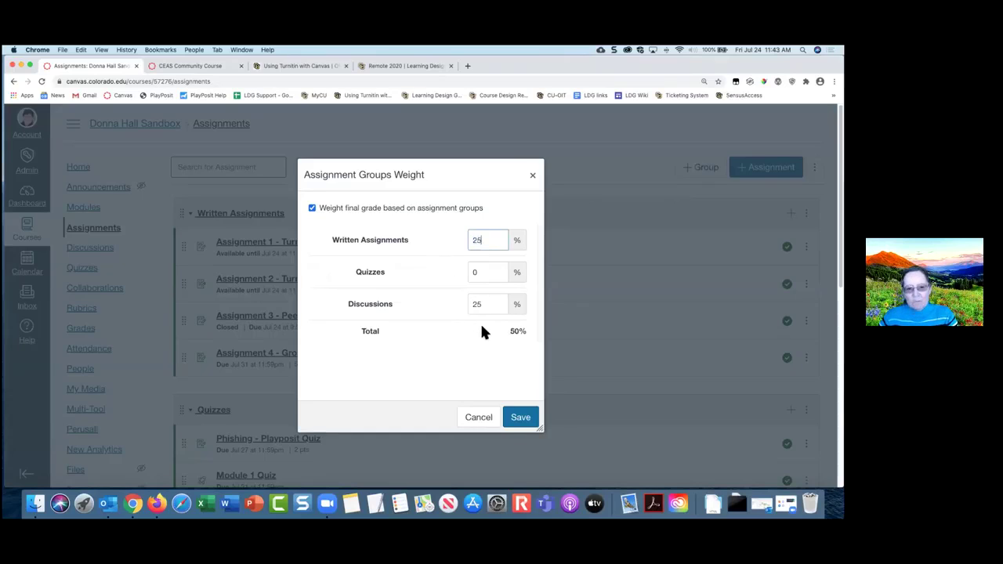
double_click(488, 274)
text(50)
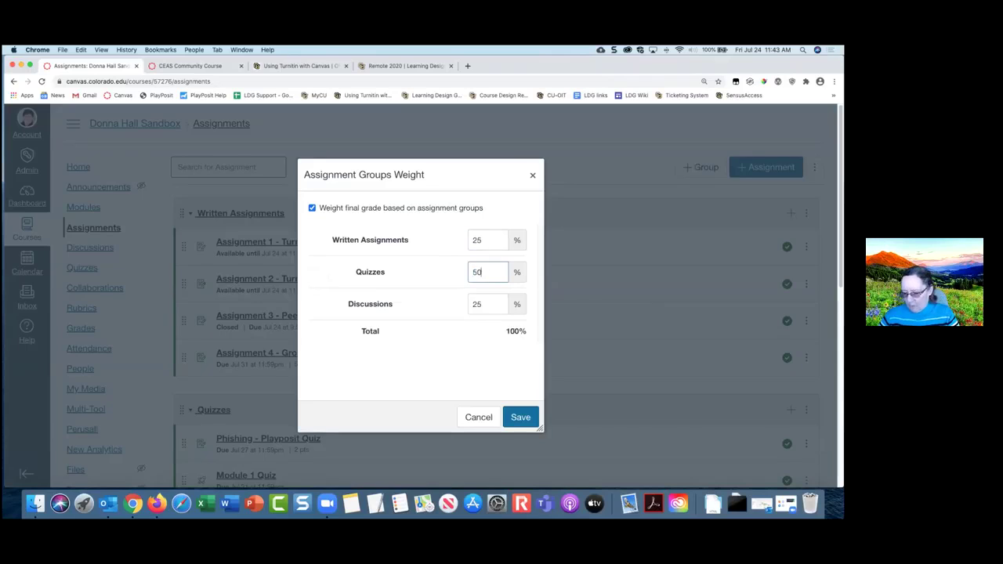
click(423, 375)
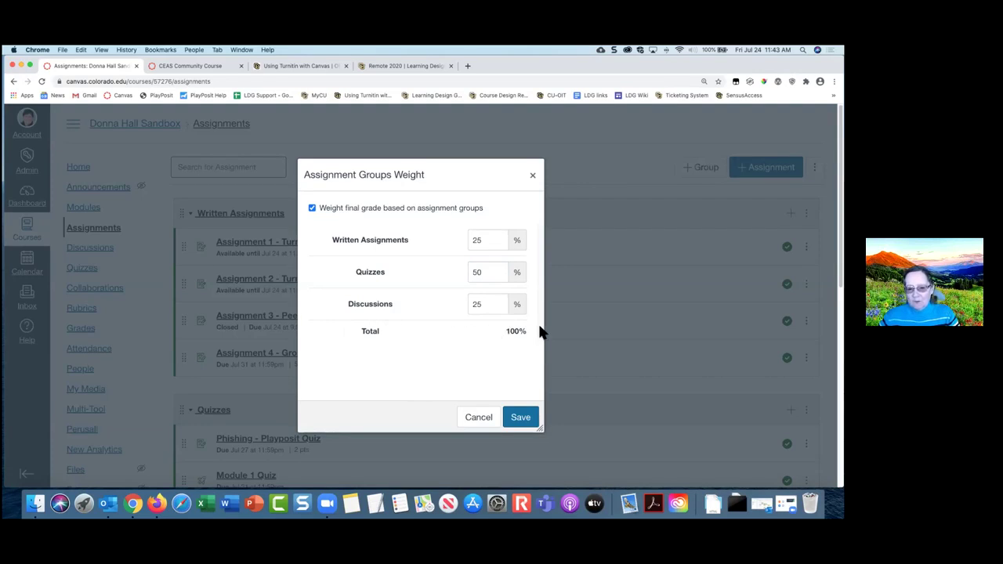
click(521, 417)
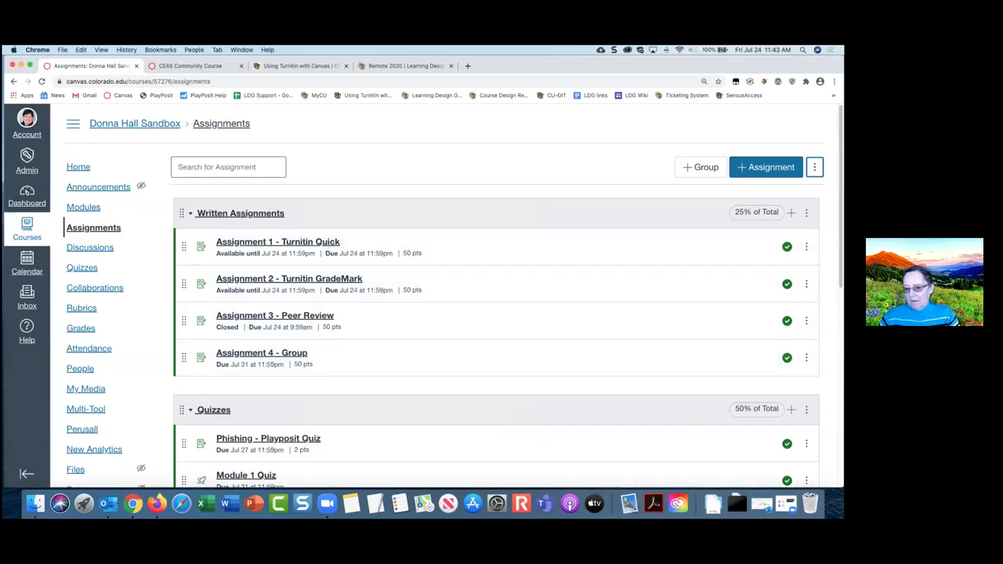
Review the weight shown for each assignment group, from Written Assignments through Quizzes to Discussions.
scroll(748, 251, down, 9)
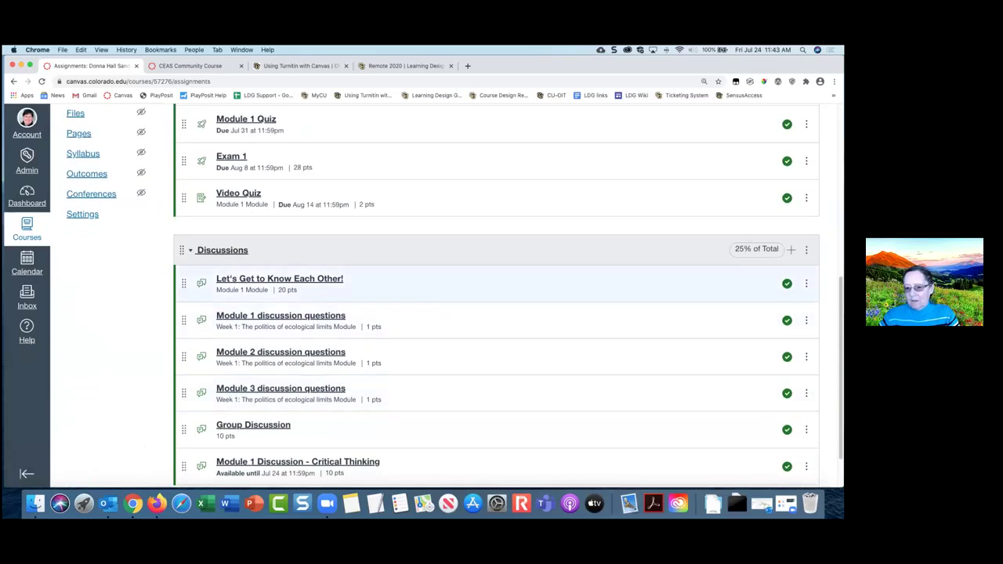
scroll(524, 384, up, 8)
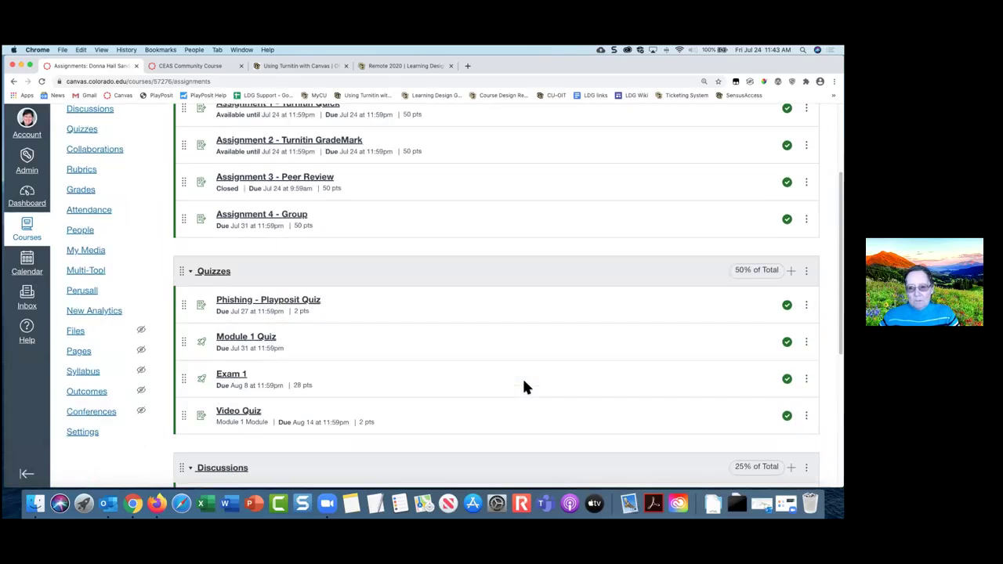
scroll(524, 385, up, 1)
scroll(509, 353, down, 1)
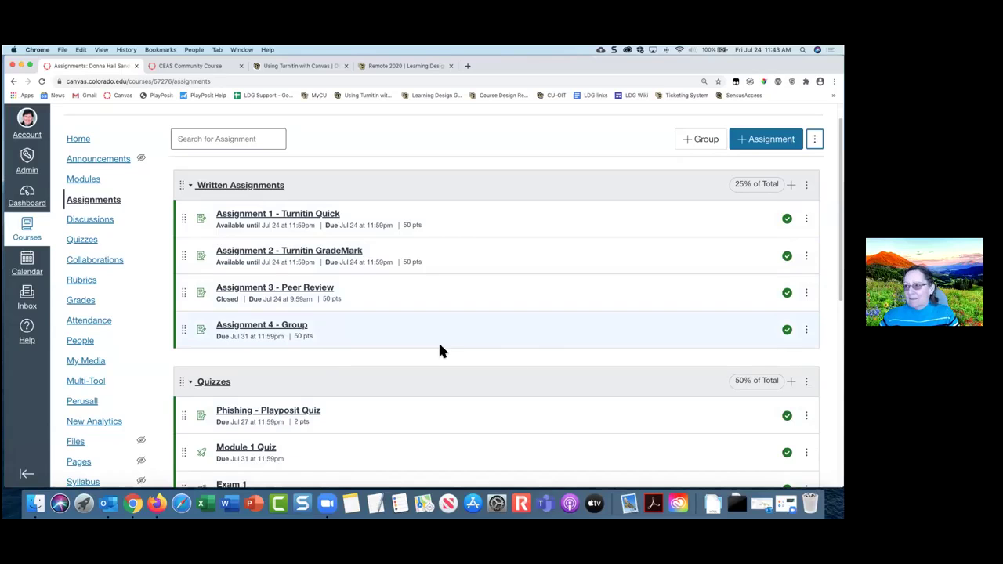
scroll(439, 348, down, 10)
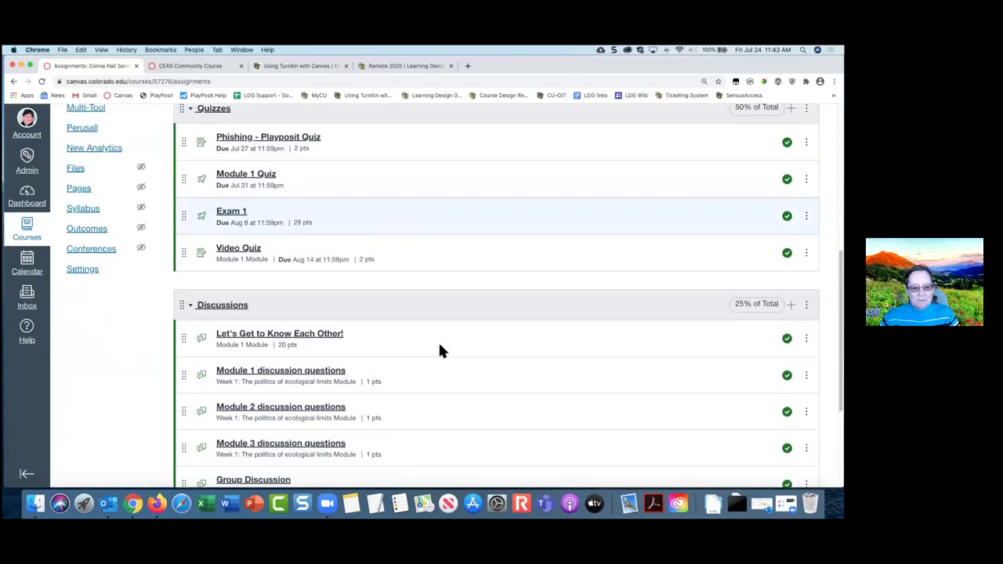
scroll(439, 348, up, 10)
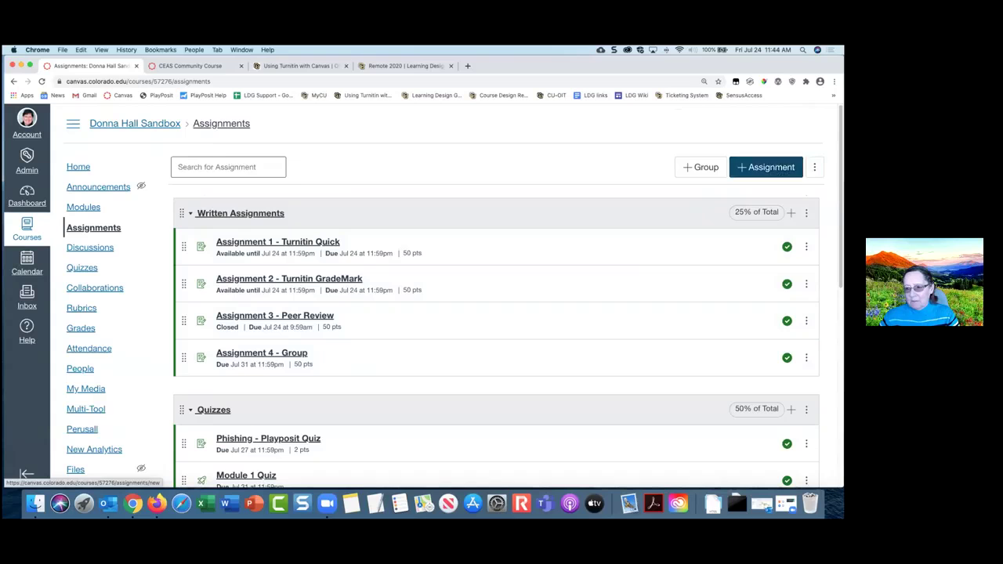
Start a new assignment and name it "Assignment A".
click(770, 167)
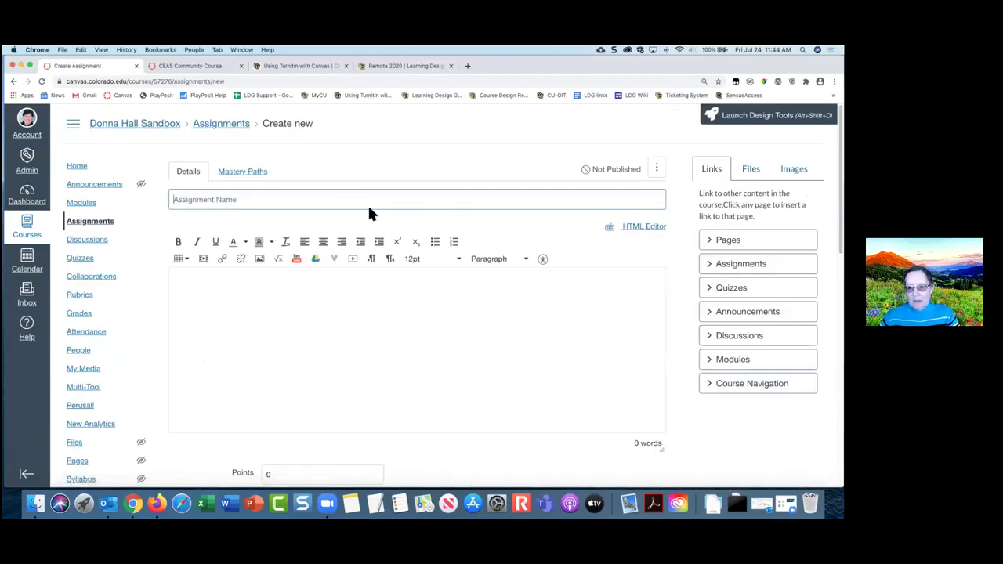
click(300, 197)
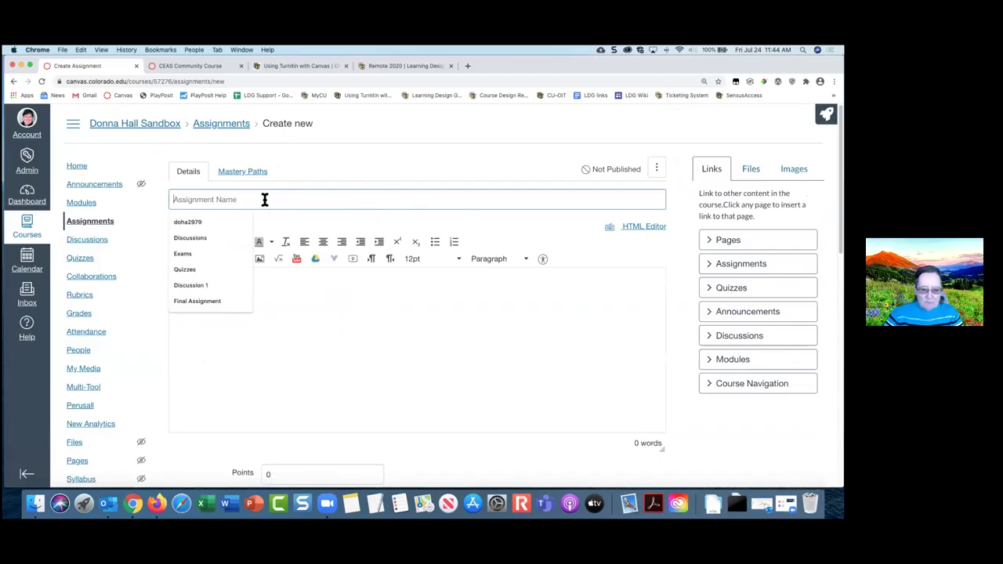
text(Assign)
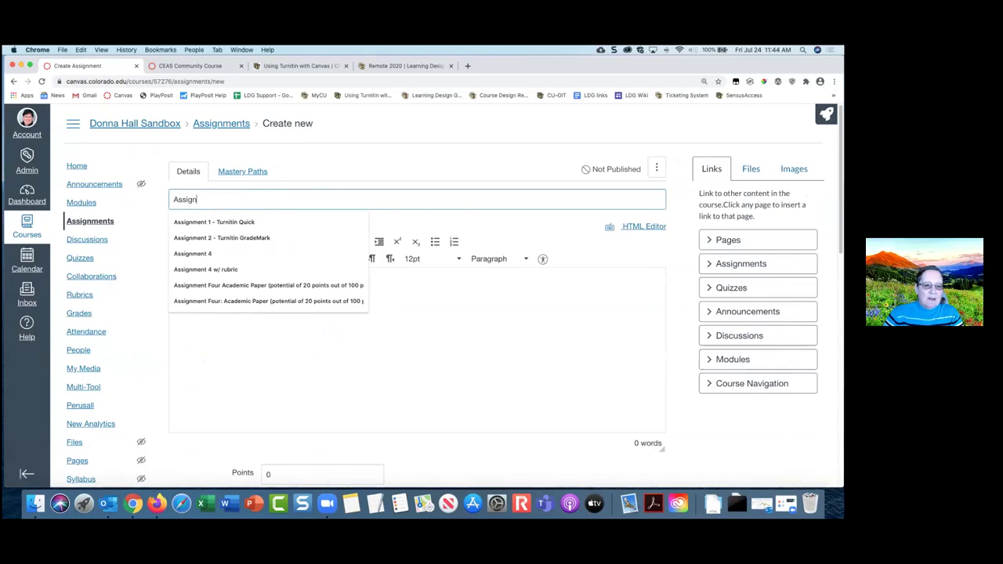
text(ment A)
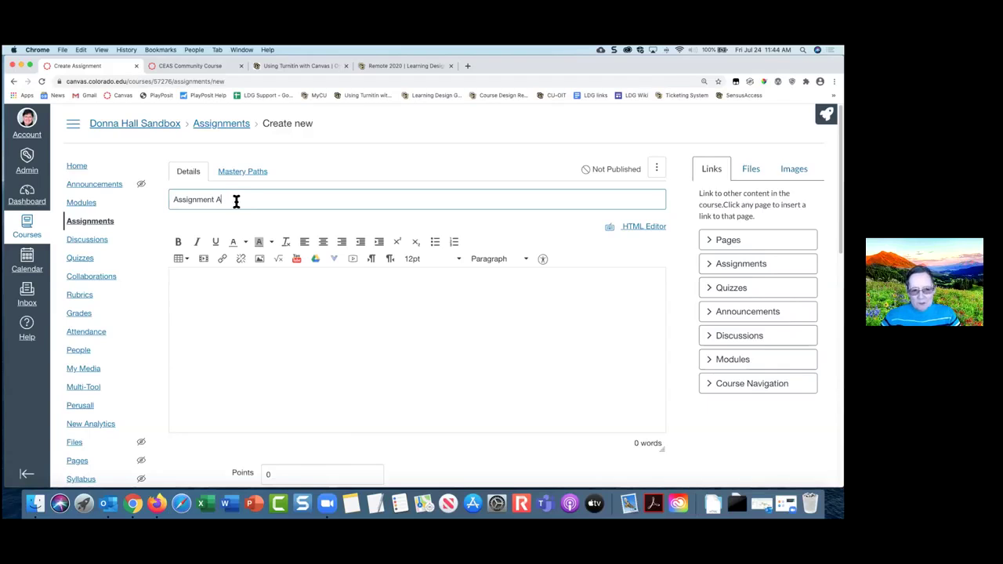
text(-)
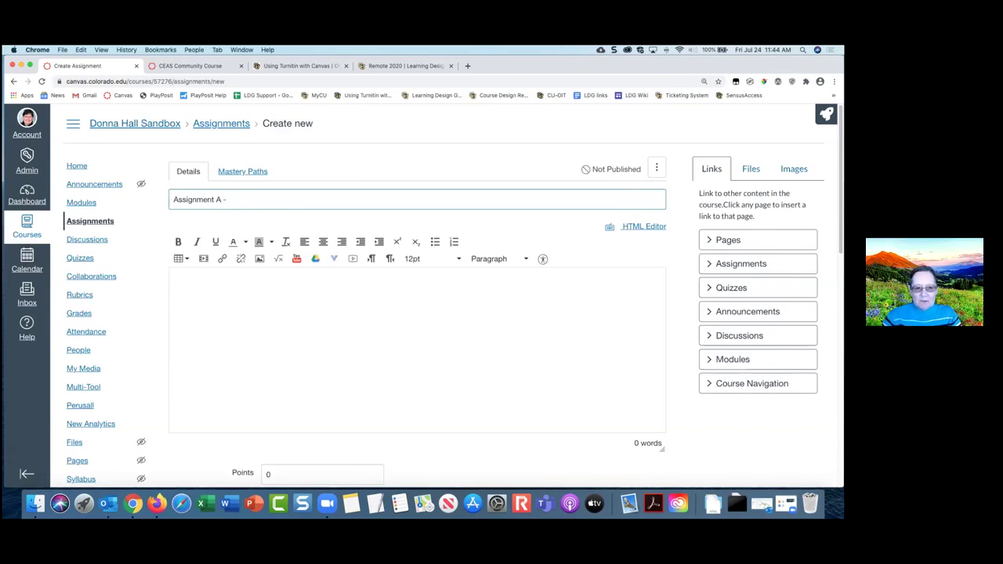
key(BackSpace)
key(BackSpace)
key(BackSpace)
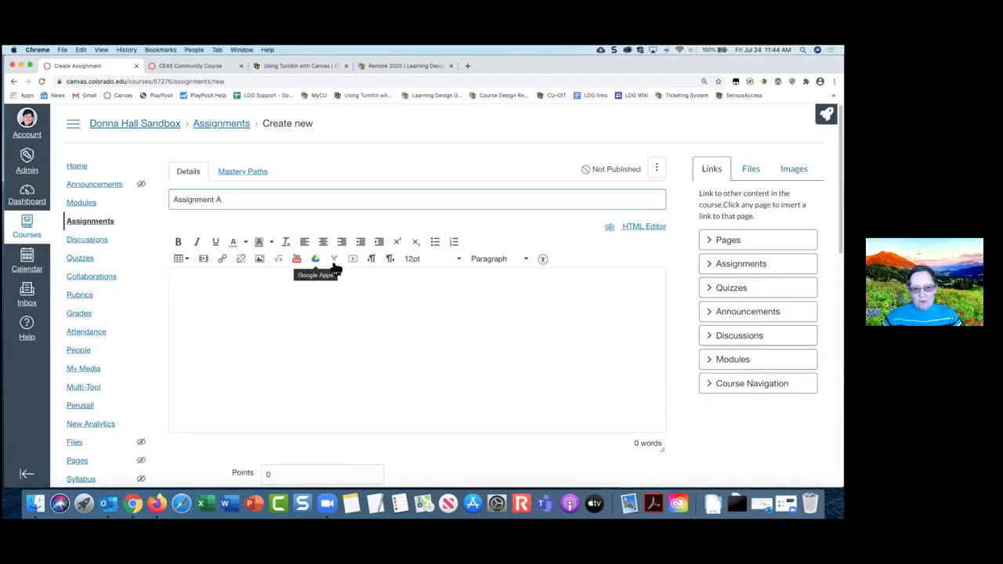
Set the assignment's points to 100 and keep Written Assignments as its assignment group.
scroll(309, 266, down, 2)
click(232, 242)
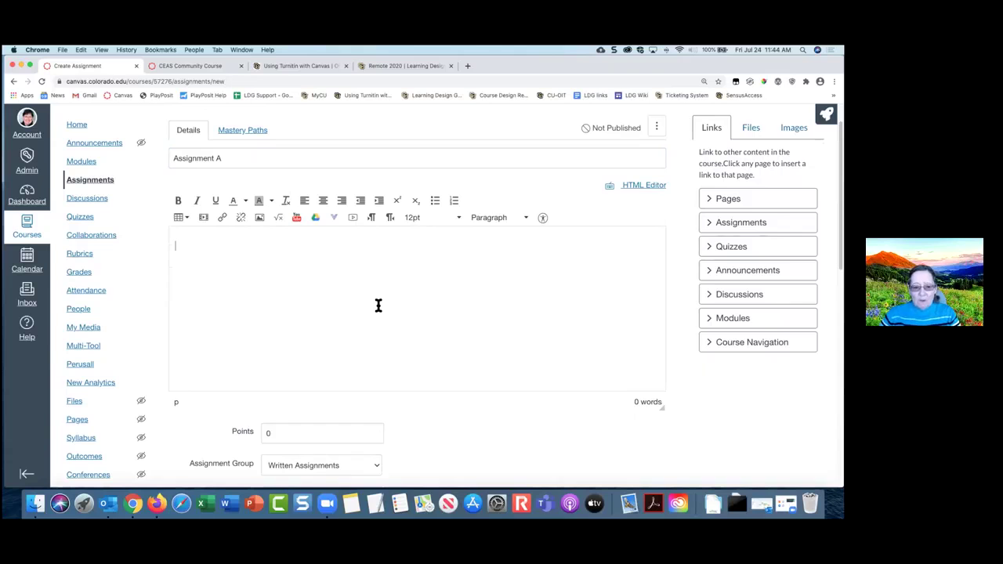
scroll(376, 303, down, 2)
scroll(374, 301, up, 2)
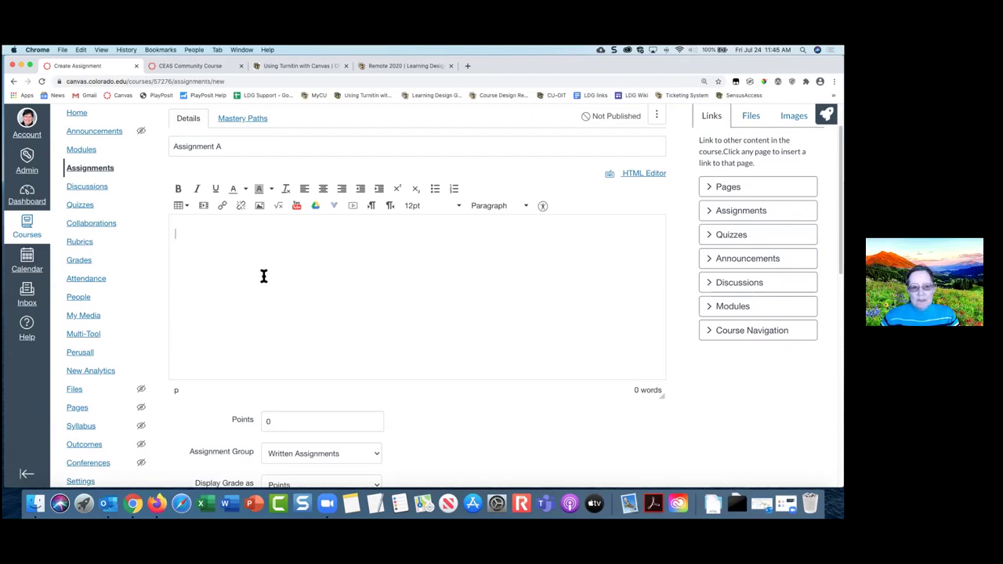
scroll(266, 276, down, 5)
scroll(273, 276, down, 1)
double_click(270, 198)
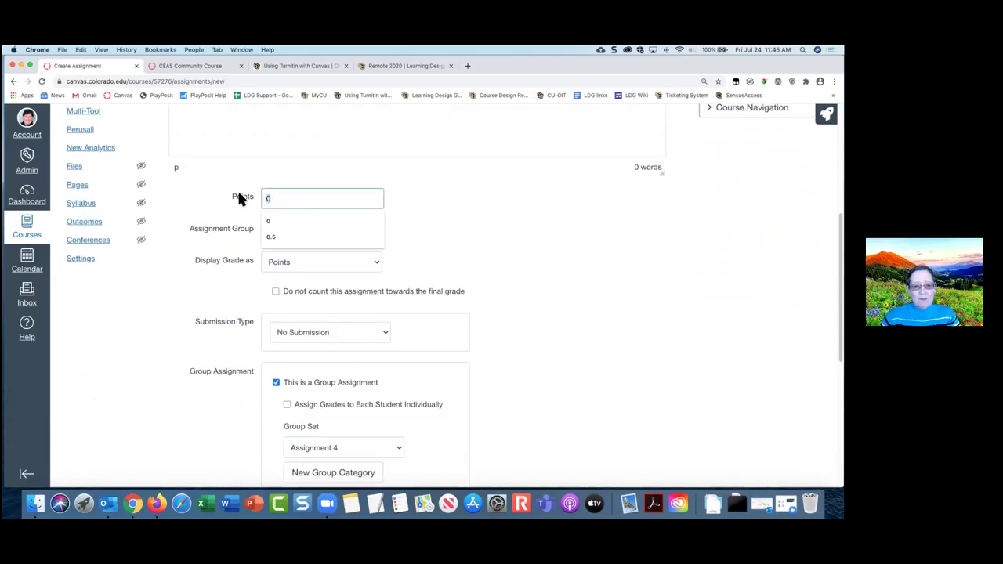
text(100)
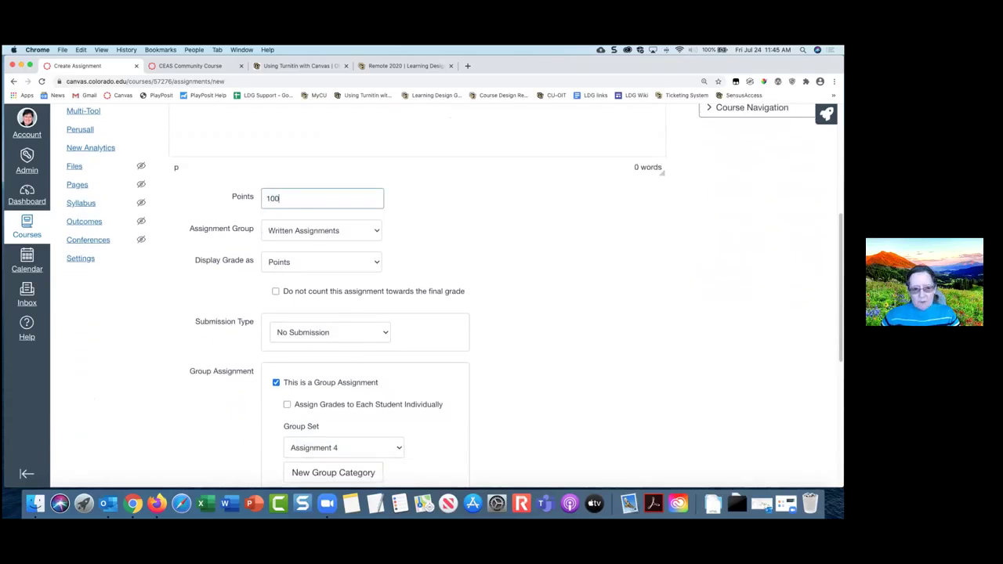
click(467, 211)
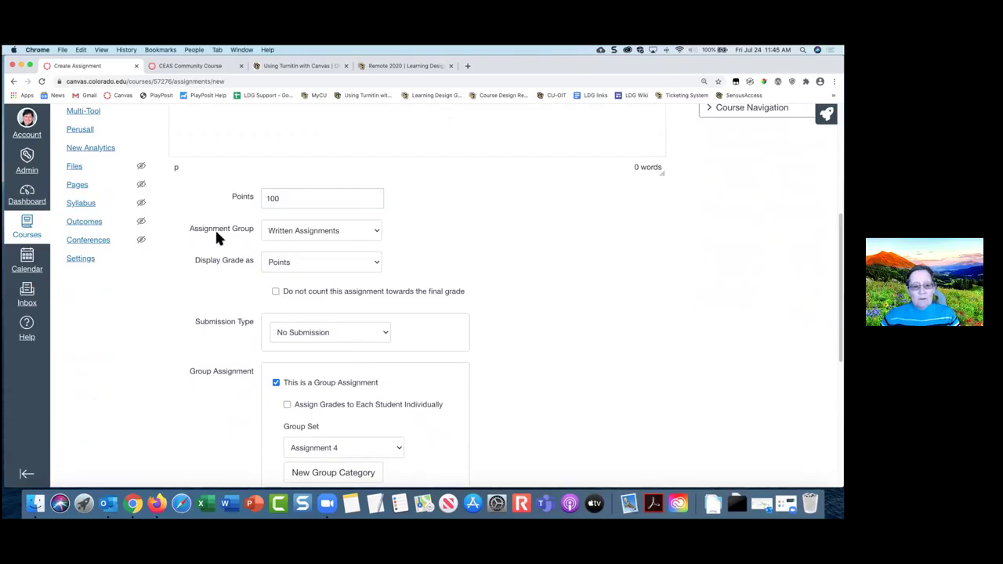
click(309, 234)
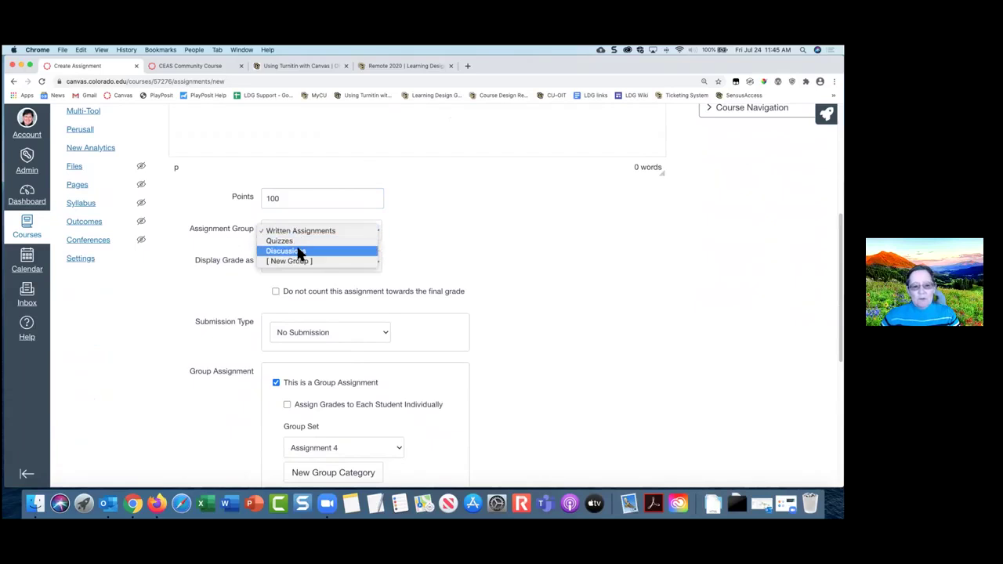
click(306, 233)
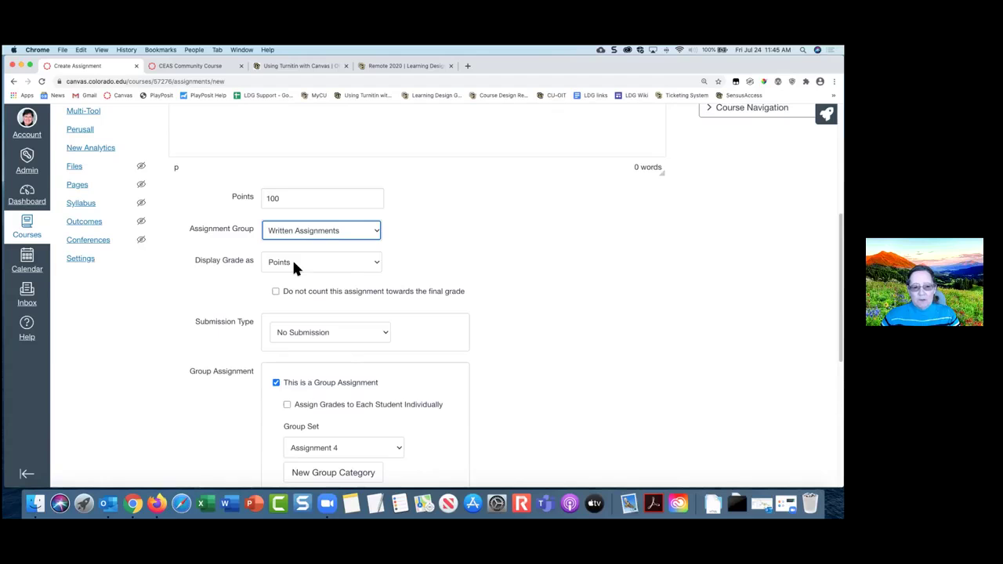
Set the submission type to Online and allow file uploads as the entry option.
scroll(475, 254, down, 3)
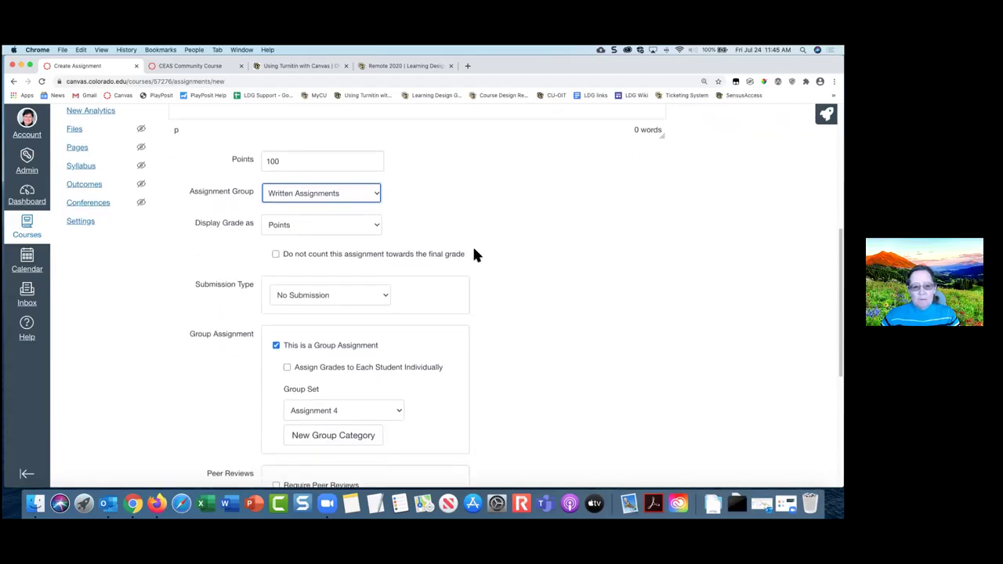
scroll(329, 251, down, 2)
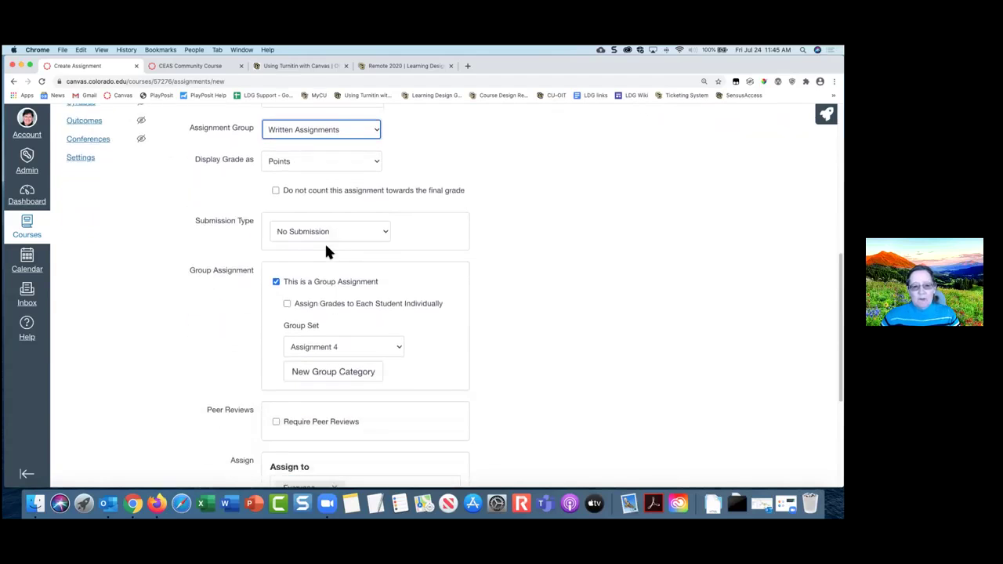
scroll(380, 205, up, 1)
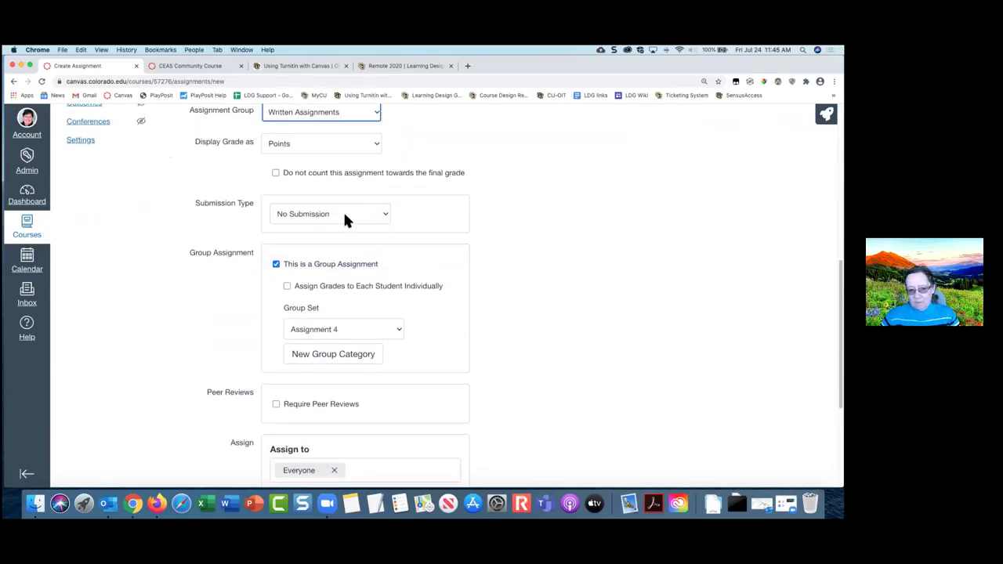
click(344, 217)
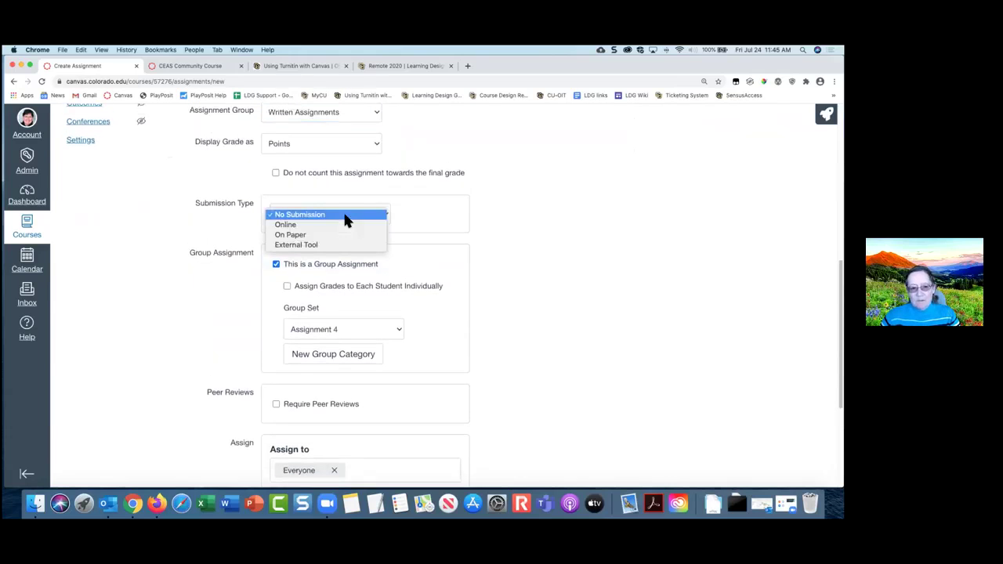
click(298, 225)
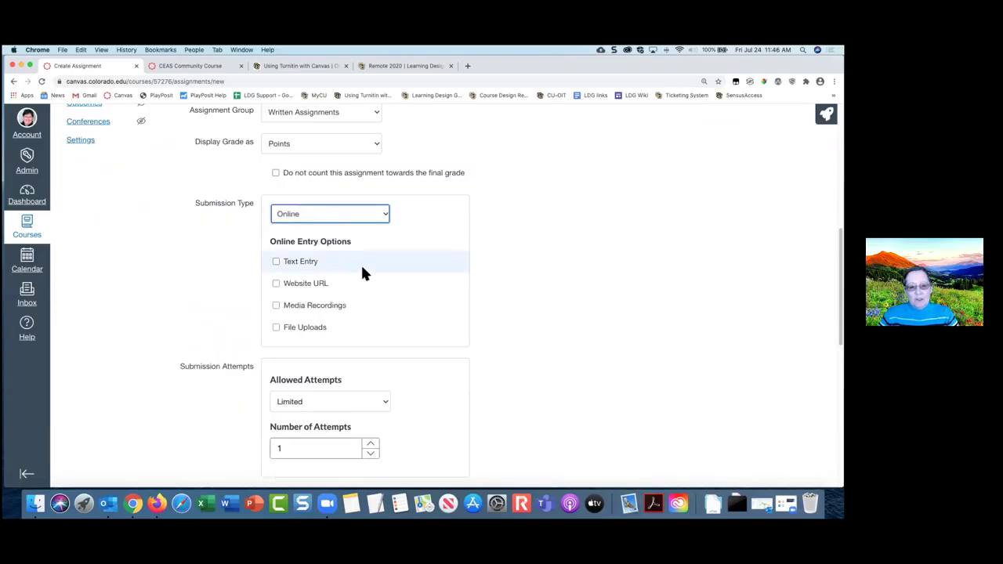
scroll(367, 266, down, 2)
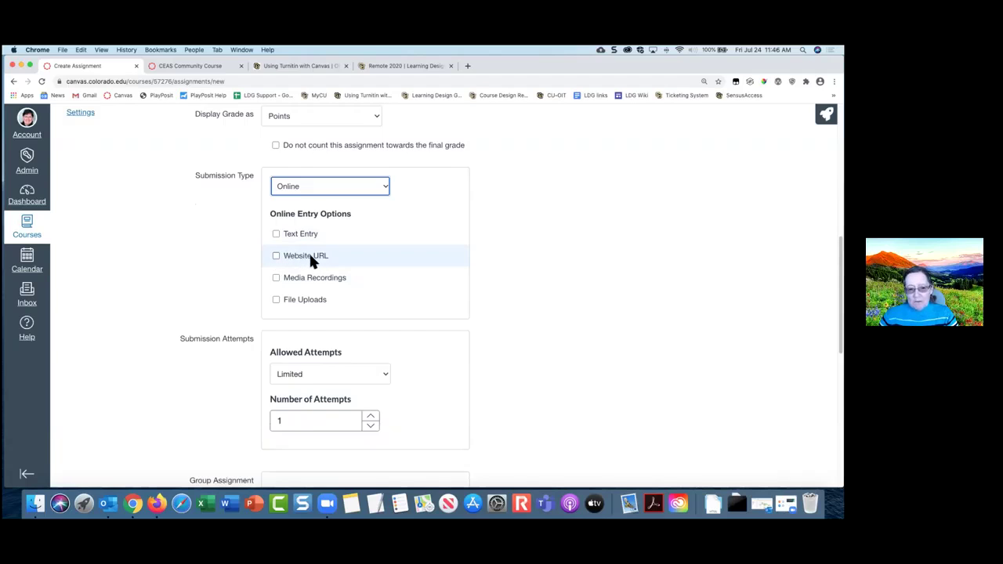
scroll(308, 259, down, 1)
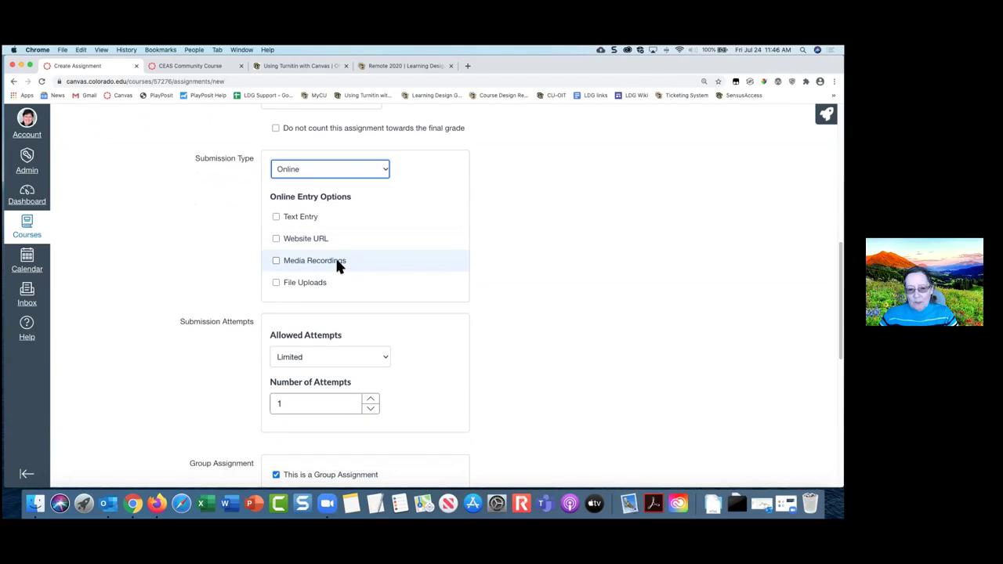
click(307, 282)
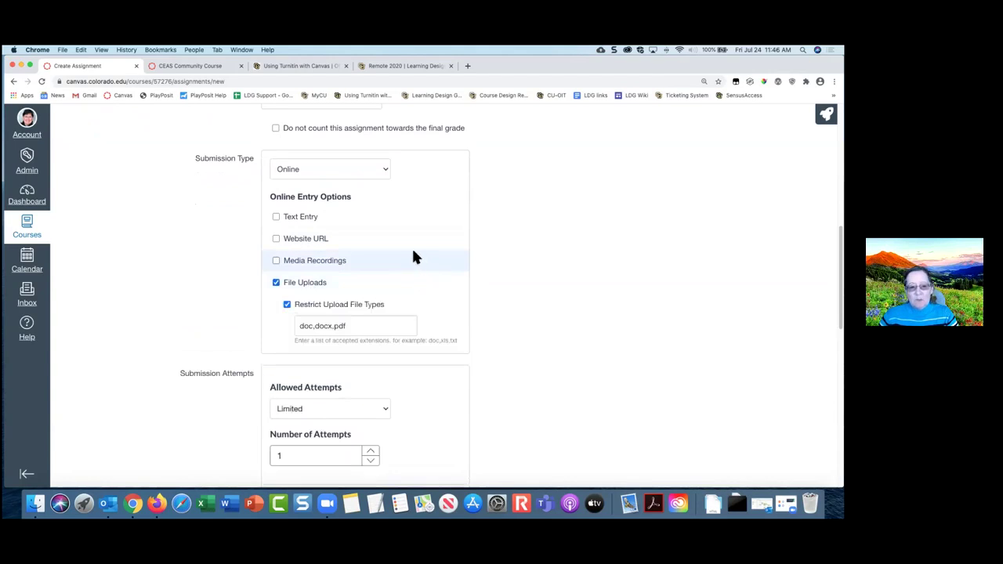
Check the available options for allowed submission attempts, keeping Limited selected.
scroll(416, 257, down, 2)
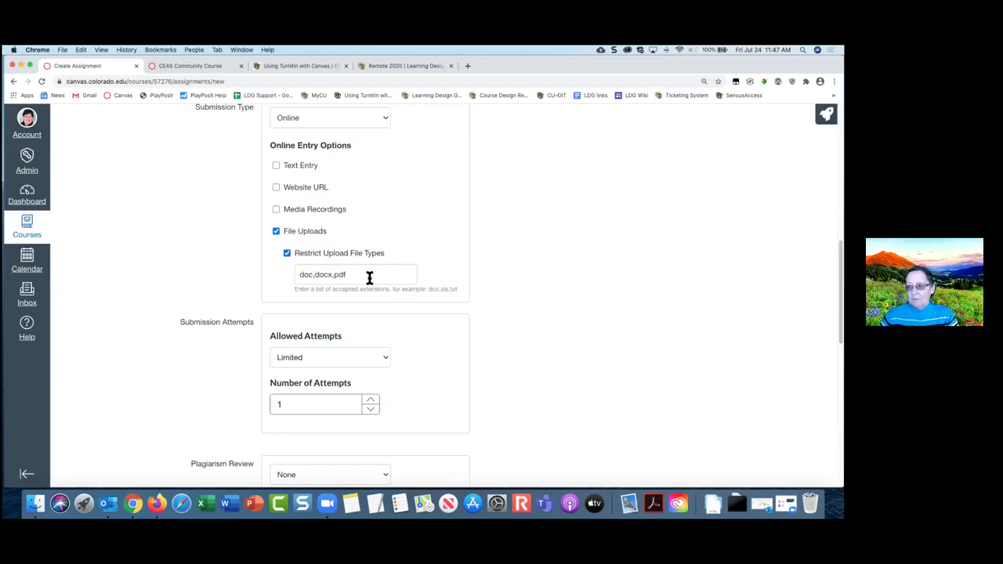
scroll(369, 277, down, 2)
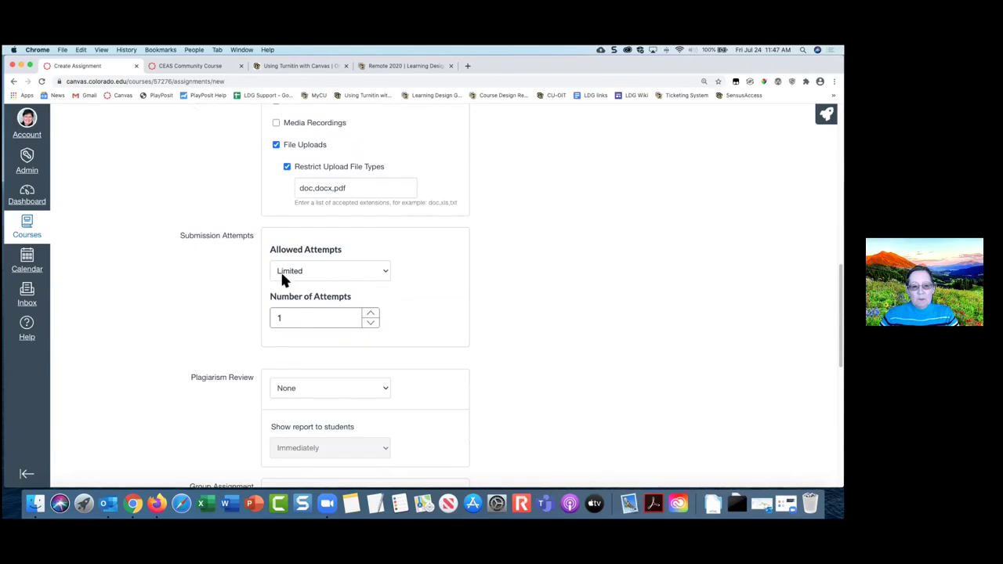
click(314, 270)
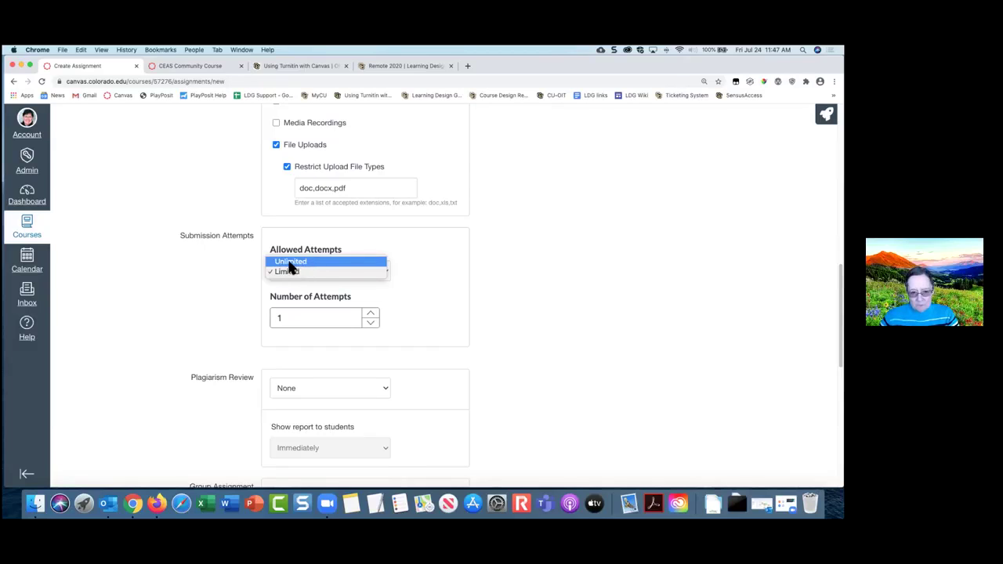
click(436, 249)
Turn off the group assignment option for Assignment A.
scroll(436, 247, down, 3)
scroll(440, 258, down, 5)
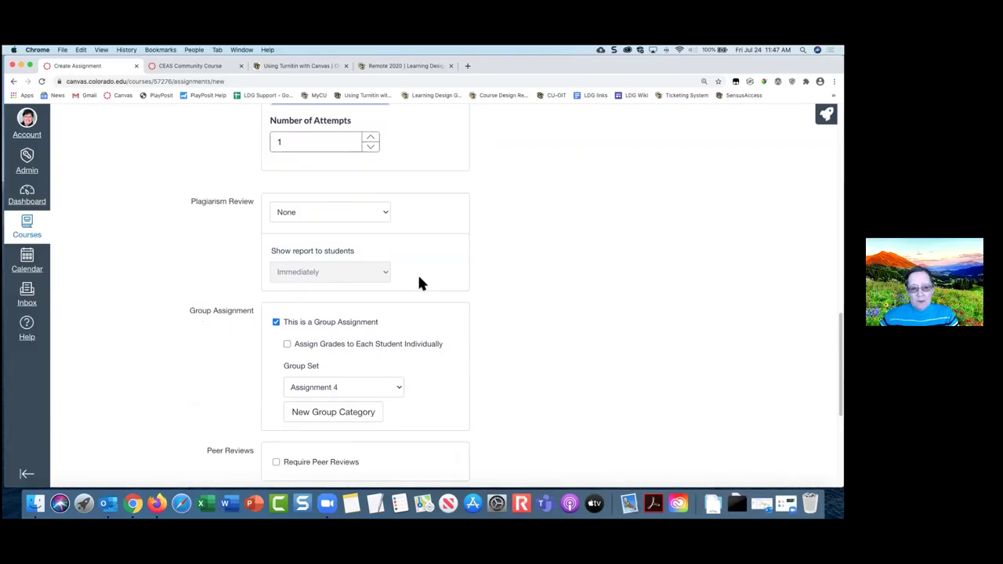
scroll(415, 268, down, 2)
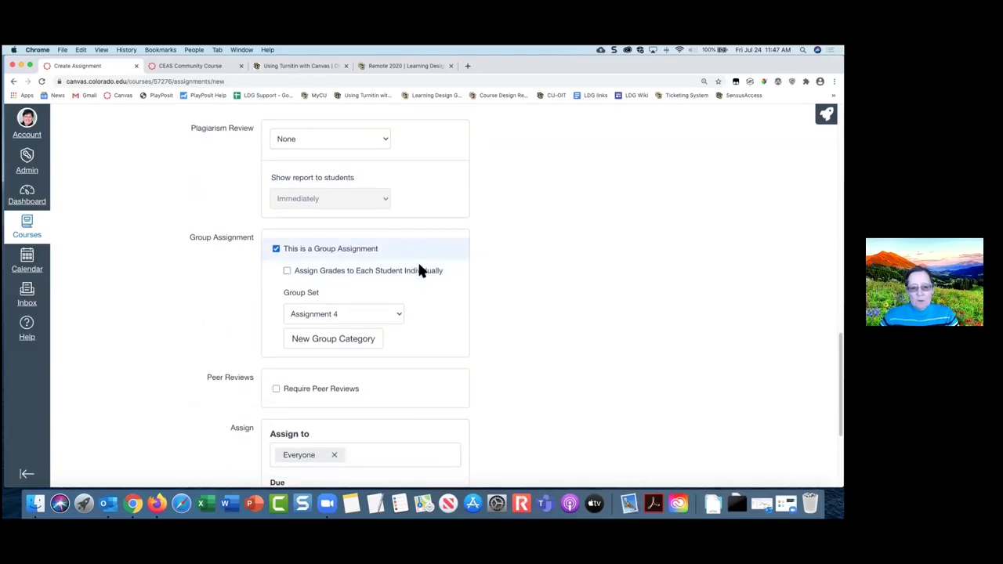
scroll(439, 345, up, 7)
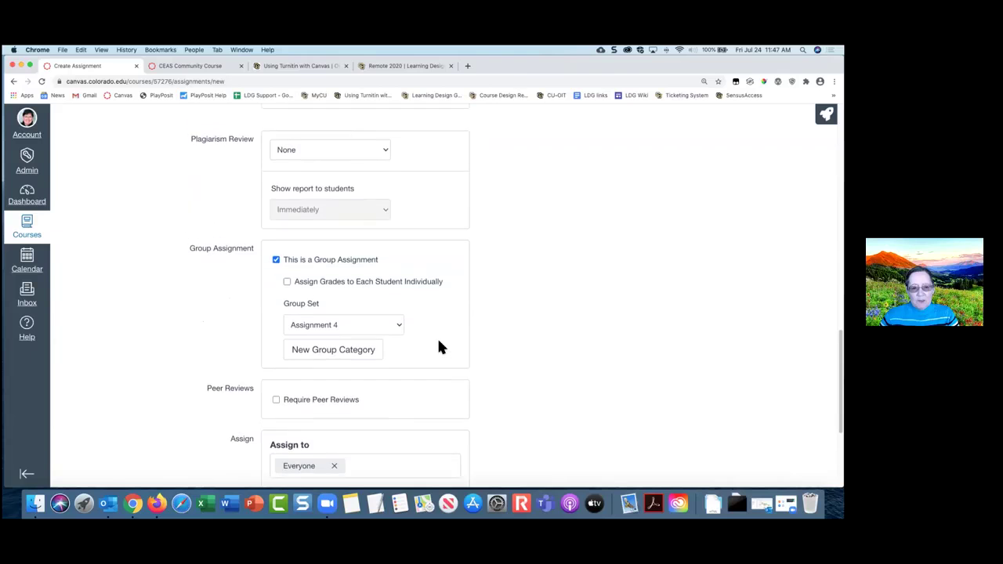
scroll(438, 346, down, 9)
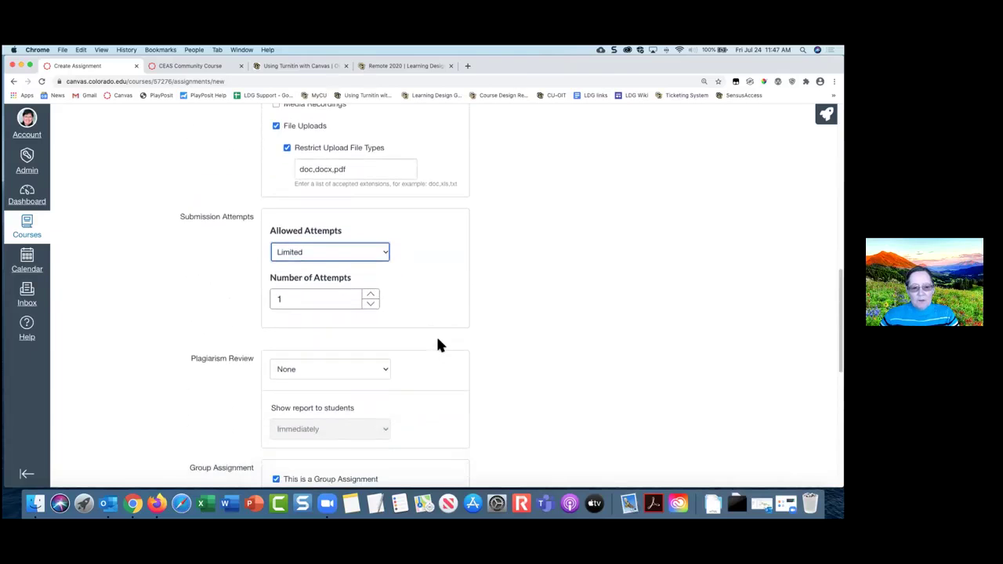
scroll(392, 308, up, 7)
scroll(381, 324, down, 1)
scroll(316, 383, up, 1)
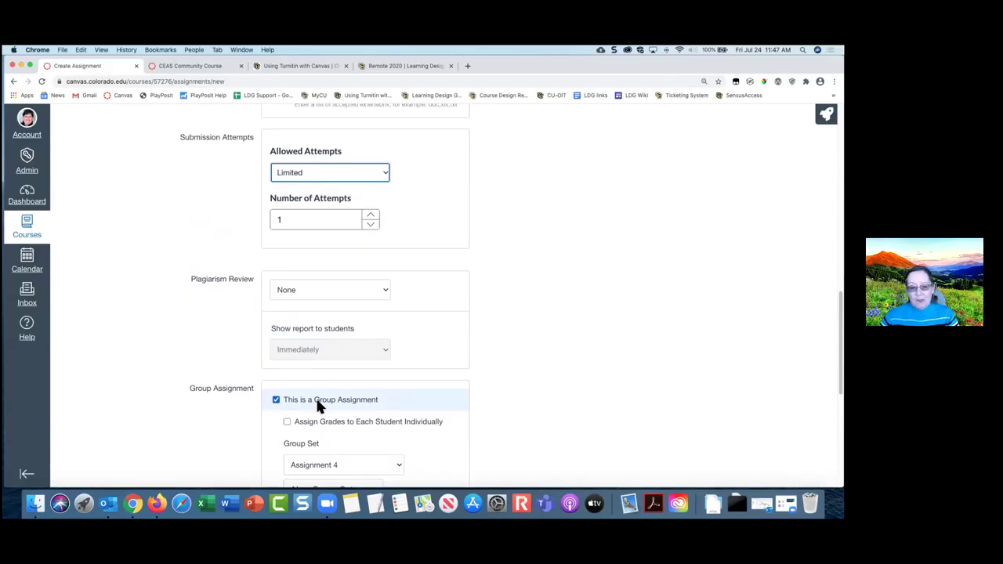
click(276, 401)
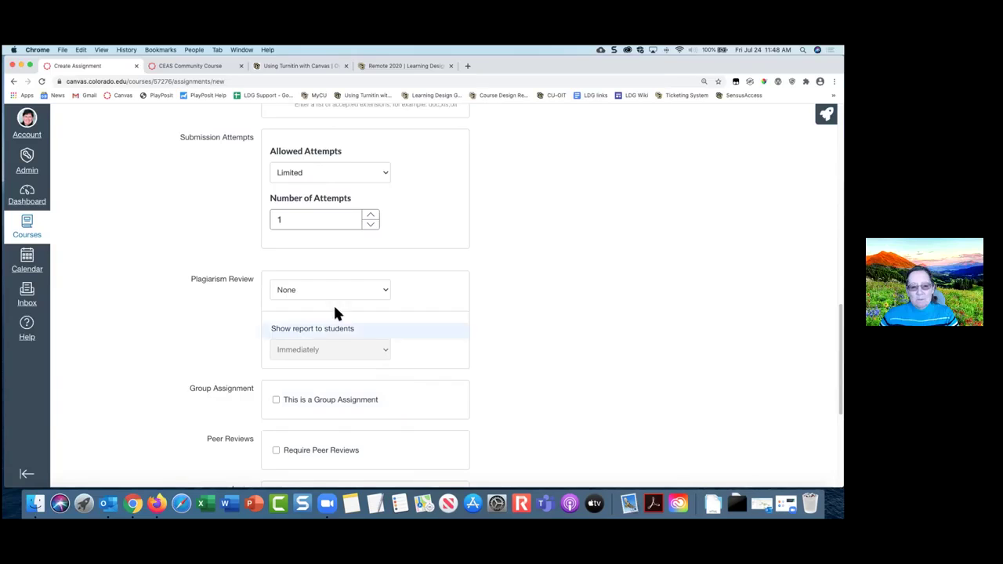
Review the assignment form's remaining settings, including peer reviews, assignees and dates, then its submission, grading and description sections.
scroll(424, 368, down, 4)
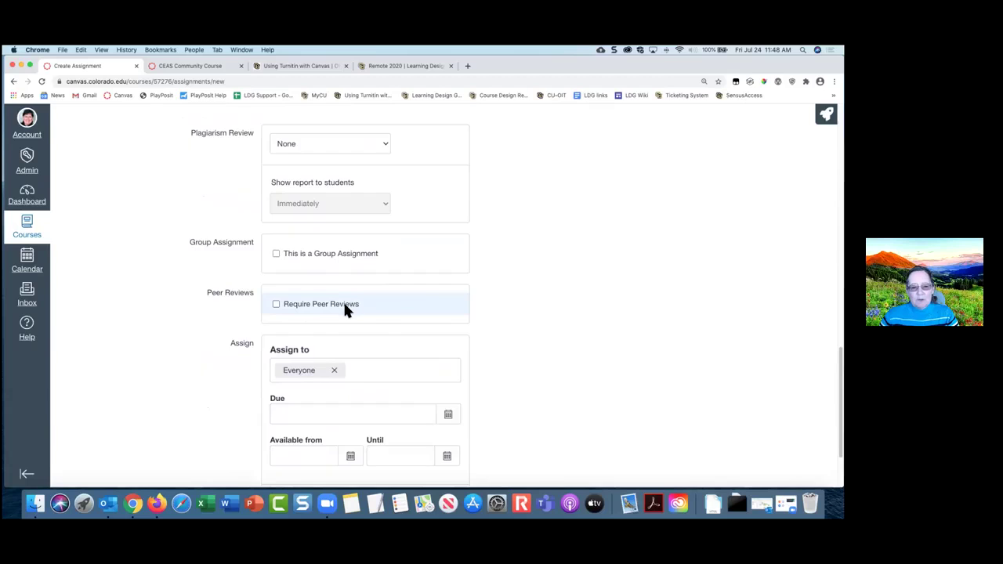
scroll(424, 298, down, 3)
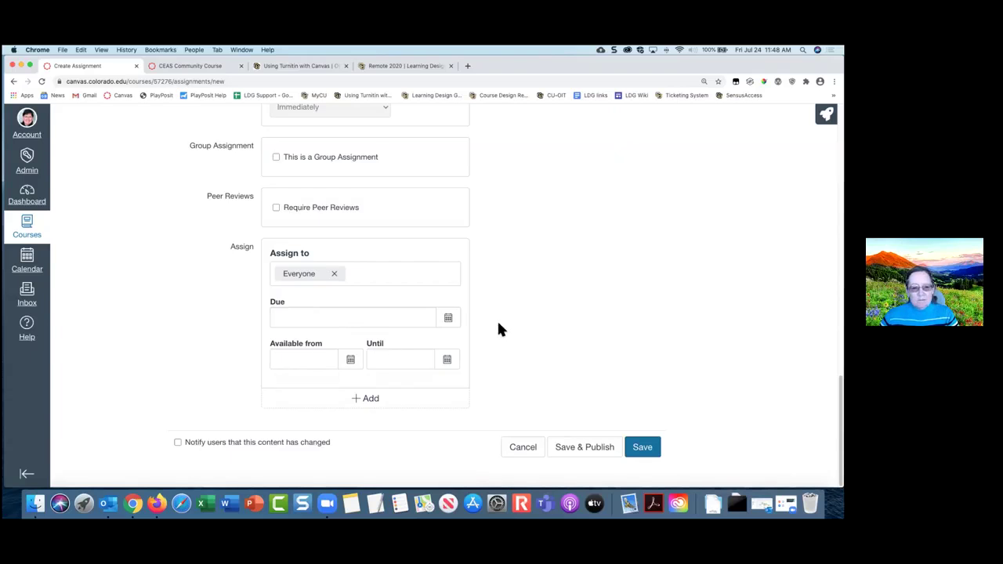
scroll(498, 324, up, 1)
scroll(498, 325, up, 10)
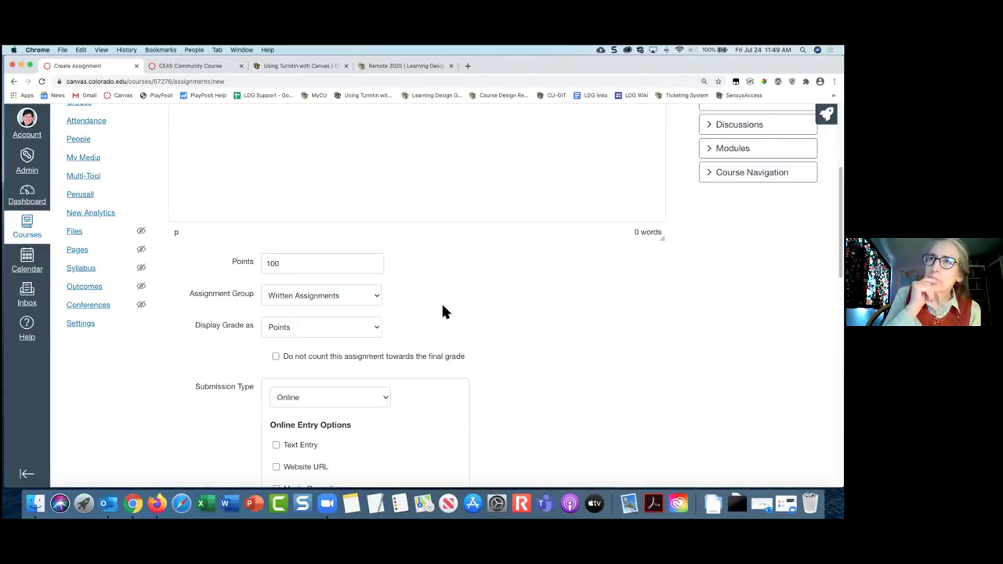
scroll(441, 311, down, 5)
scroll(448, 300, down, 1)
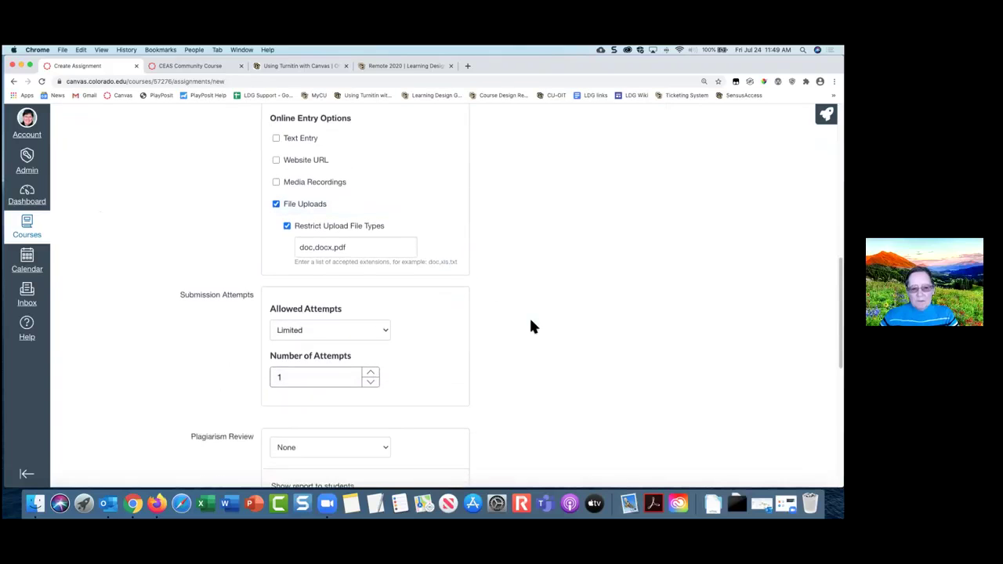
scroll(538, 324, up, 2)
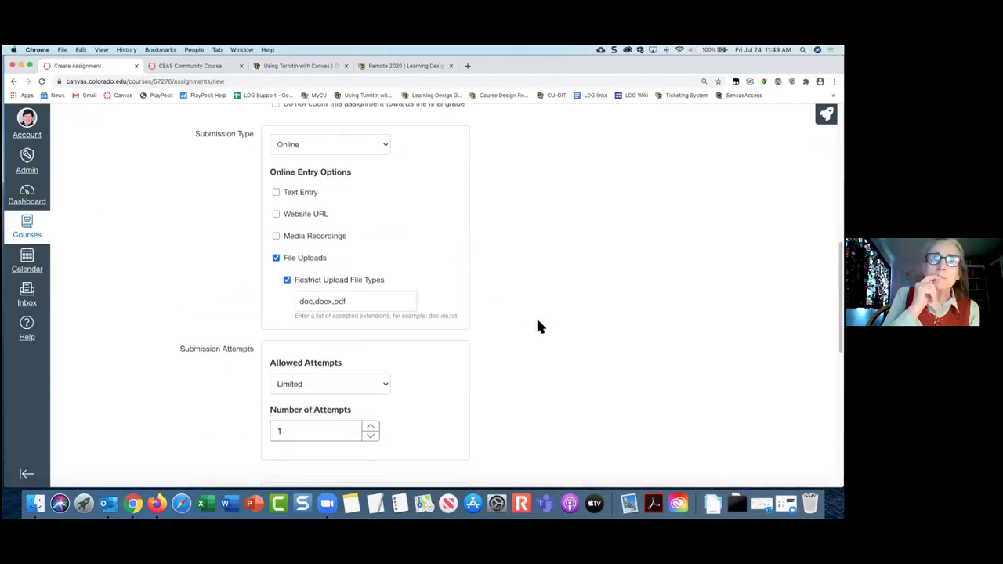
scroll(537, 326, up, 10)
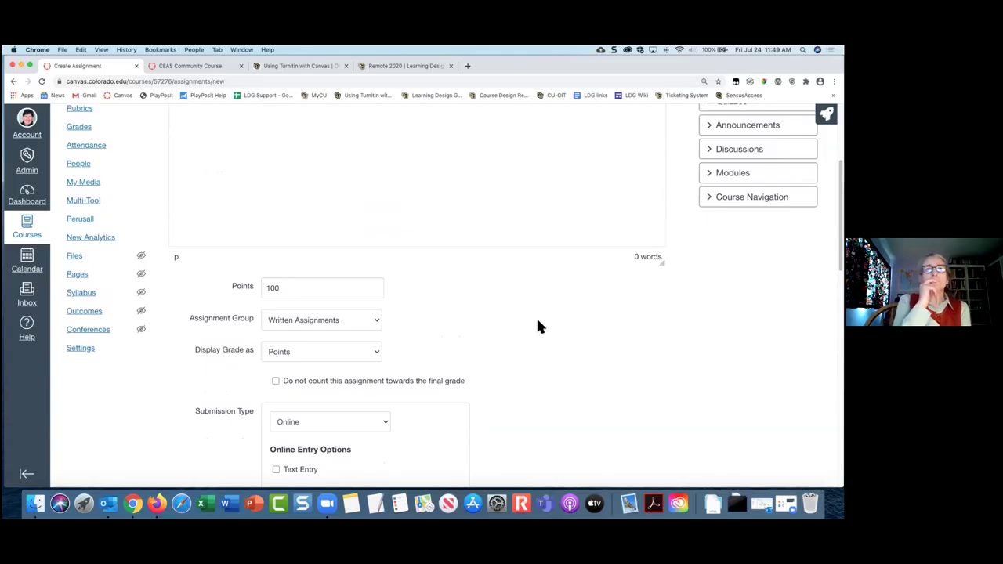
scroll(537, 327, up, 1)
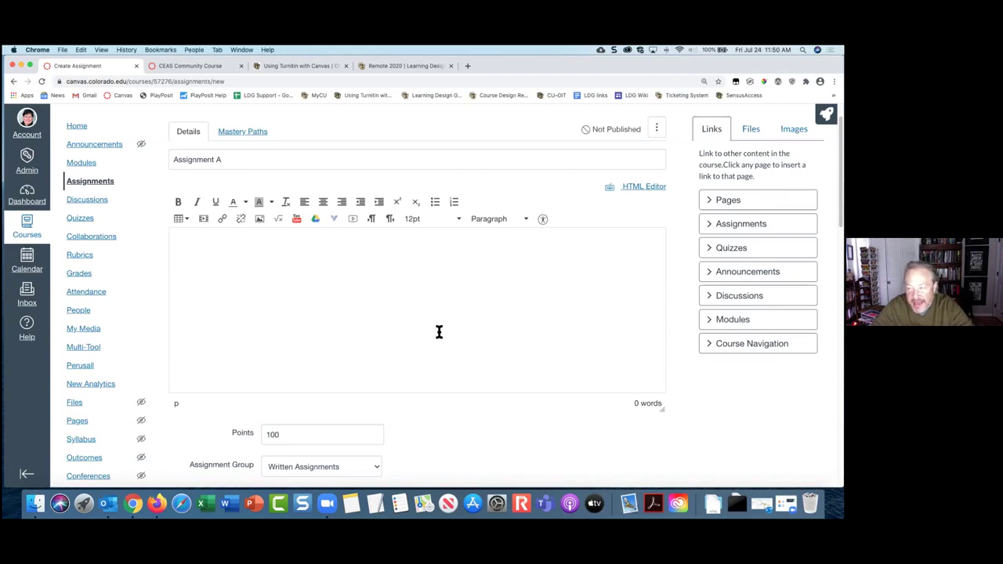
Set the number of submission attempts to 3, keeping the allowed attempts on Limited.
scroll(446, 331, down, 4)
scroll(446, 331, down, 4)
scroll(446, 331, down, 5)
click(342, 323)
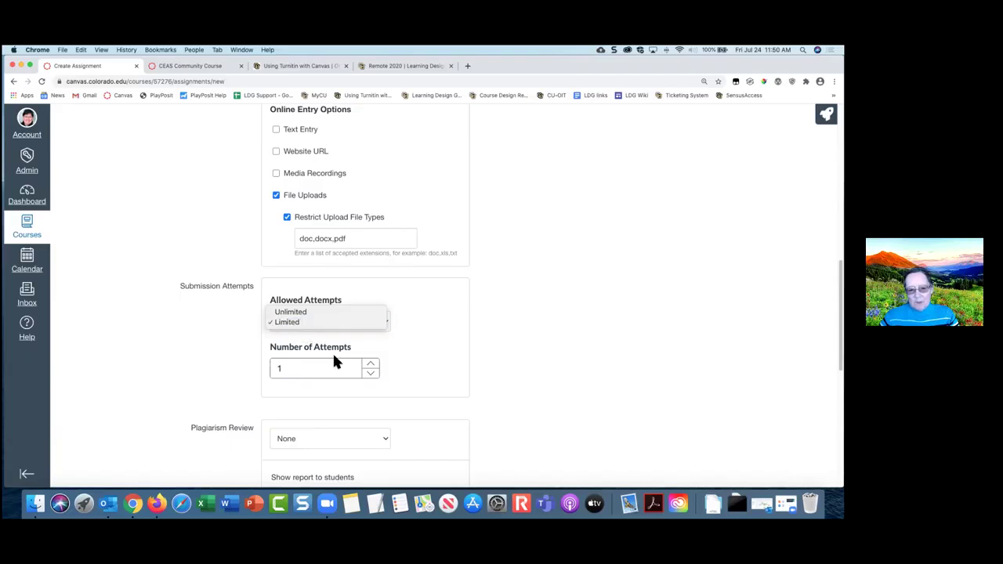
click(415, 363)
click(370, 363)
click(370, 364)
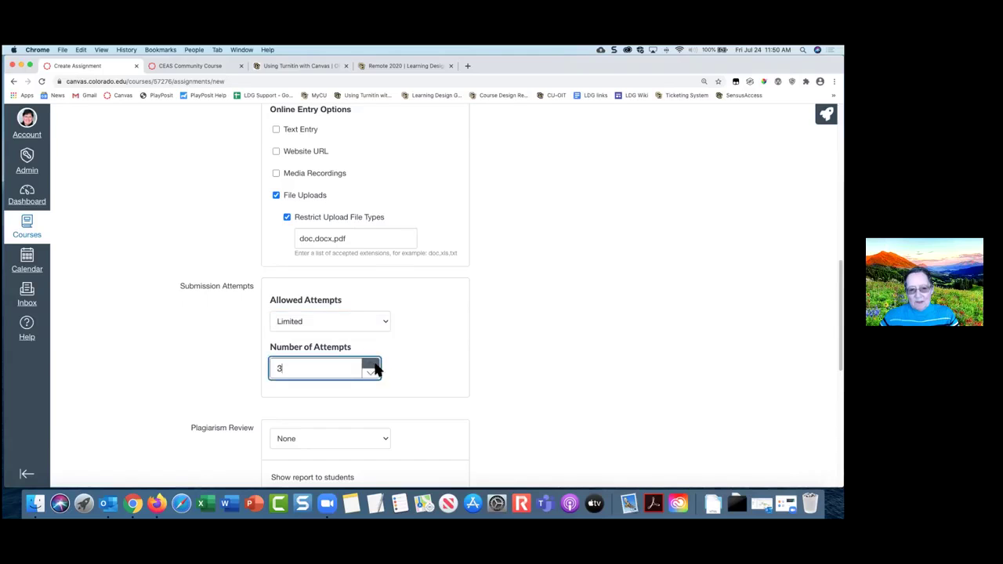
click(351, 326)
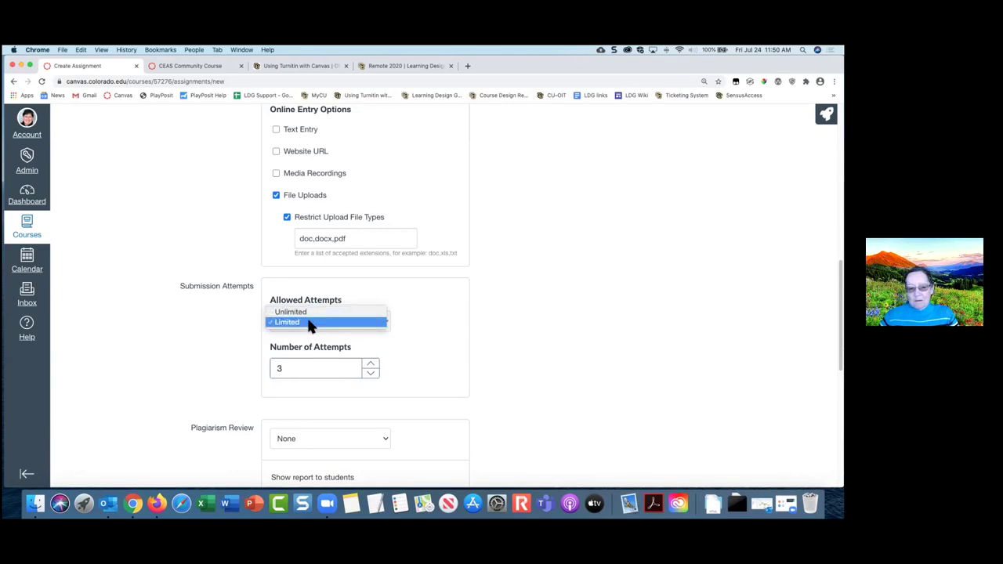
click(449, 349)
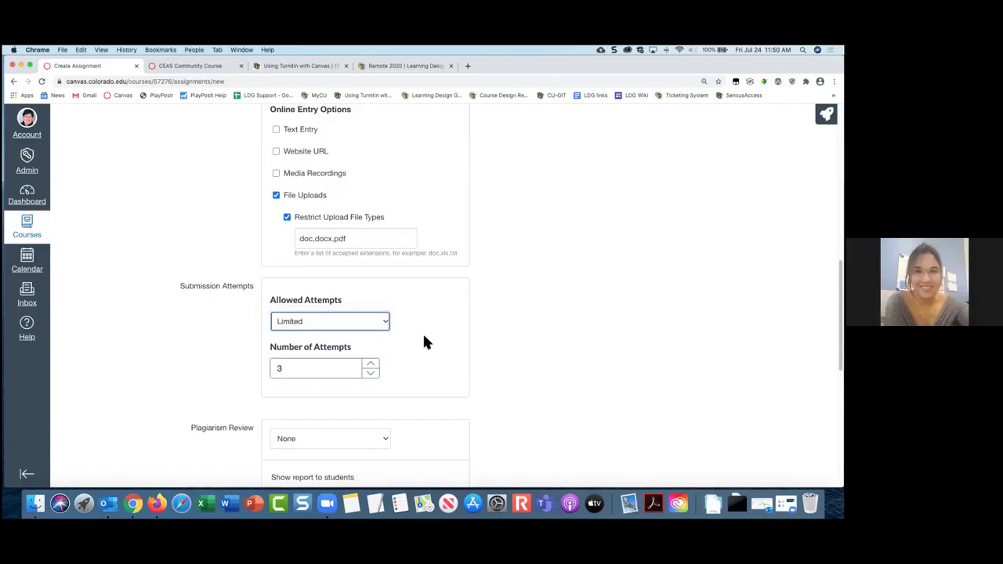
Review Assignment A's submission attempts, file upload restrictions, points, grading and description sections on the assignment form.
scroll(423, 336, down, 1)
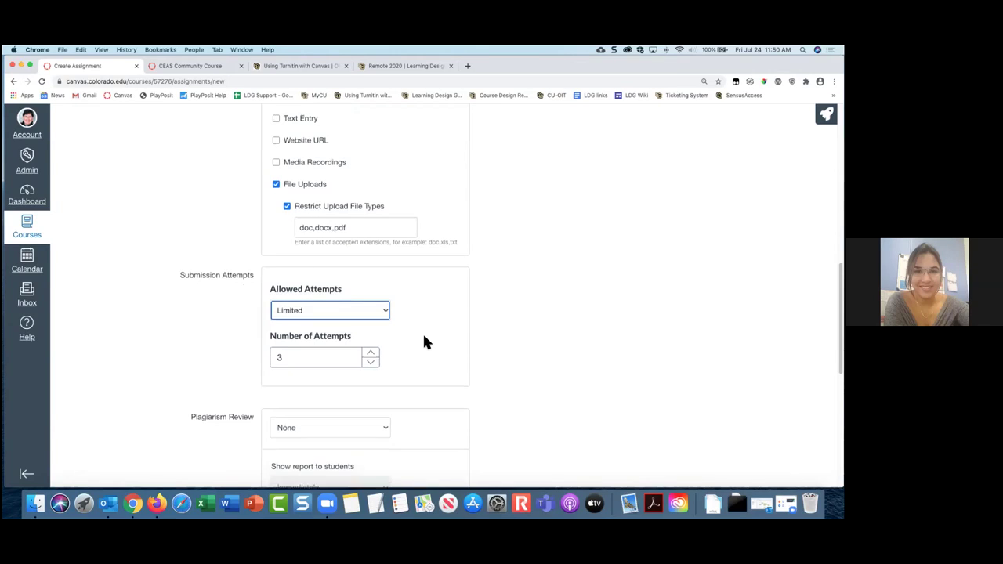
scroll(422, 331, up, 2)
scroll(424, 340, up, 5)
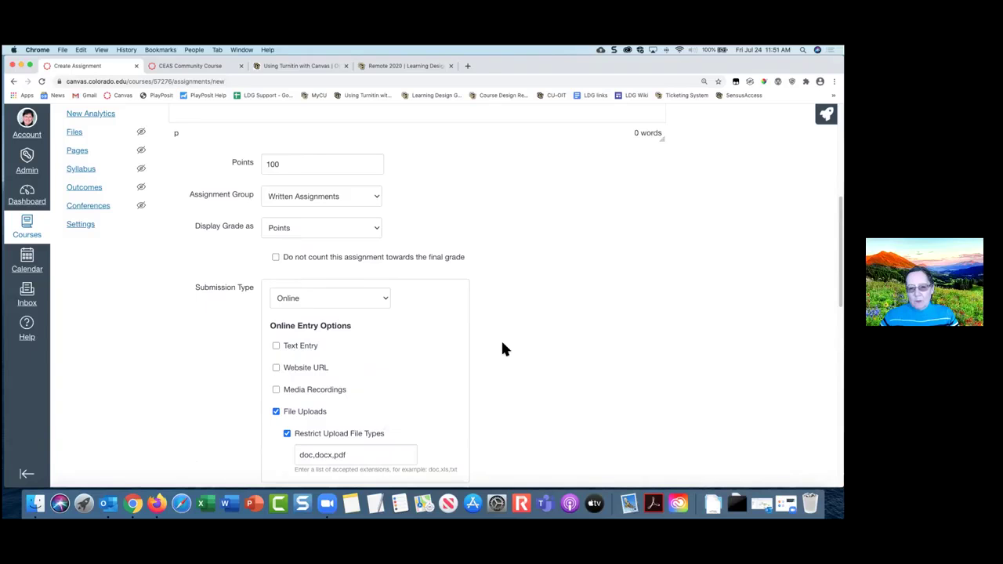
scroll(509, 322, down, 2)
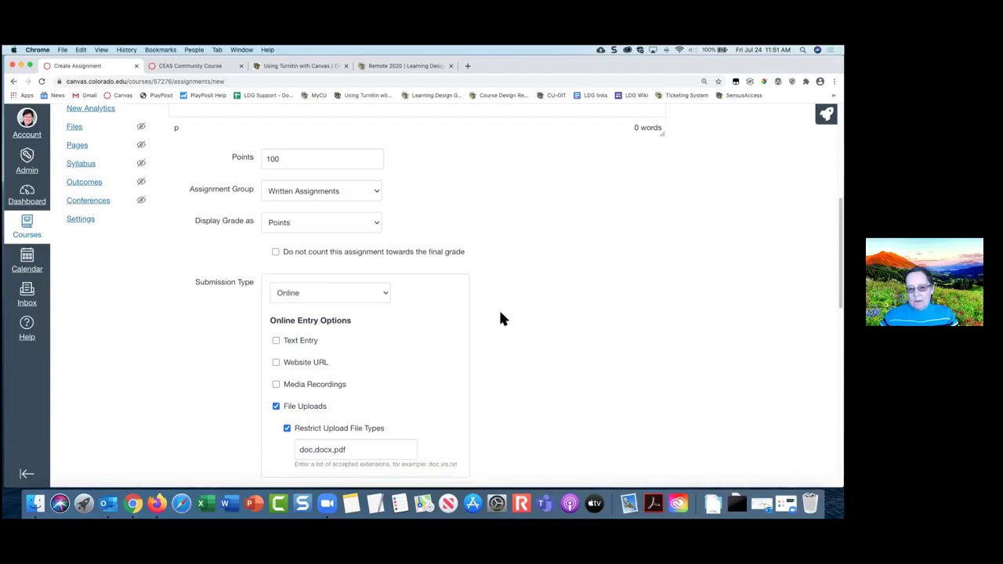
scroll(501, 317, down, 2)
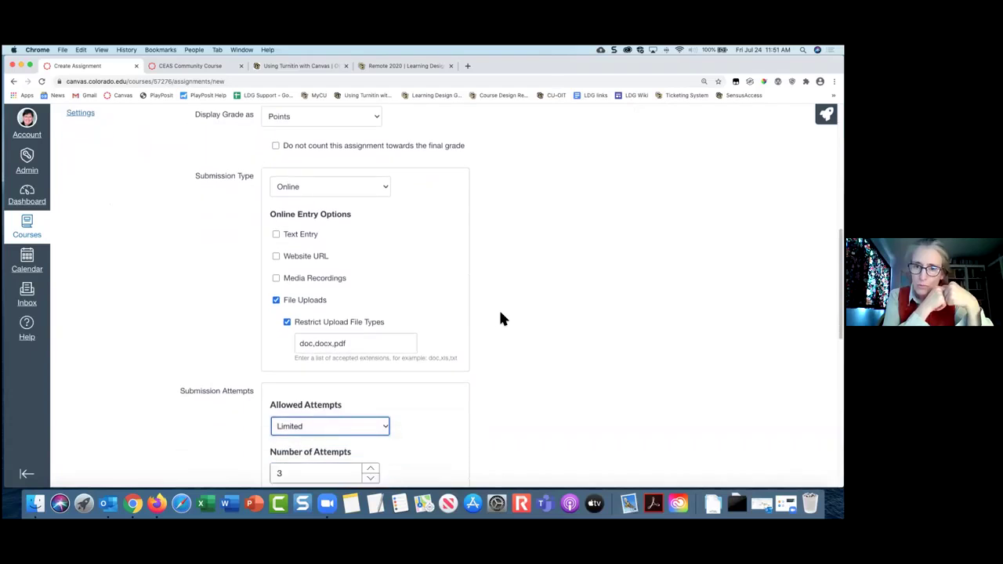
scroll(501, 317, up, 5)
scroll(502, 318, up, 1)
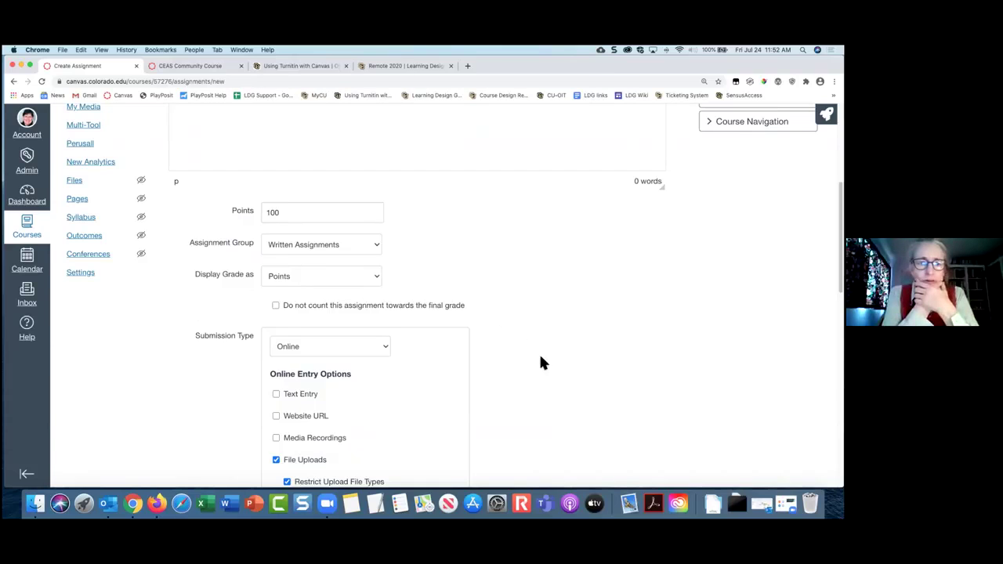
scroll(587, 394, down, 5)
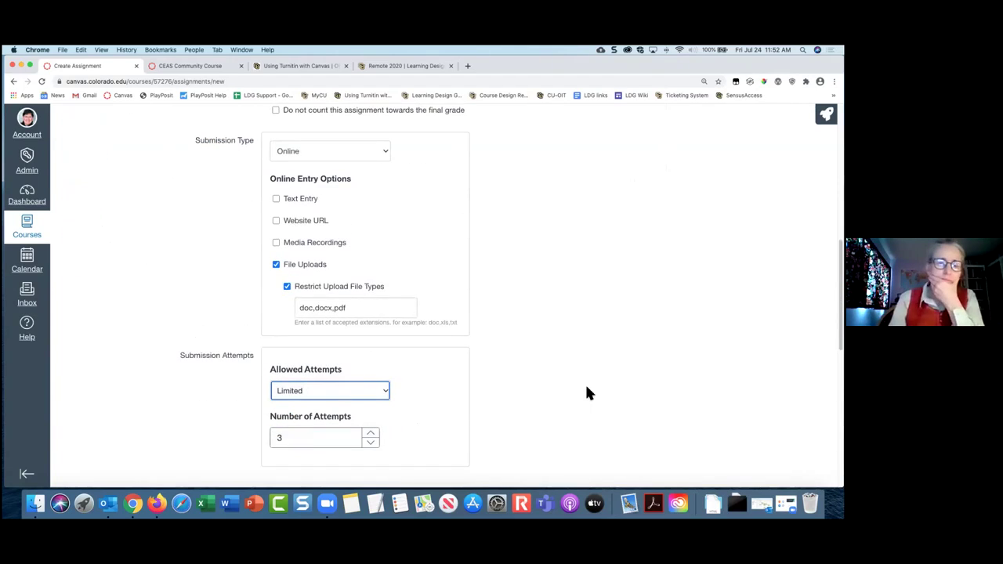
scroll(588, 393, up, 3)
scroll(589, 393, down, 4)
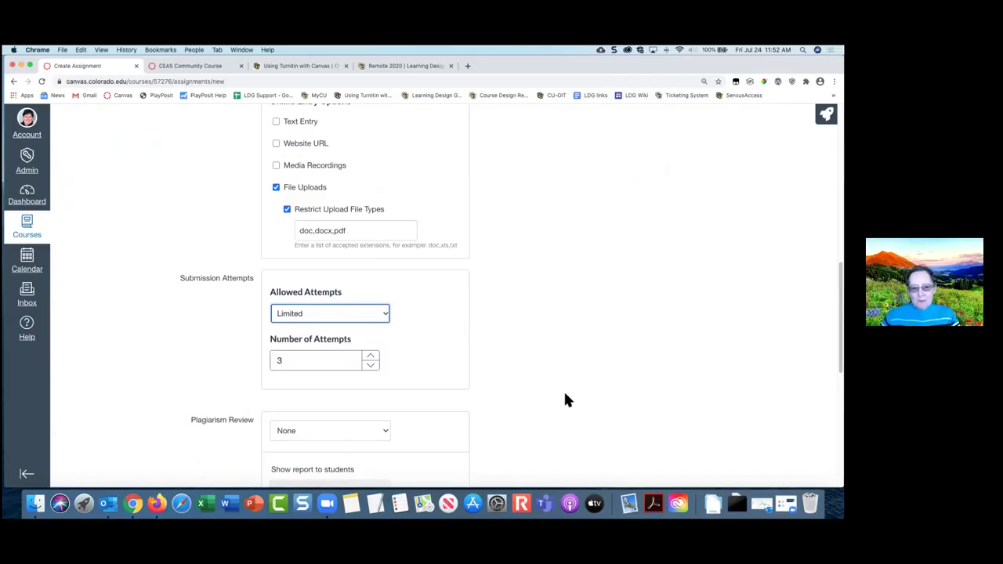
scroll(524, 362, up, 8)
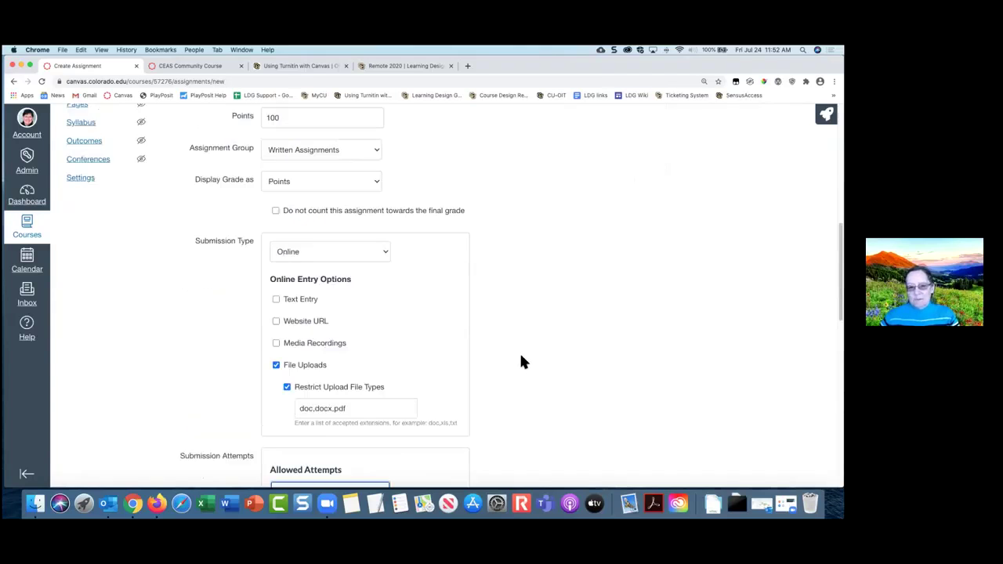
scroll(523, 362, up, 1)
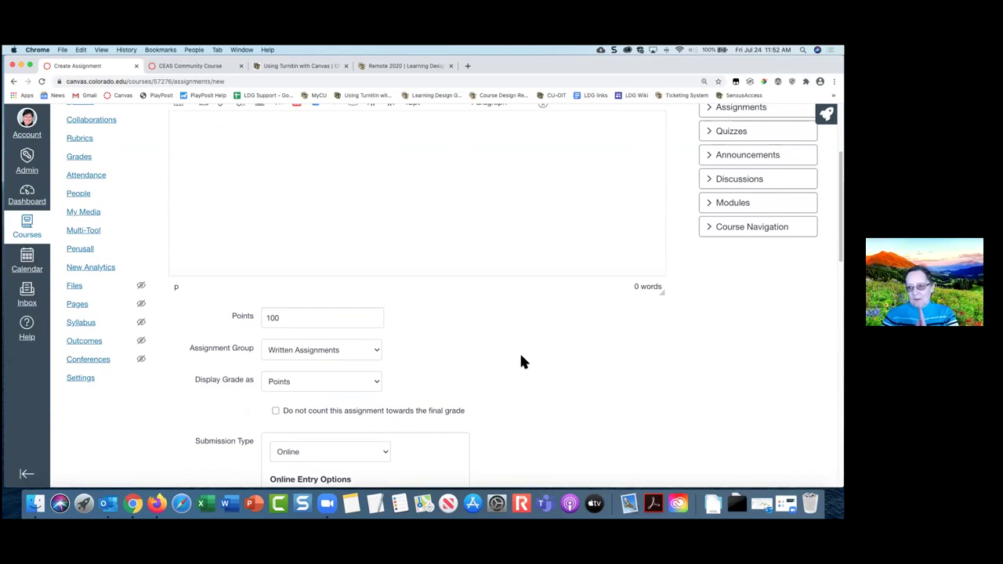
scroll(523, 380, up, 4)
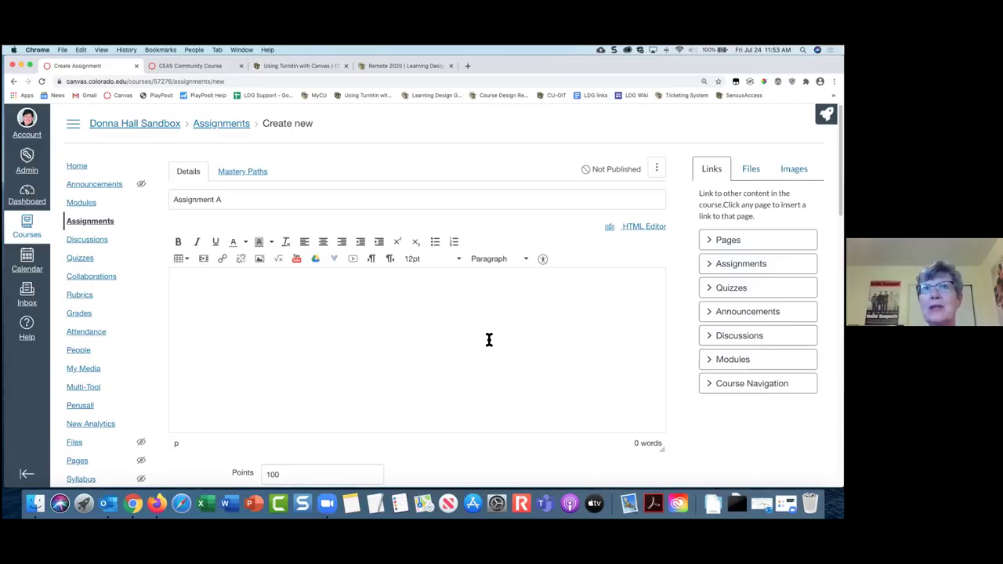
scroll(489, 340, down, 5)
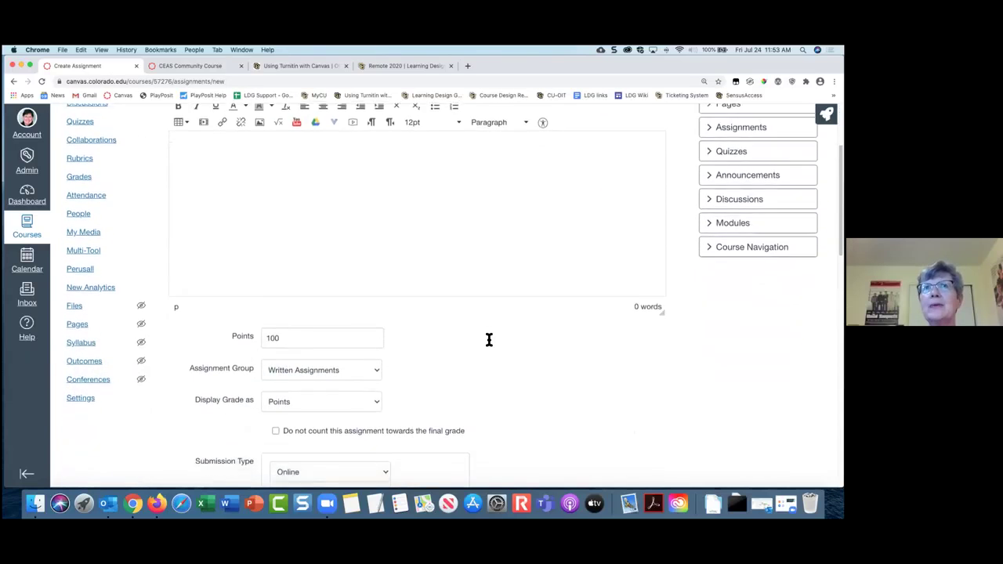
scroll(488, 340, down, 3)
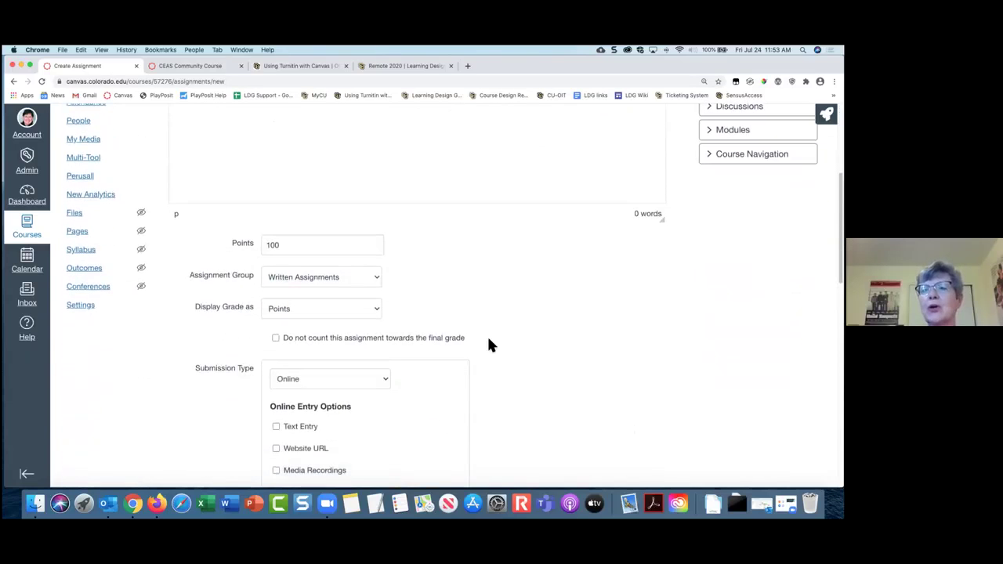
scroll(489, 341, down, 1)
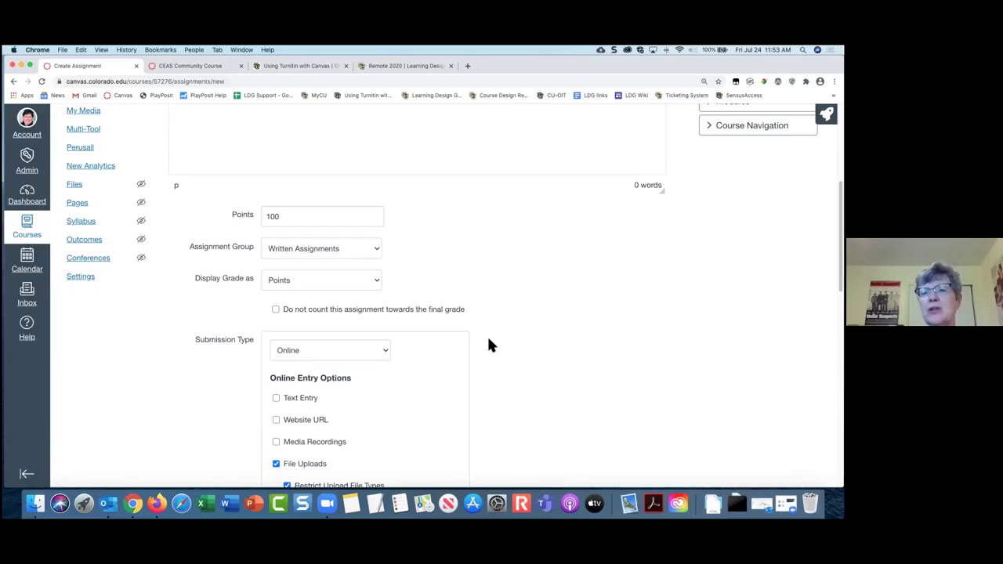
scroll(488, 340, up, 6)
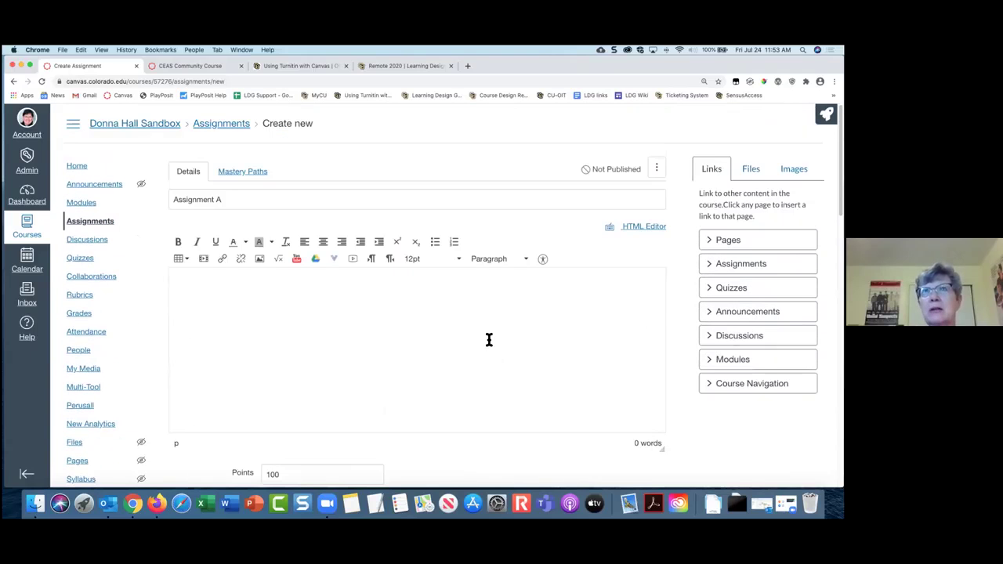
Leave the Assignment A form, open Assignment 1 - Turnitin Quick and view its submission in SpeedGrader before returning to the assignment page.
click(219, 128)
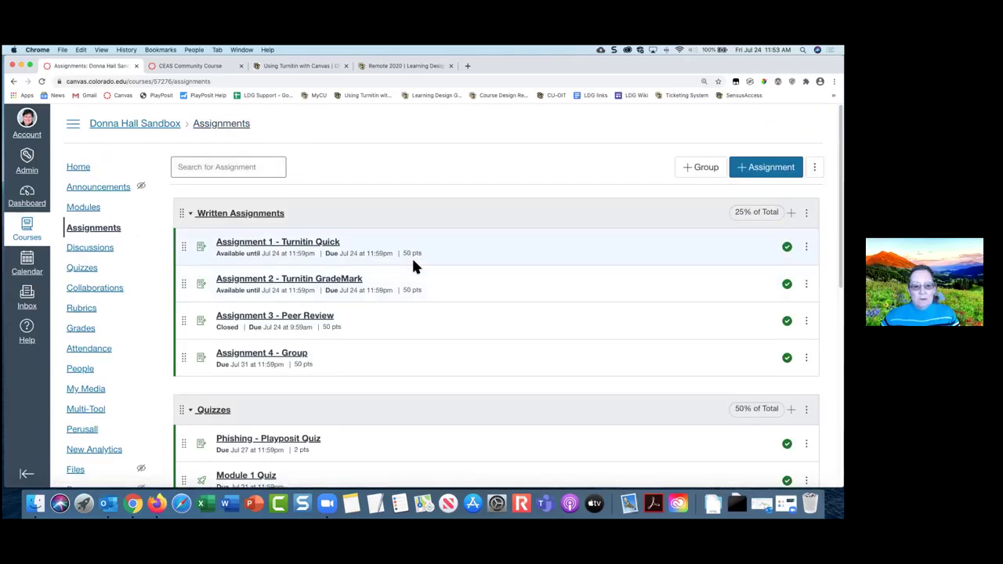
scroll(412, 272, down, 1)
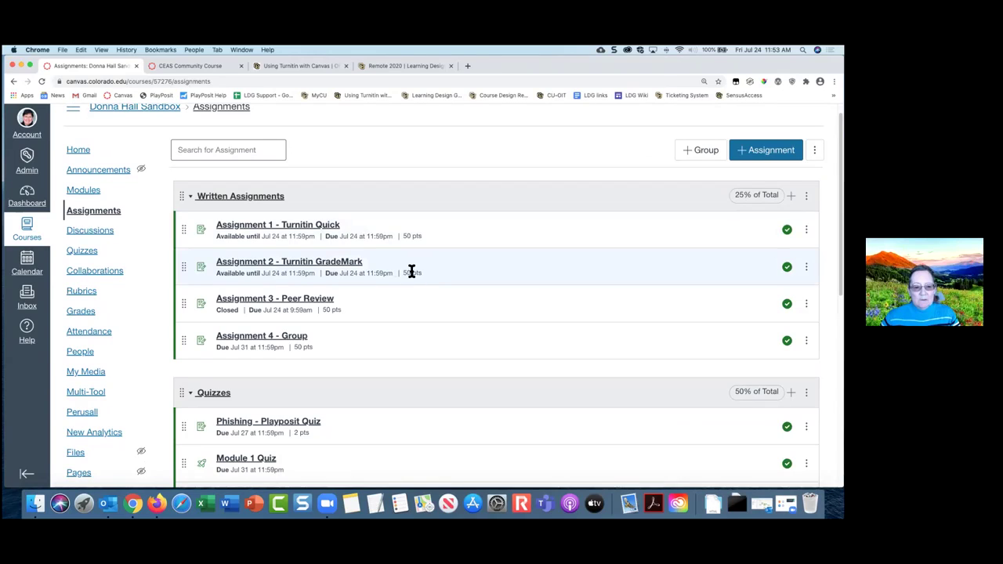
click(298, 228)
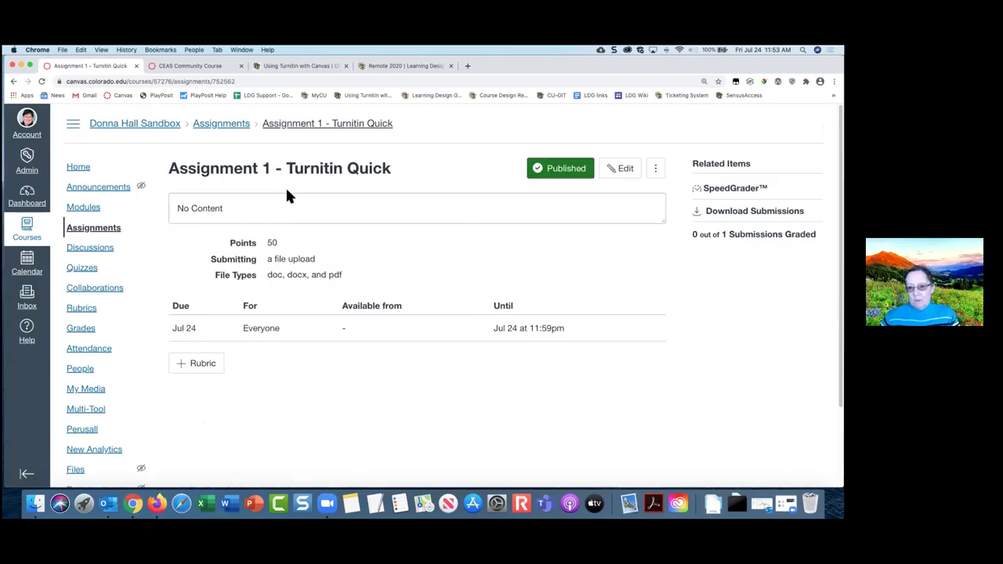
click(726, 192)
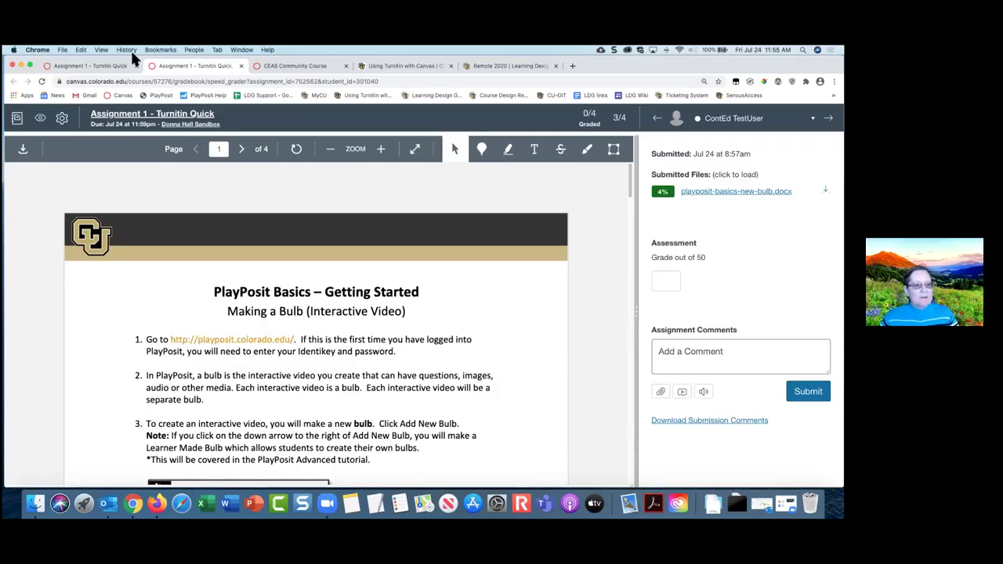
click(93, 65)
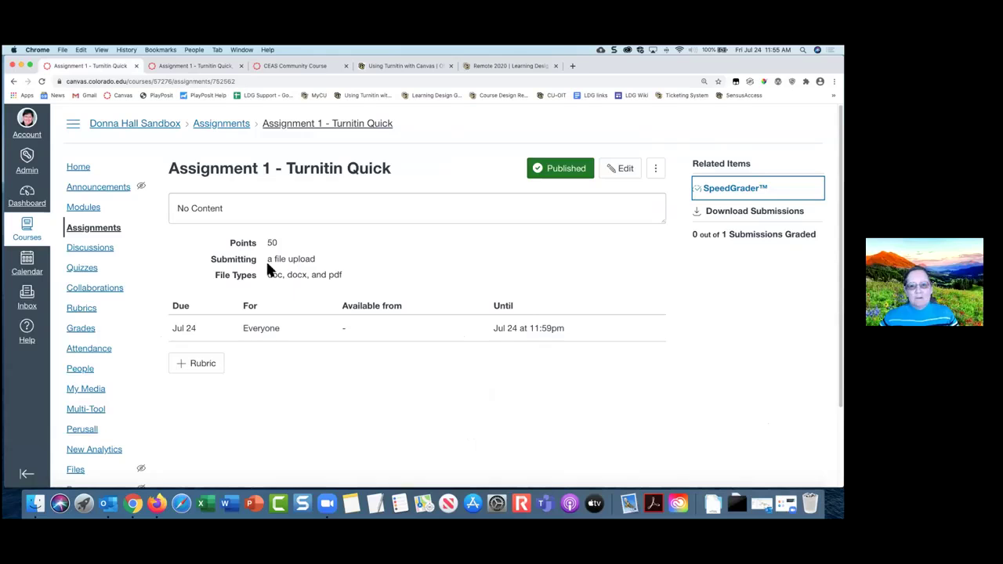
Start a new assignment in the Written Assignments group of the course's assignments list, named "Assignment - resubmit".
click(229, 125)
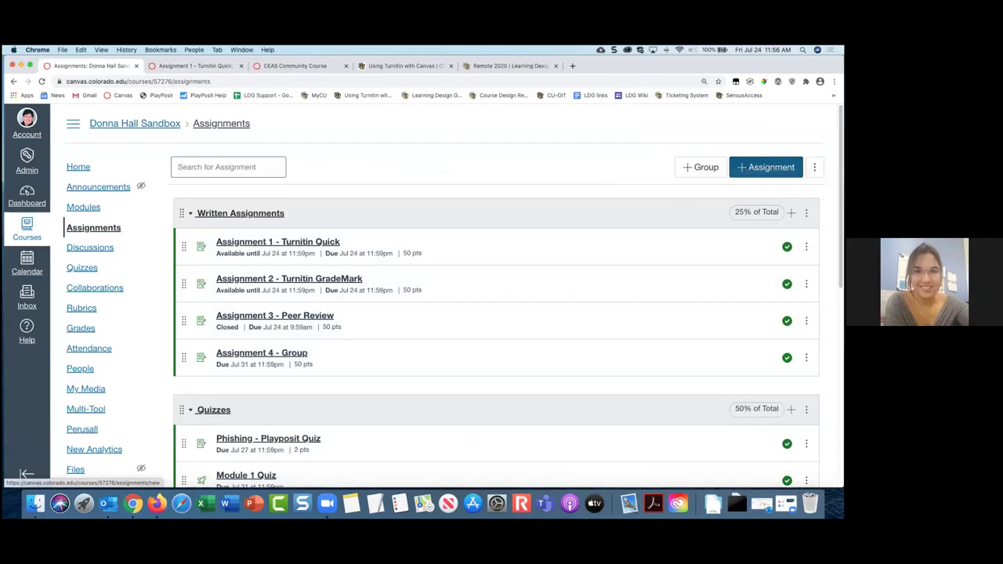
click(791, 212)
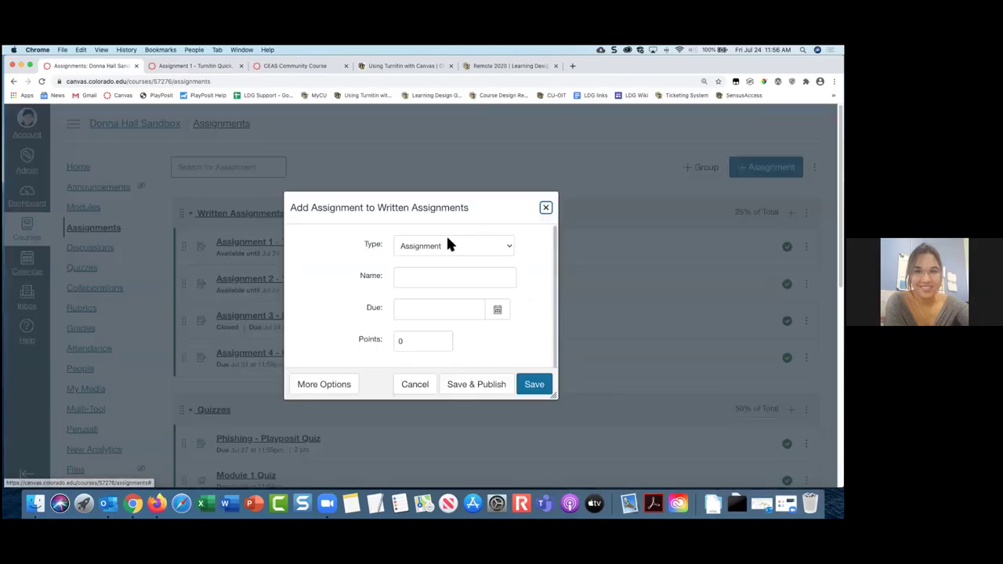
click(425, 279)
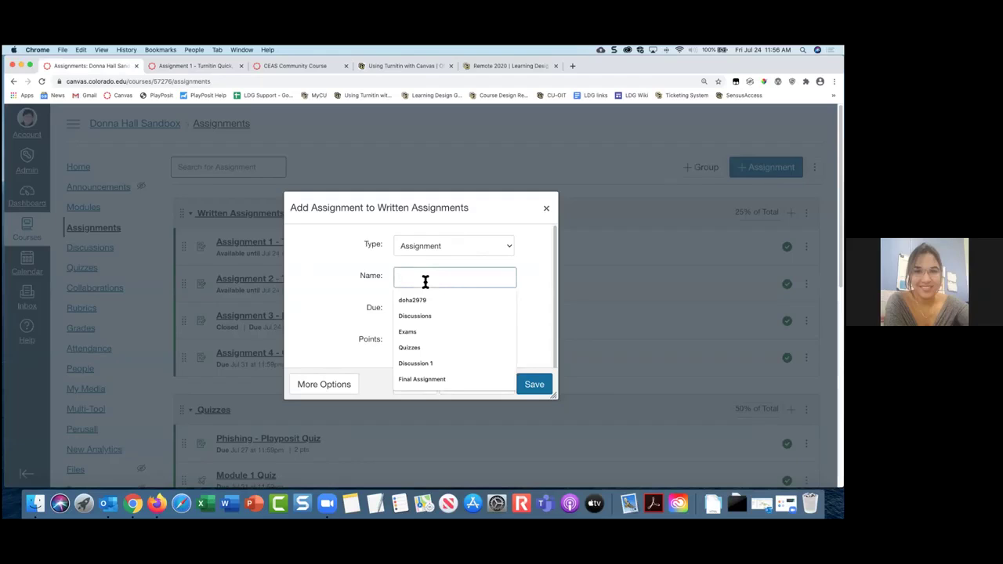
text(Assignment - )
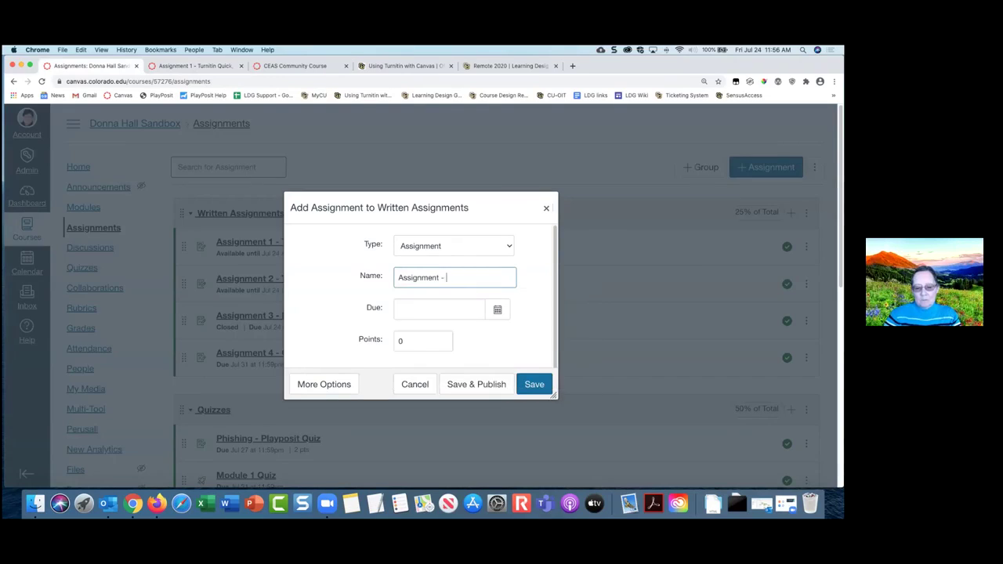
text(resubmit)
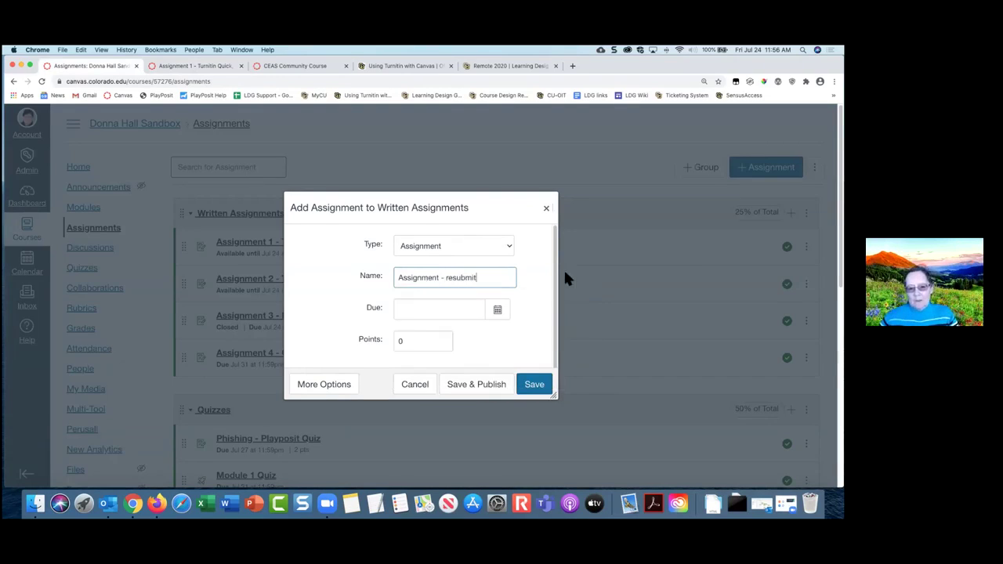
Set the new assignment's due date to Jul 31, 2020 and its points to 10.
click(498, 309)
click(496, 425)
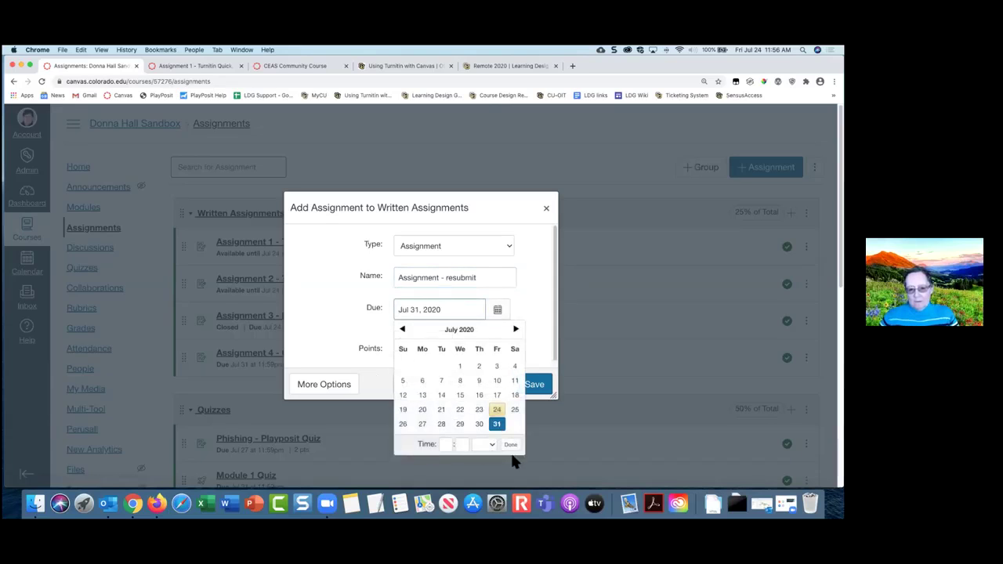
click(510, 444)
click(418, 350)
click(373, 349)
text(10)
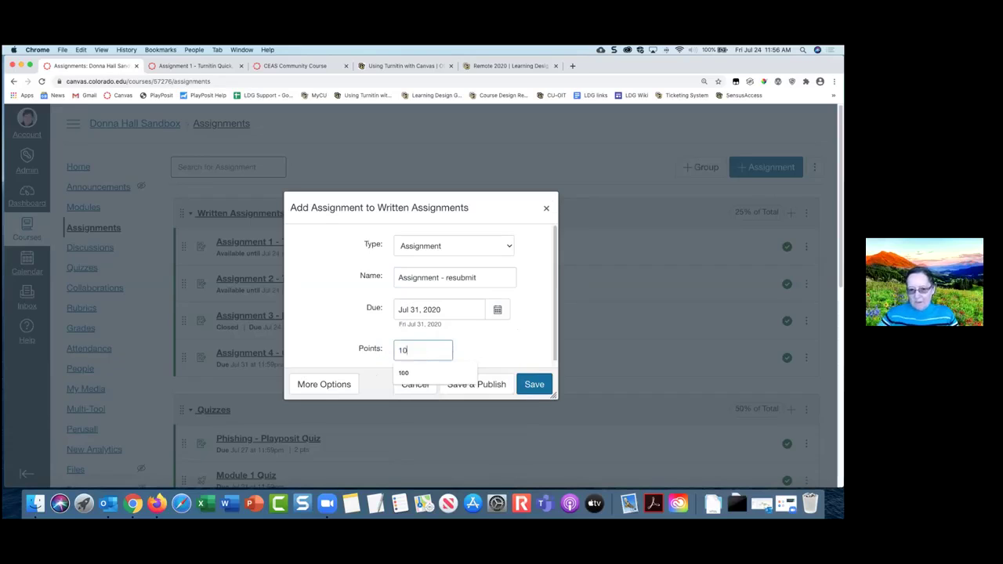
click(515, 338)
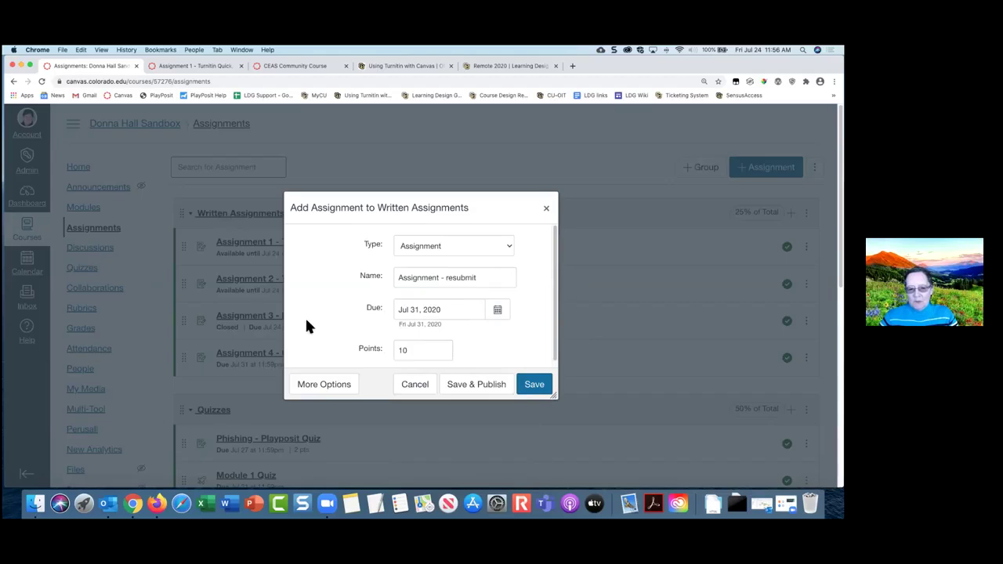
Open the full settings form for the new assignment and enter "asdfasdfa" as its placeholder description.
click(327, 386)
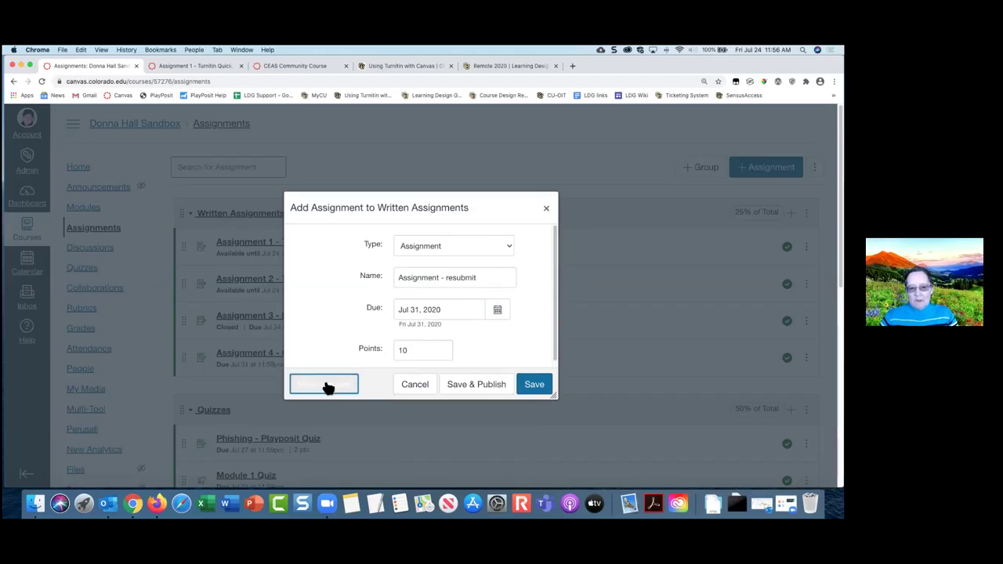
click(324, 384)
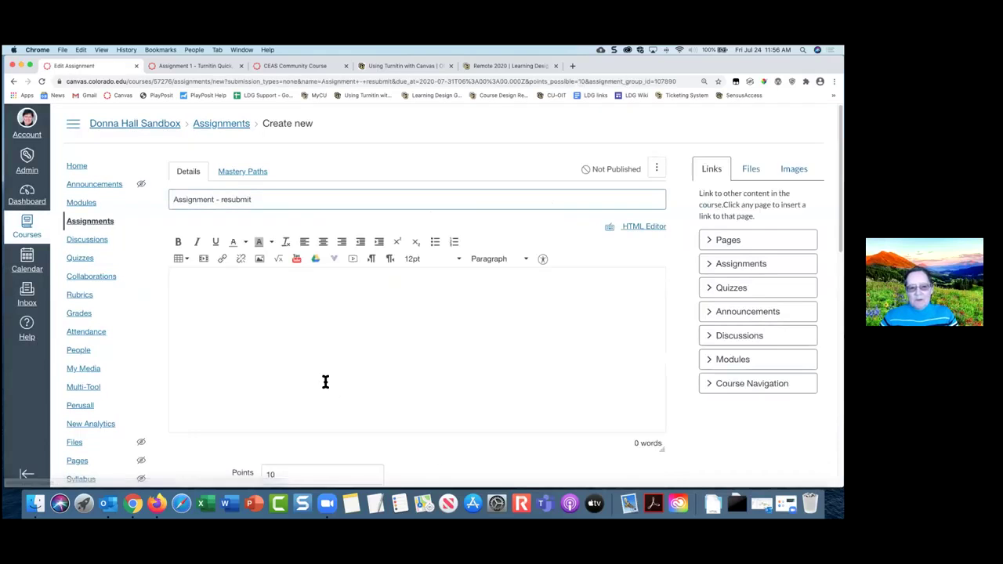
click(264, 320)
text(asdfasdfa)
Set the resubmit assignment's submission type to Online with File Uploads as the entry option.
scroll(282, 325, down, 6)
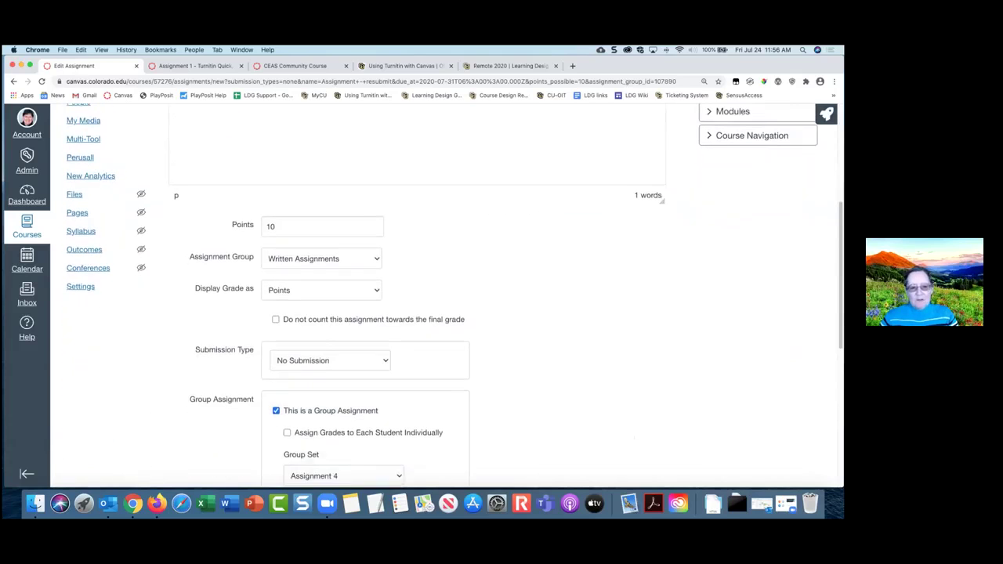
scroll(333, 317, down, 1)
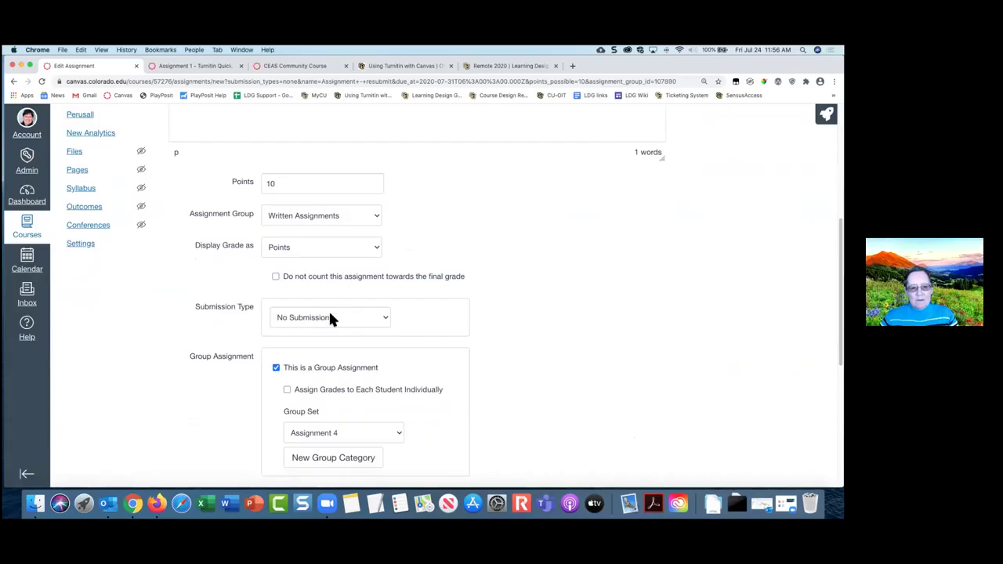
click(330, 318)
click(322, 329)
scroll(323, 373, down, 1)
click(309, 385)
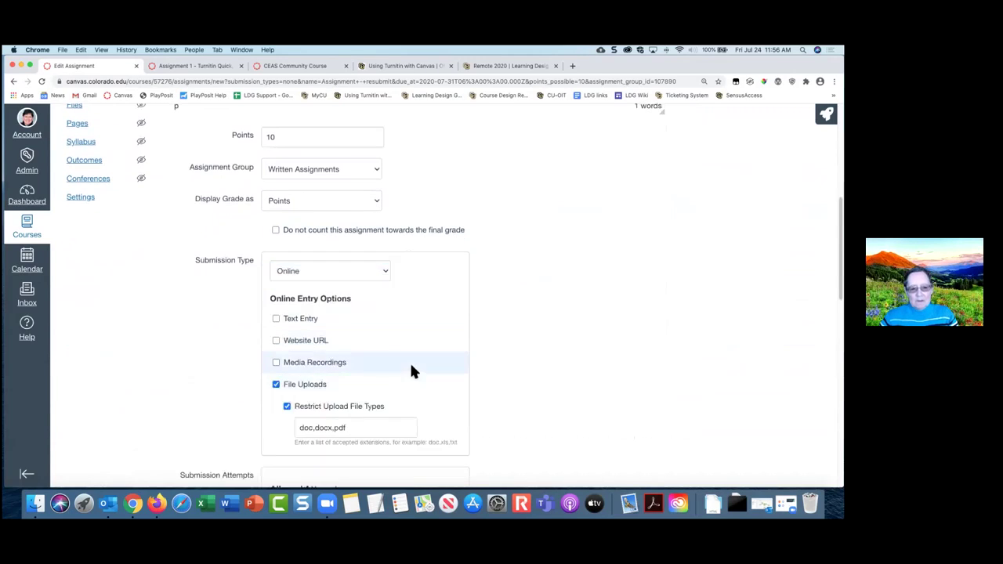
Set the allowed submission attempts to Unlimited for the resubmit assignment.
scroll(409, 360, down, 4)
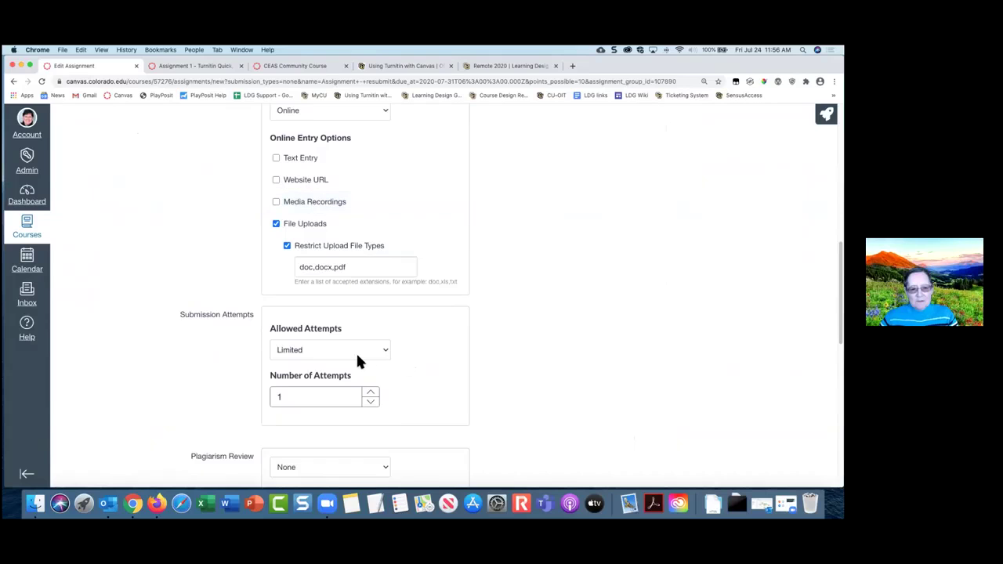
click(354, 351)
click(343, 341)
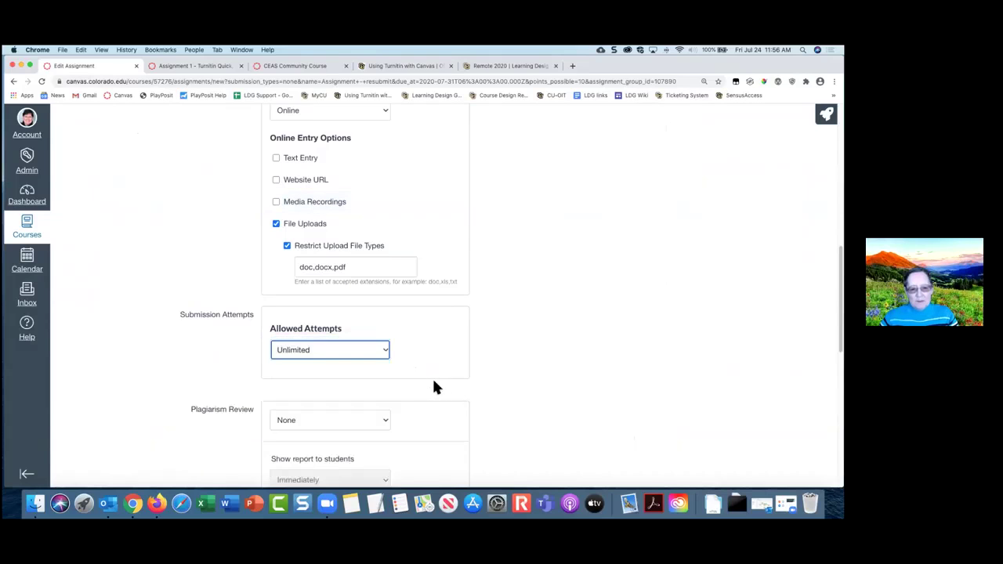
scroll(434, 384, down, 5)
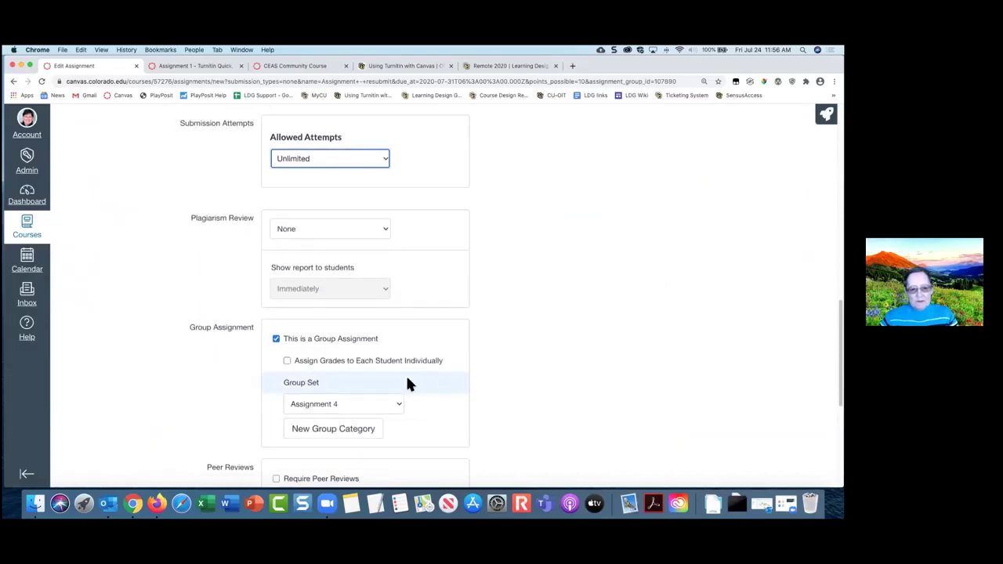
Turn off the group assignment option for the resubmit assignment, and save and publish it.
click(277, 339)
scroll(416, 379, down, 1)
scroll(418, 379, down, 4)
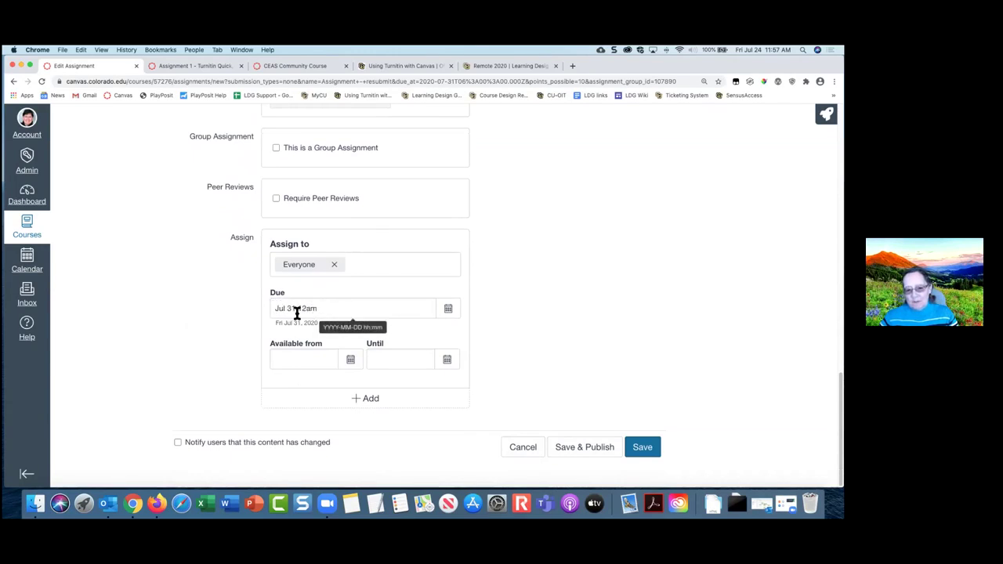
click(587, 448)
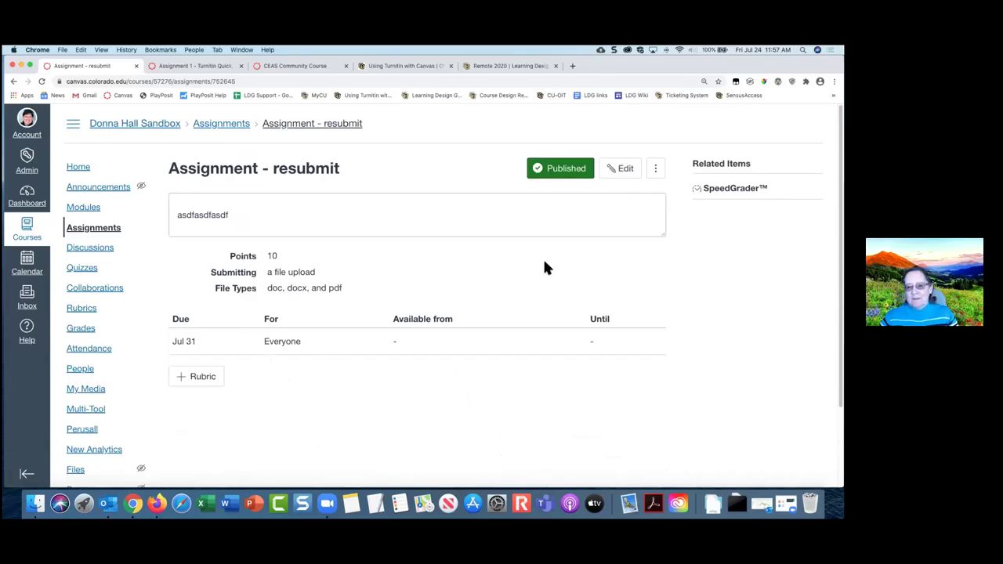
Review the attempts and due time in the published resubmit assignment's settings, and leave them without saving.
click(619, 171)
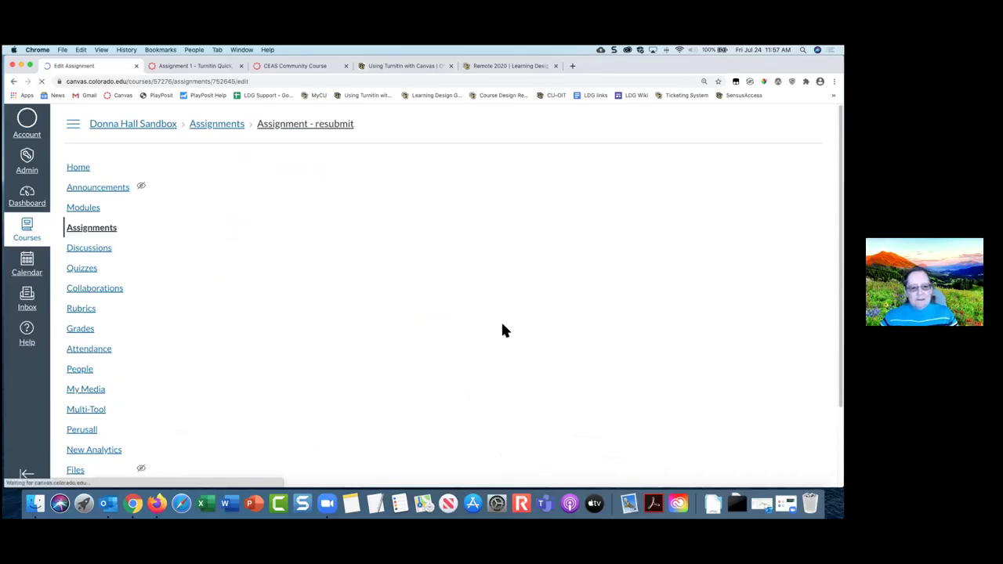
scroll(497, 325, down, 20)
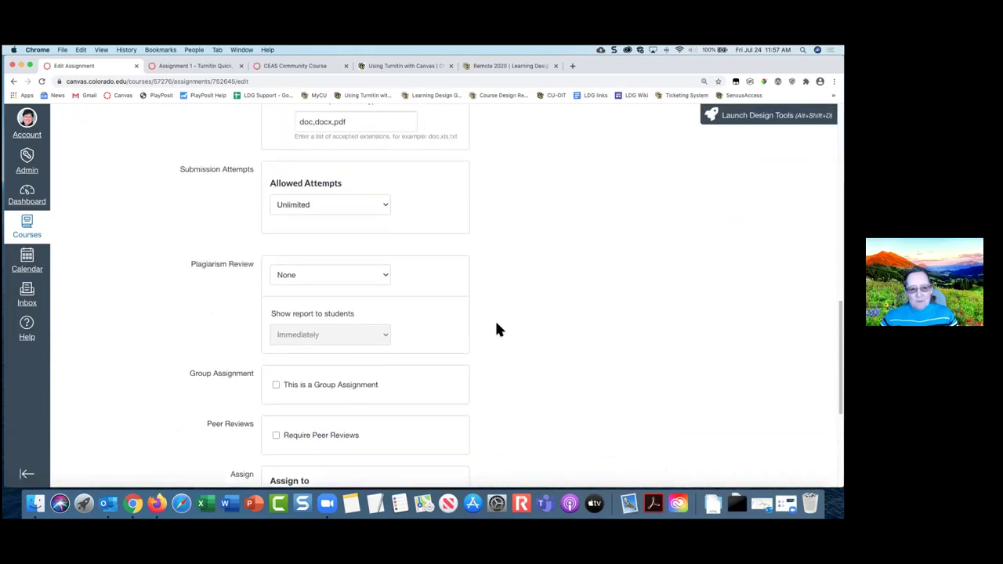
scroll(496, 329, down, 1)
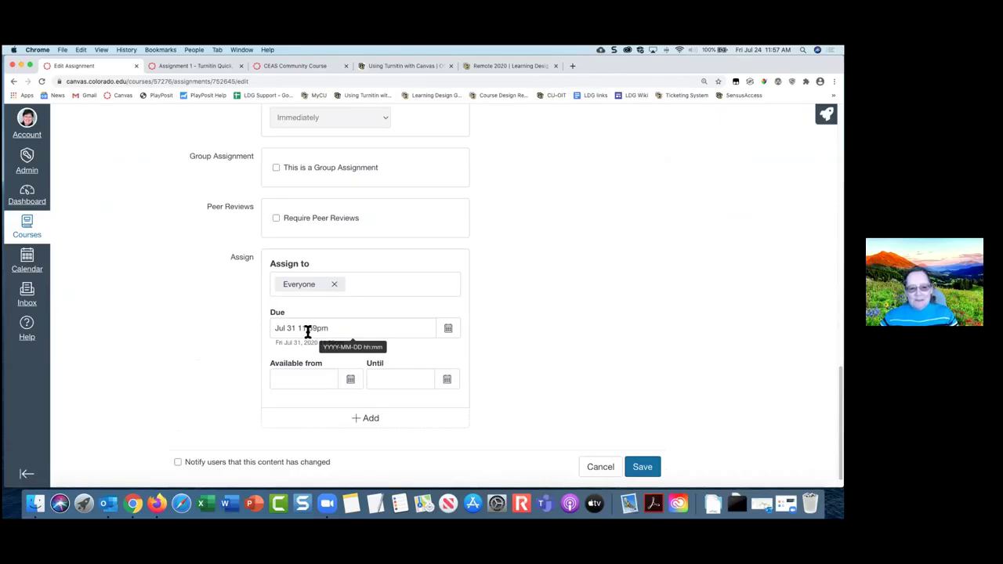
click(604, 472)
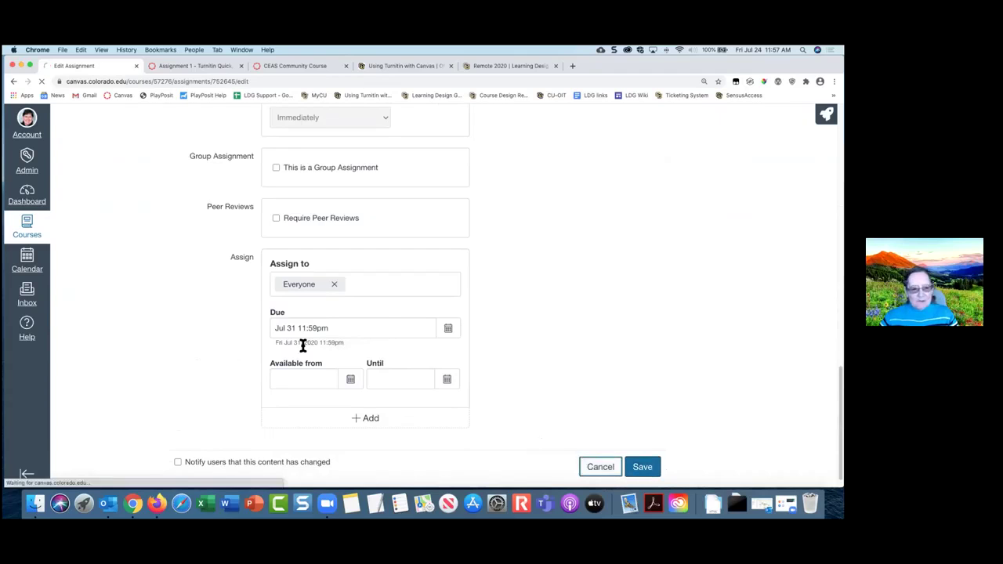
Switch to the student's Assignments page in Firefox, refresh its list, and enlarge the window to fill the screen.
click(156, 505)
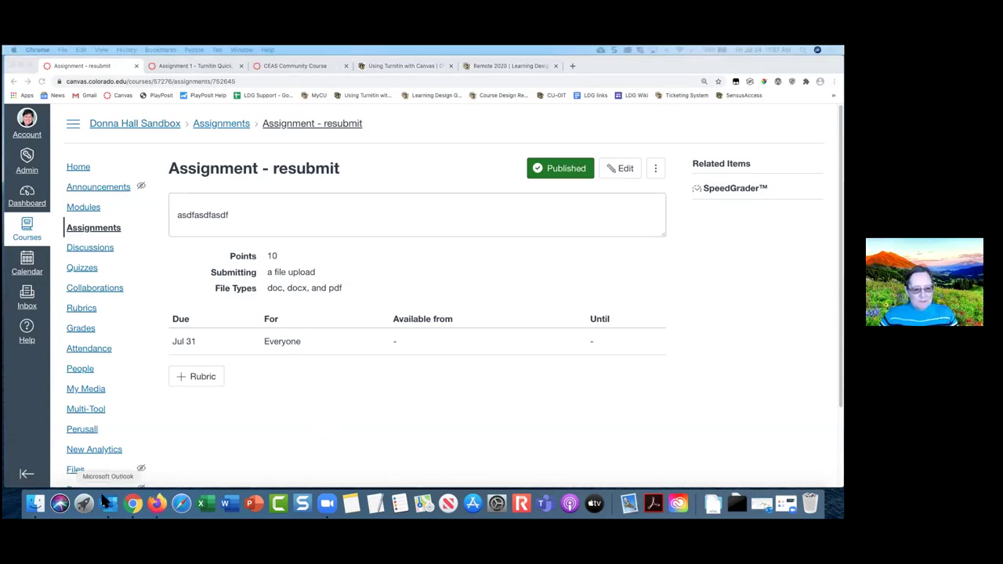
click(157, 506)
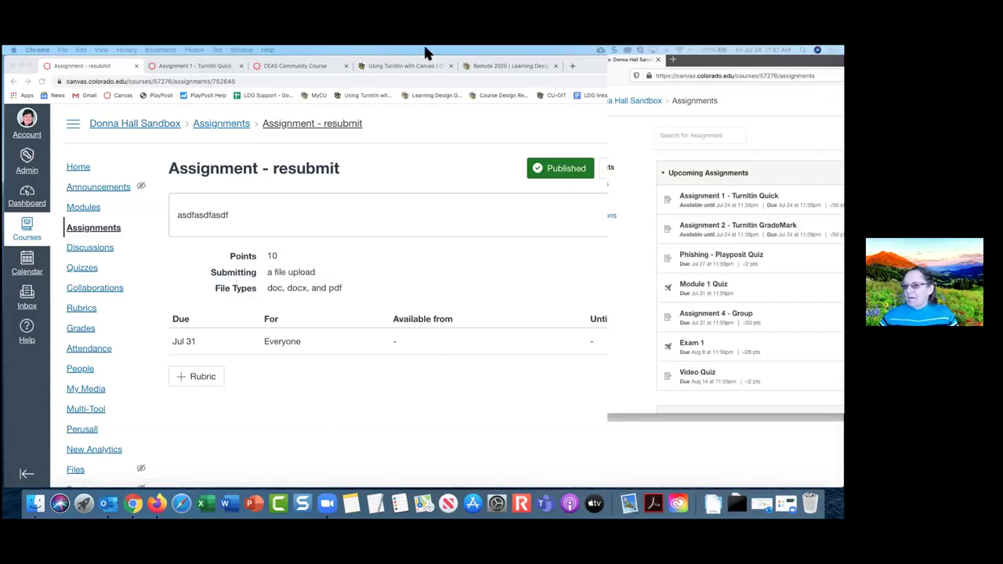
click(159, 207)
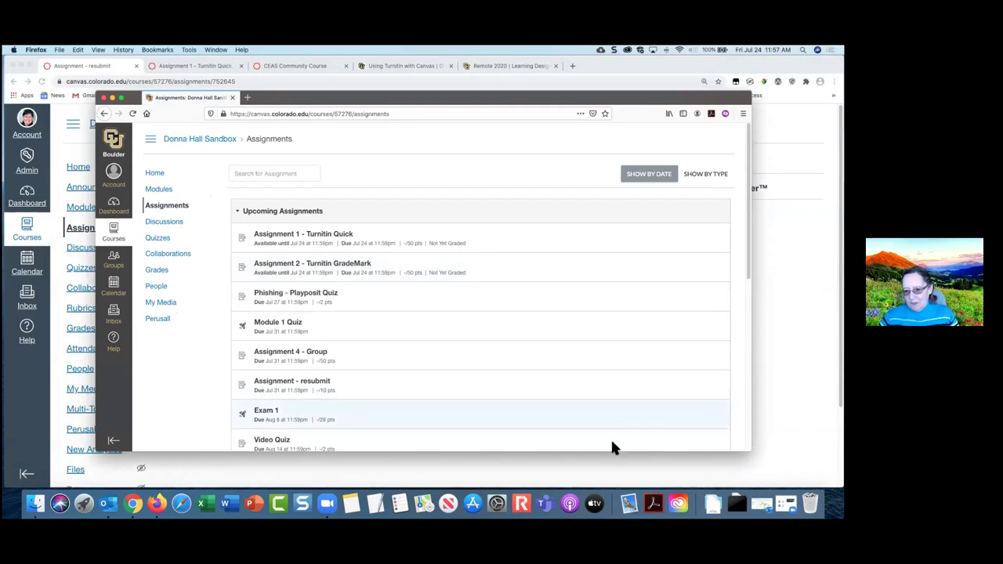
drag(569, 106, 505, 71)
drag(686, 417, 841, 486)
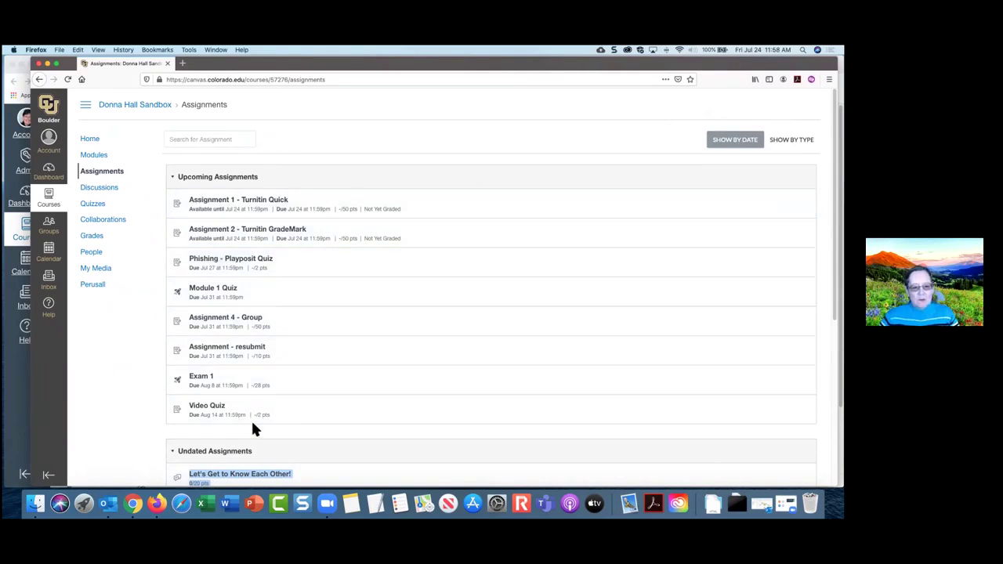
Look through the student's assignments listed by date, and regroup the list by type.
scroll(326, 321, down, 5)
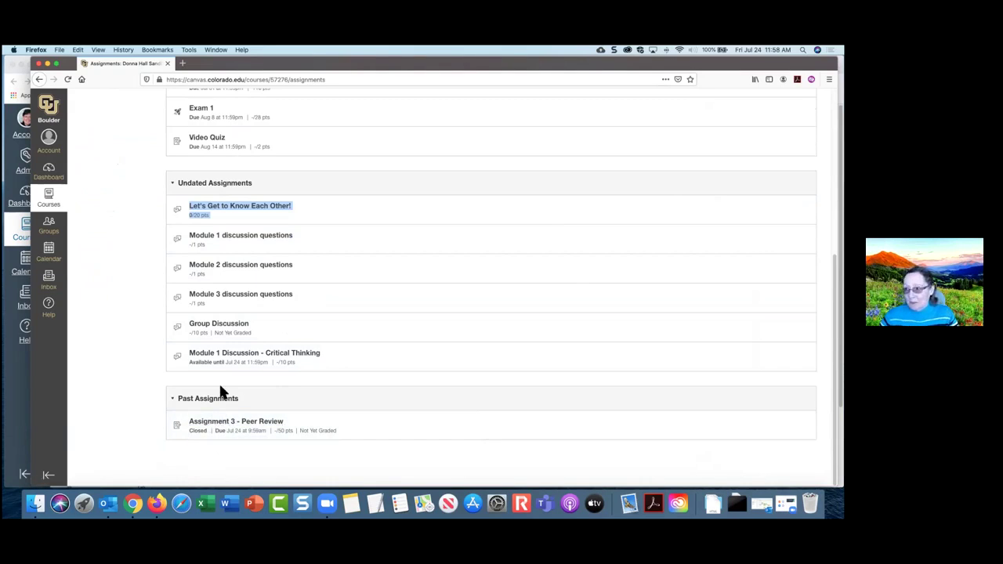
scroll(576, 270, up, 6)
scroll(582, 277, up, 1)
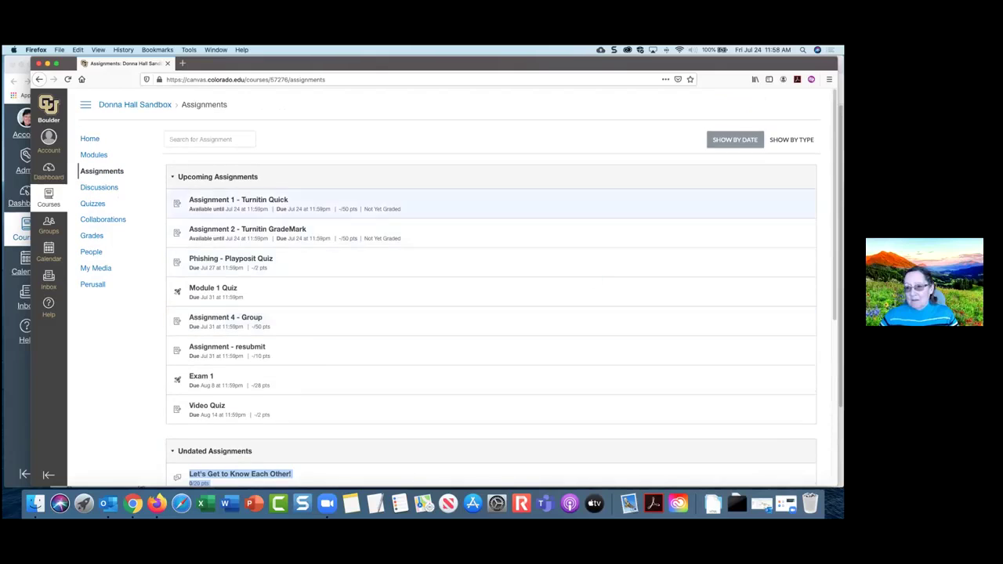
click(791, 139)
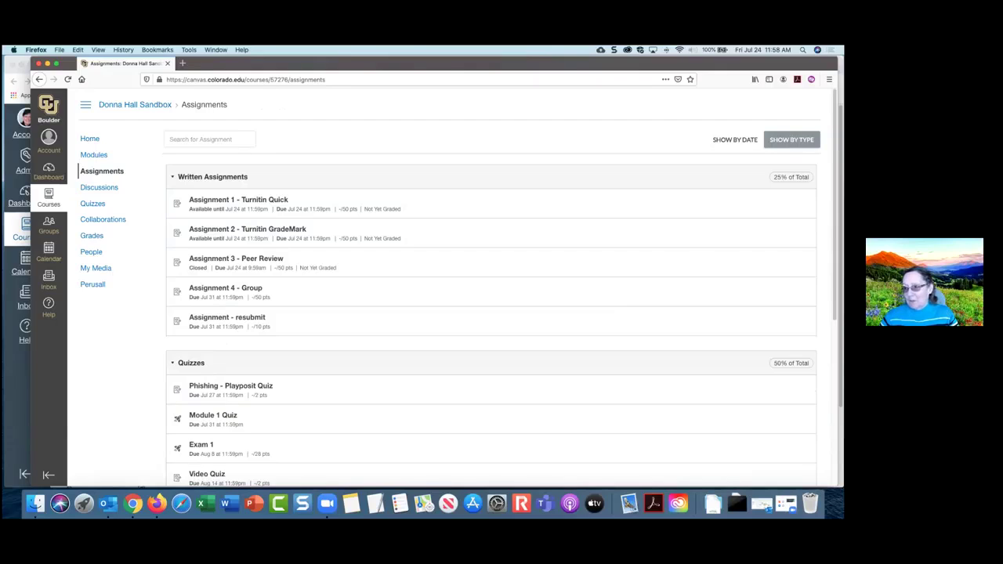
Submit the file "Adding a TA to Course.pdf" to "Assignment - resubmit" as the student.
click(230, 320)
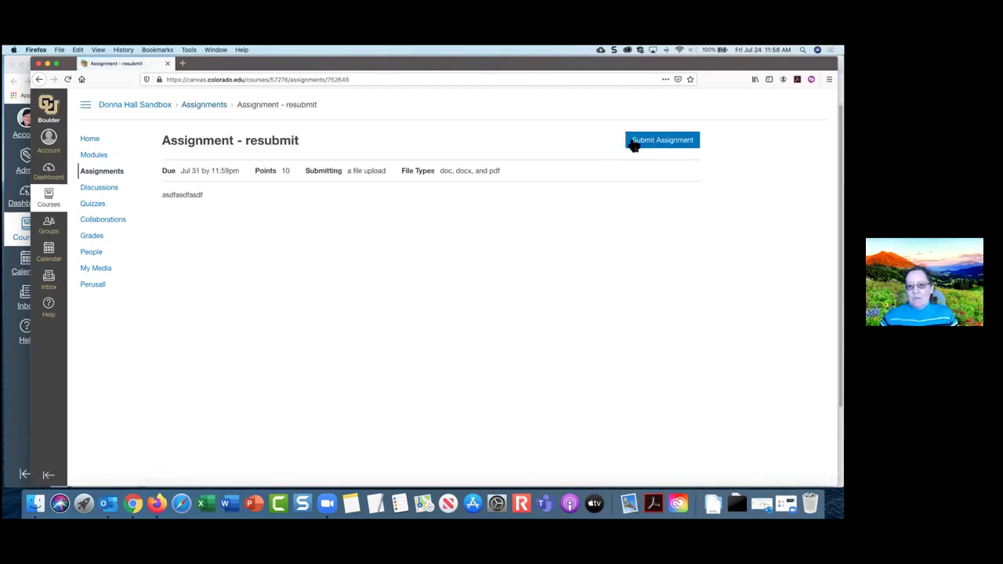
click(658, 141)
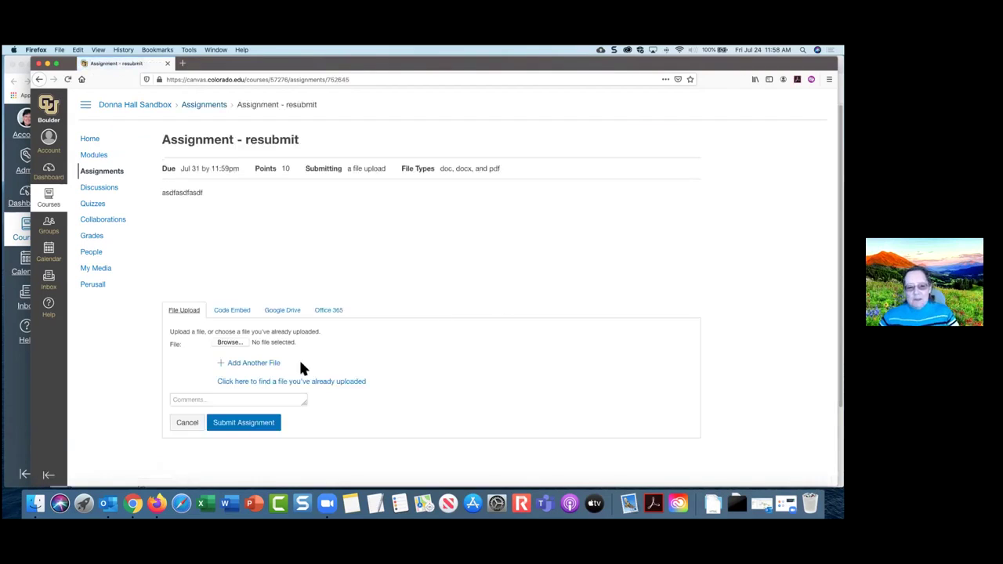
click(253, 363)
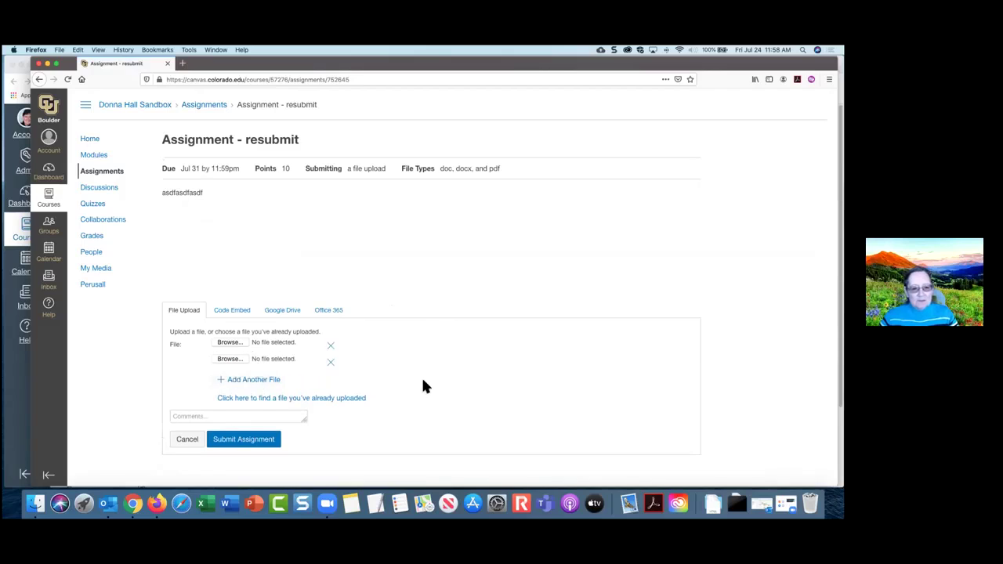
click(332, 362)
click(230, 343)
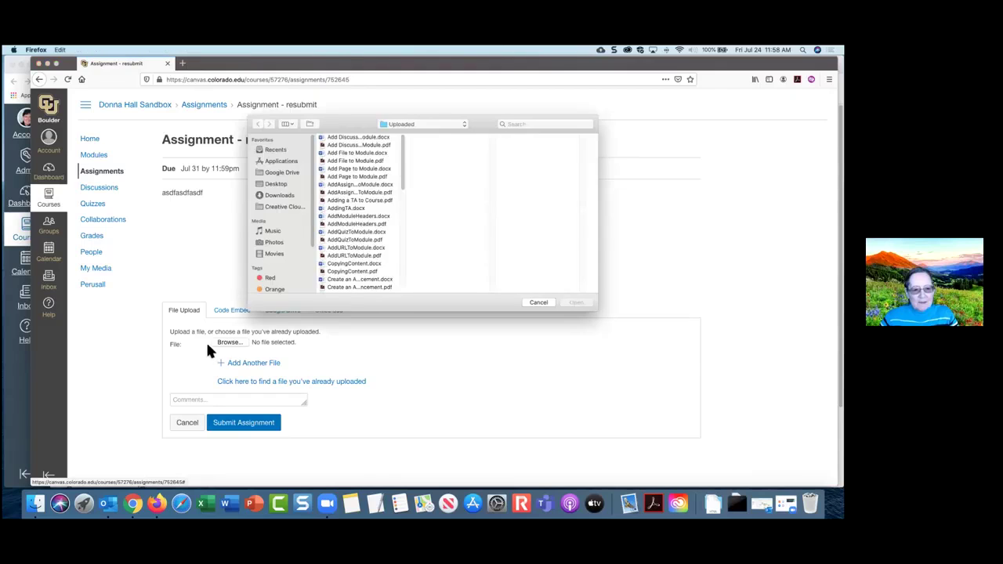
click(345, 200)
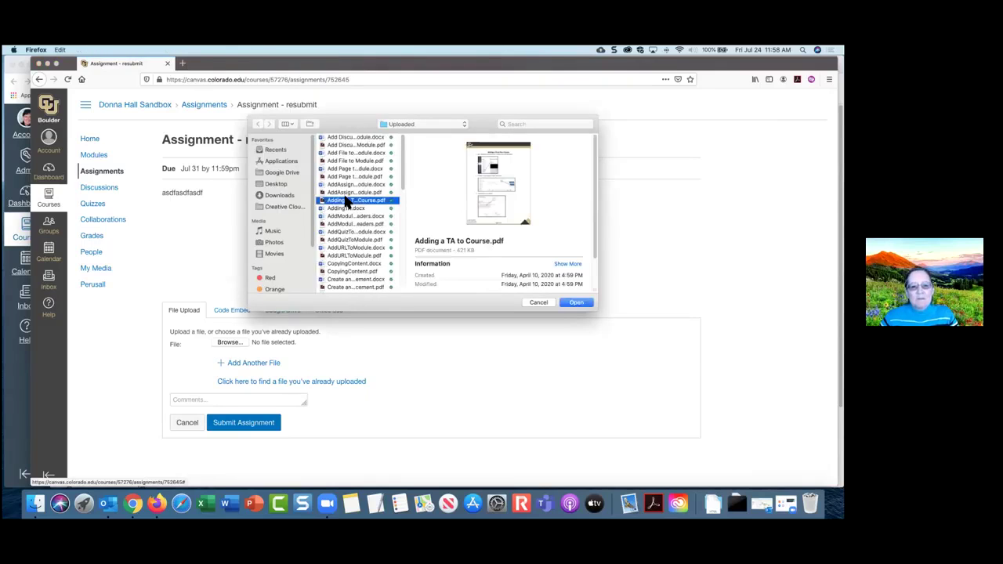
click(576, 302)
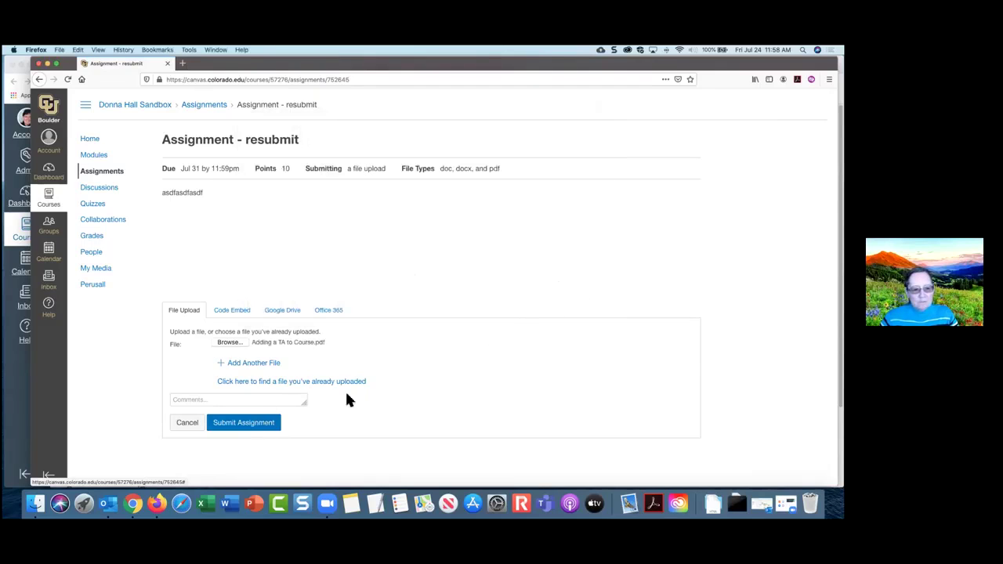
click(253, 427)
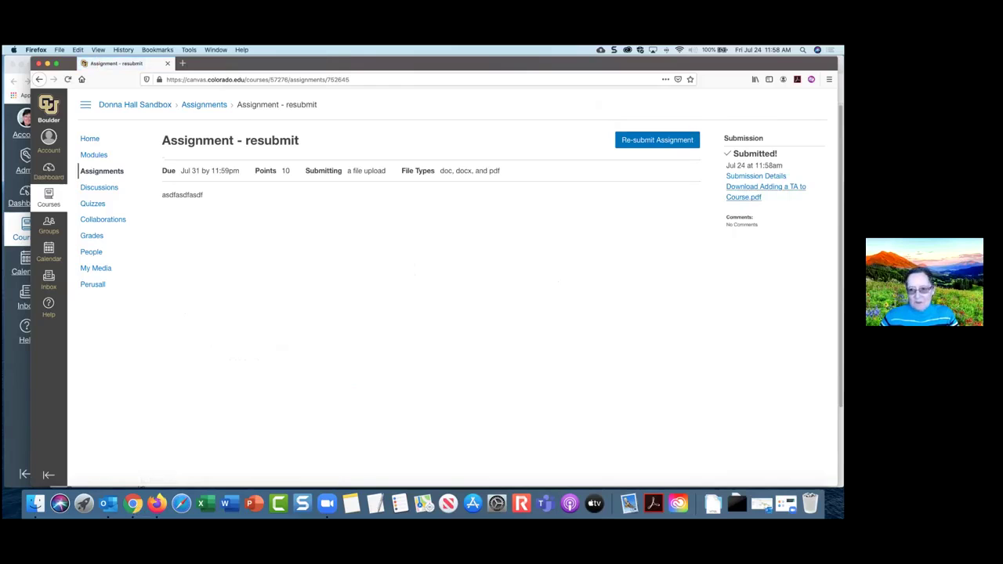
Switch back to the instructor's course in Chrome and open the submitted PDF of "Assignment - resubmit" in SpeedGrader.
click(133, 505)
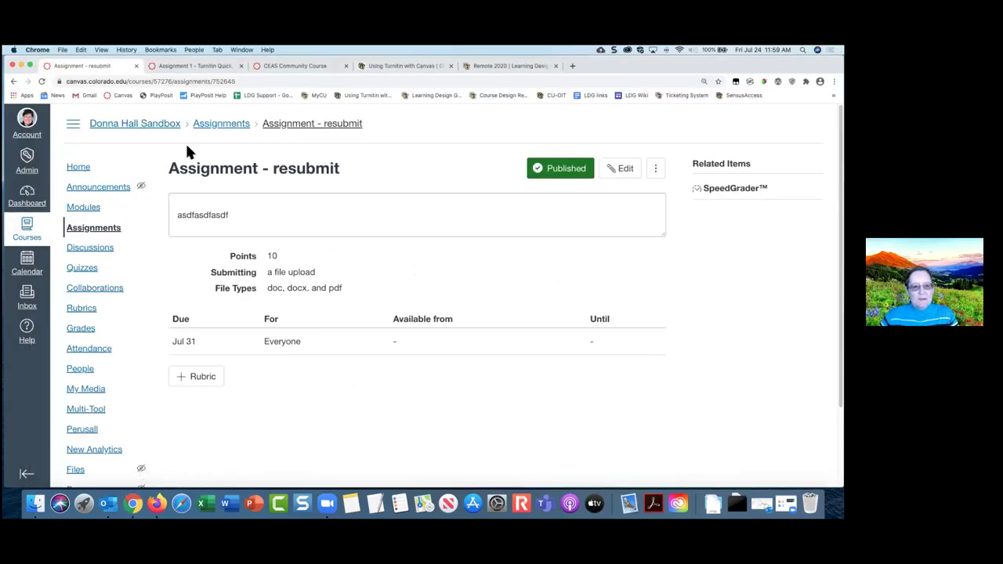
click(222, 124)
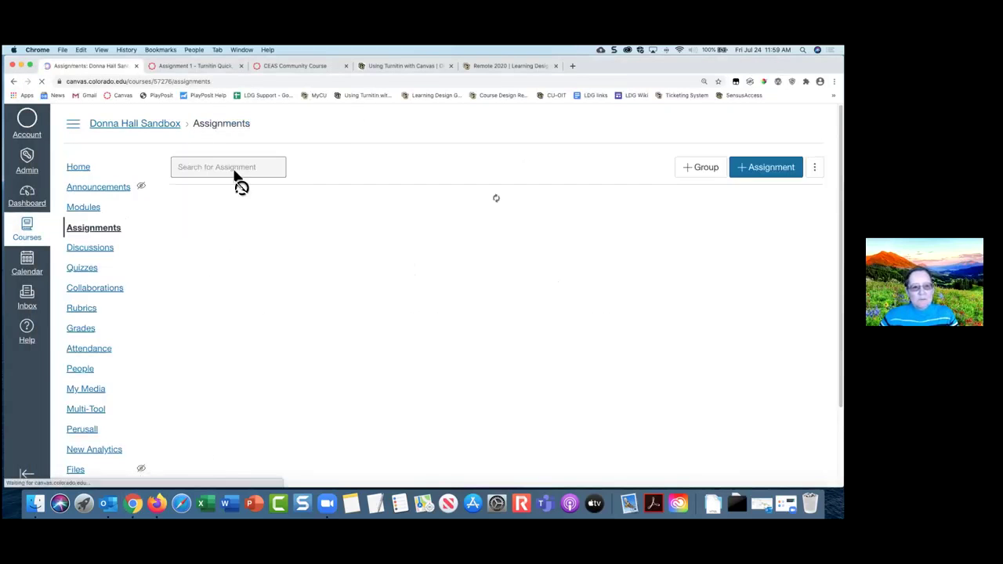
click(297, 394)
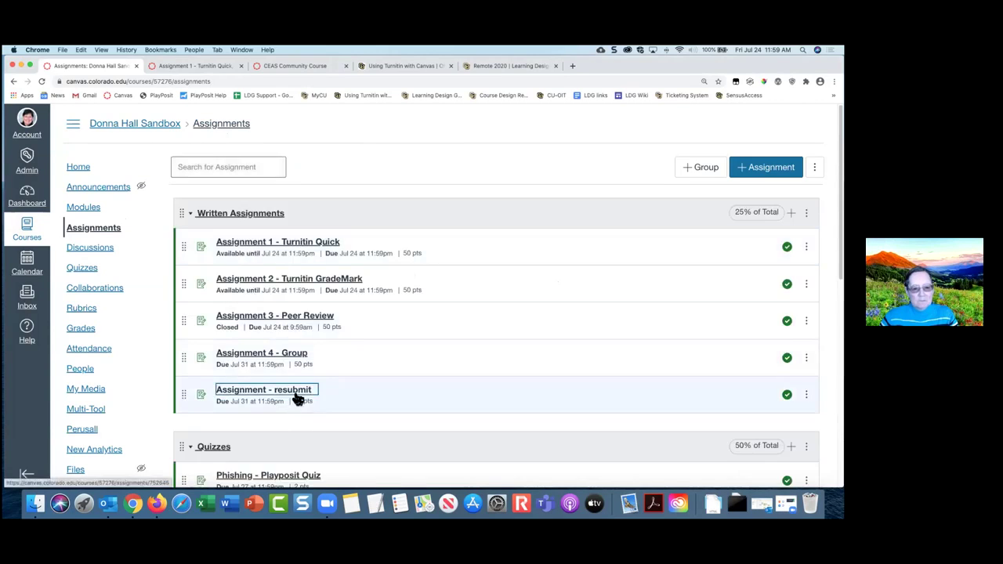
click(728, 191)
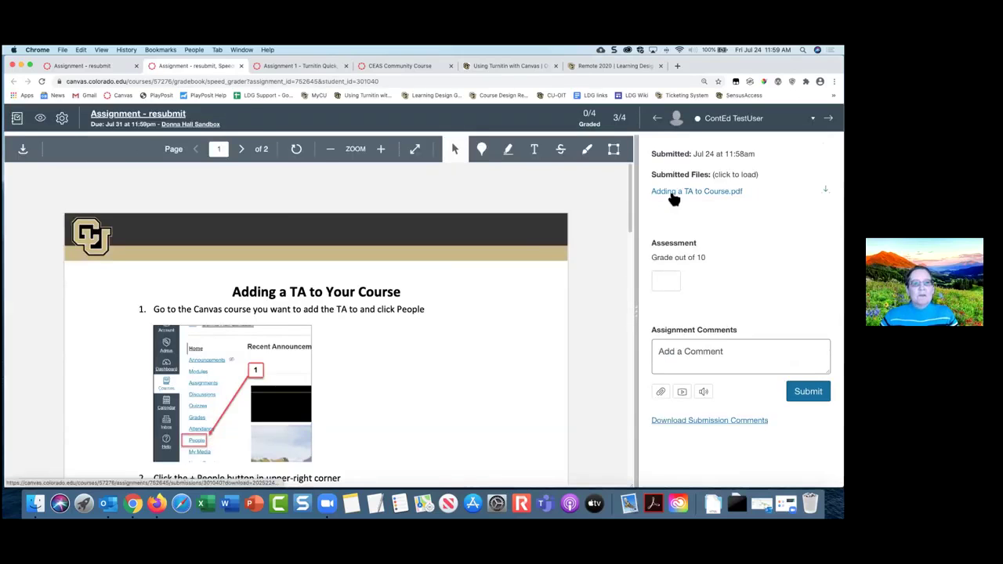
click(718, 196)
Grade the submission 5 out of 10 and submit the assignment comment "asdfasdfasdf asdfasdfasdf asdf".
click(665, 283)
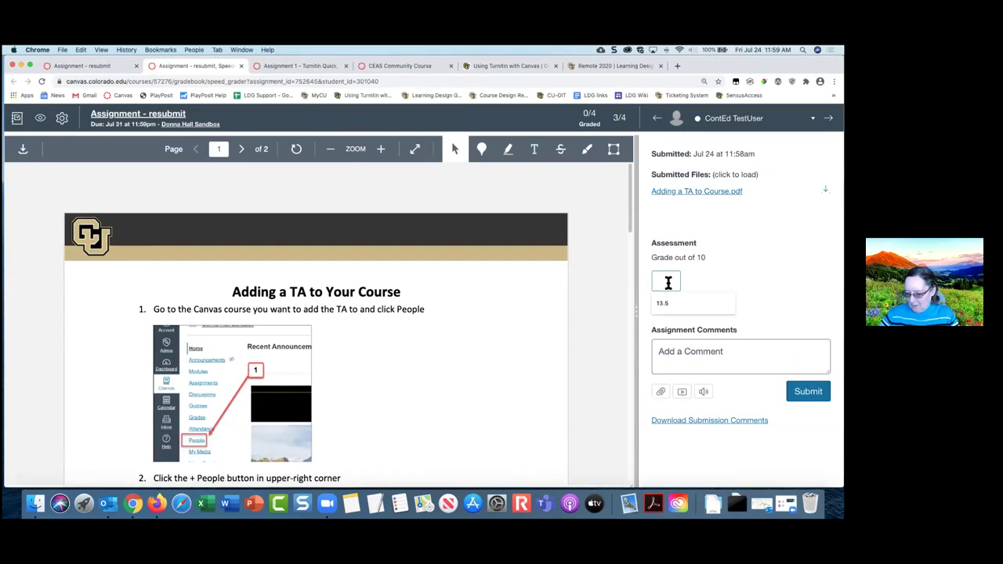
text(5)
click(688, 359)
text(asdfasdfasdf)
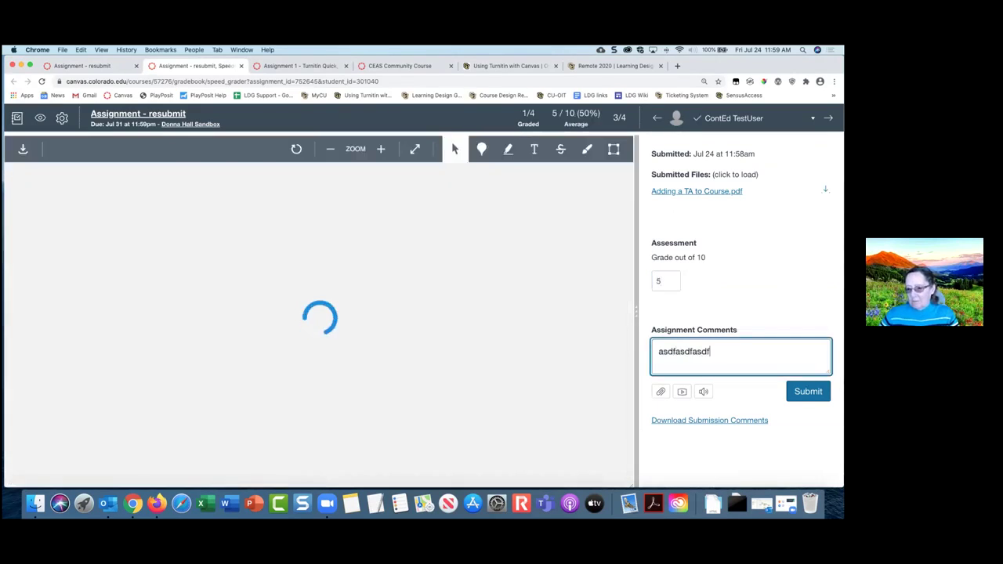
text( asdfasdfasdf asdf)
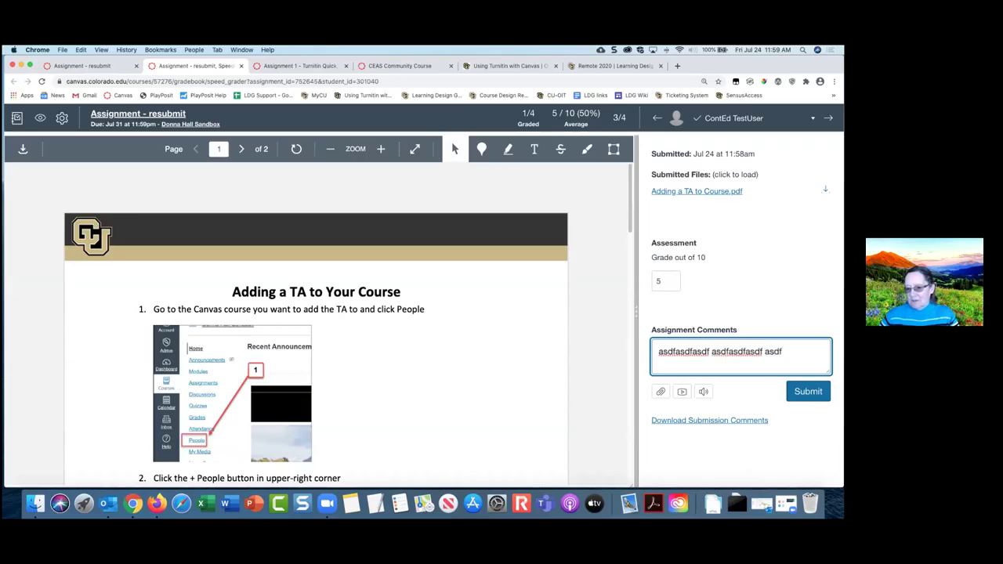
click(807, 391)
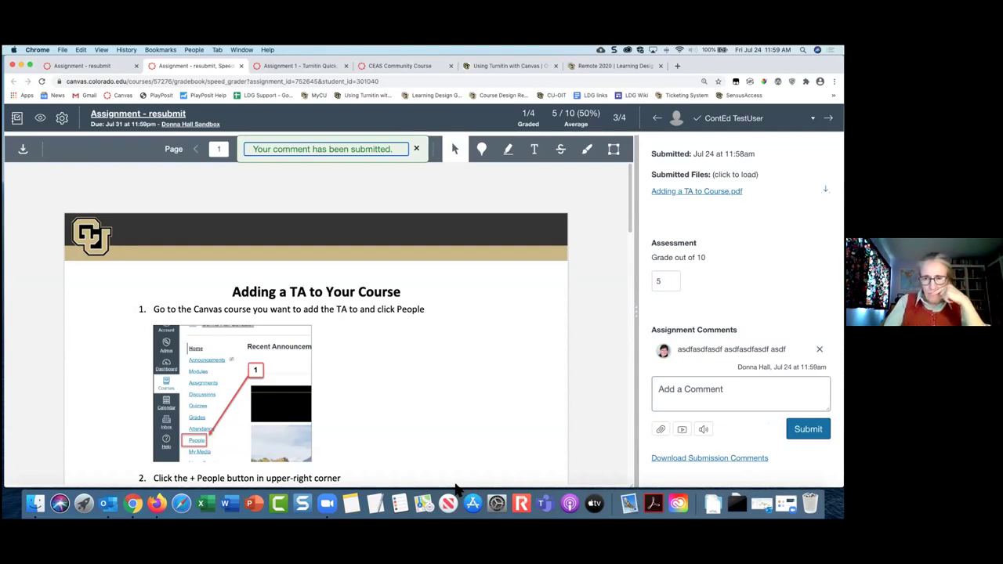
Annotate the PDF with the text "asdfasdfasdfasdfasdf" beside the step 1 image and a freehand blue loop around that image.
click(506, 151)
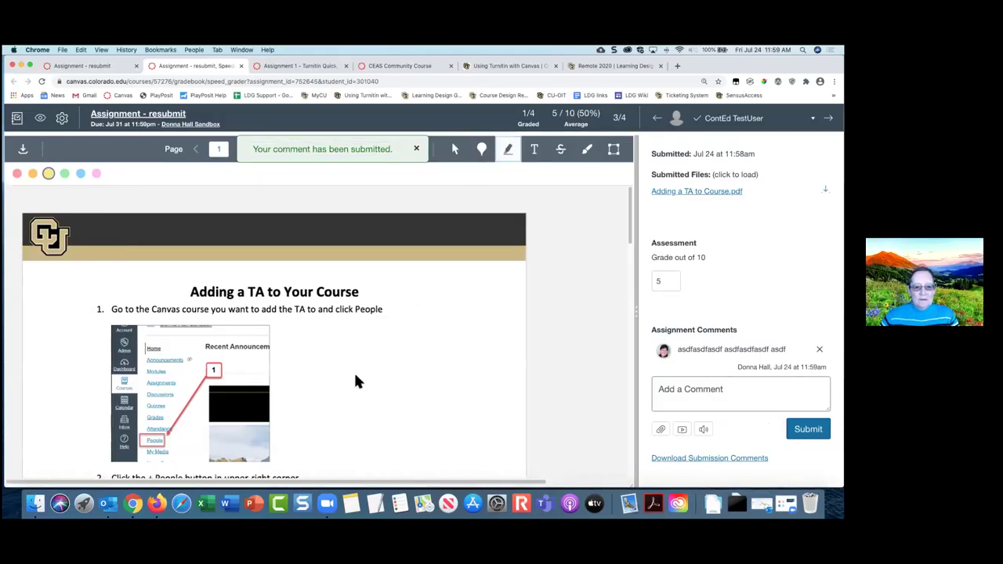
click(533, 149)
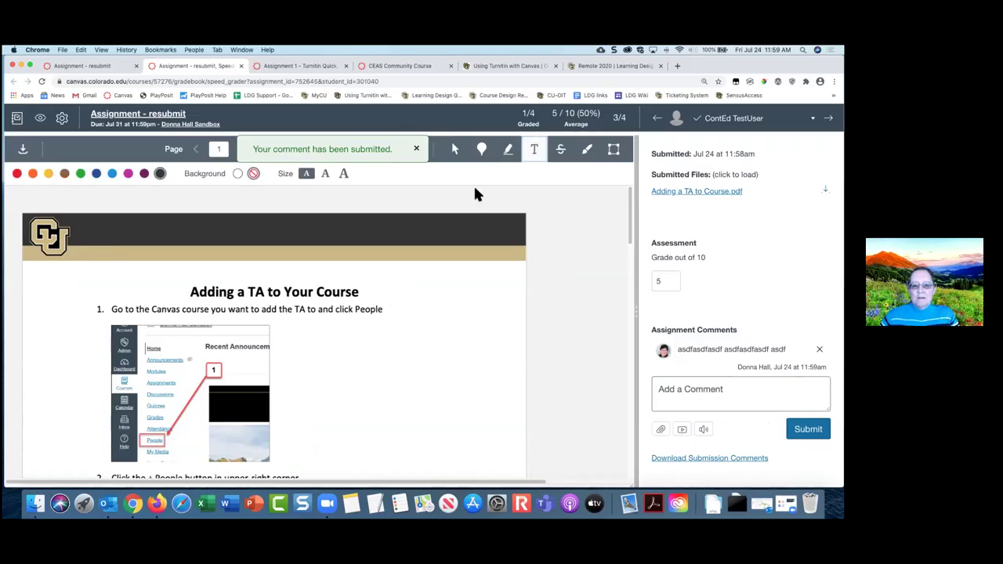
click(349, 359)
text(asdfasdfasdfasdf)
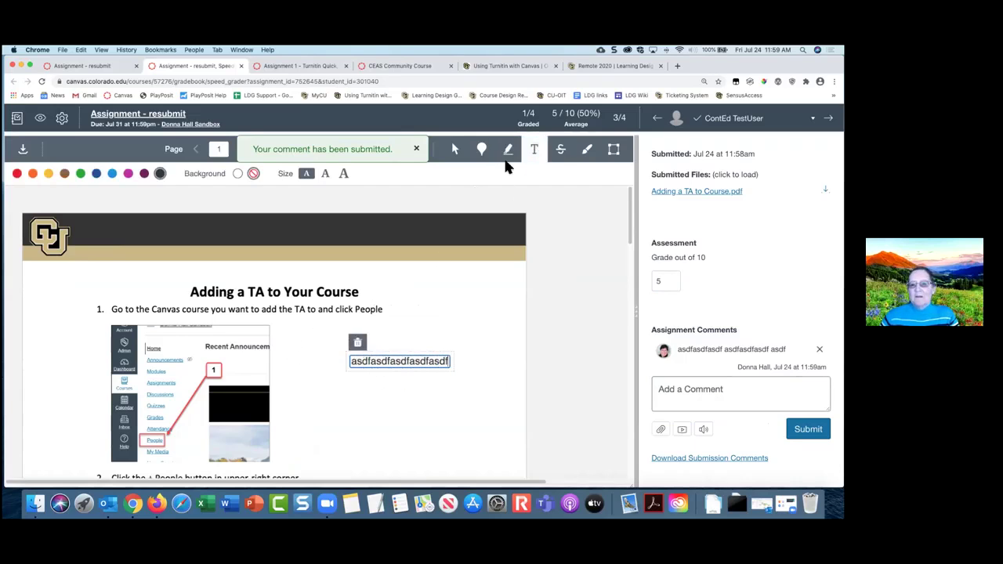
click(585, 153)
mouse_move(166, 309)
mouse_down()
mouse_move(63, 480)
mouse_move(271, 356)
mouse_move(170, 312)
mouse_up()
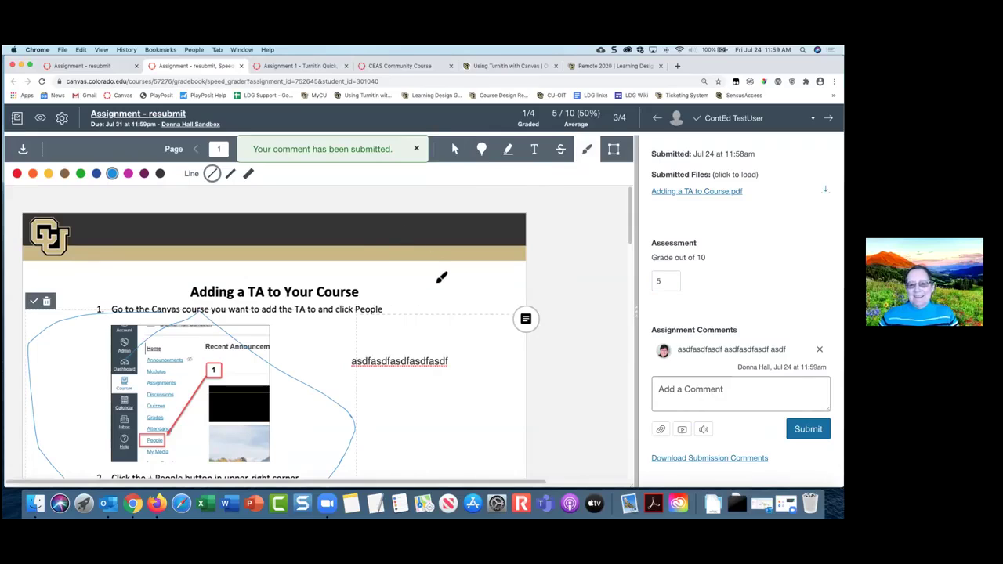
Highlight "Your Course" in the PDF's title in yellow and attach the comment "asdfasdfasdfasdf" to the highlight.
click(508, 149)
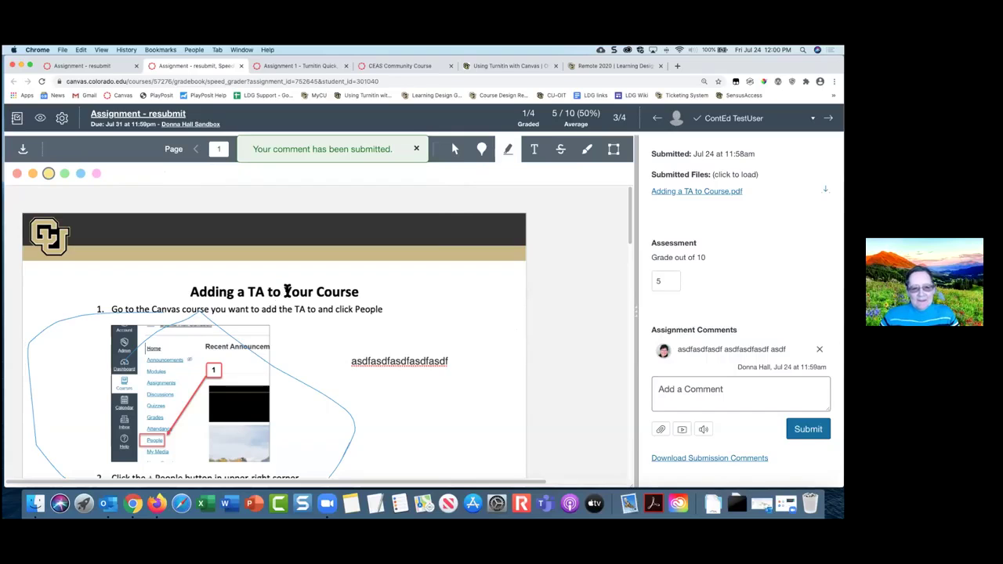
drag(286, 292, 401, 288)
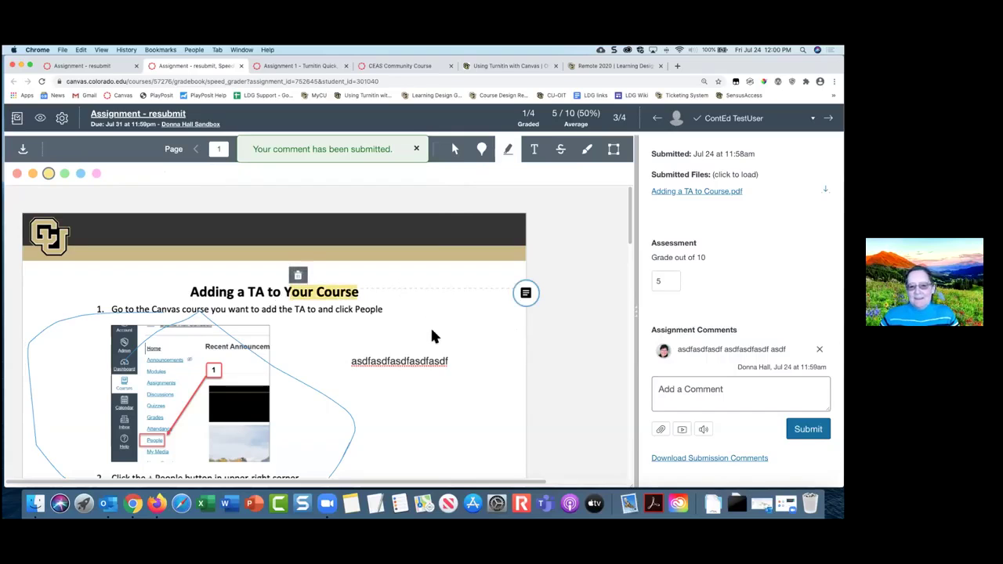
click(525, 294)
click(510, 311)
text(asdfasdfasdfasdf)
click(502, 355)
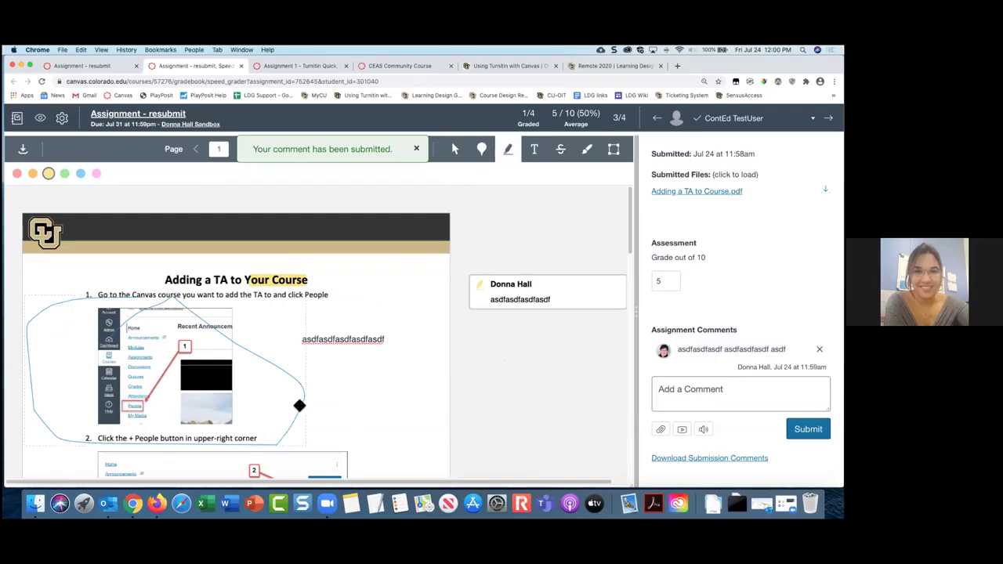
Attach the comment "asdfasdfasdfasdf" to the blue freehand loop around the step 1 image.
click(299, 403)
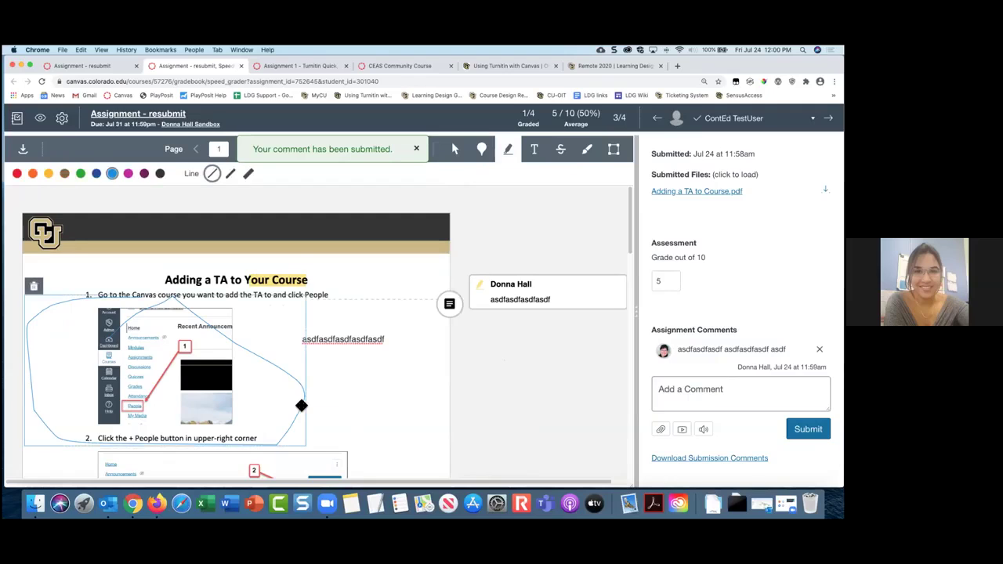
click(449, 306)
text(asdfasdfasdfasdf)
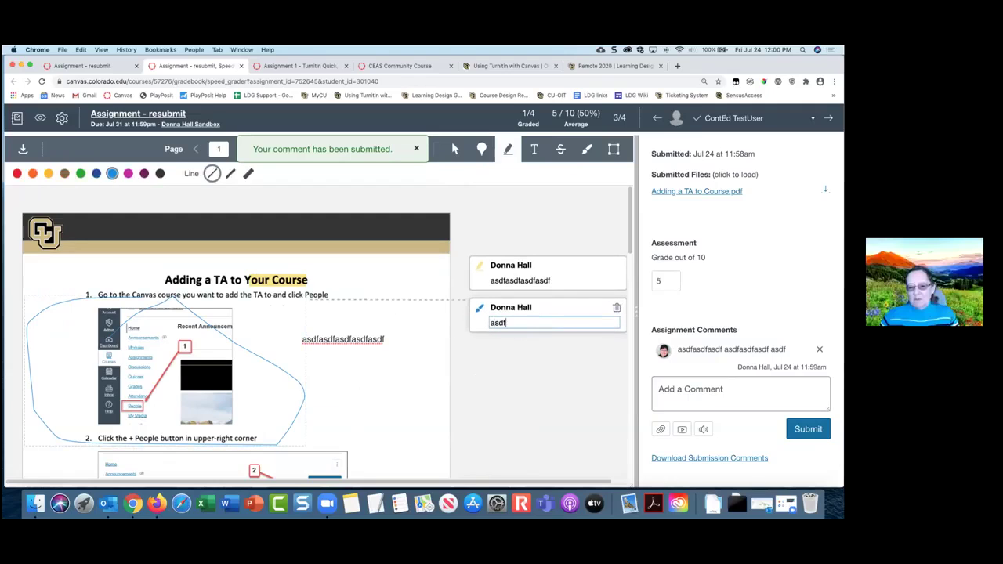
click(498, 383)
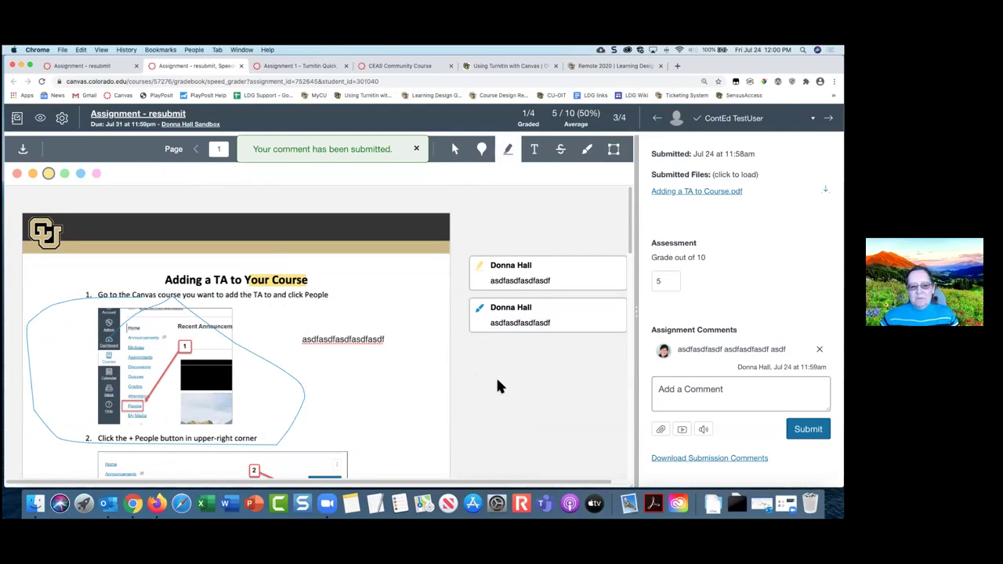
Place a blue point annotation near "People" in step 1 with the comment "ghsdrfthsrterhy", and a second point without a comment beside the step 1 image.
click(481, 150)
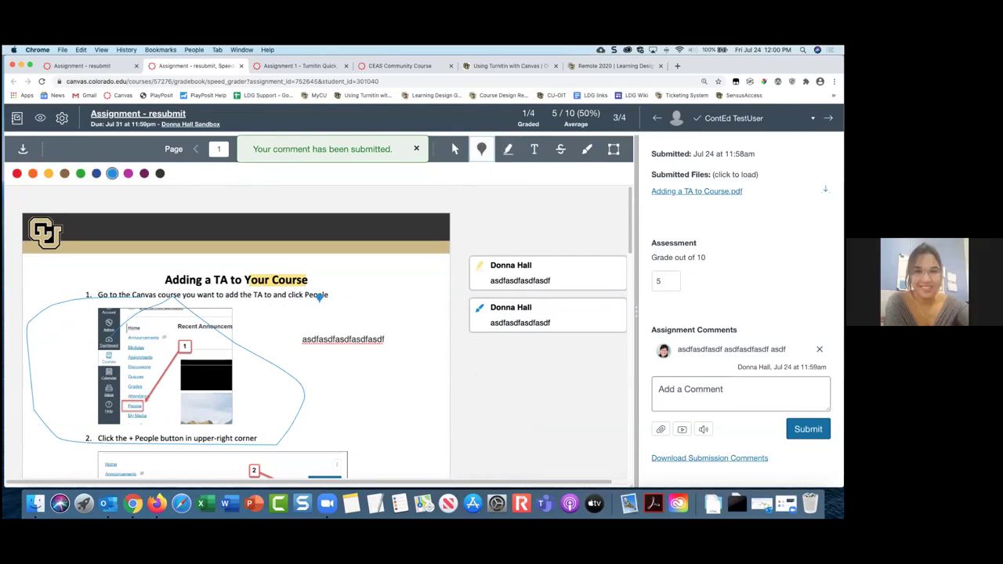
click(322, 288)
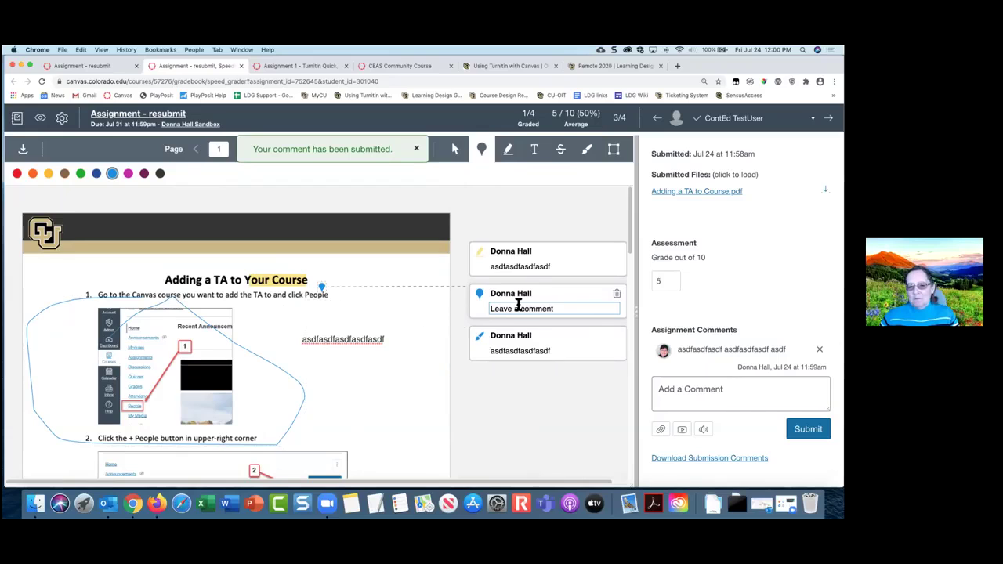
text(ghsdrfthsrterhy)
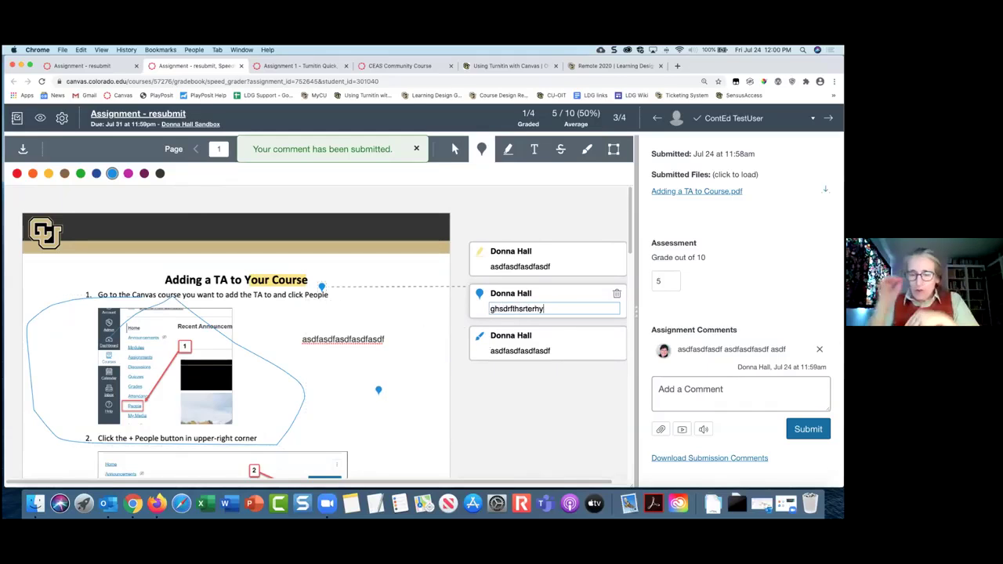
click(380, 391)
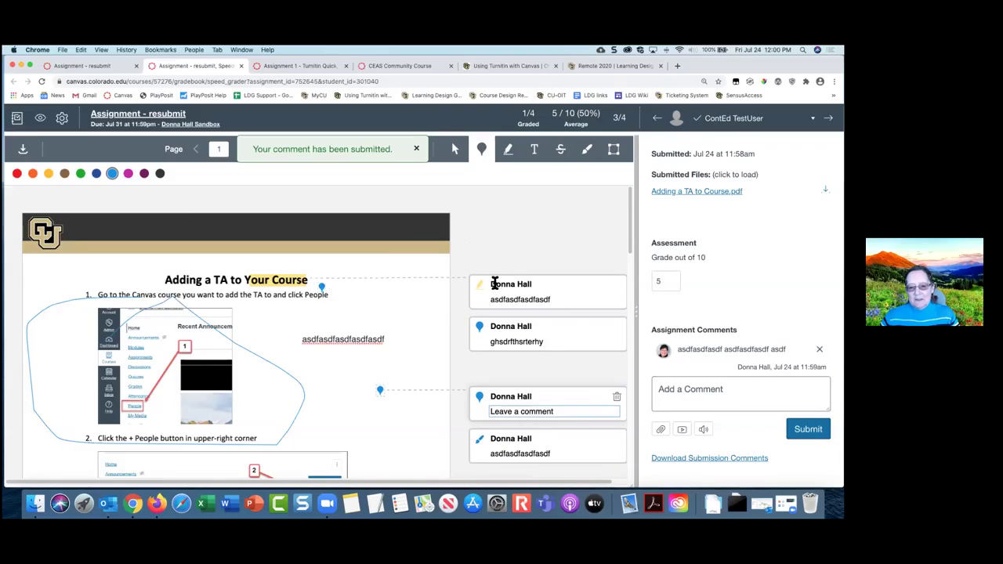
click(489, 240)
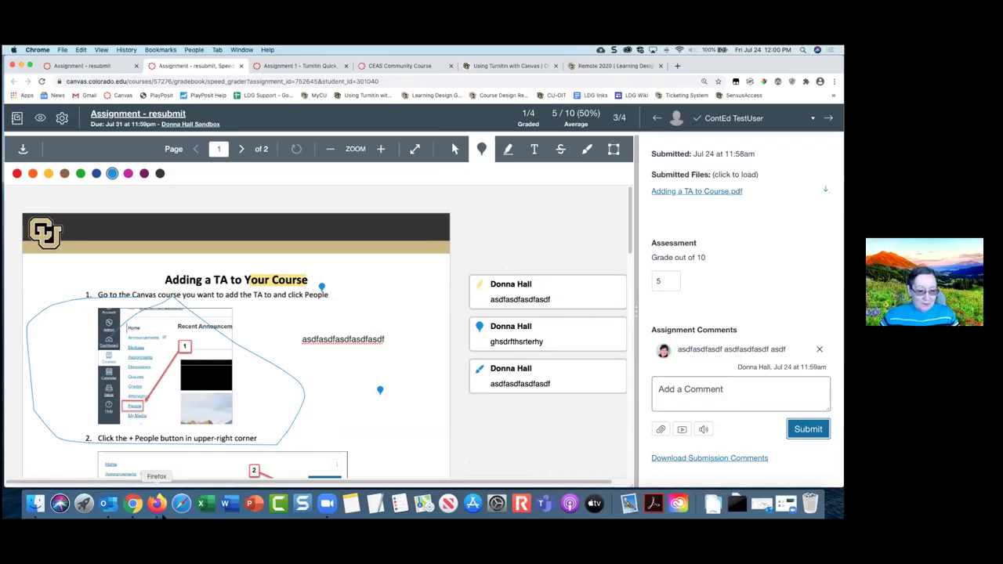
Switch to the student's assignment page in Firefox, reload it, and resubmit the assignment with only the file "Create an Announcement.pdf".
click(159, 505)
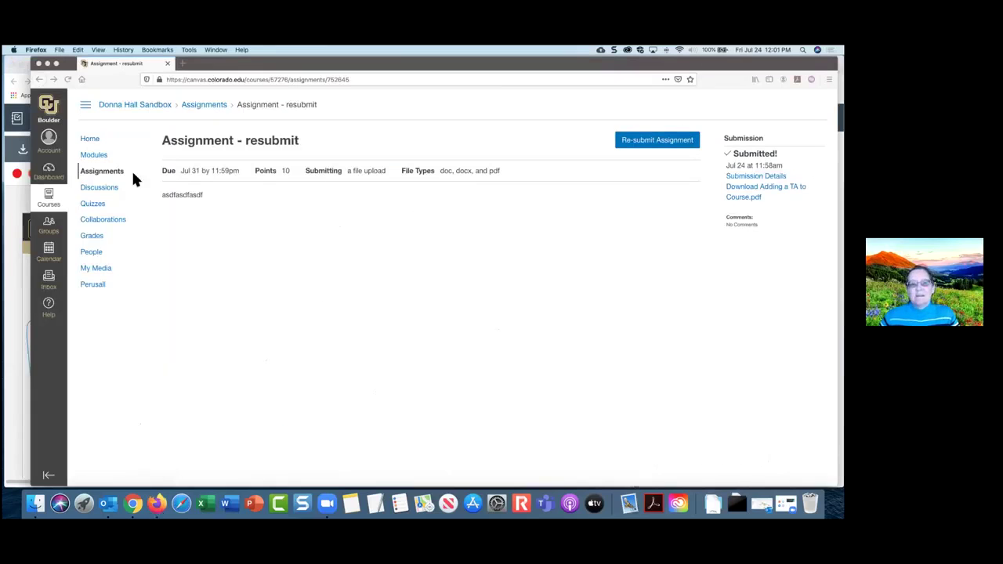
click(68, 79)
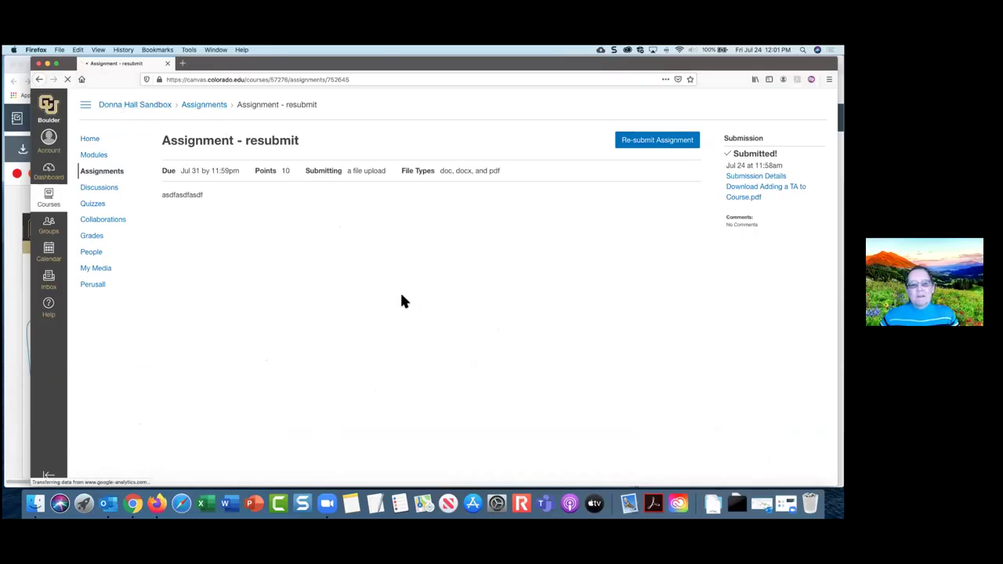
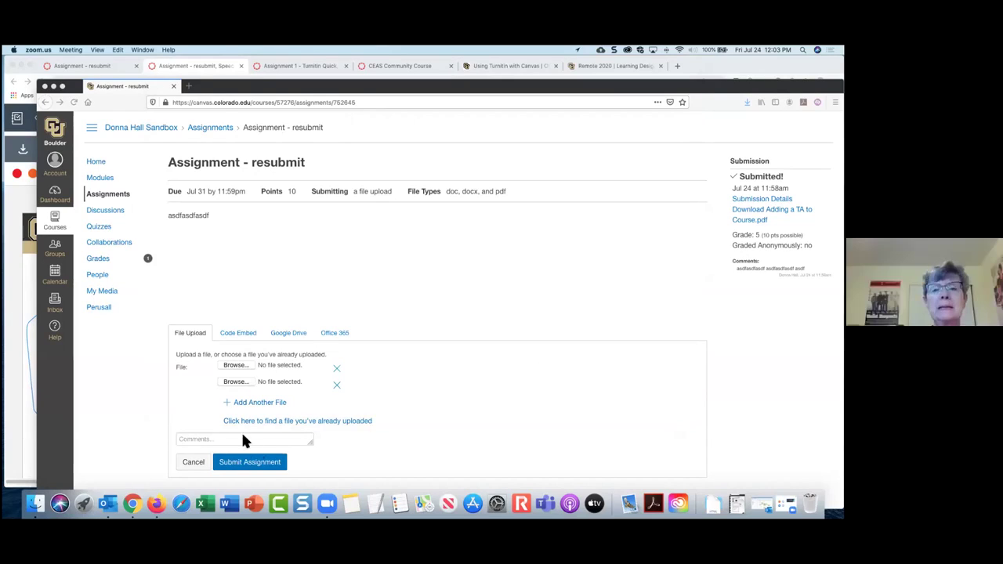
click(236, 365)
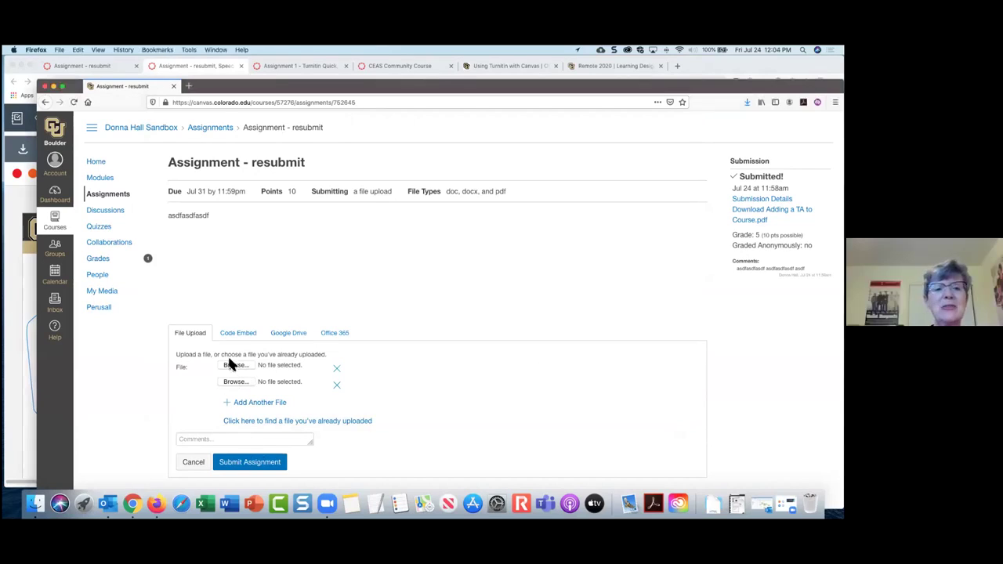
click(338, 384)
click(235, 365)
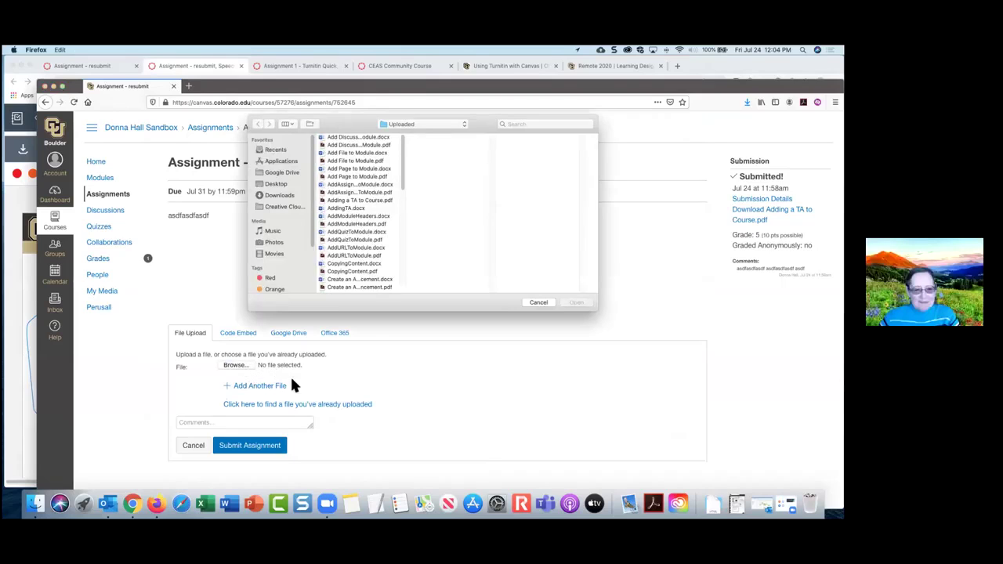
click(350, 288)
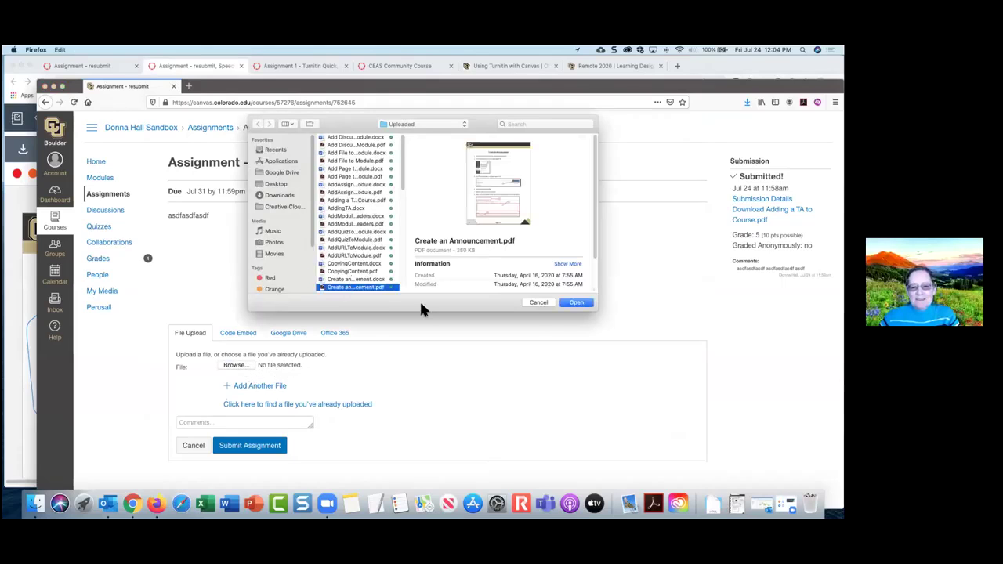
click(576, 303)
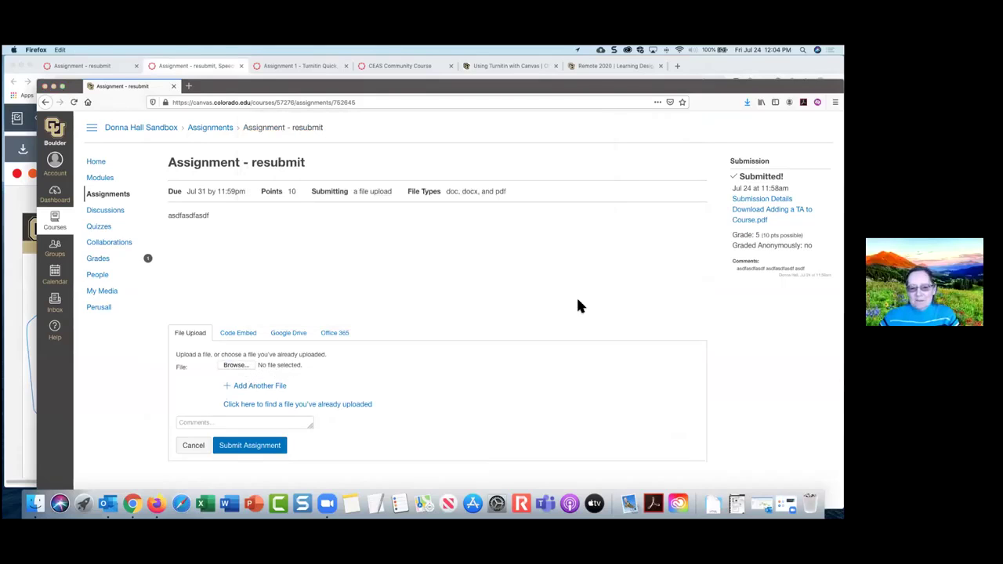
click(255, 453)
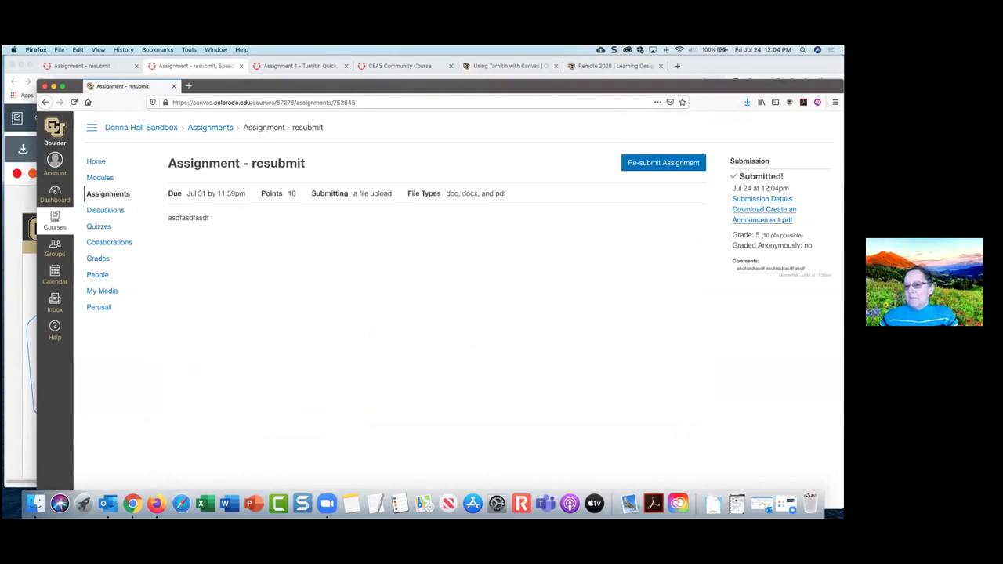
Open the student's submission details and check how the submitted PDF can be opened, without opening or saving it.
click(764, 215)
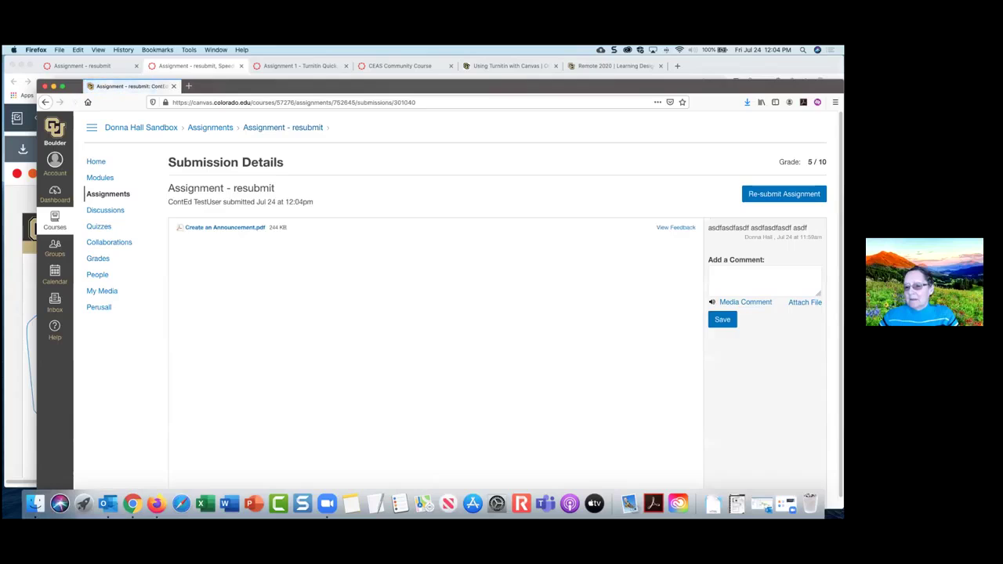
click(246, 229)
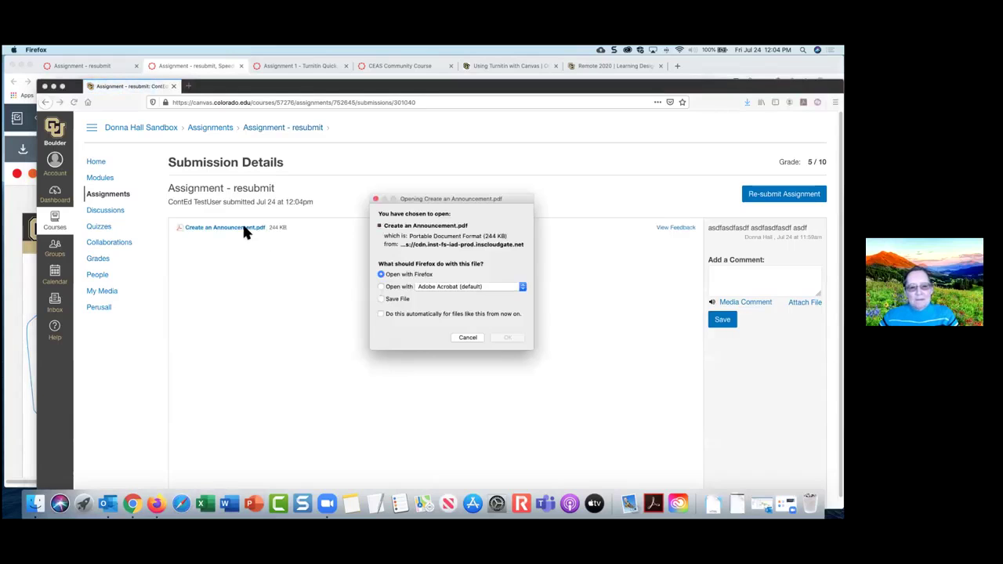
click(472, 337)
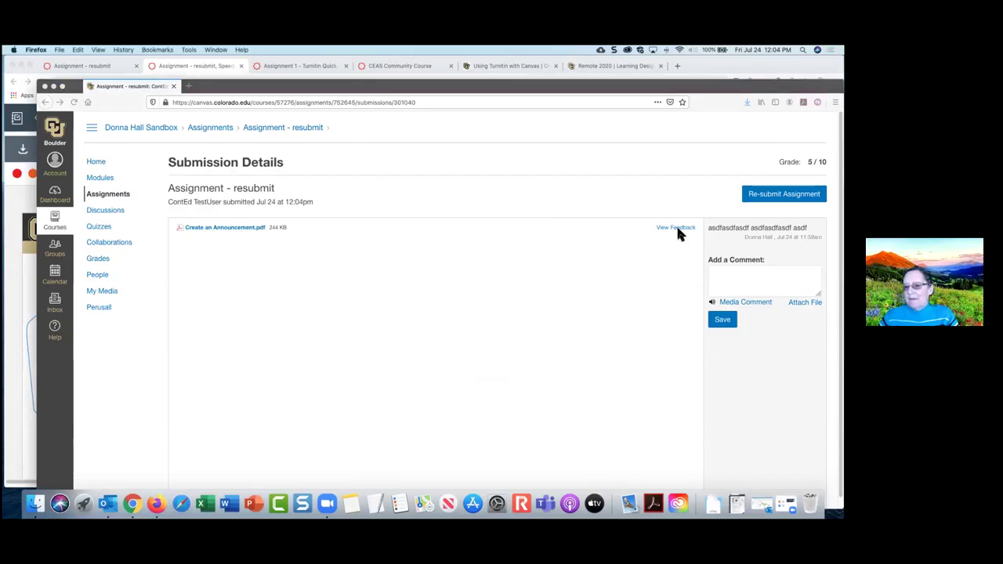
Switch back to the instructor's Chrome window and reopen "Assignment - resubmit" in SpeedGrader from its assignment page.
drag(345, 89, 346, 145)
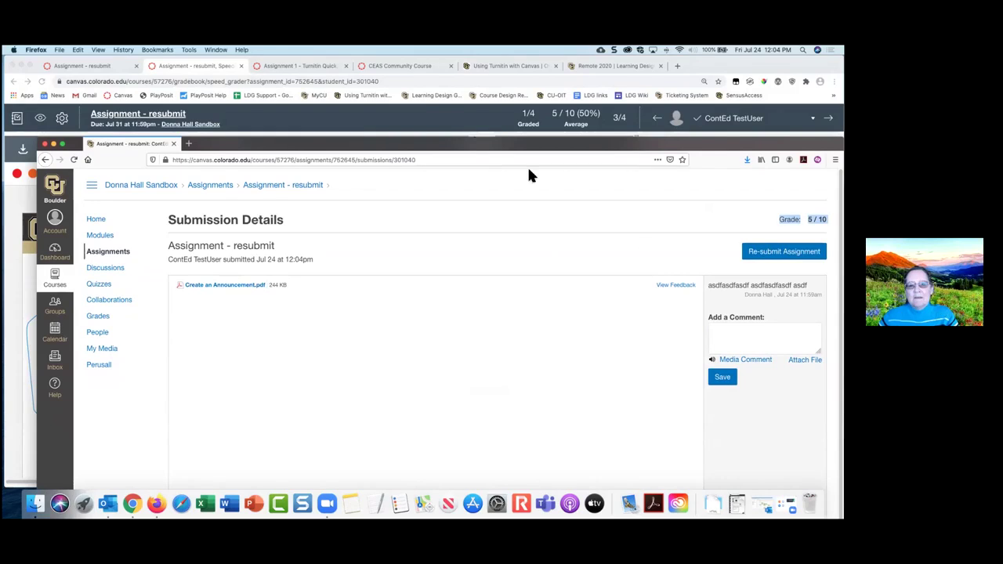
click(429, 118)
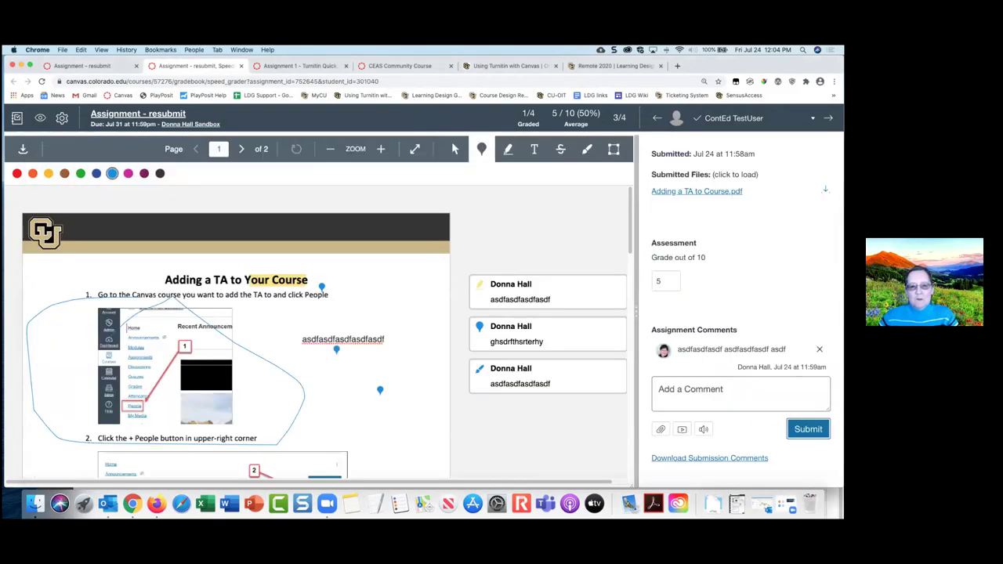
click(37, 81)
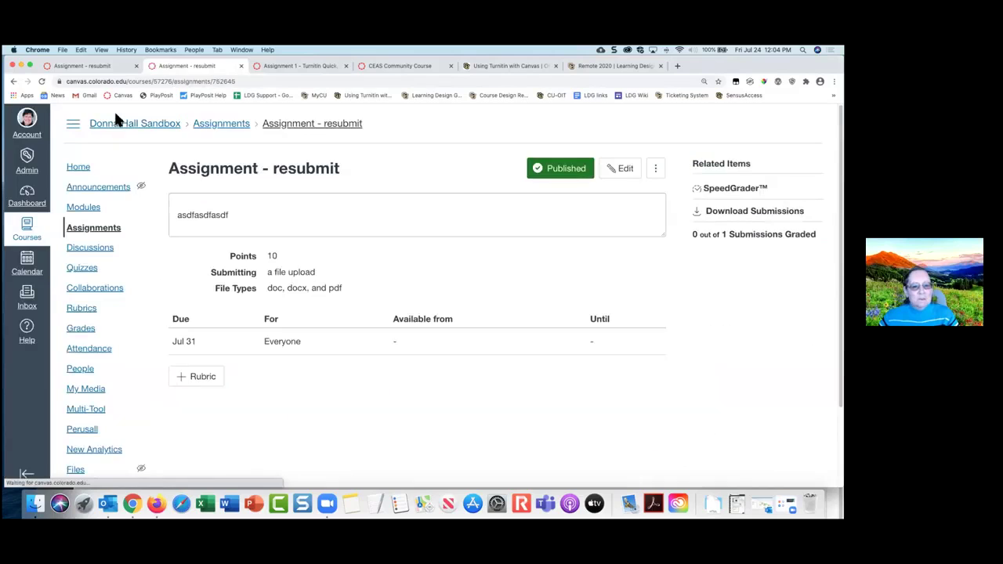
click(721, 191)
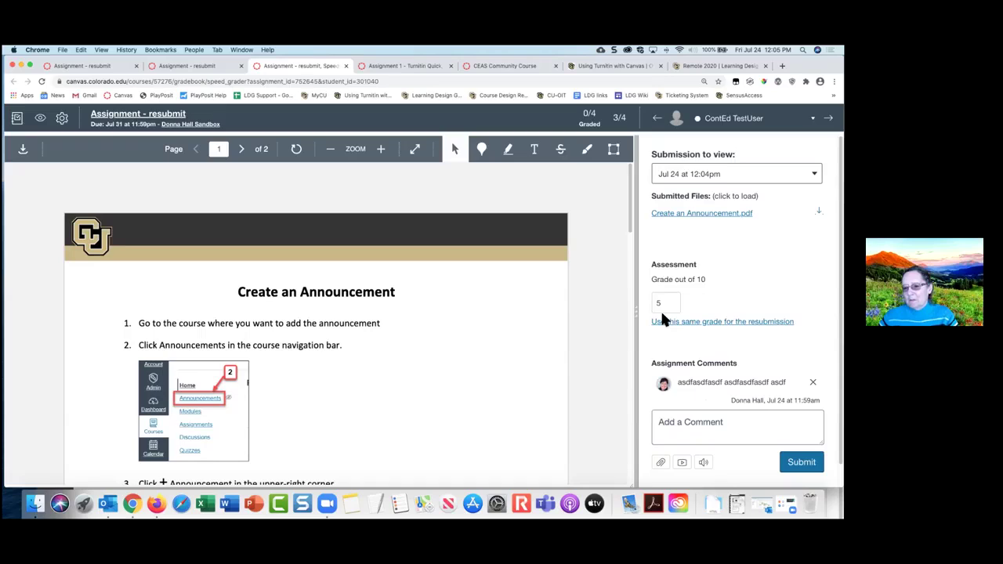
Enter the assignment comment "hjfhiue6ikjg.gjkfghj" and grade the resubmission 10 out of 10.
click(705, 429)
text(hjfhiue6ikjg.gjkfghj)
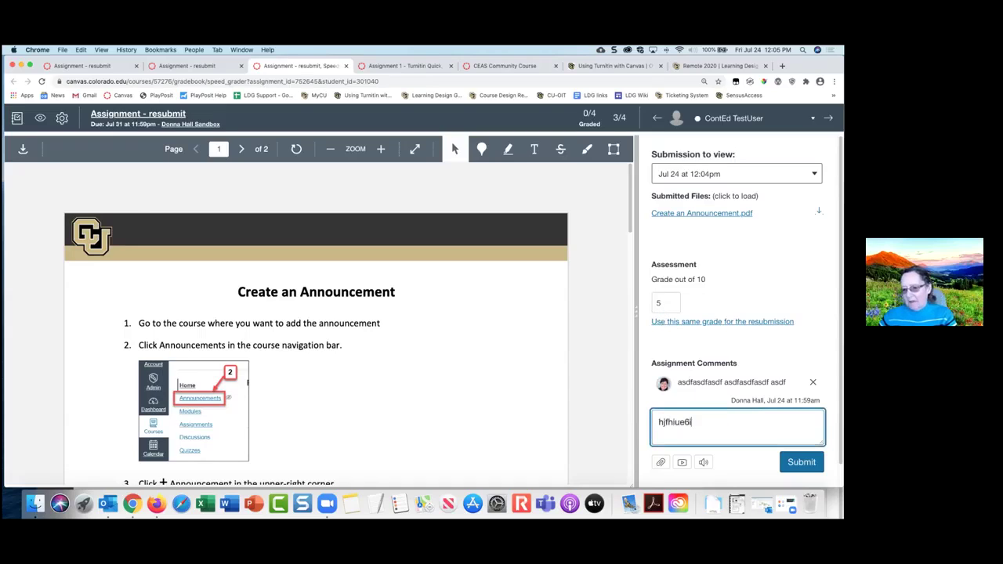
click(663, 304)
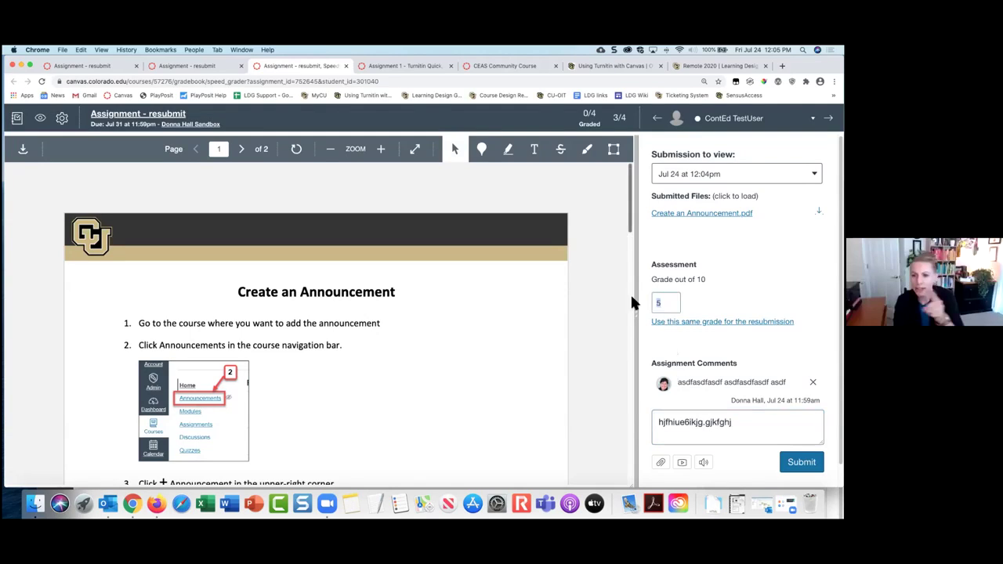
text(01)
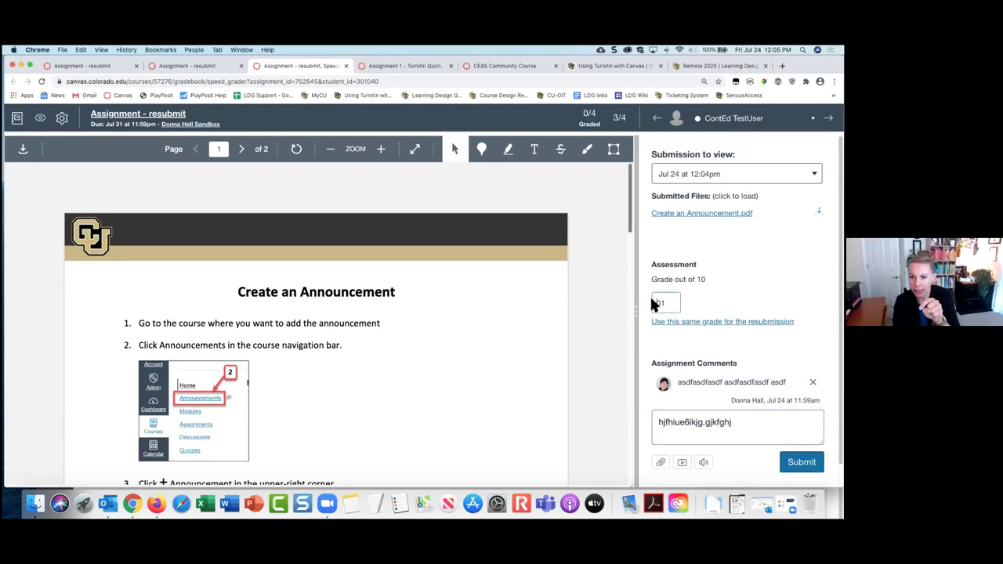
drag(673, 304, 640, 306)
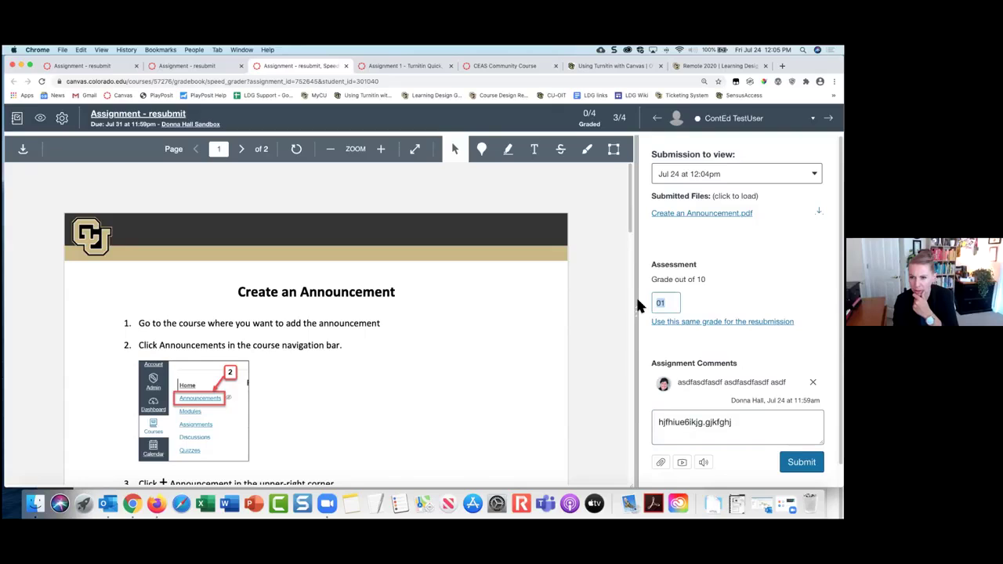
text(10)
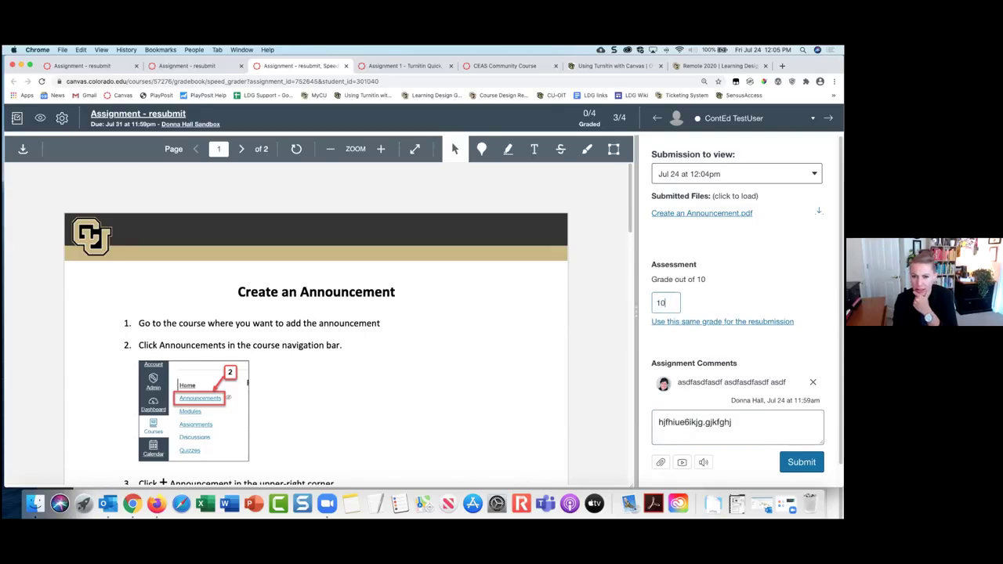
click(730, 292)
Compare the student's Jul 24 11:58am and 12:04pm submissions by alternating between them, ending on the 12:04pm one.
click(720, 177)
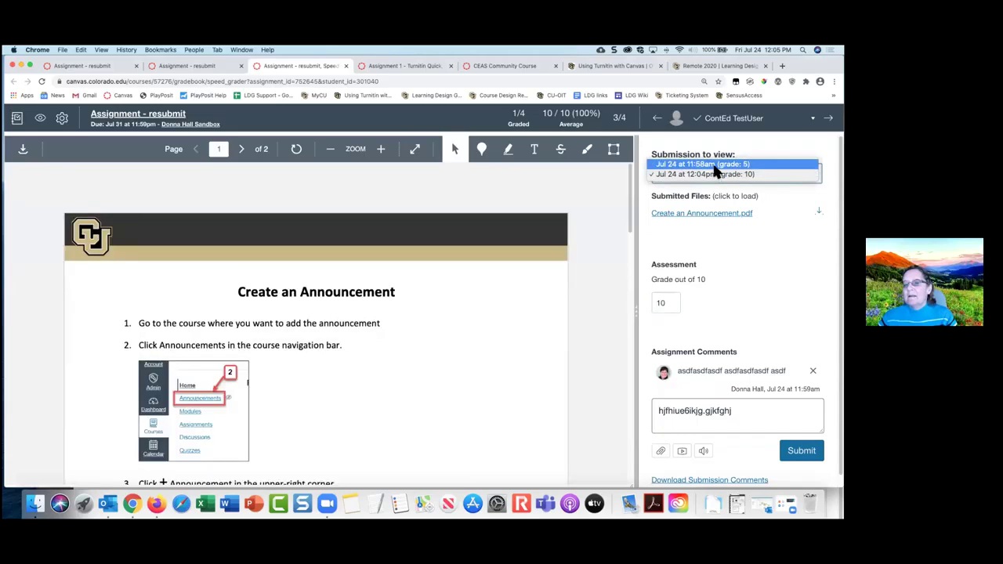
click(714, 166)
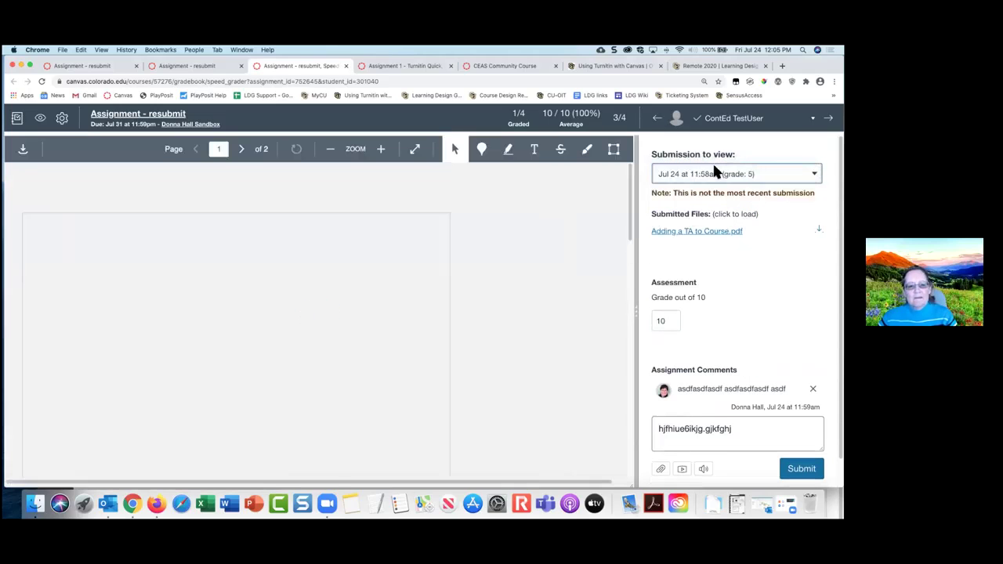
click(714, 173)
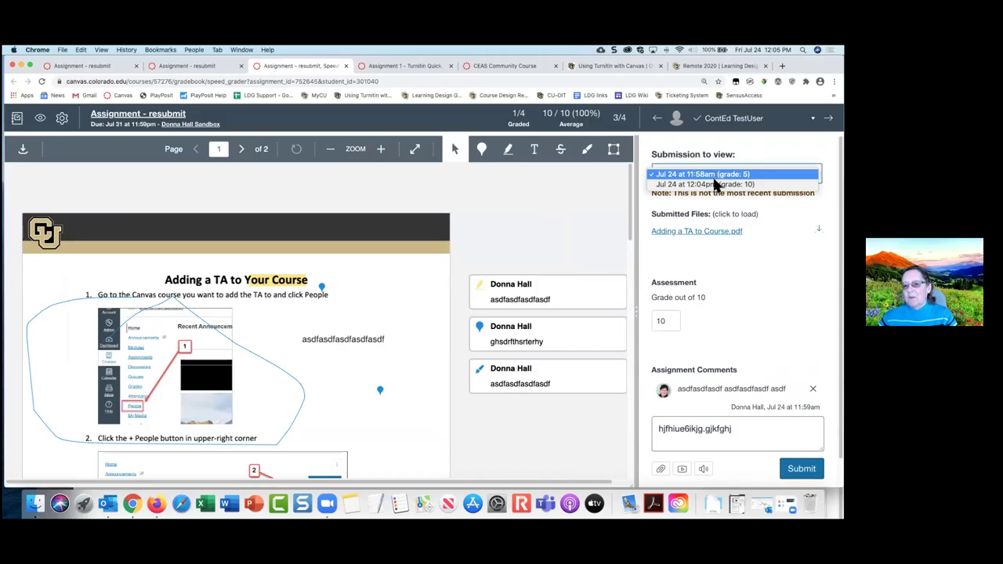
click(714, 185)
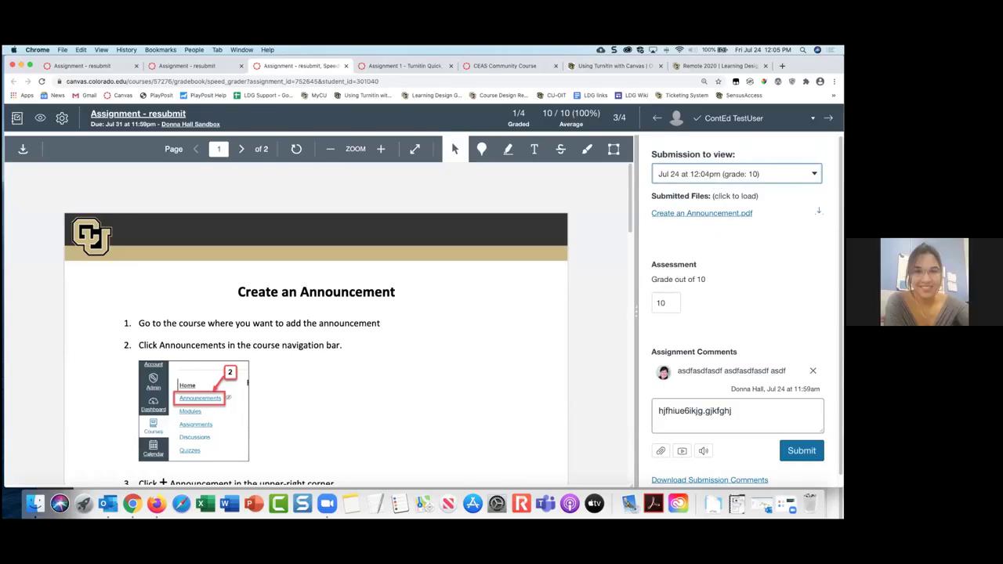
click(735, 174)
click(730, 165)
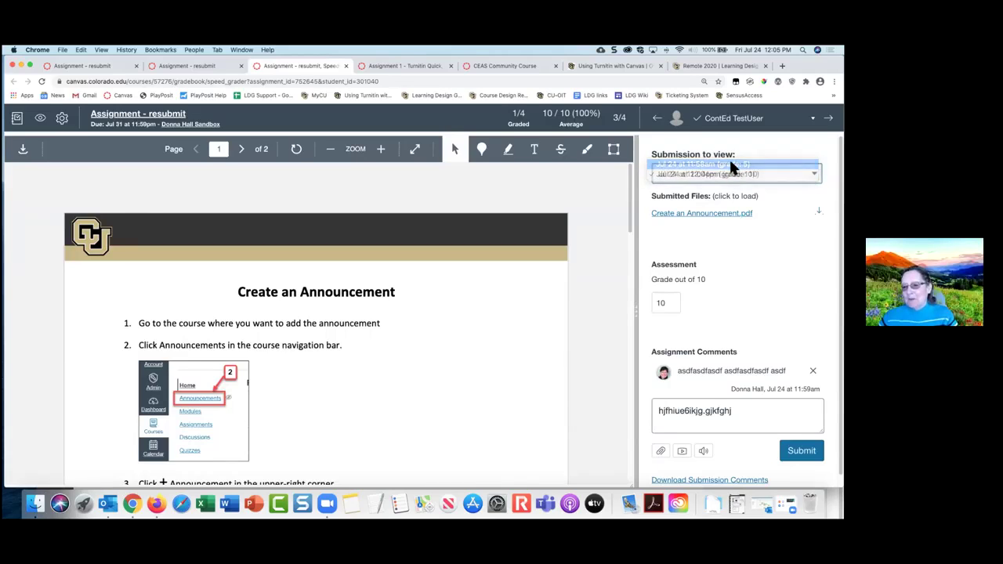
click(734, 174)
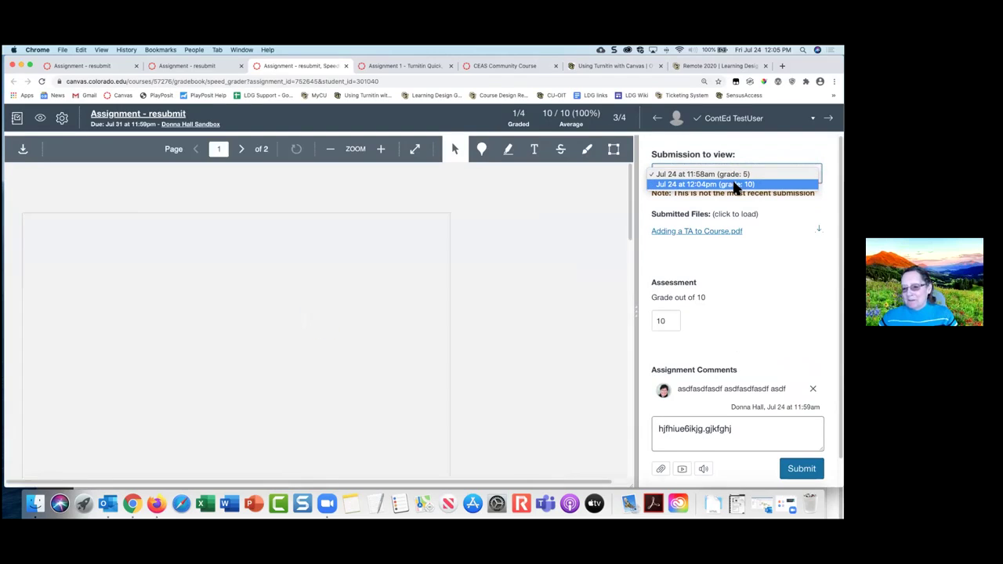
click(735, 184)
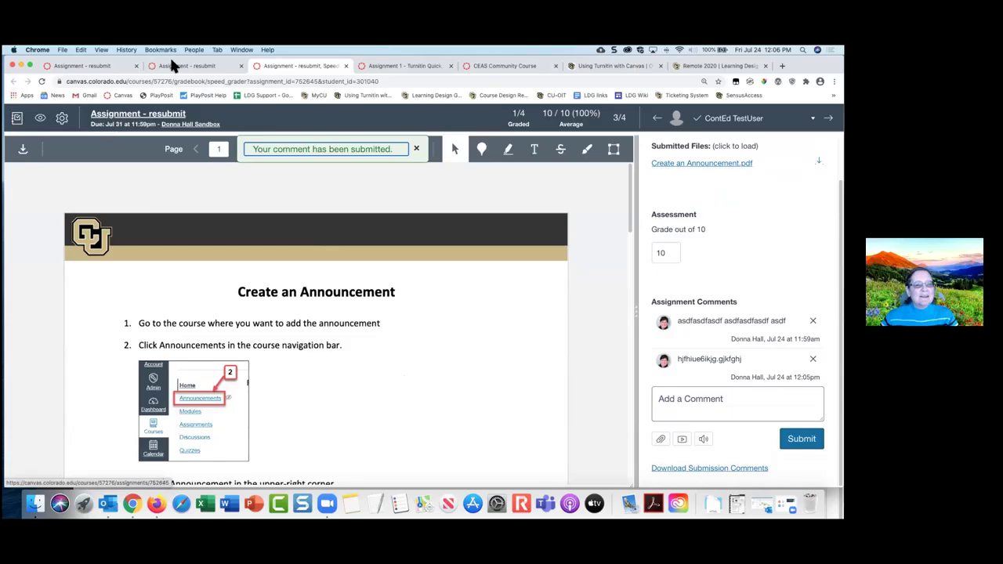
Switch to the student's Firefox window, reopen the submission details from the assignment page, and preview the PDF's feedback before closing it.
click(156, 513)
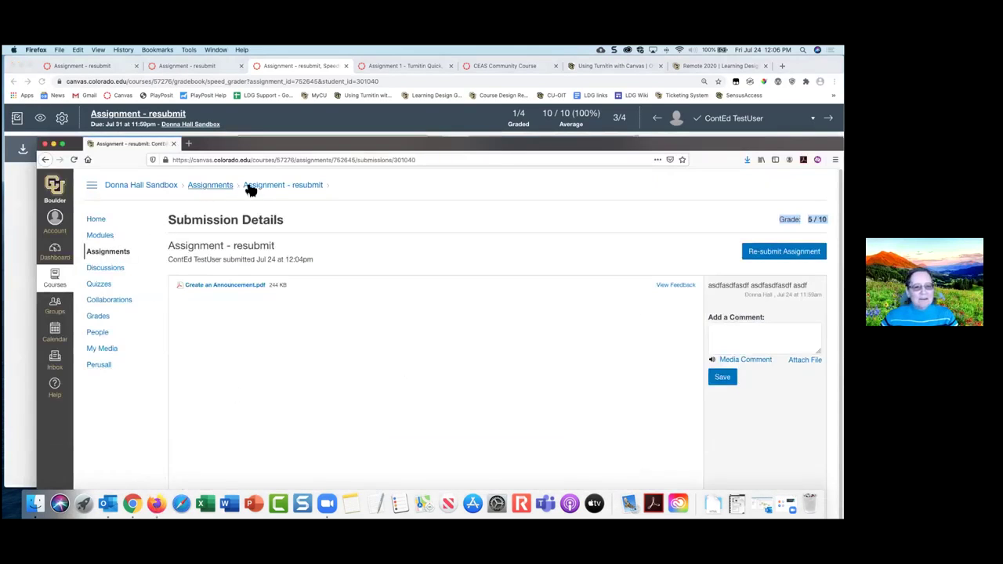
click(272, 188)
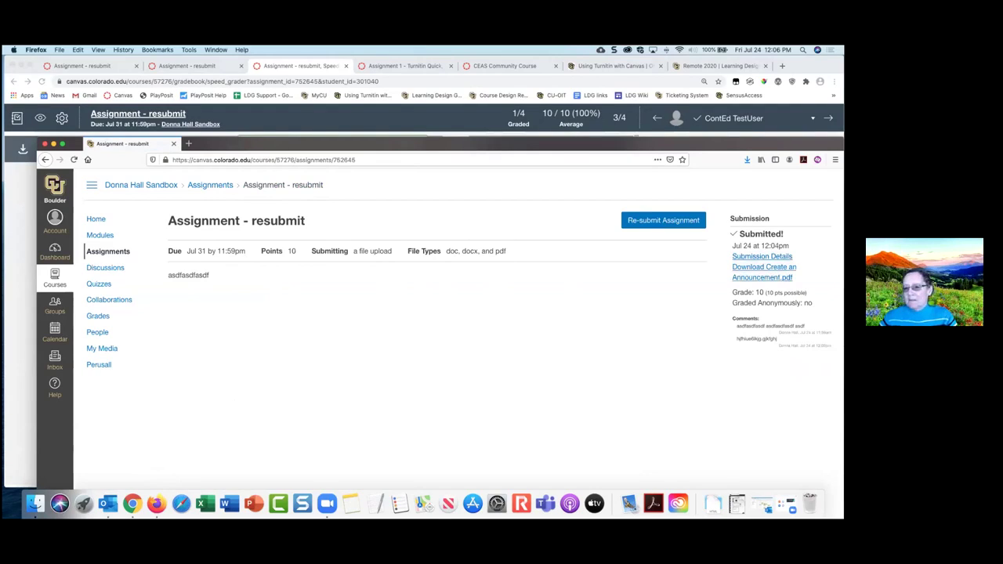
click(762, 256)
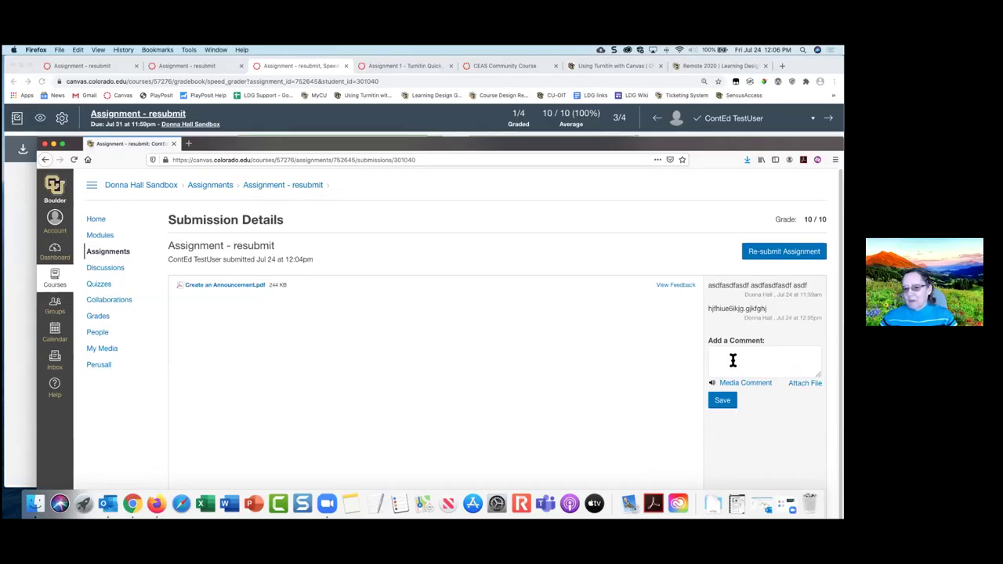
click(682, 289)
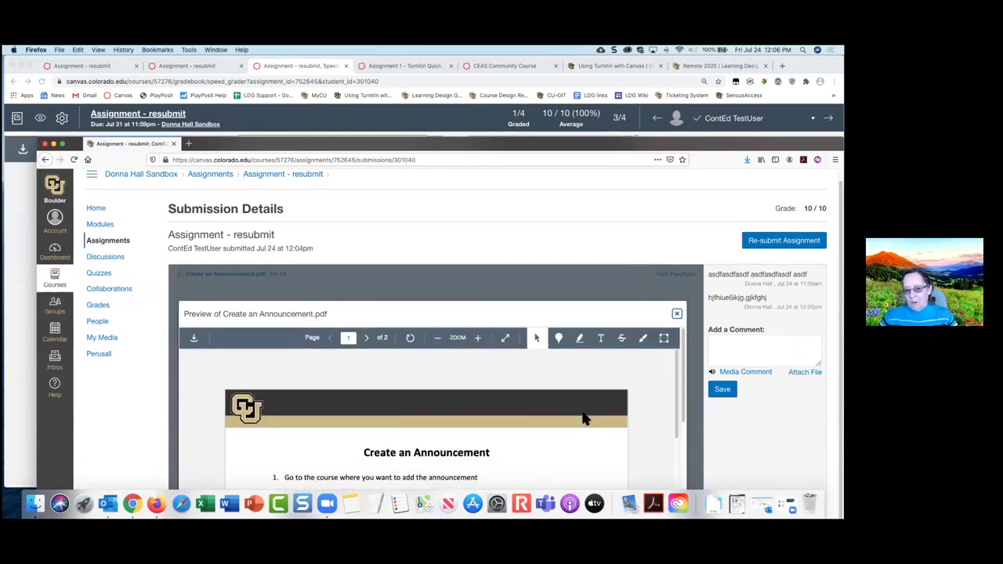
click(678, 315)
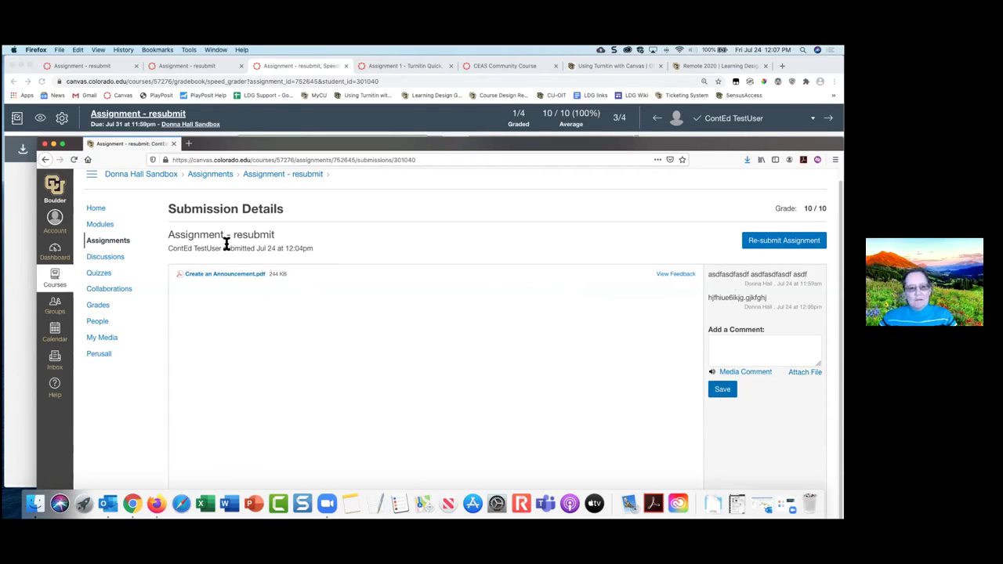
Reopen the submission details from the "Assignment - resubmit" page and reposition the browser window to show more of them.
click(265, 176)
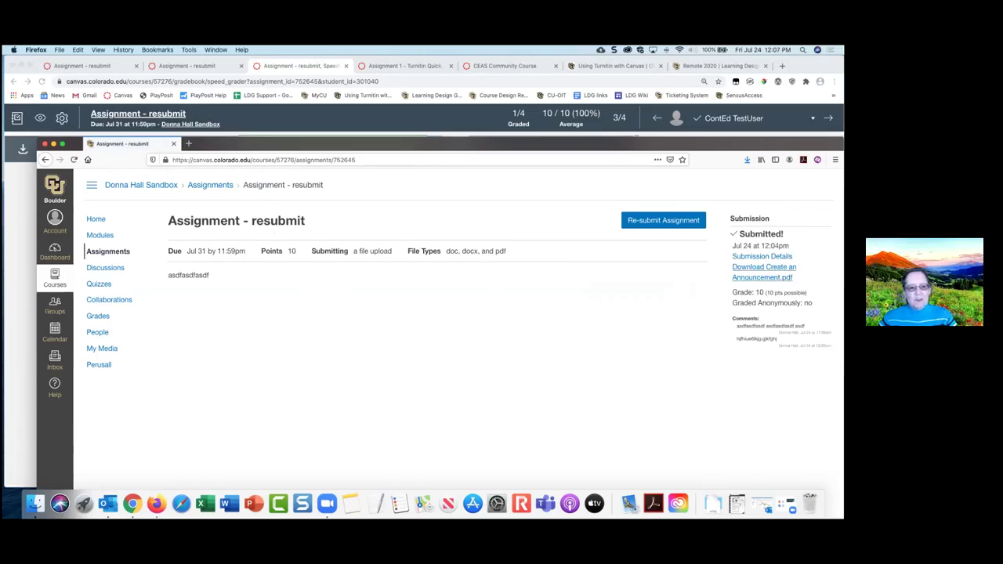
click(762, 256)
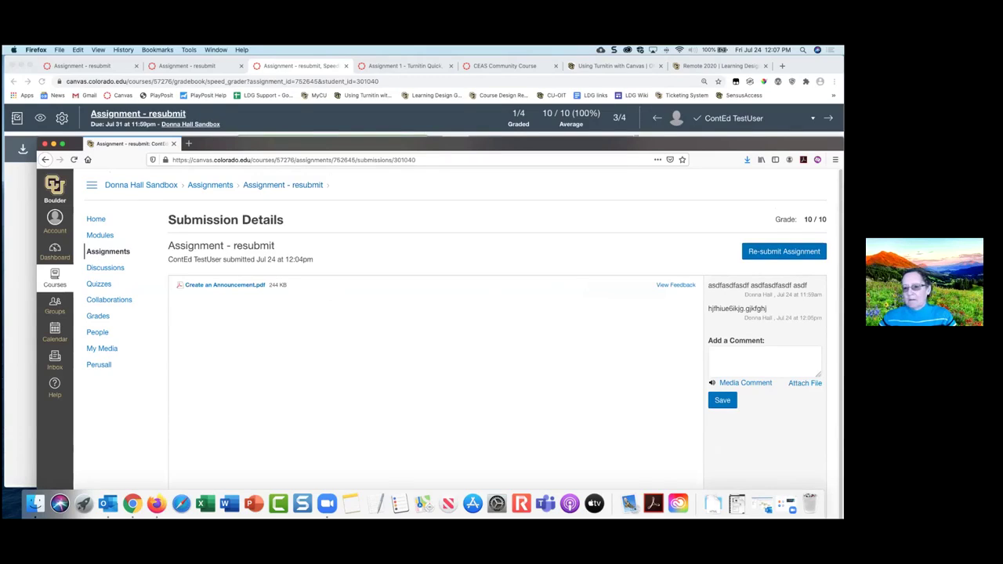
scroll(525, 321, down, 1)
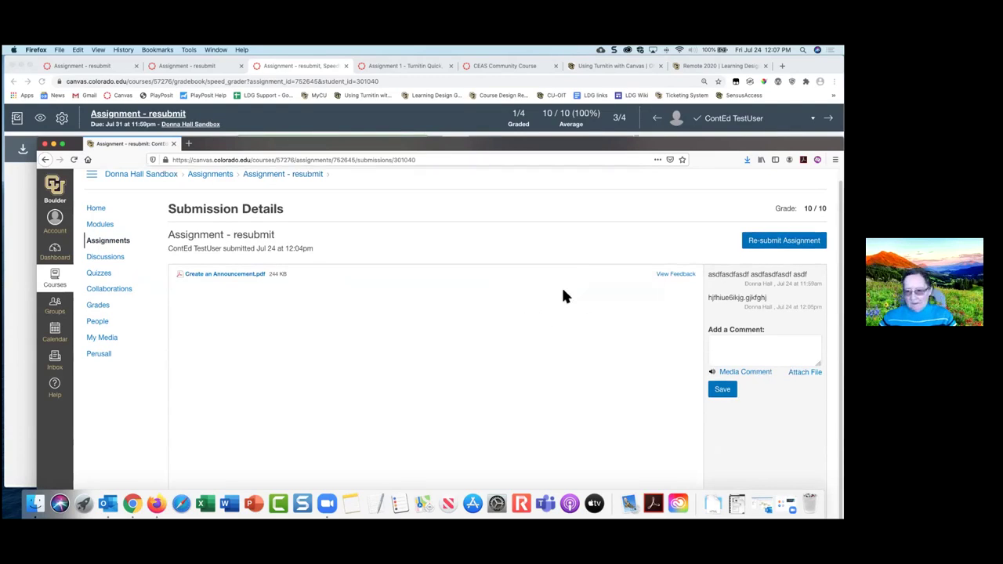
drag(335, 147, 335, 147)
double_click(336, 146)
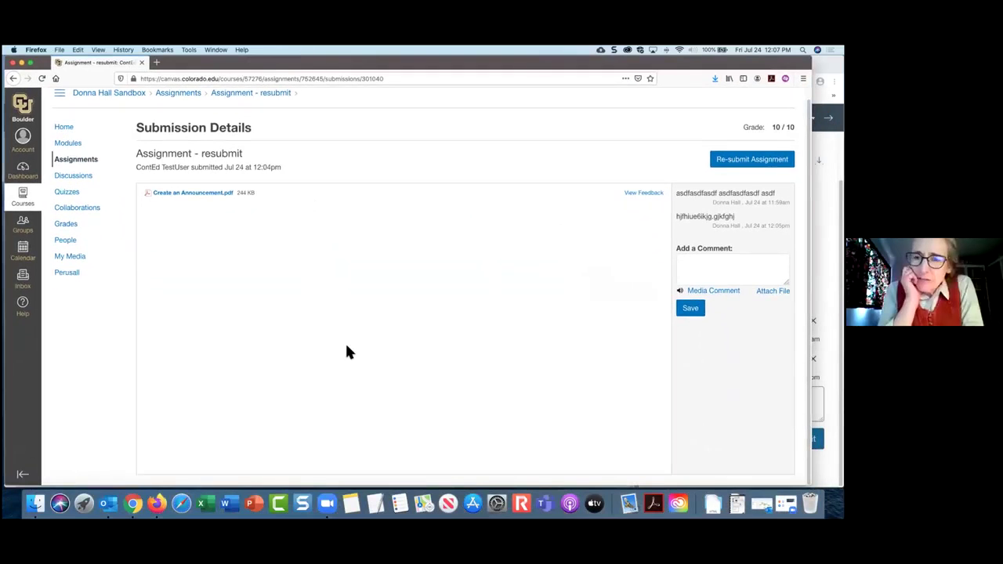
scroll(348, 353, up, 1)
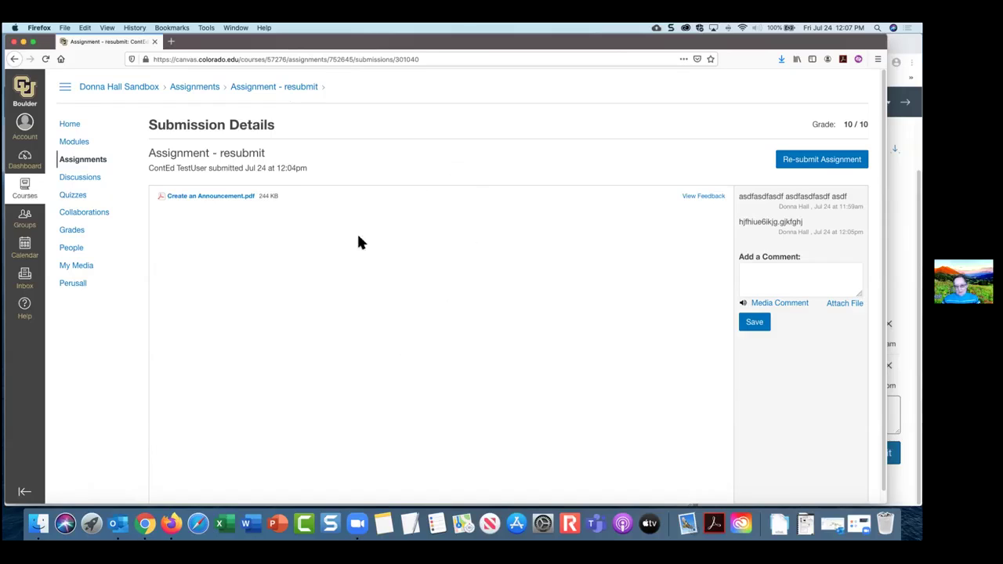
scroll(460, 268, down, 1)
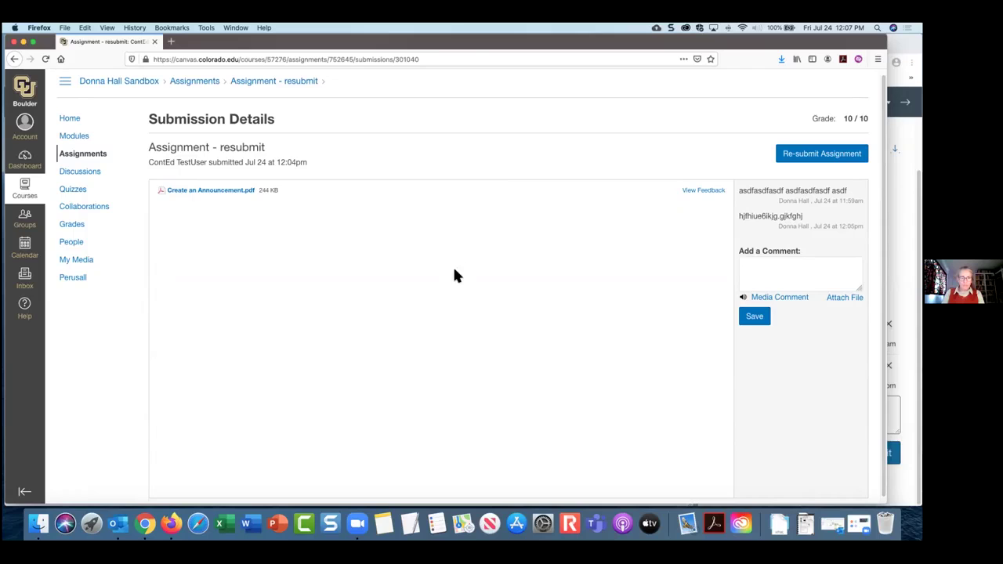
View the feedback preview of Create an Announcement.pdf and look through both pages for annotations.
click(699, 192)
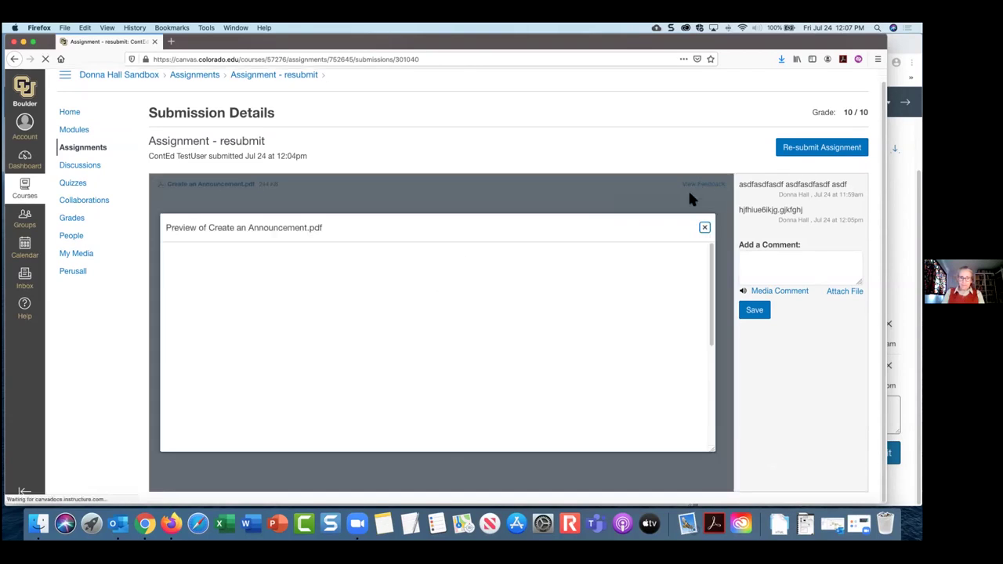
scroll(559, 339, down, 15)
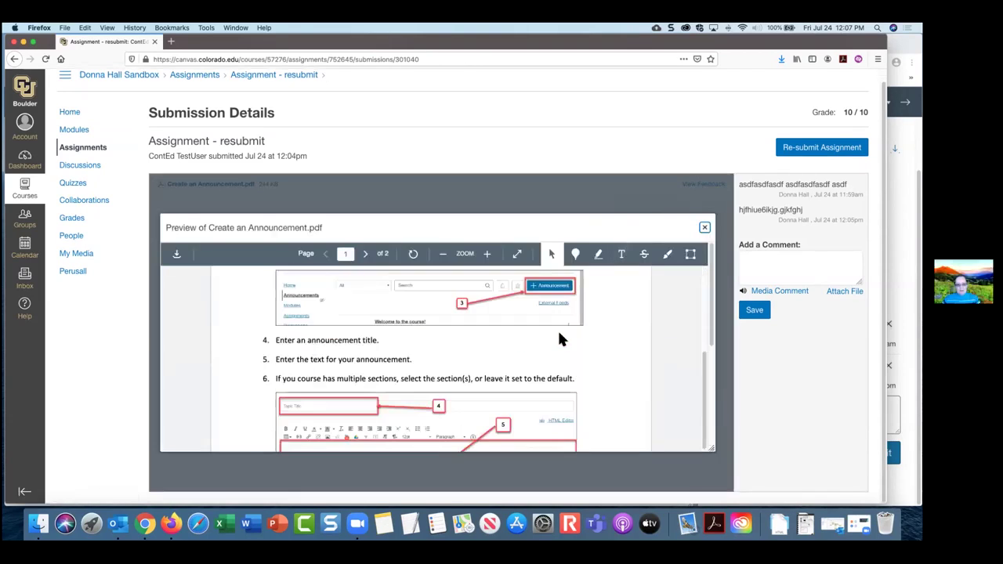
scroll(558, 339, down, 5)
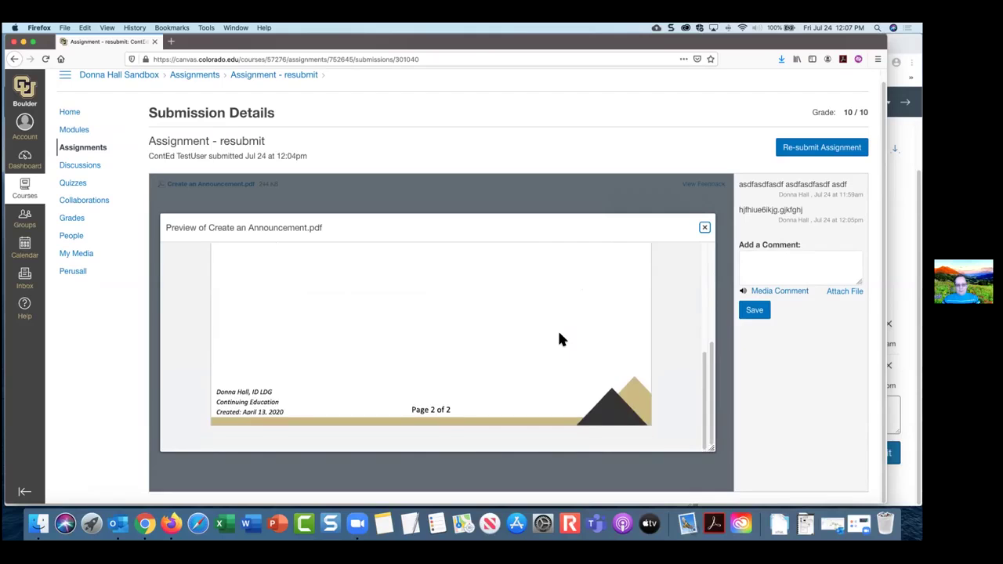
scroll(750, 373, up, 1)
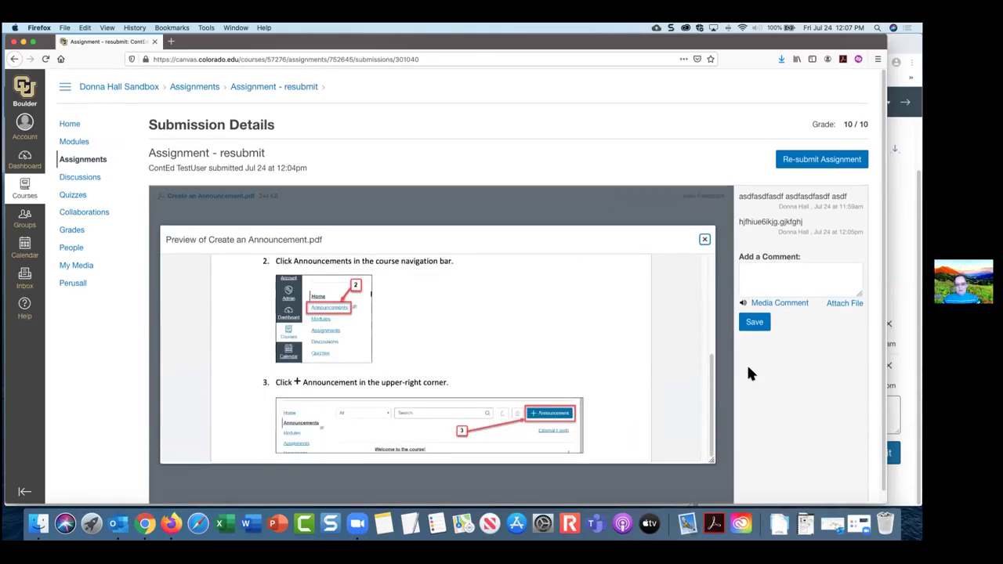
scroll(712, 363, up, 20)
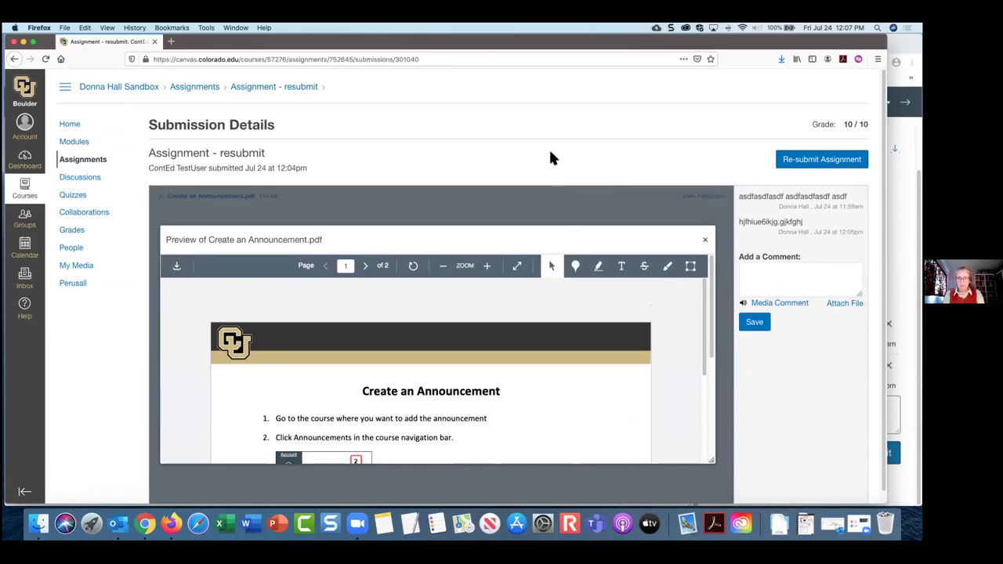
Return the student's window to the course's assignments list and open the same list in the instructor's Chrome window.
click(200, 88)
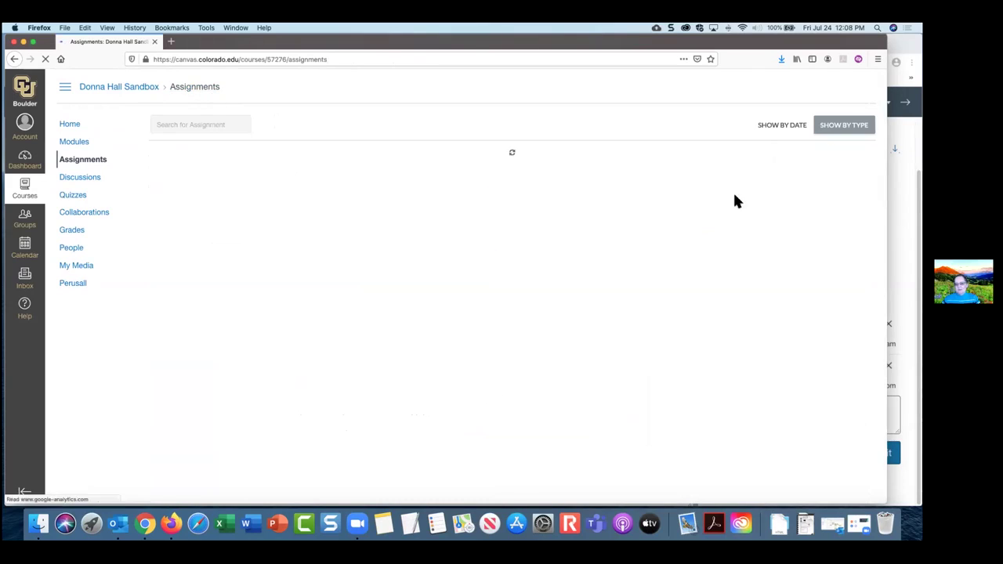
key(super+Tab)
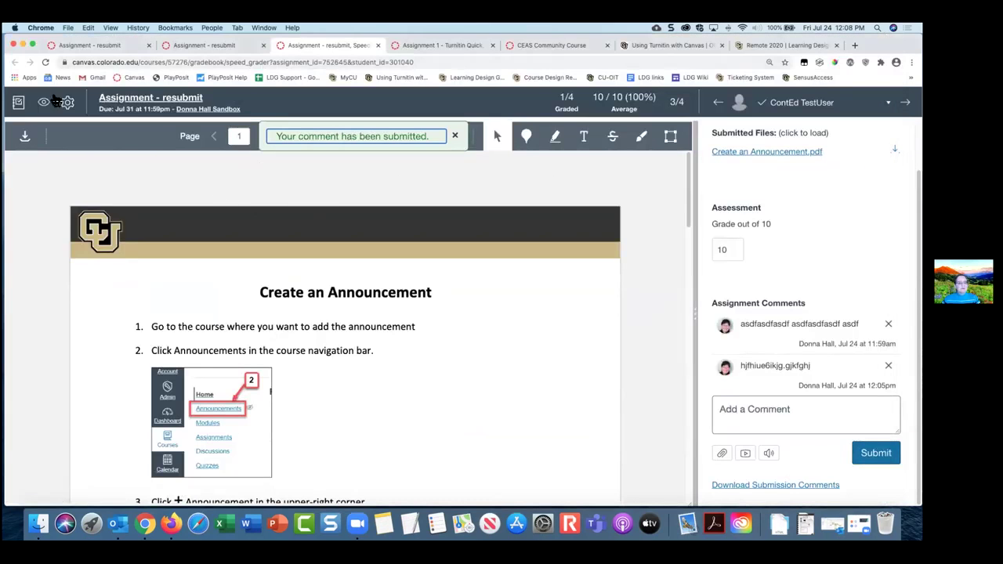
click(129, 101)
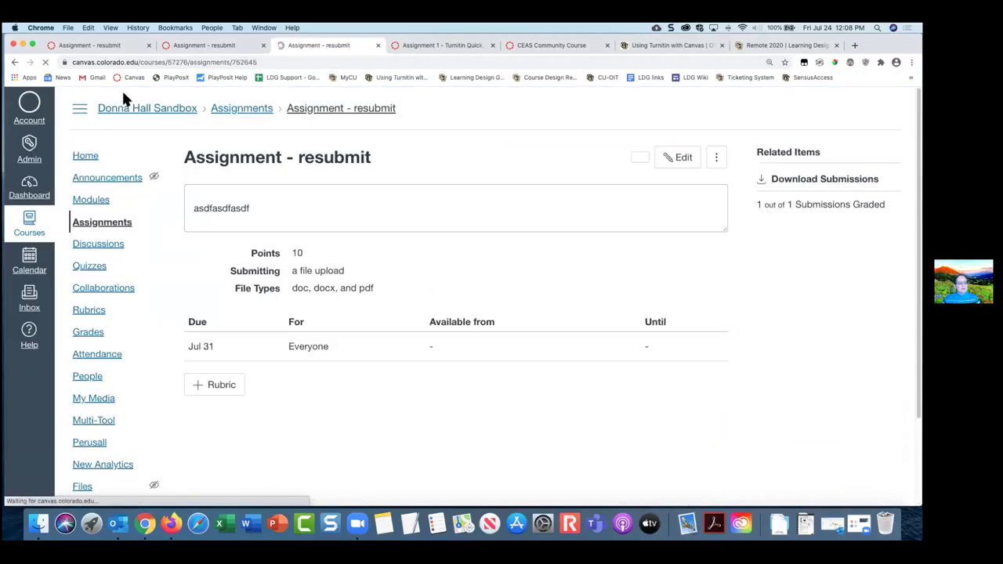
click(110, 227)
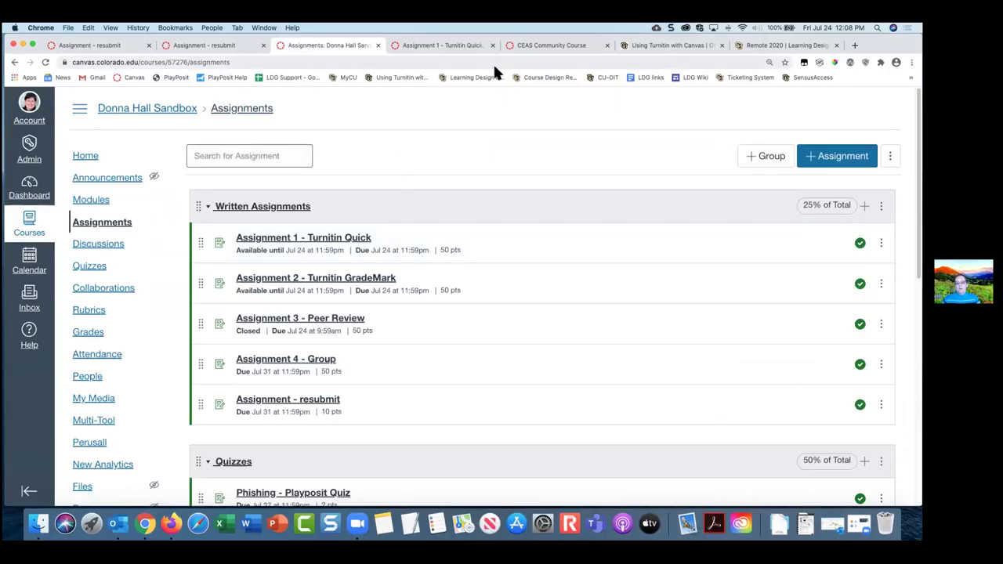
Copy the web address of the "Using Turnitin with Canvas" page and review its overview and Quick Integration sections.
click(660, 42)
click(293, 61)
right_click(293, 61)
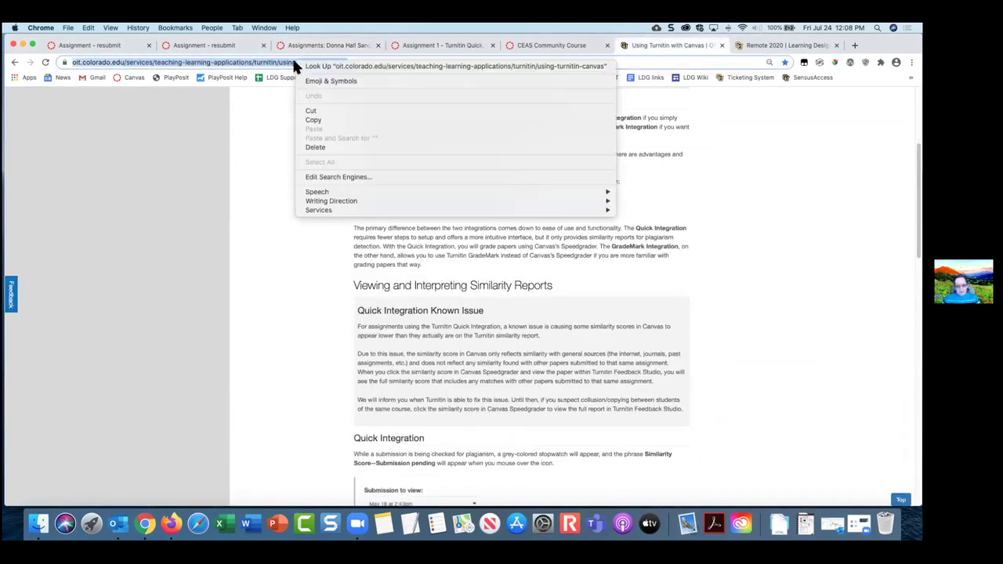
click(319, 122)
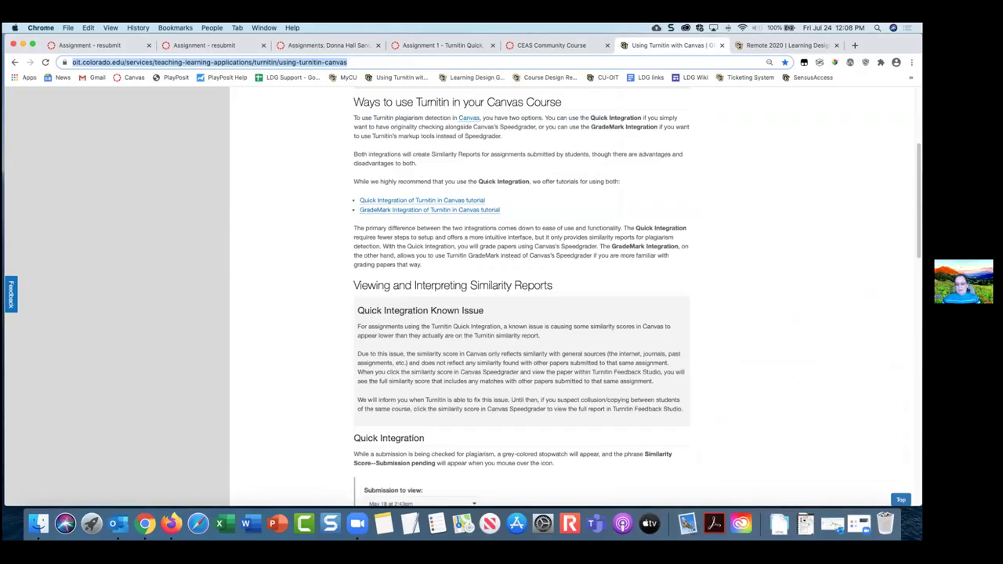
scroll(484, 203, up, 3)
scroll(482, 202, up, 2)
scroll(482, 203, down, 2)
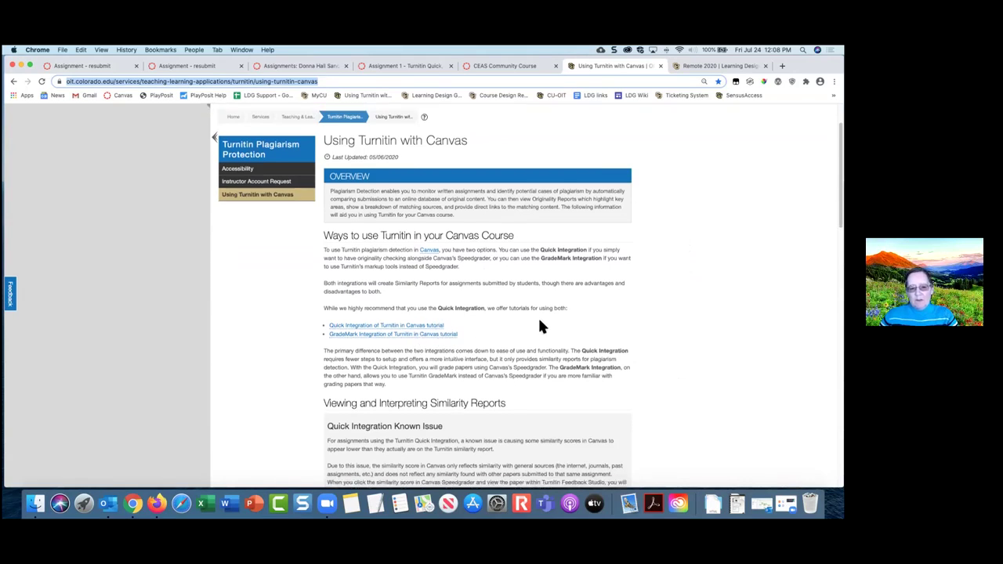
scroll(539, 326, down, 5)
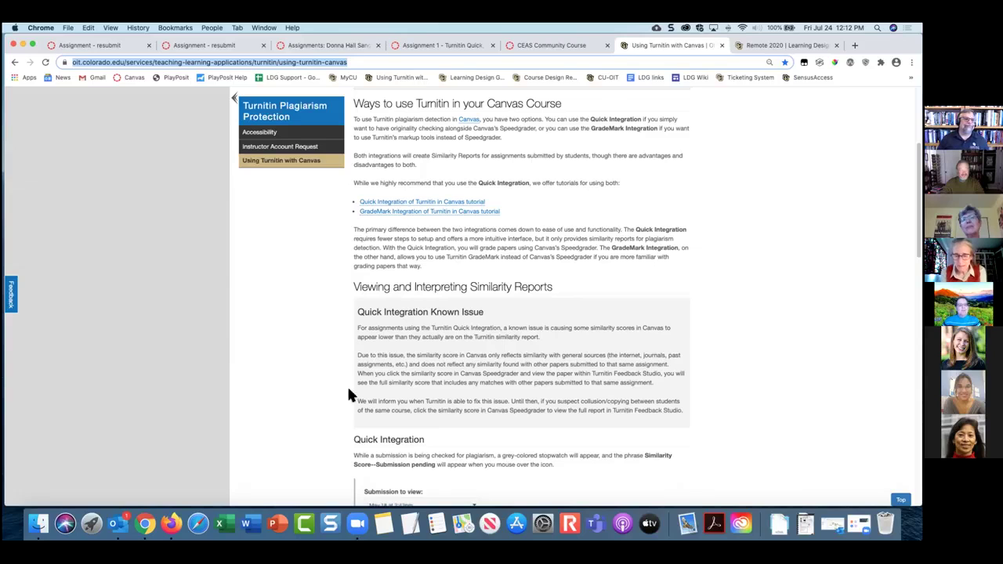
Close the duplicate "Assignment - resubmit" browser tab and go to the remaining one.
click(211, 41)
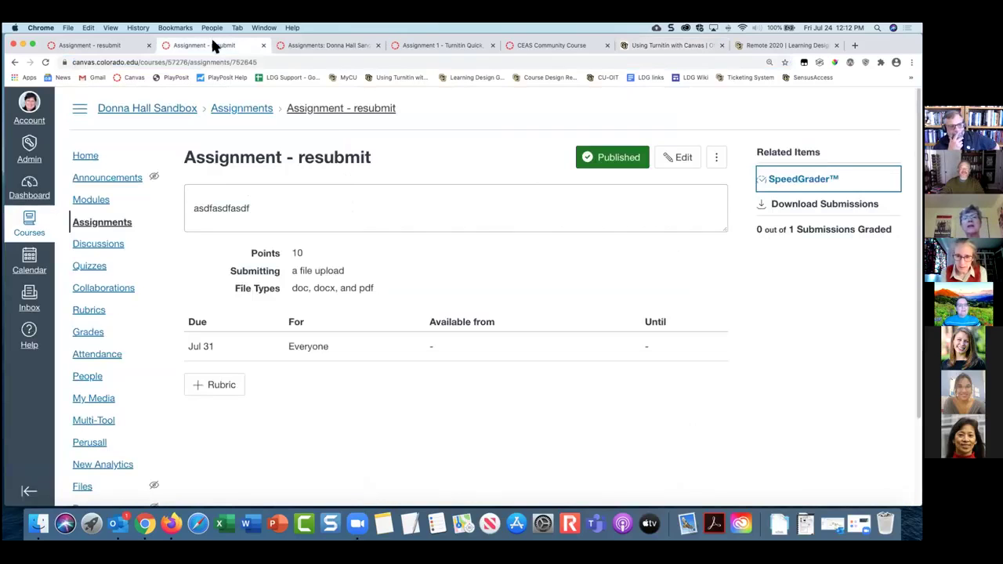
click(263, 44)
click(128, 44)
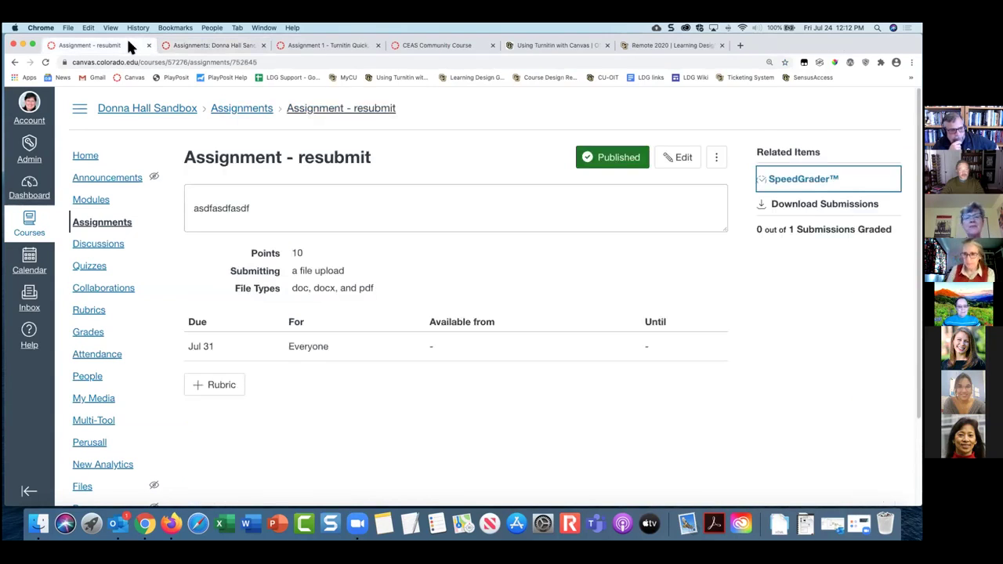
Start a new assignment from the course's assignments list.
click(240, 108)
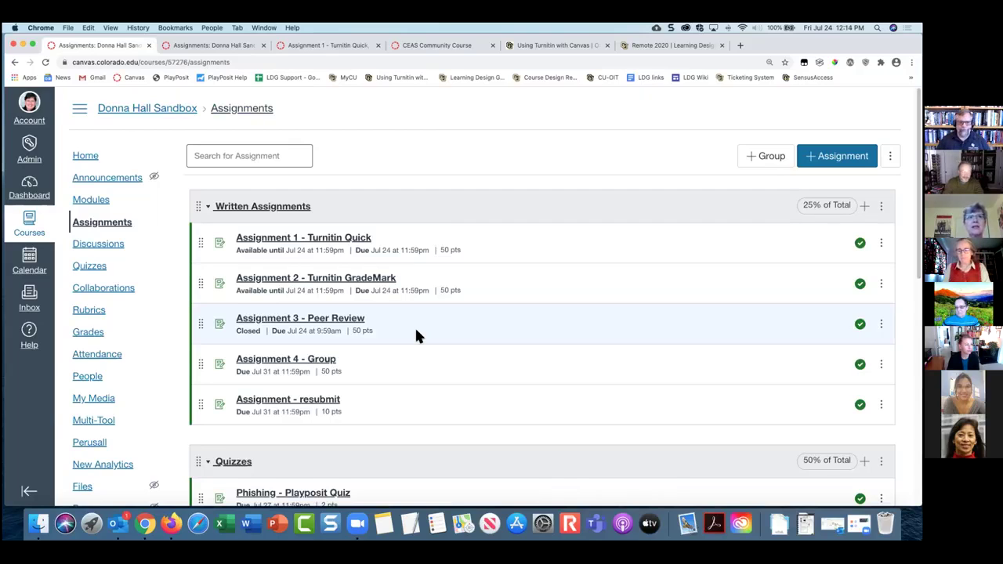
click(832, 161)
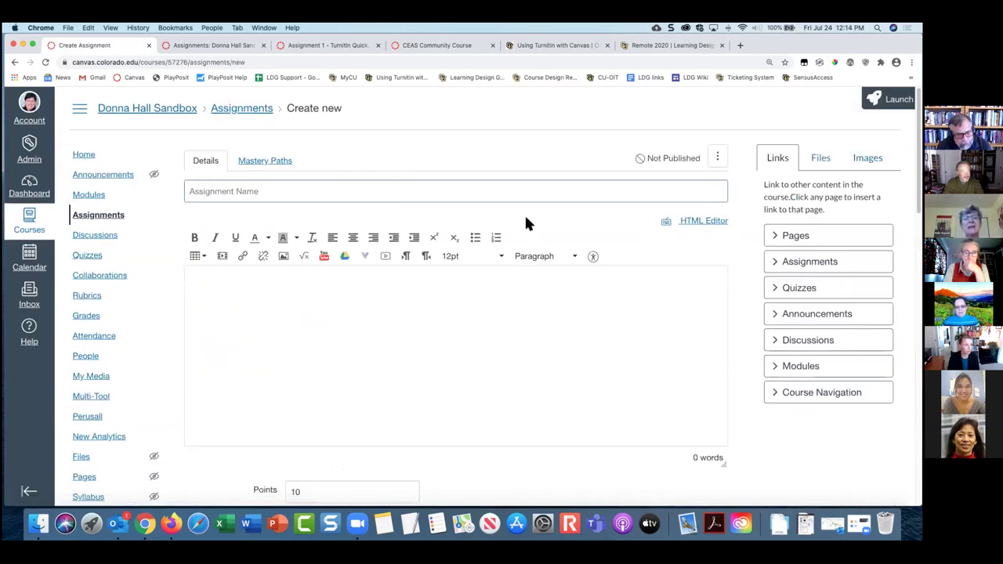
click(405, 197)
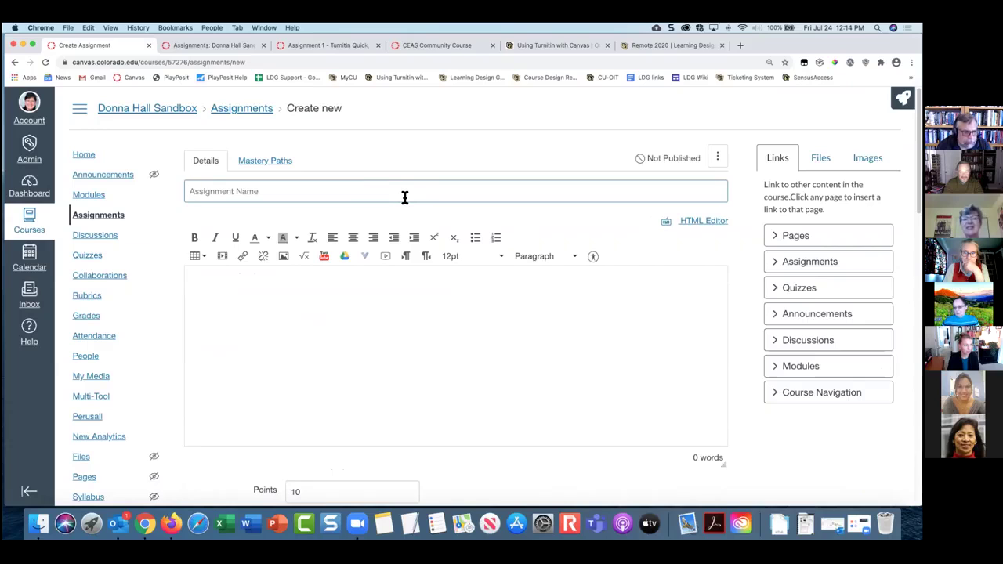
Set the new assignment's Plagiarism Review to Turnitin.
scroll(405, 196, down, 5)
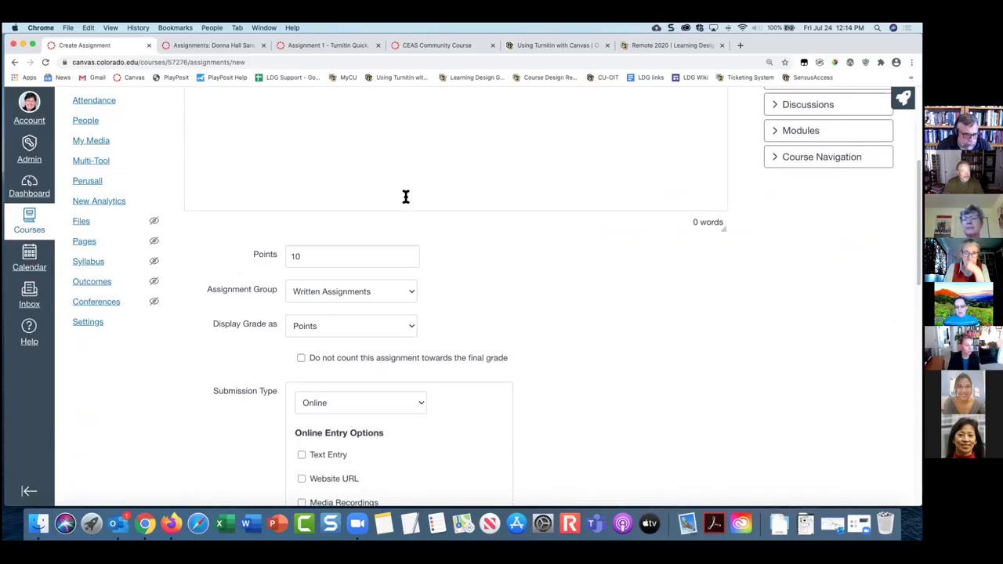
scroll(512, 293, down, 4)
scroll(515, 294, down, 3)
scroll(513, 295, up, 1)
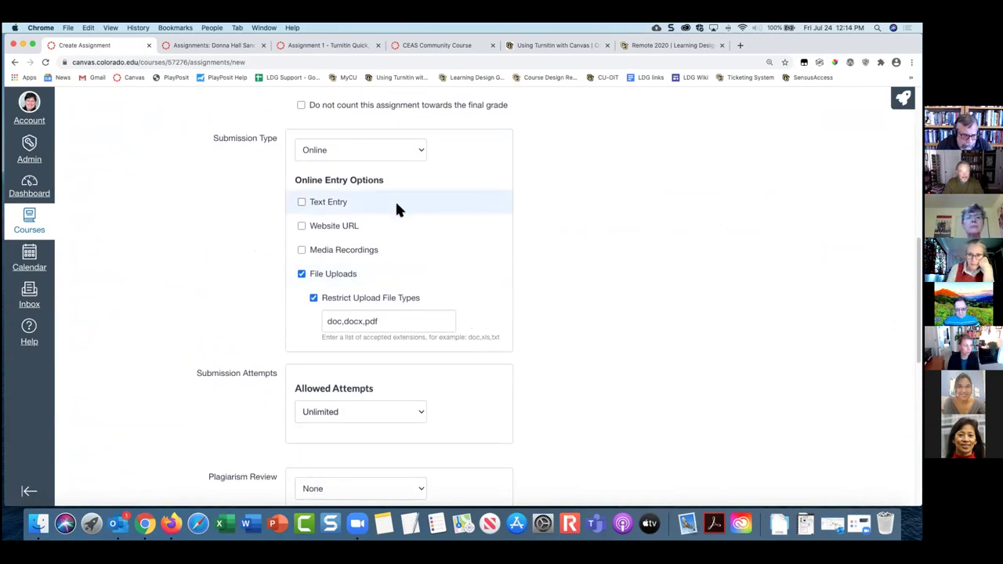
scroll(397, 210, down, 4)
scroll(397, 210, down, 1)
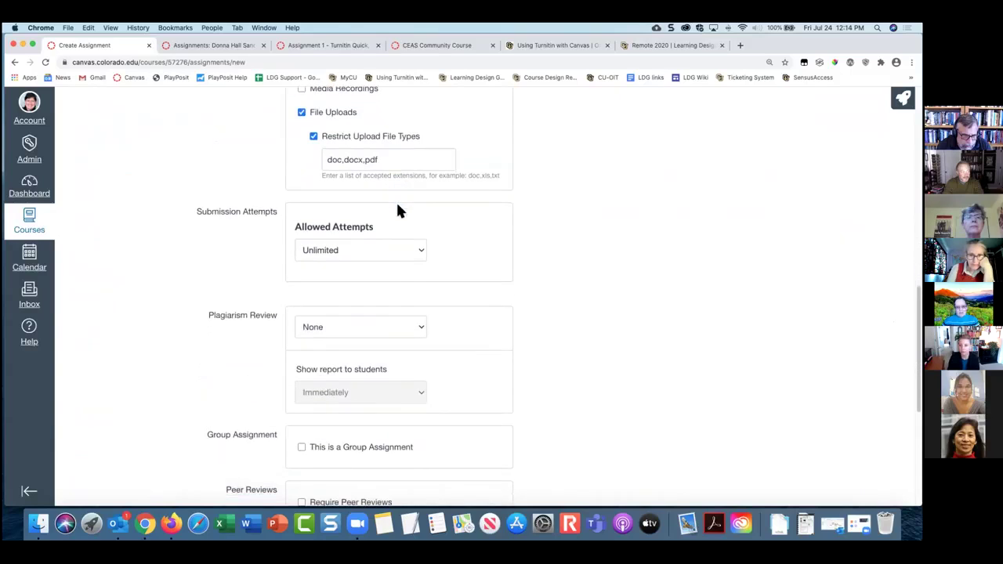
click(342, 336)
click(329, 340)
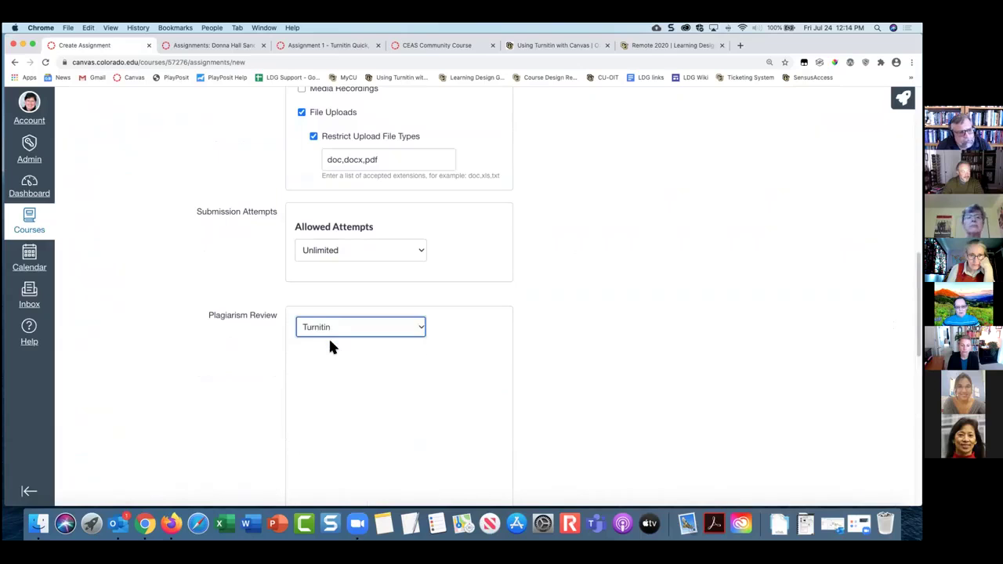
Review the Turnitin submission storage choices, comparison sources and similarity report options.
scroll(556, 347, down, 5)
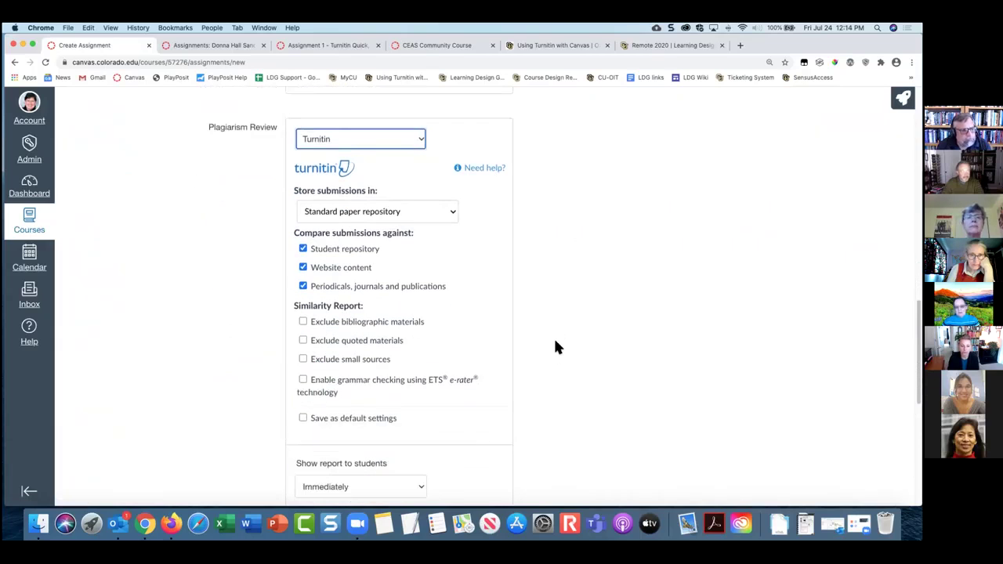
click(428, 211)
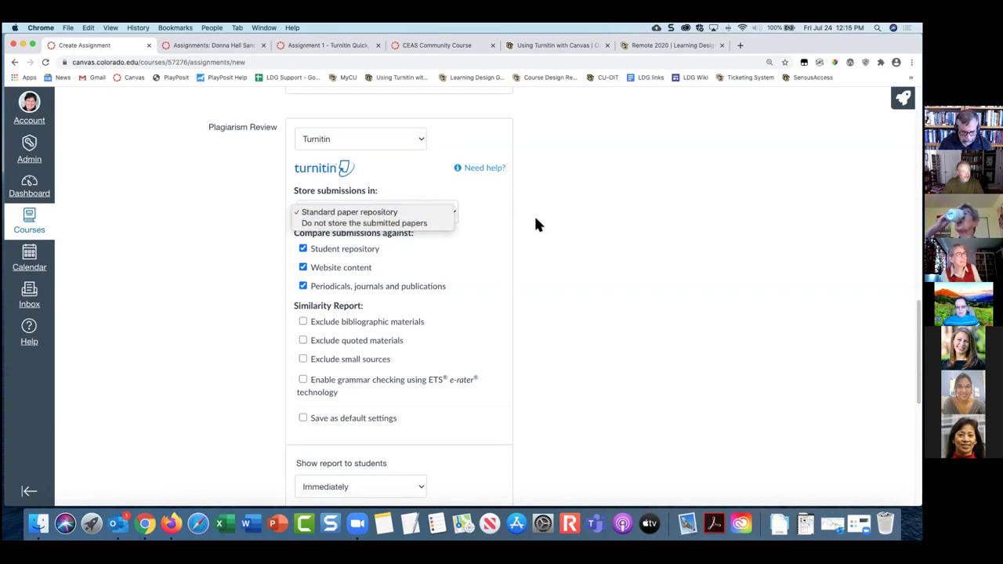
click(491, 215)
scroll(391, 245, down, 1)
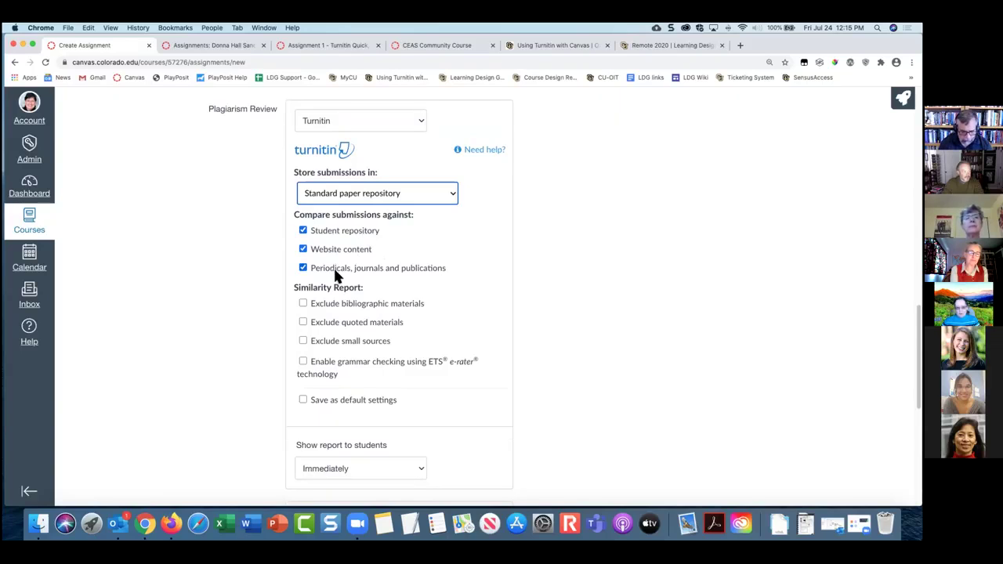
scroll(419, 280, down, 2)
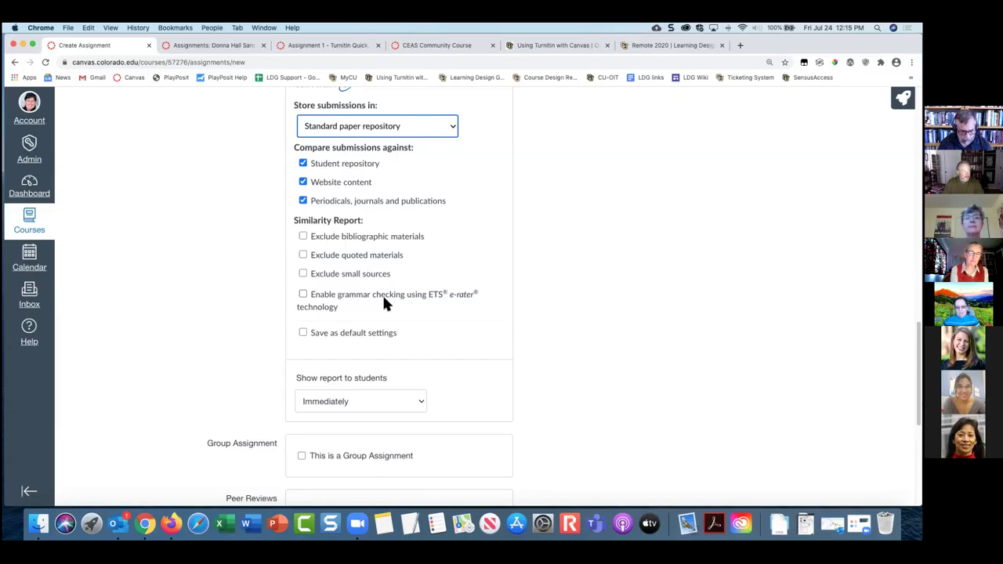
scroll(384, 301, down, 3)
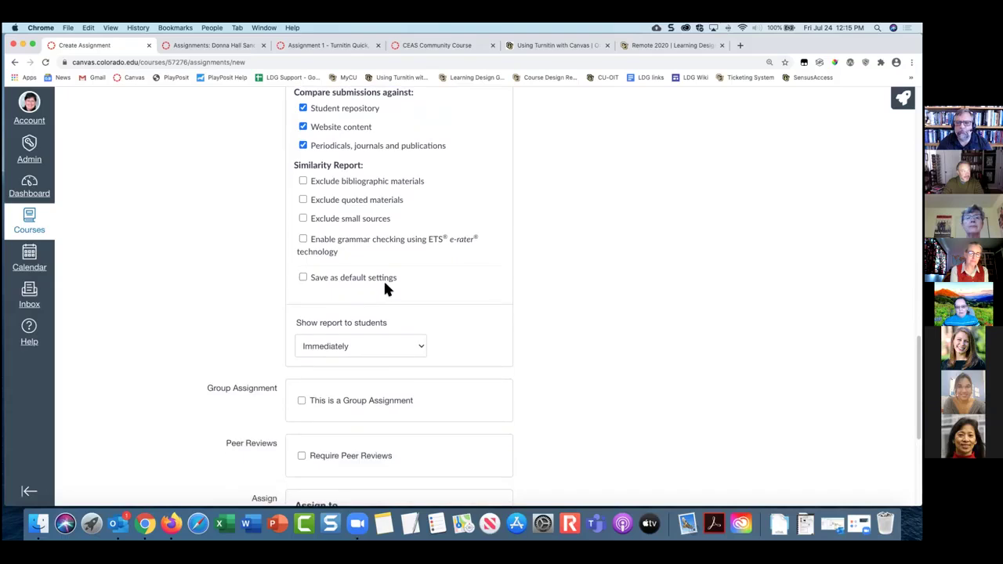
Enable grammar checking using ETS e-rater technology and review its handbook, dictionary and default category options.
click(340, 188)
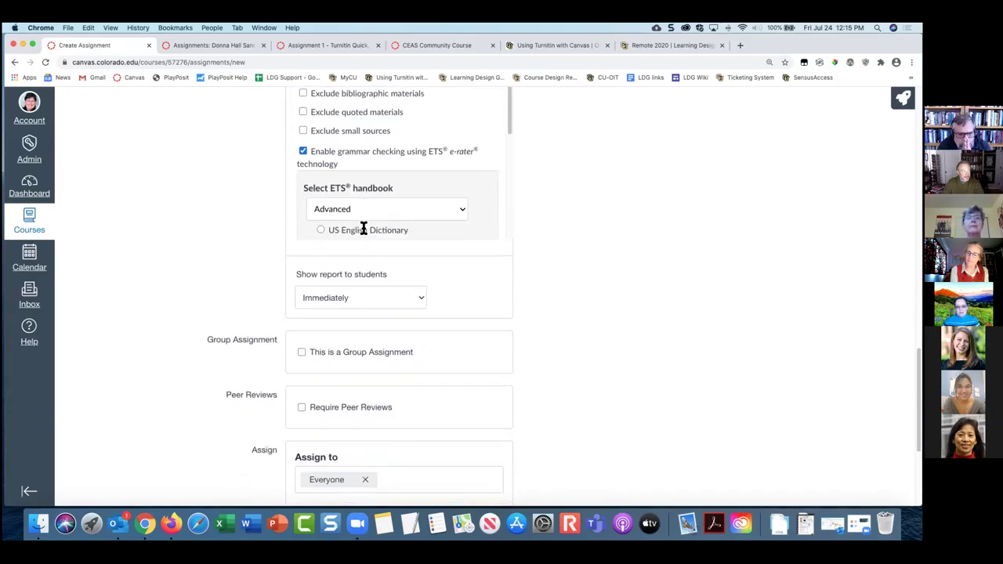
click(359, 211)
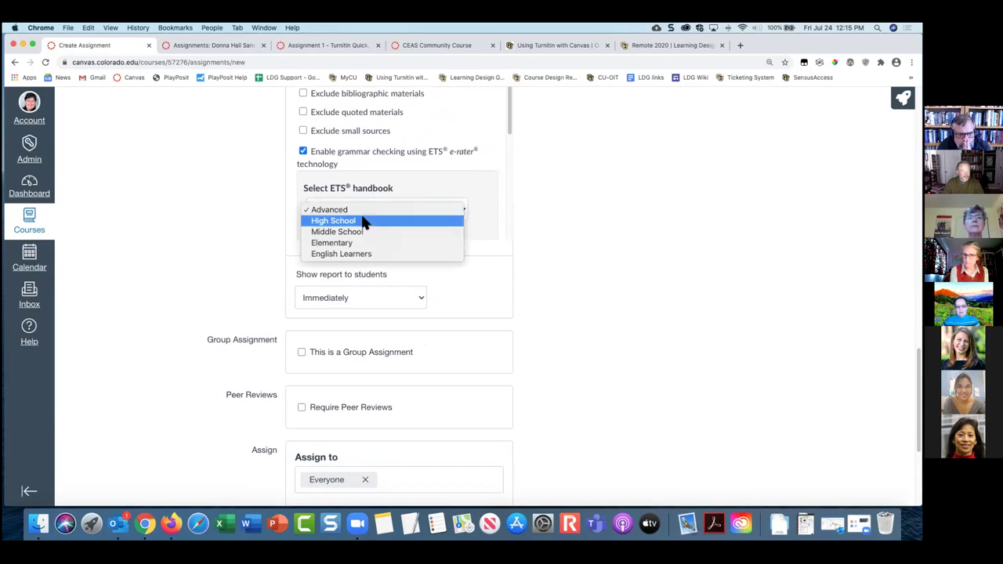
click(449, 178)
scroll(464, 199, down, 3)
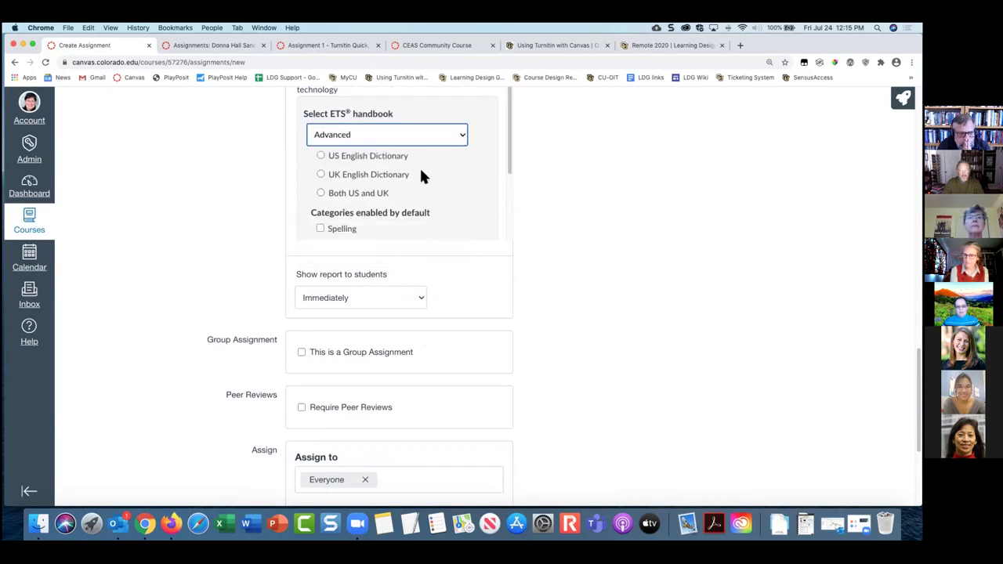
scroll(447, 212, down, 5)
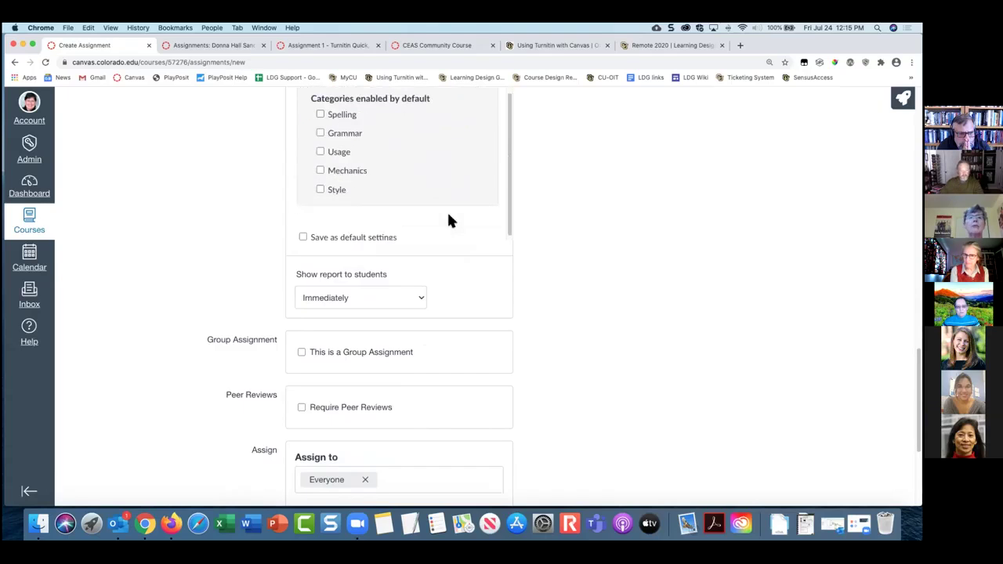
scroll(337, 114, up, 1)
scroll(336, 112, up, 1)
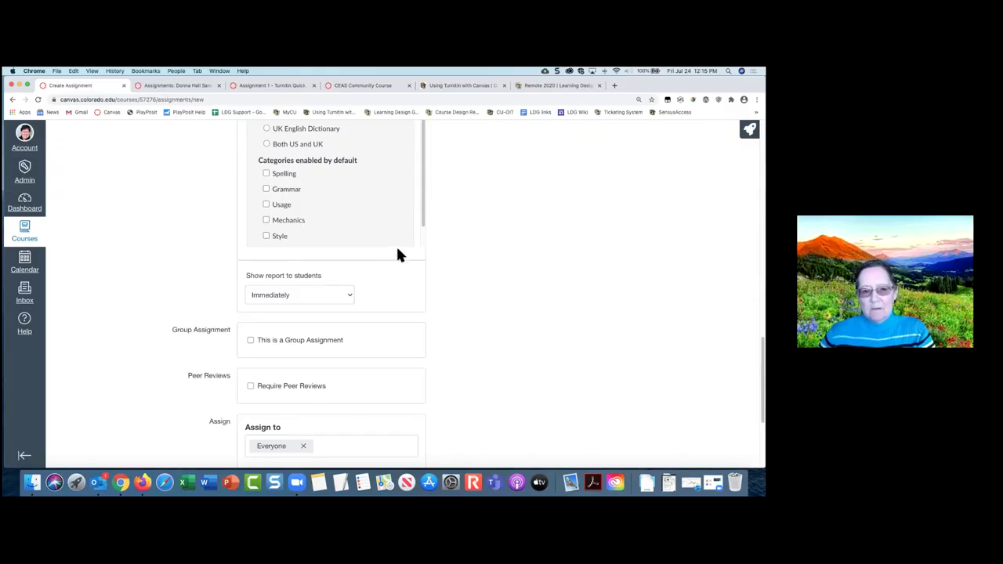
Check the choices for showing the report to students, and set Plagiarism Review back to None.
click(334, 298)
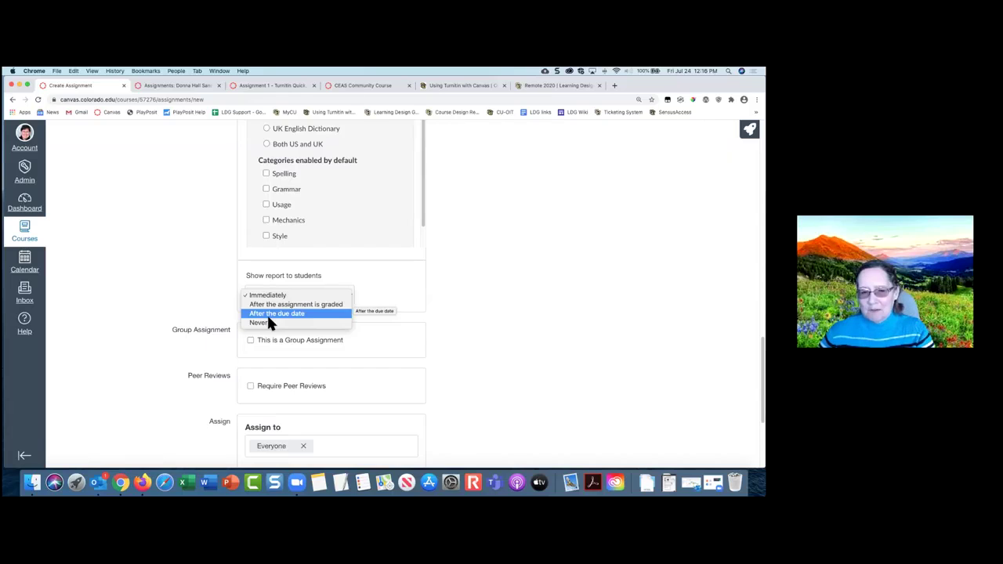
click(469, 304)
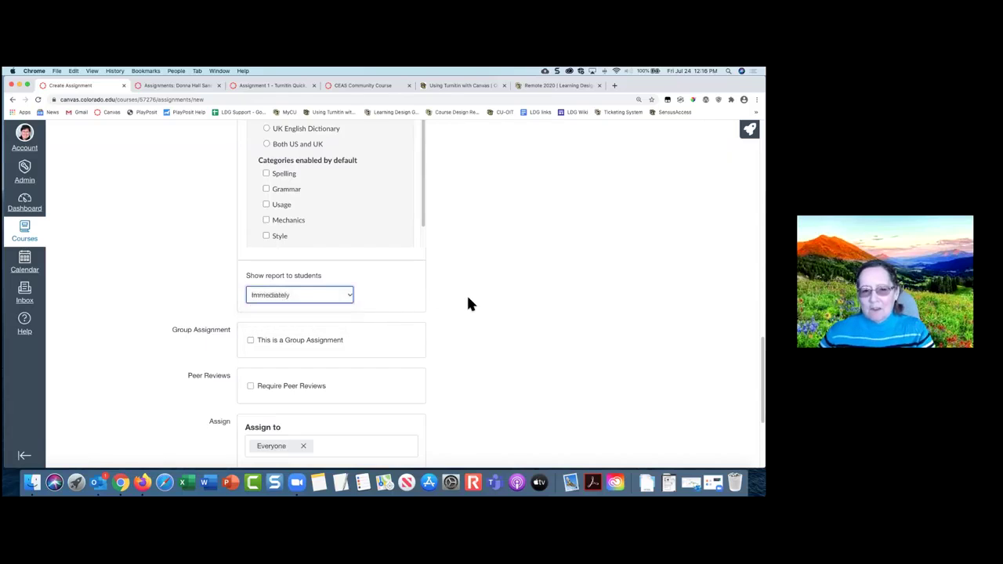
scroll(468, 304, up, 5)
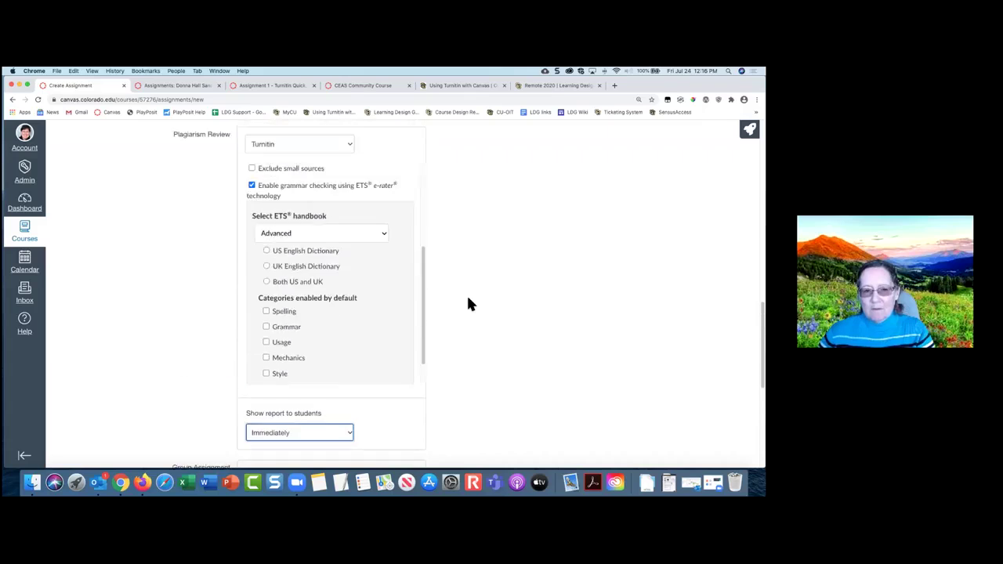
scroll(468, 304, down, 1)
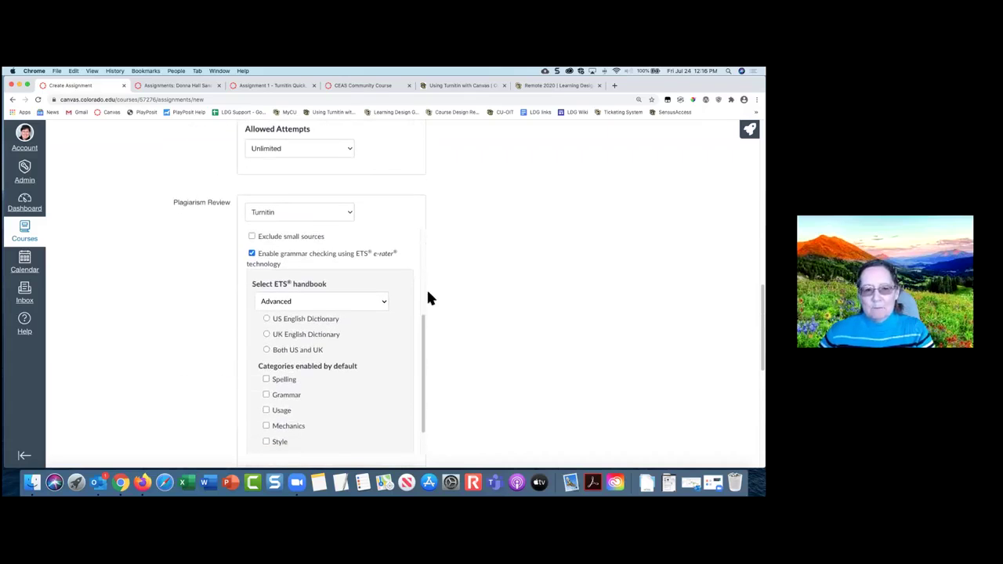
click(307, 209)
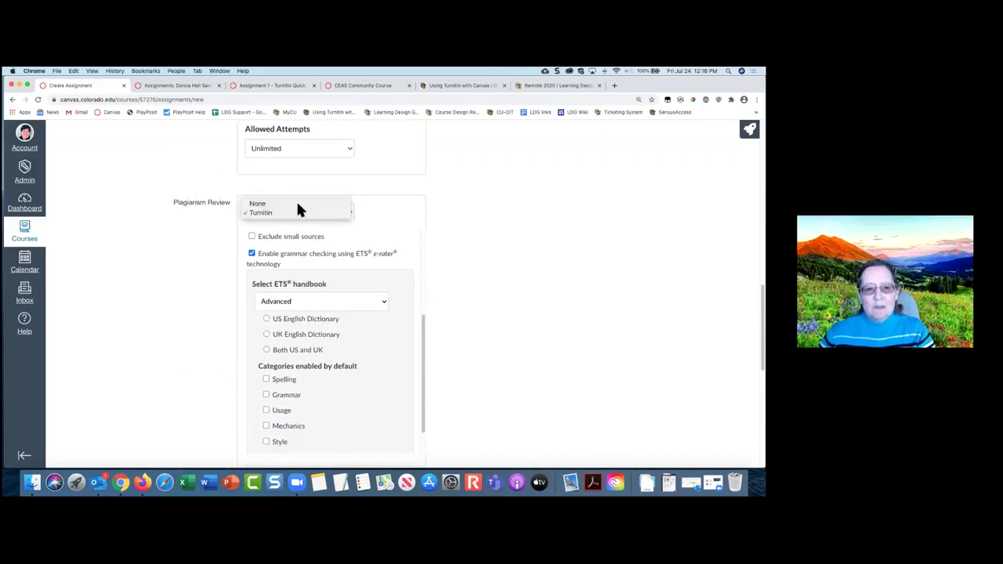
click(296, 201)
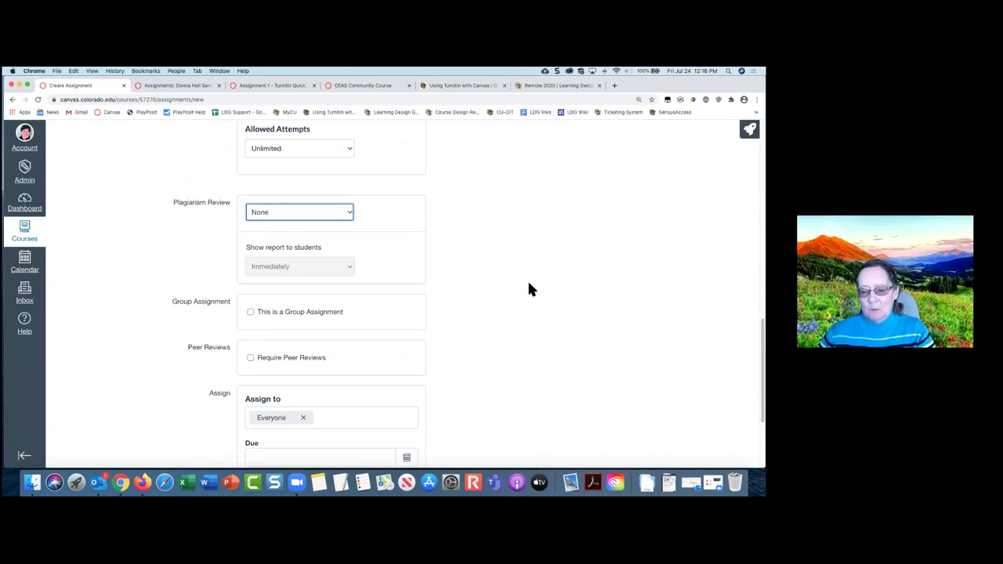
Set the assignment's Submission Type to External Tool.
scroll(470, 313, up, 6)
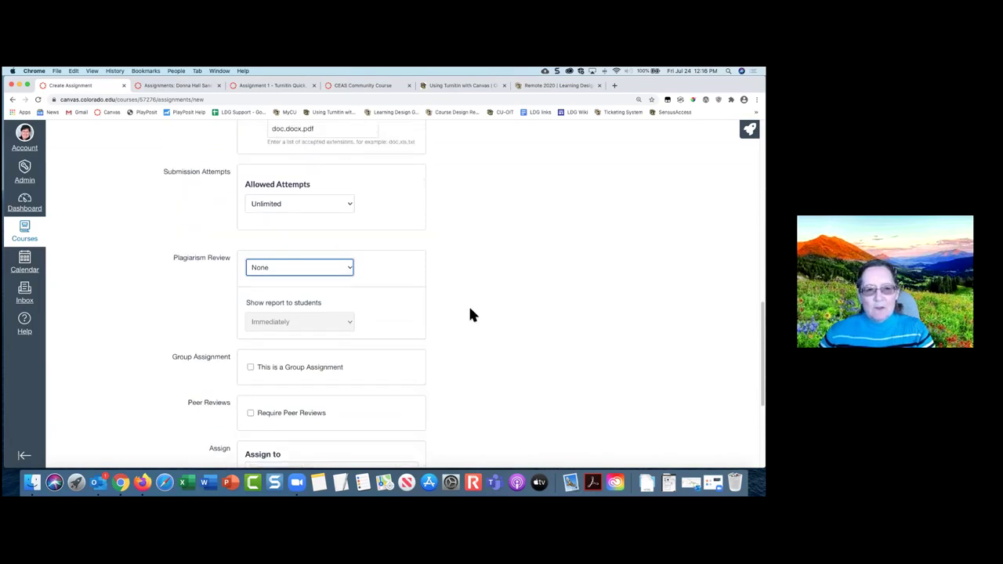
scroll(470, 314, up, 7)
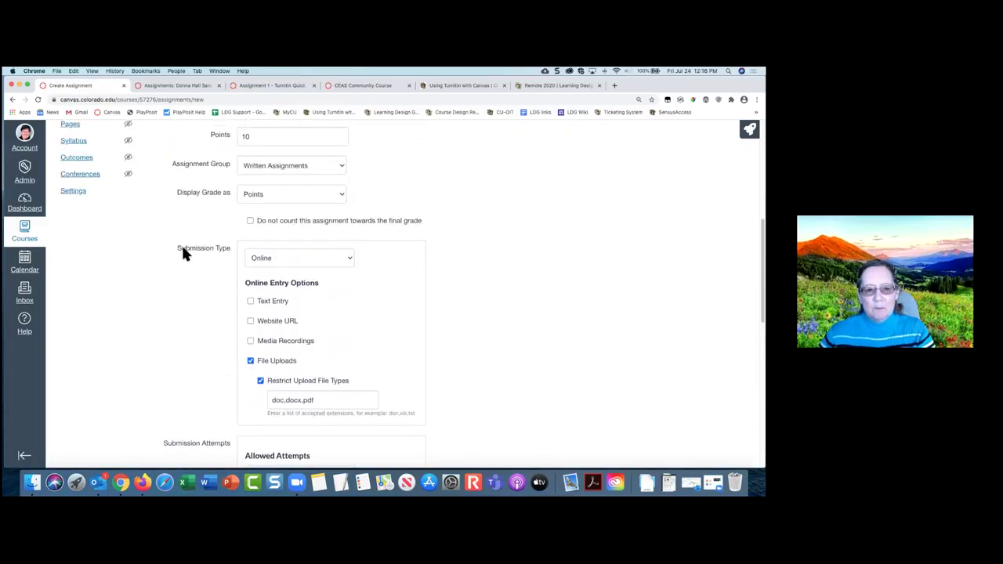
click(306, 262)
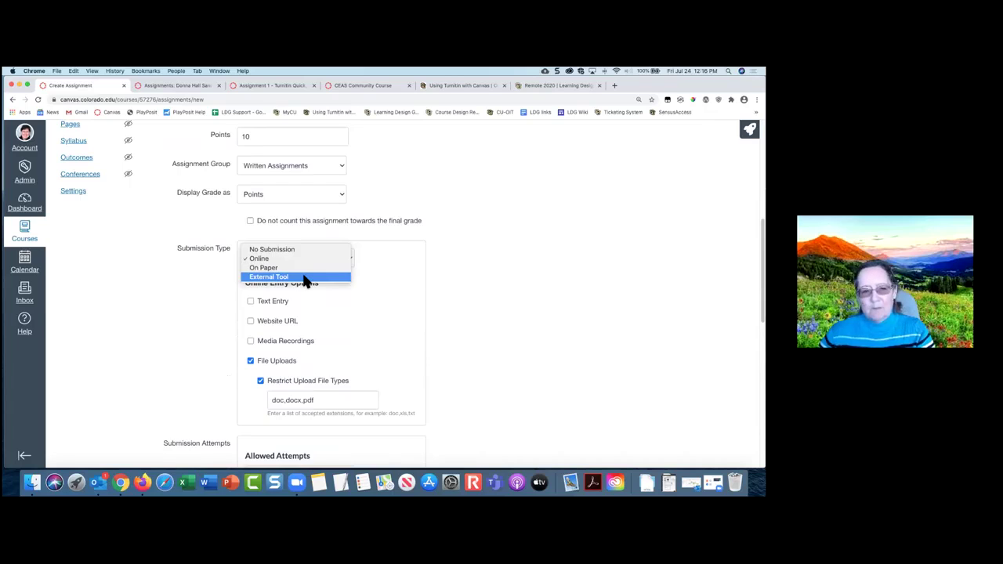
click(306, 278)
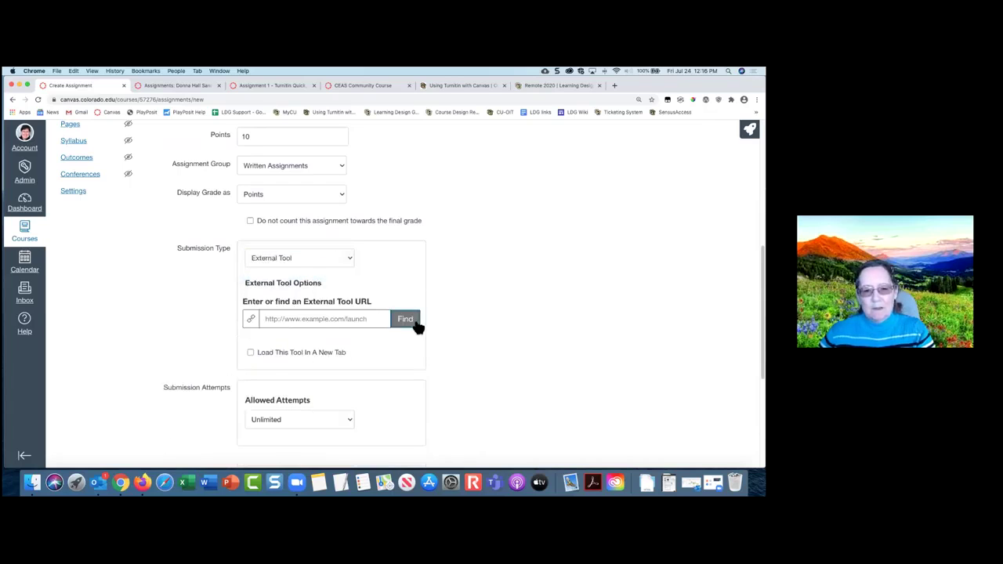
Find Turnitin in the list of external tools and select it as the assignment's submission tool.
click(416, 323)
scroll(414, 326, down, 10)
scroll(414, 325, down, 10)
scroll(413, 323, down, 3)
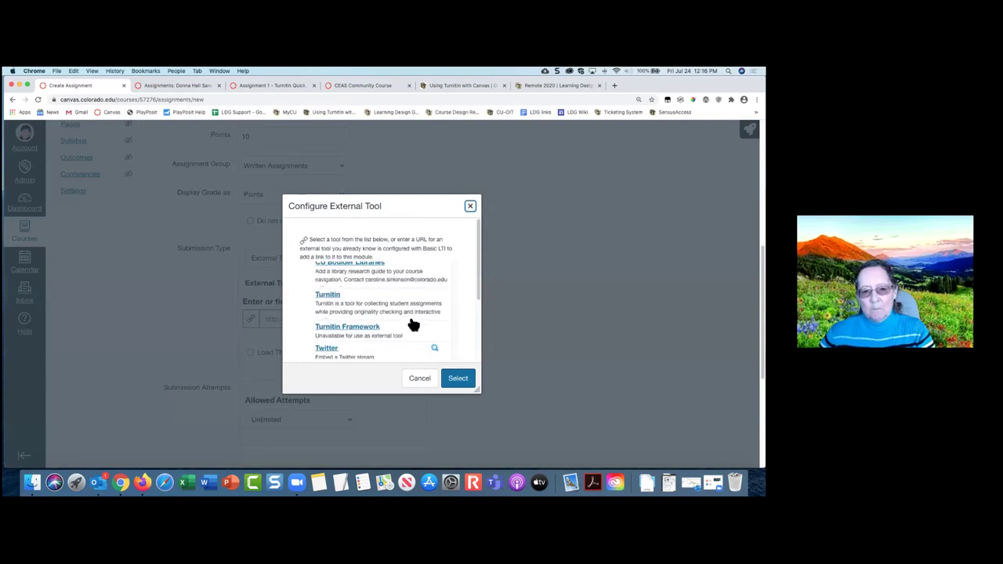
click(333, 296)
click(459, 380)
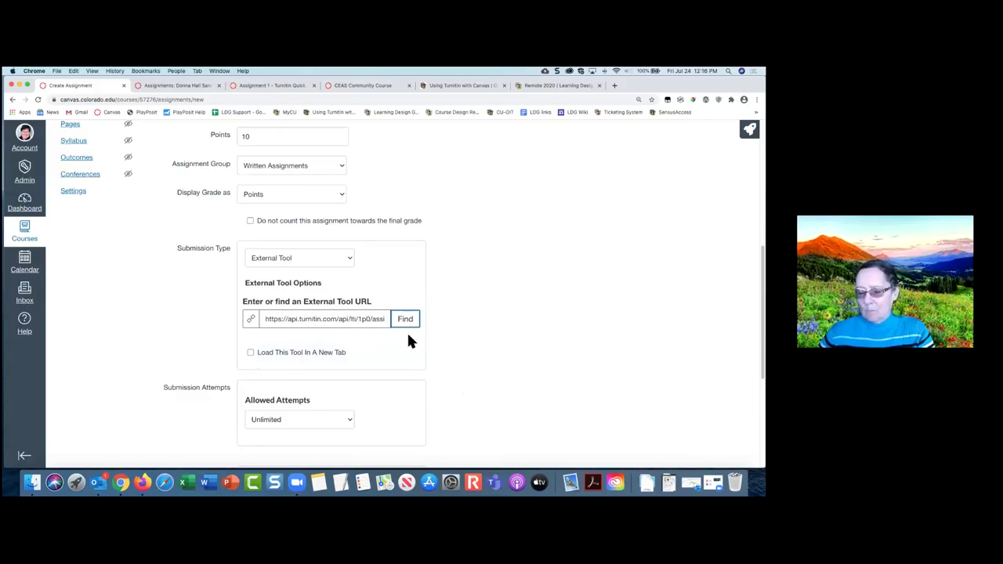
Name the new assignment "Assignment 6 -tti".
scroll(453, 377, up, 5)
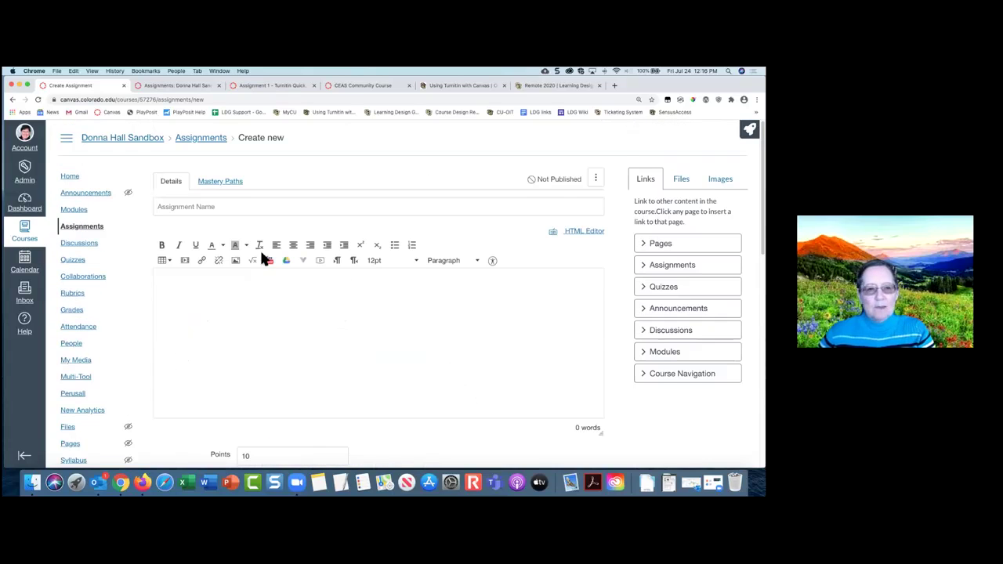
click(218, 183)
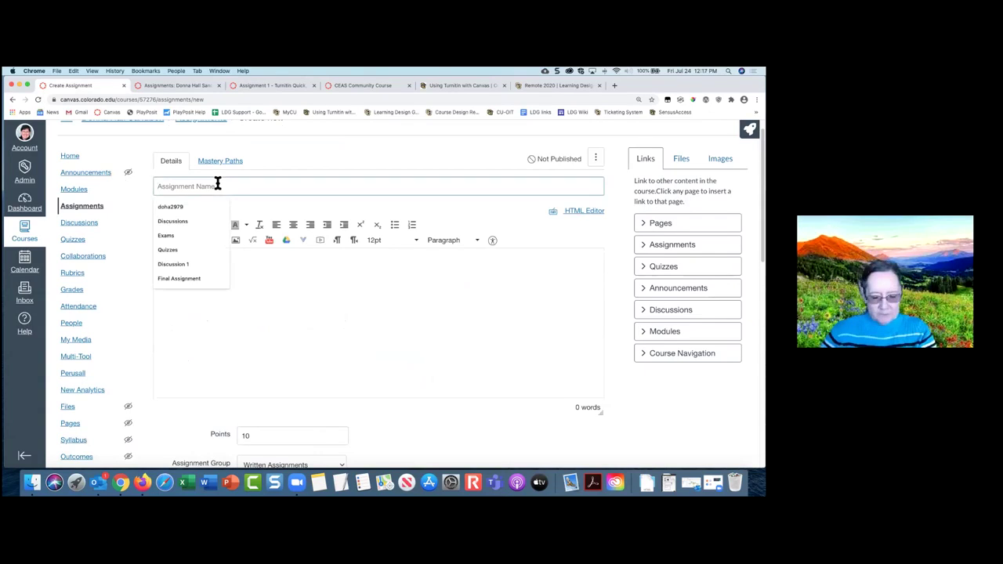
text(Assignment 4)
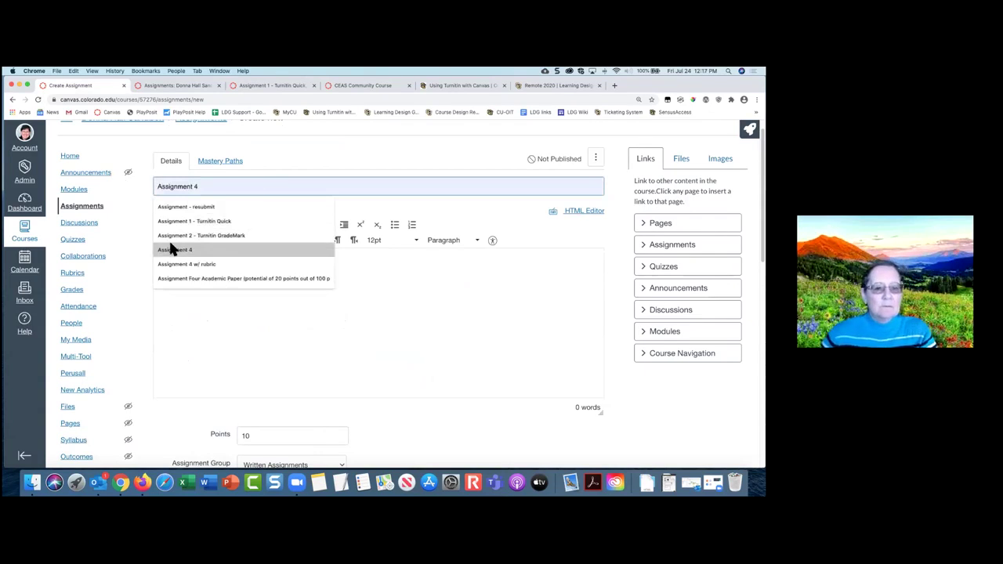
click(174, 249)
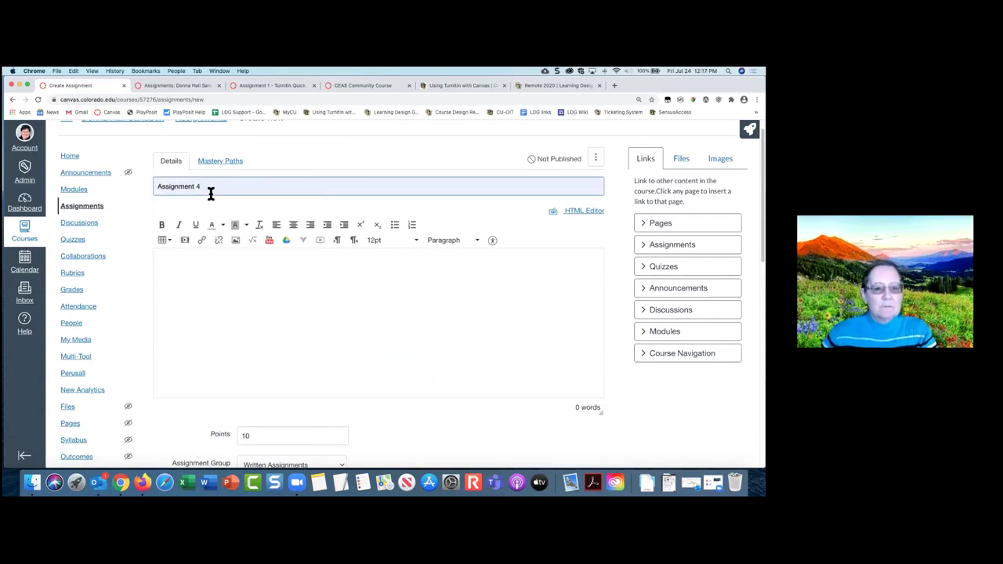
key(BackSpace)
text(6 -TII)
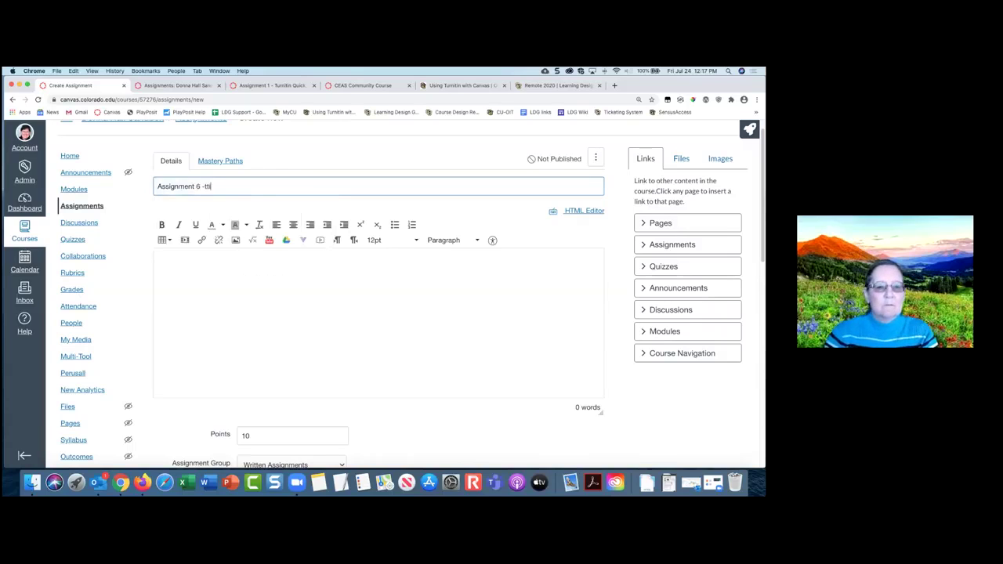
Complete the assignment's title as "Assignment 6 -tti" and set its due date to July 25, 2020.
text( -tti)
scroll(510, 340, down, 15)
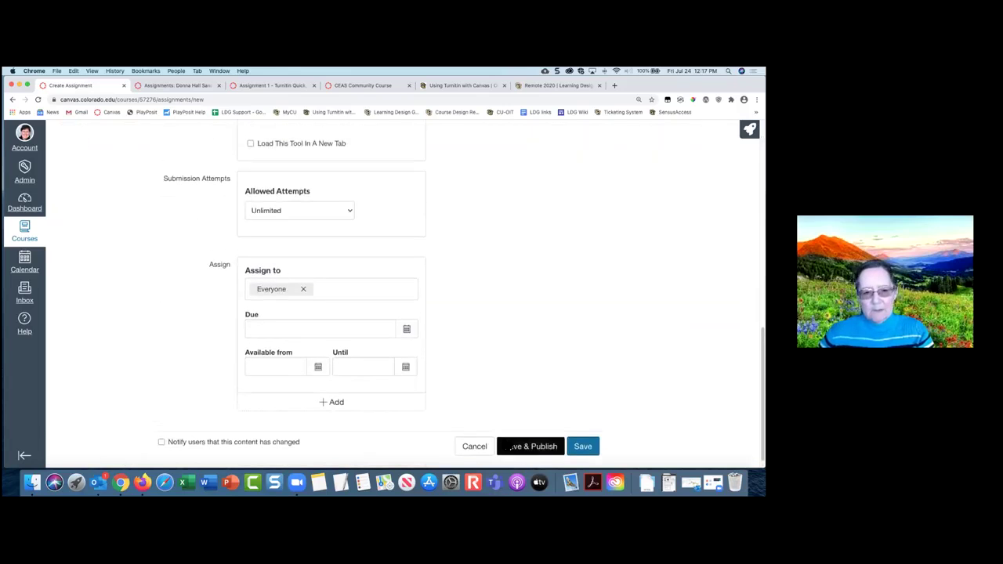
click(303, 330)
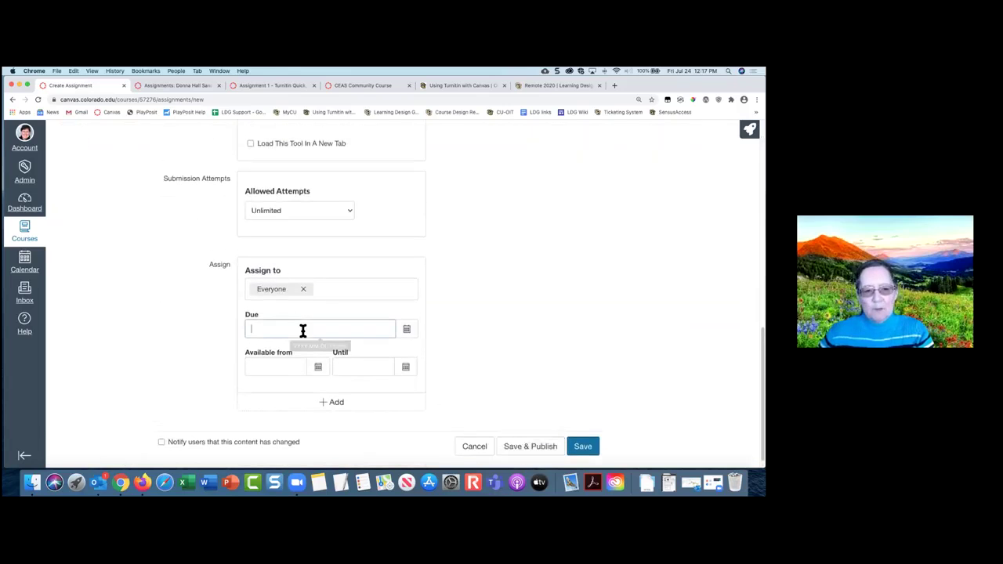
click(409, 332)
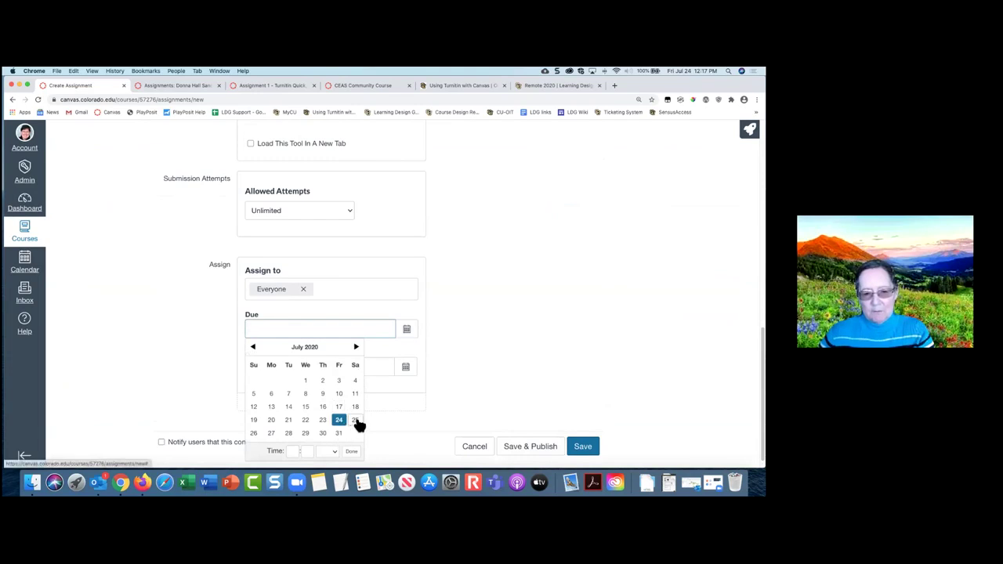
click(355, 420)
Make the assignment available from July 23 until July 25, 2020, and save and publish it.
click(405, 366)
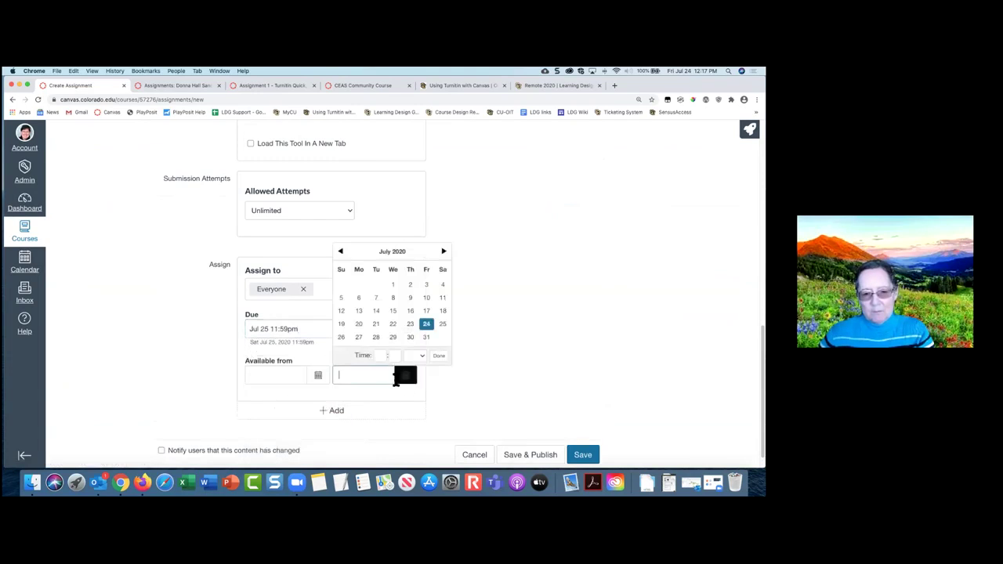
click(443, 324)
click(317, 375)
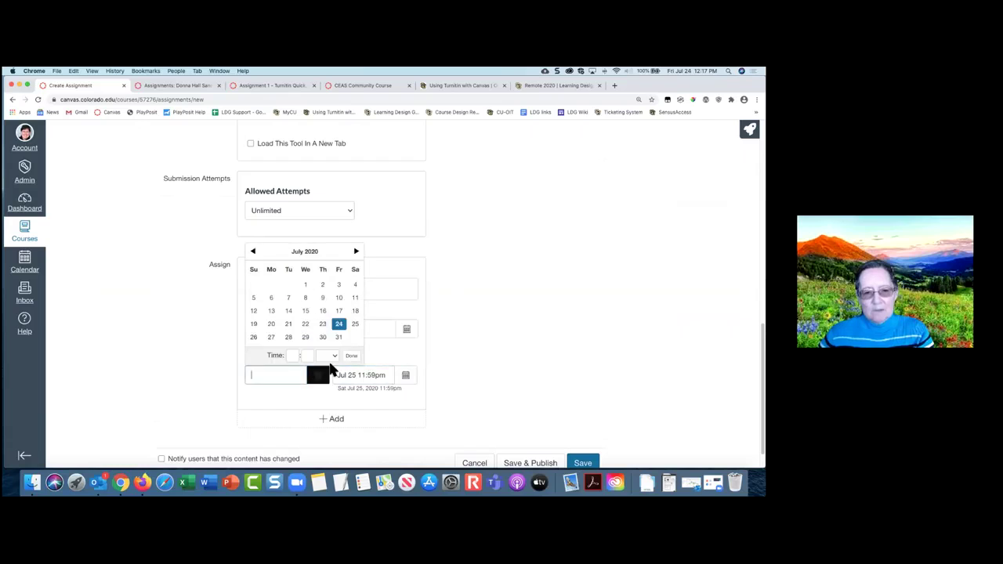
click(356, 325)
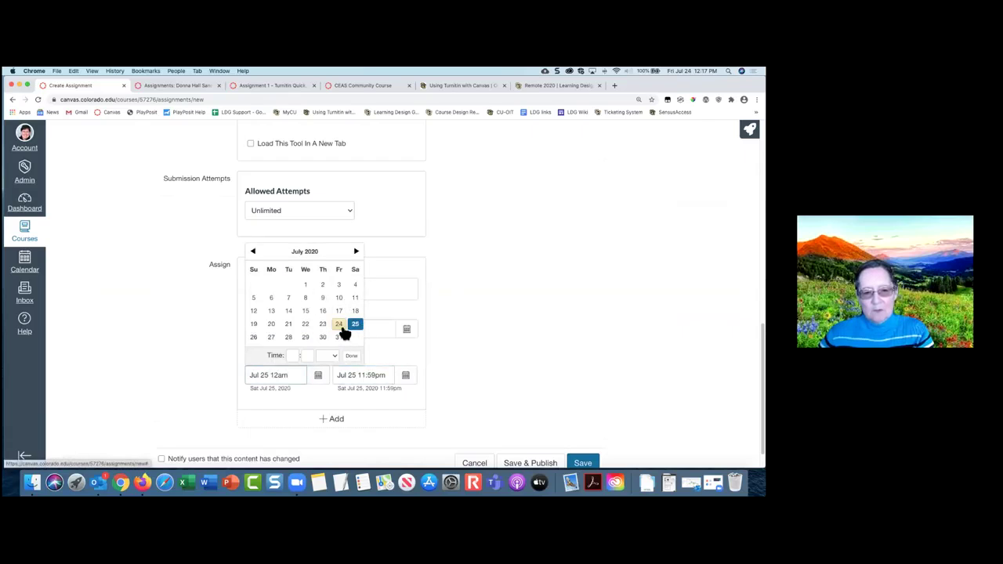
click(322, 325)
click(512, 384)
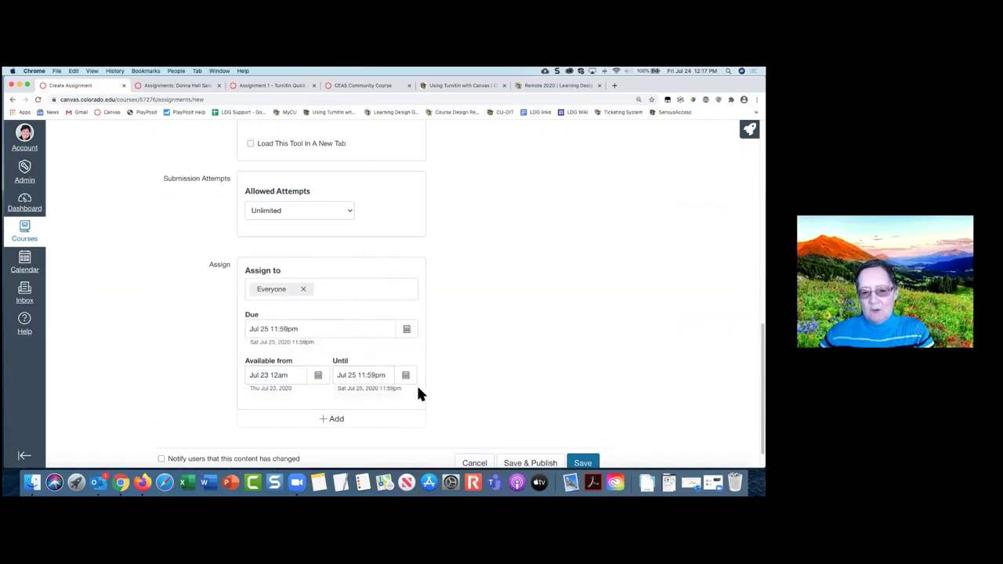
scroll(507, 391, down, 1)
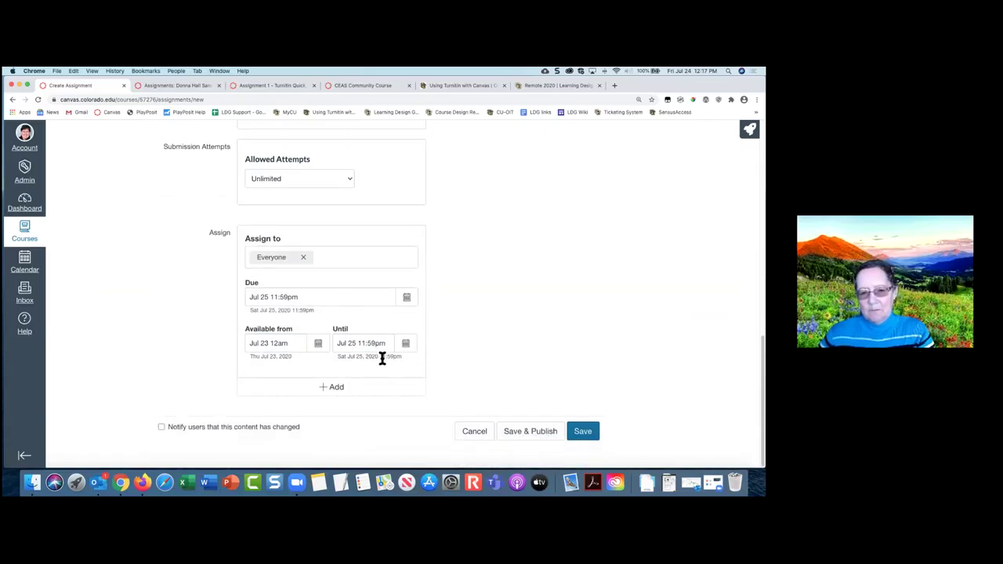
click(535, 440)
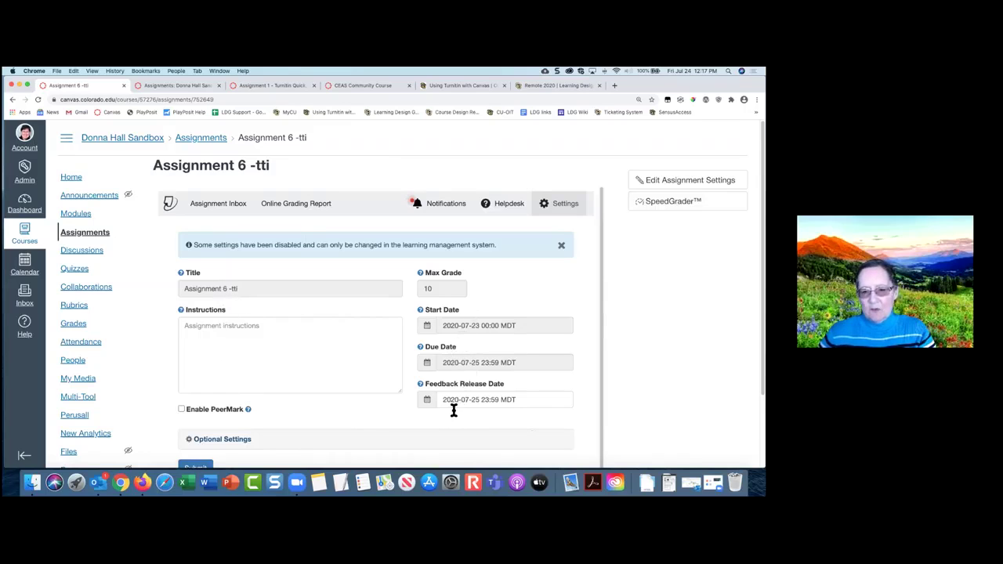
Expand and review the optional Turnitin settings for Assignment 6, and submit them with the default options.
scroll(319, 309, down, 1)
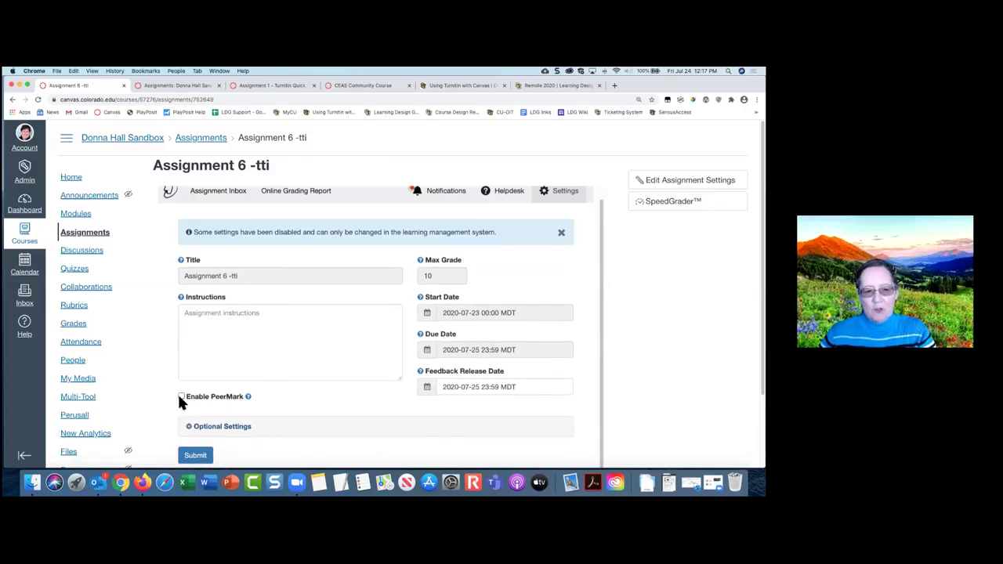
click(233, 430)
scroll(319, 369, down, 5)
scroll(319, 369, down, 5)
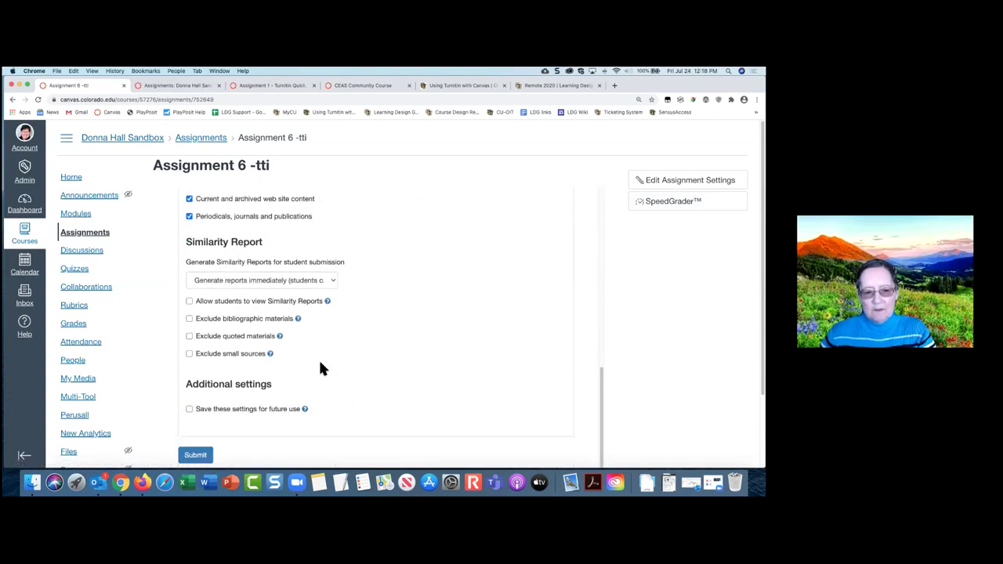
scroll(320, 368, up, 10)
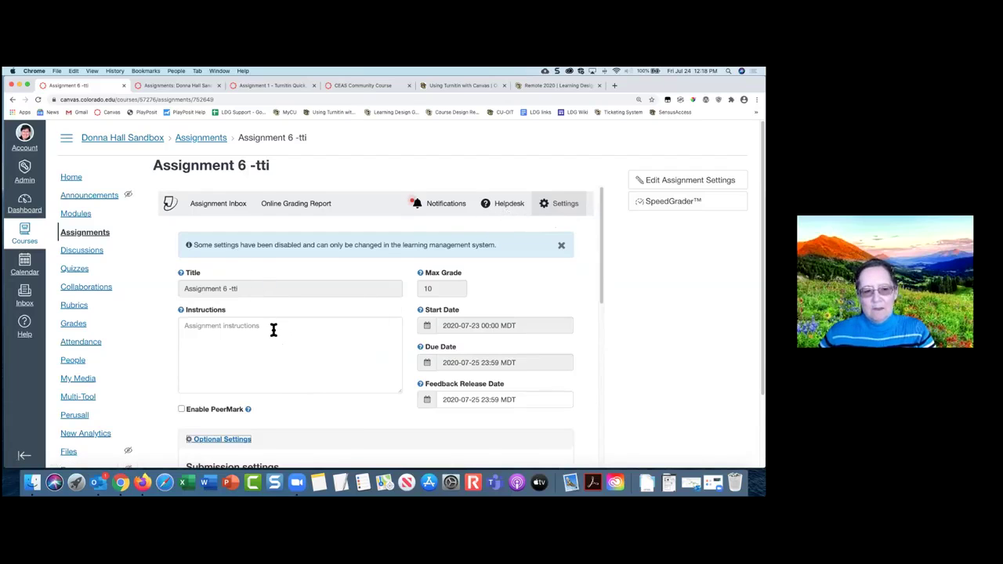
scroll(297, 319, down, 10)
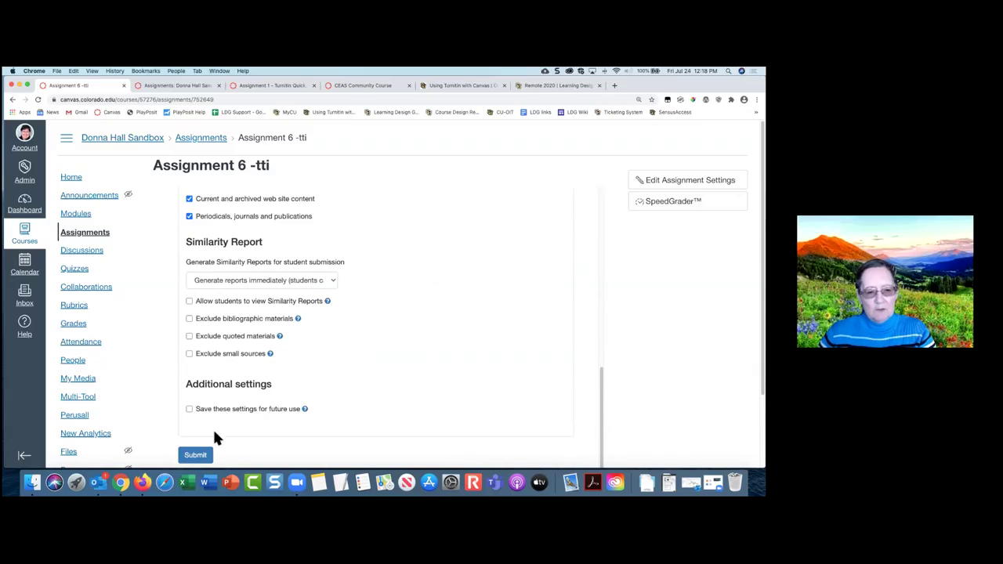
click(196, 456)
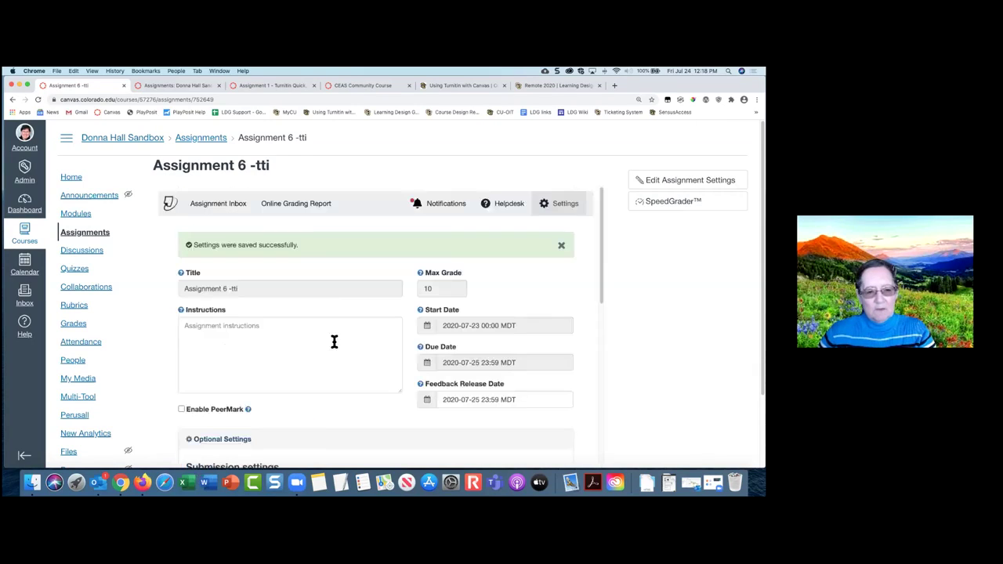
View the Turnitin inbox of Assignment 6 and return to the course's assignment list.
click(208, 210)
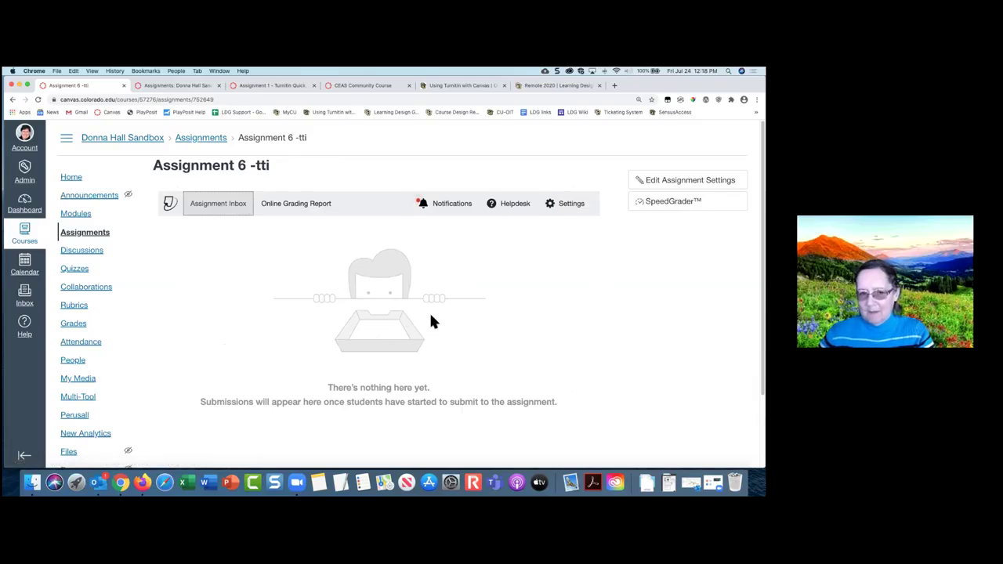
click(129, 147)
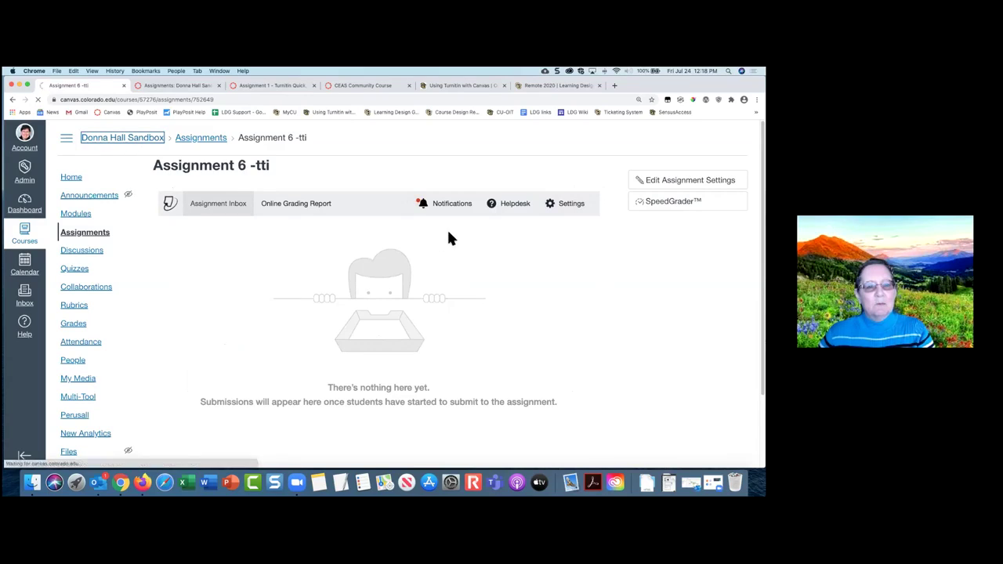
click(88, 233)
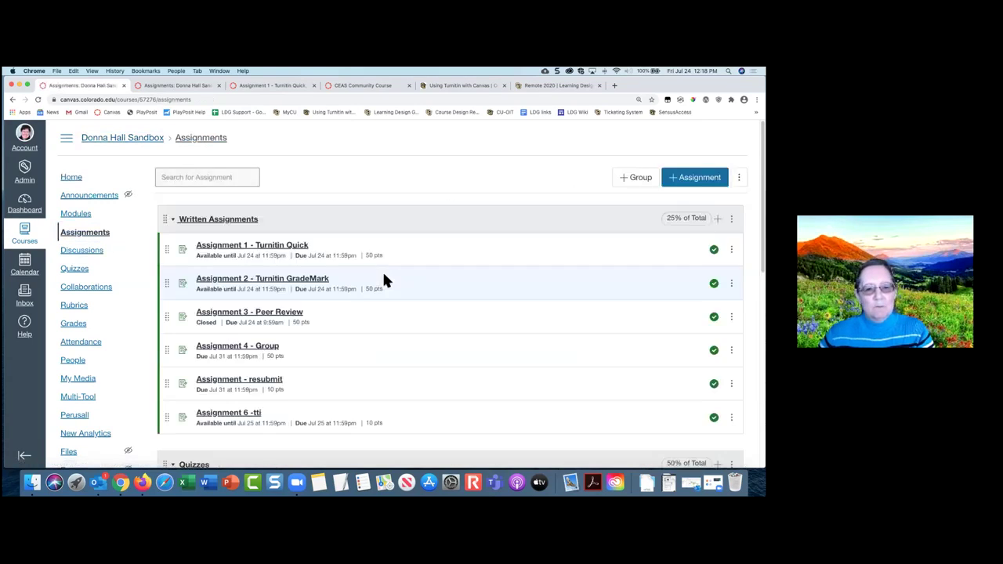
Open Assignment 1 - Turnitin Quick in SpeedGrader and bring up the submitted file's similarity report.
click(281, 249)
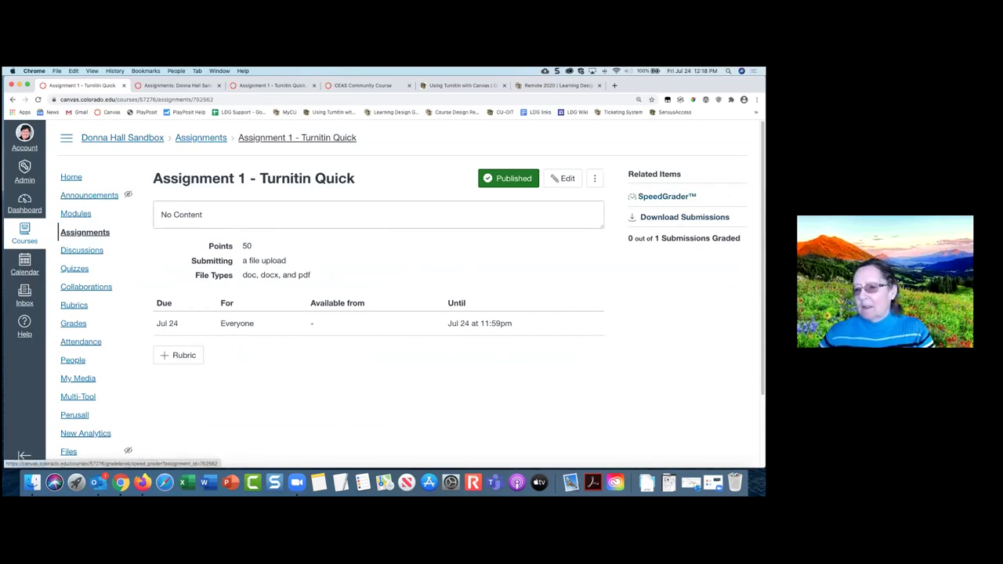
click(667, 196)
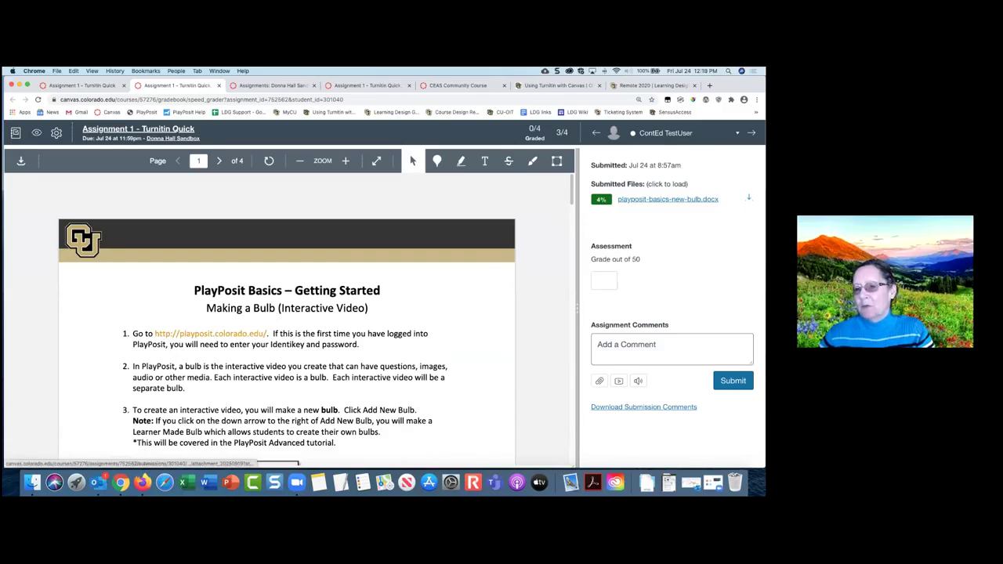
click(601, 202)
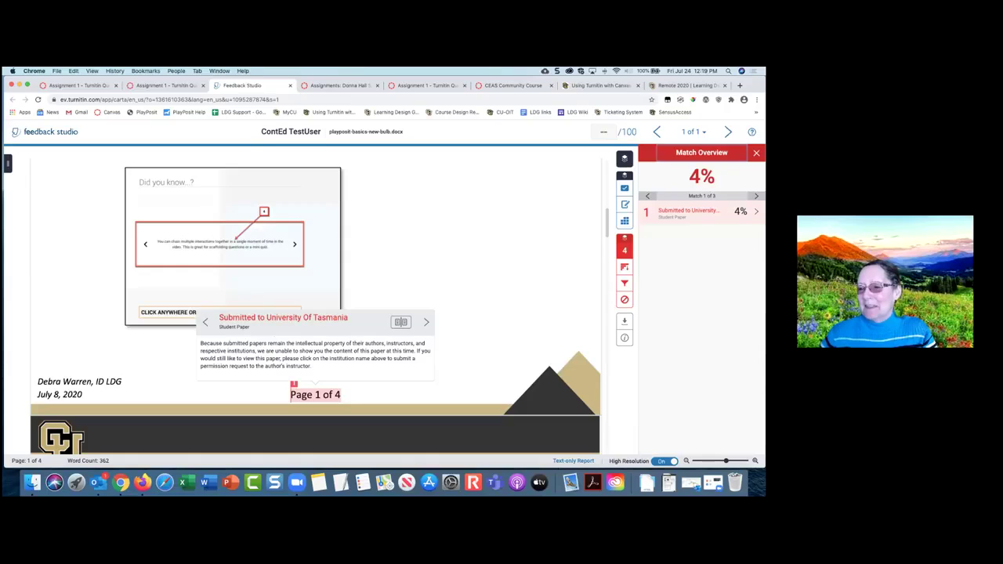
Step through the matches of the listed source in the similarity report and dismiss the source details.
click(756, 195)
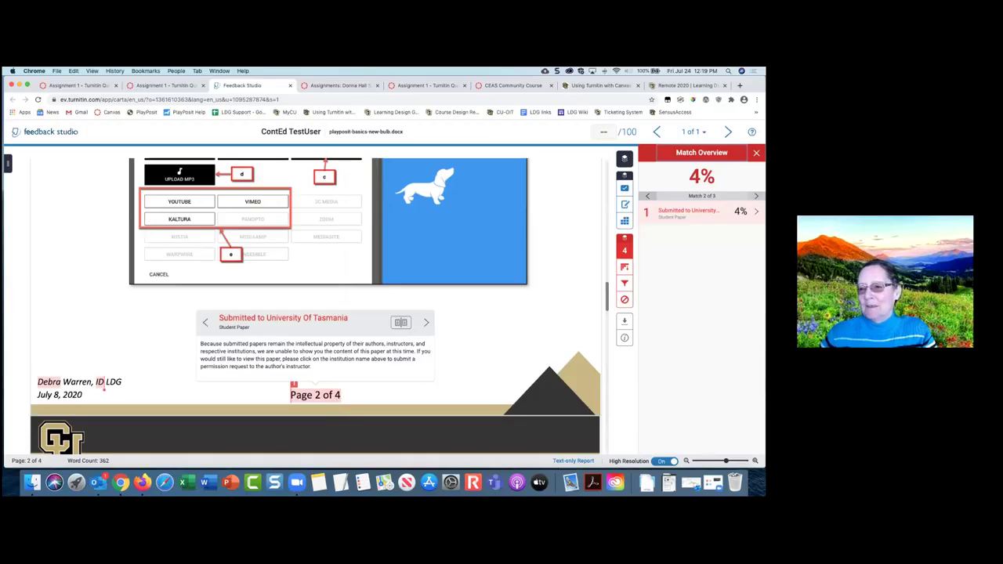
click(426, 322)
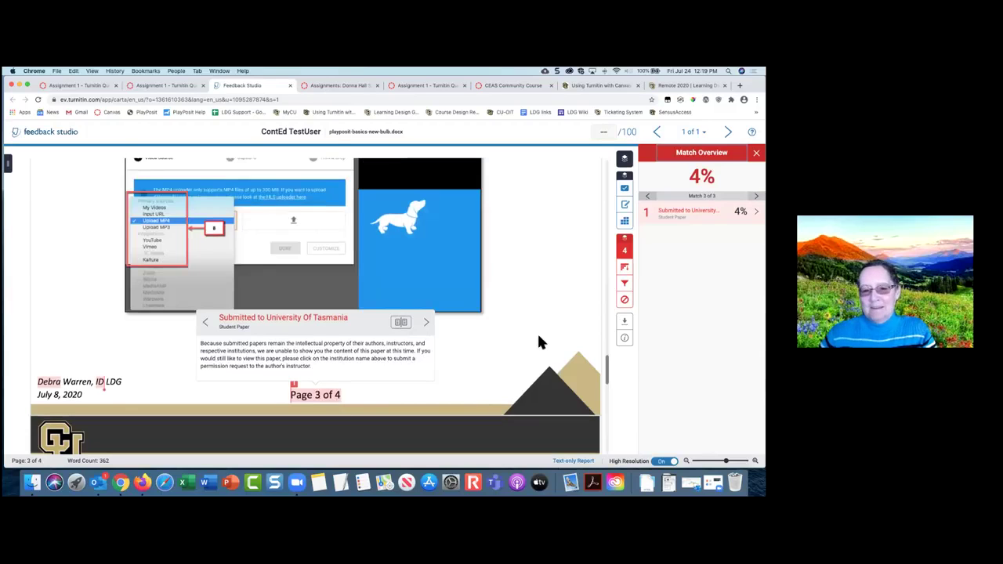
click(514, 321)
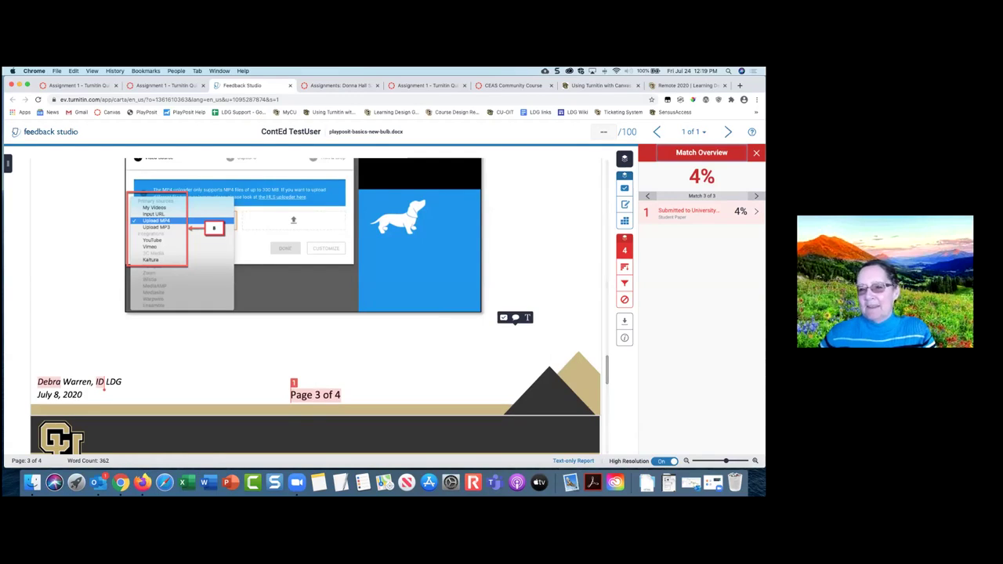
Place a Weak Transition QuickMark in the blank margin beside the blue dog image on page 3.
click(624, 188)
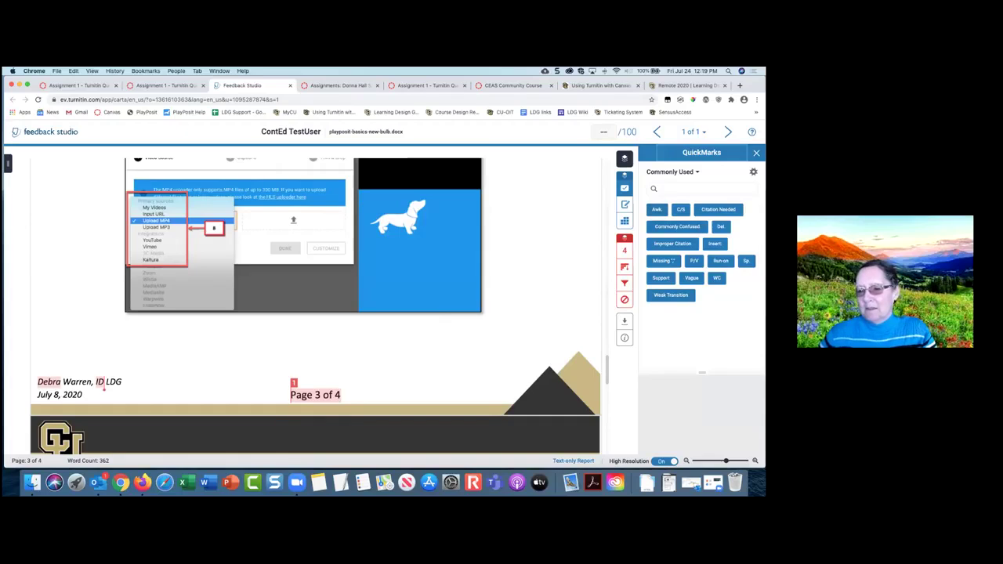
drag(671, 295, 548, 213)
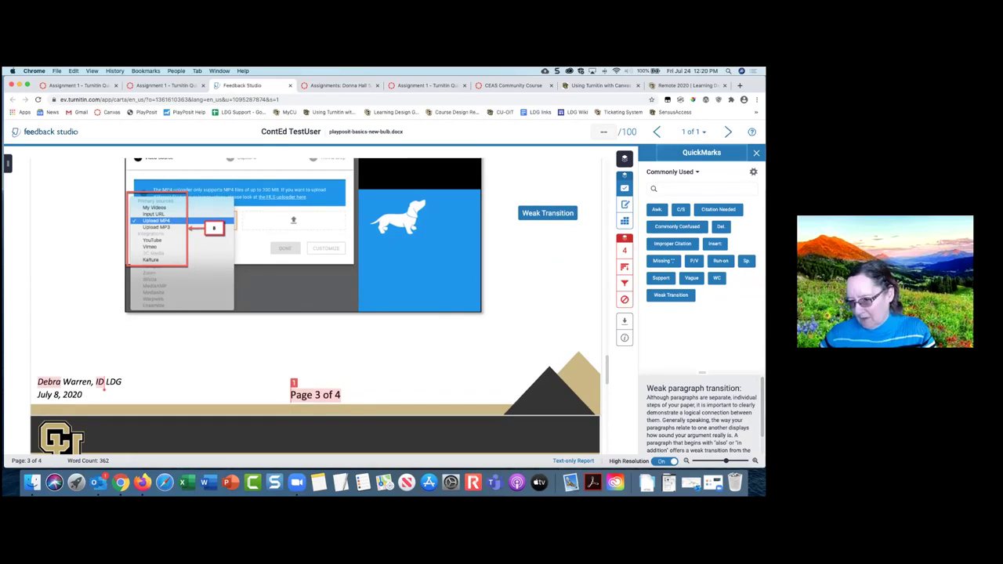
click(548, 221)
click(439, 368)
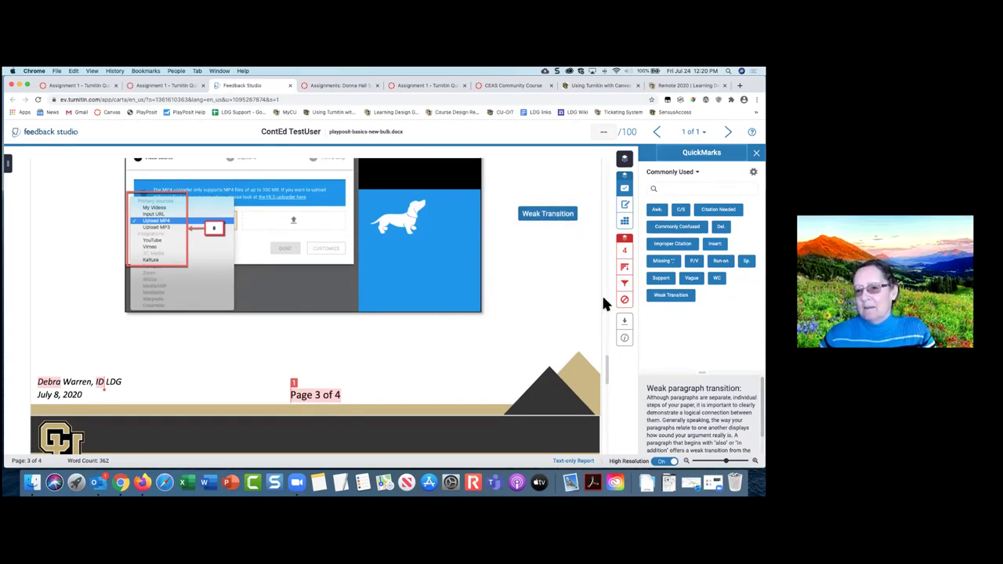
Enter "asdfasdfasdf" as the text comment in the paper's feedback summary.
click(624, 188)
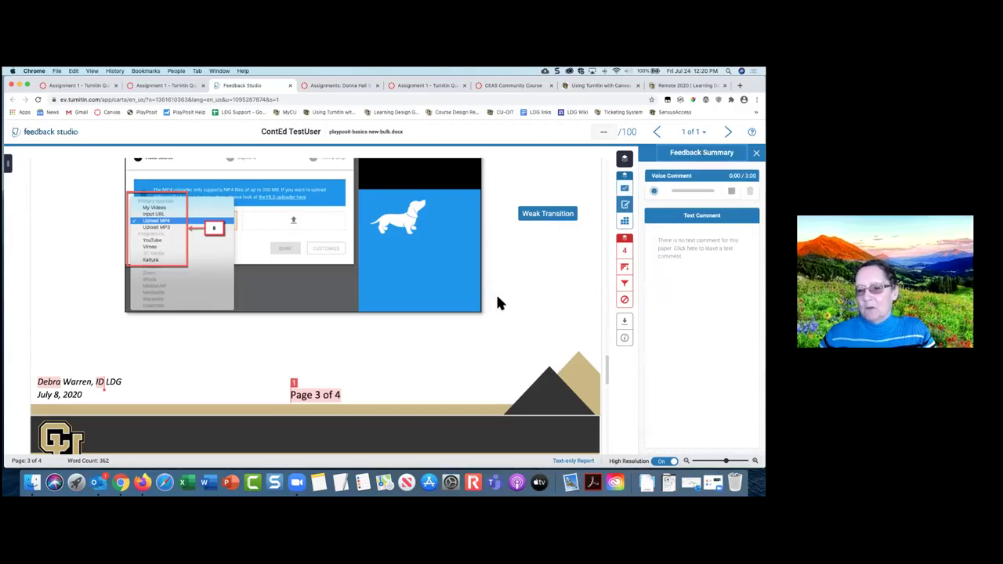
click(701, 248)
text(asdfasdfasdf)
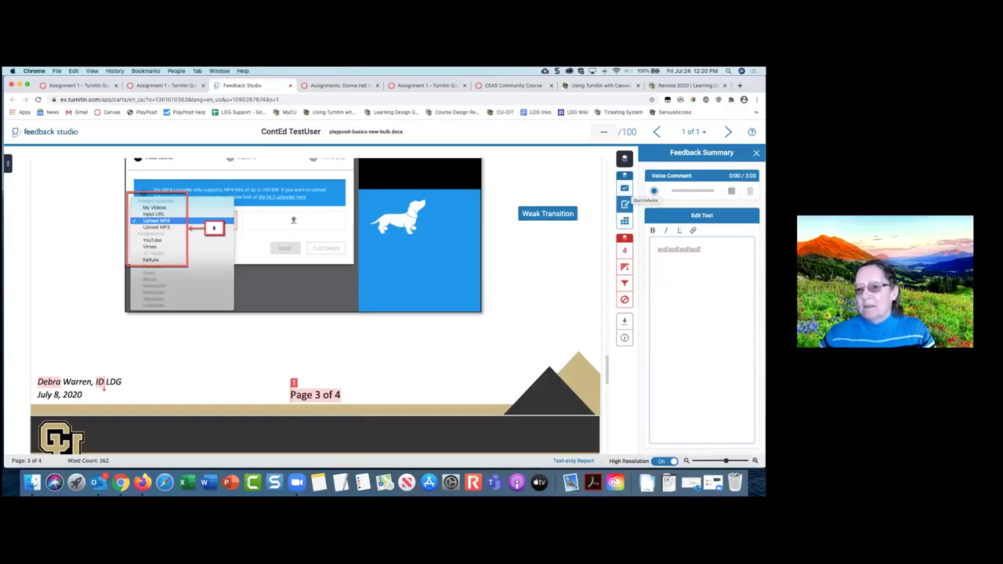
Look over the QuickMarks set, the feedback summary comment and the rubric for the paper.
click(625, 188)
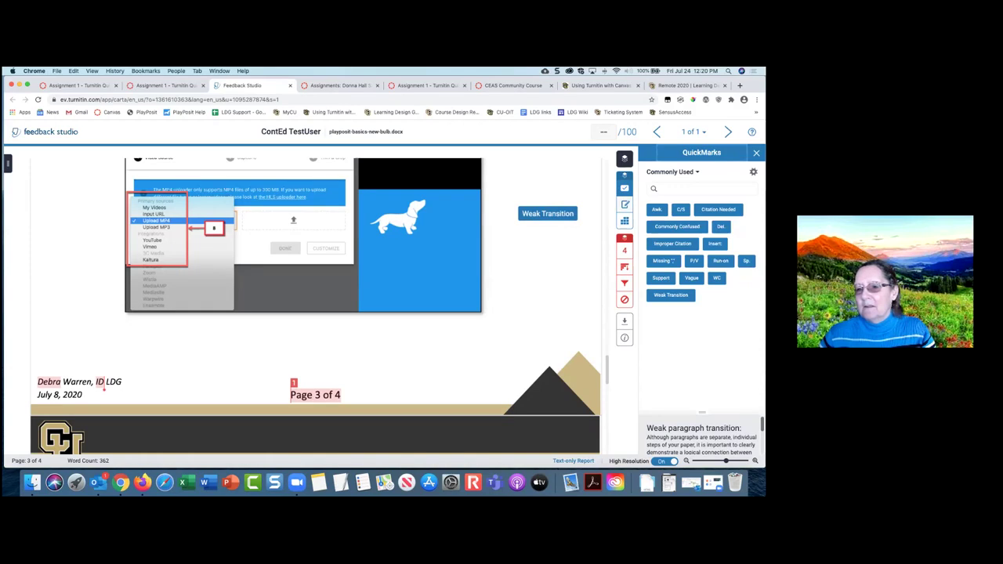
click(624, 204)
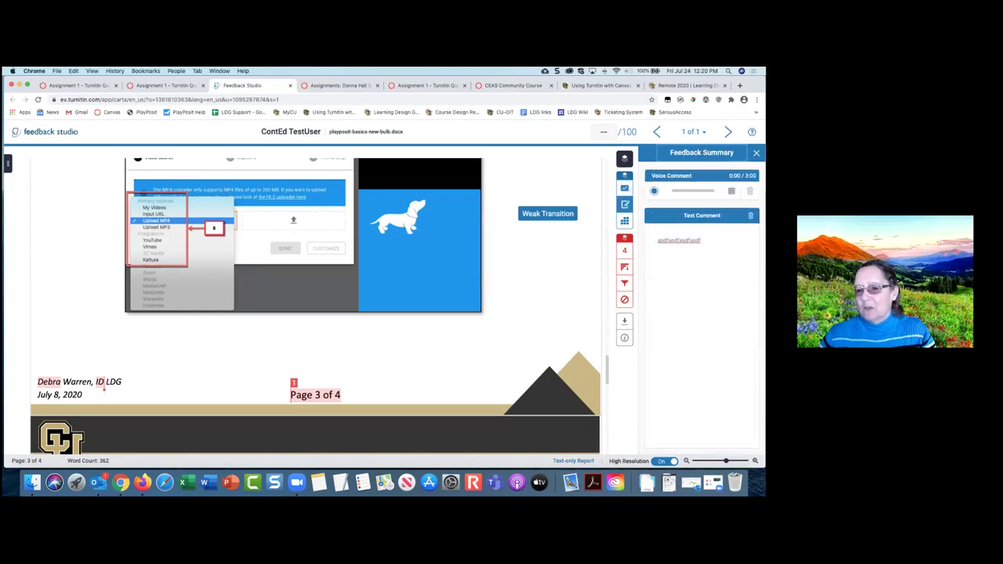
click(625, 220)
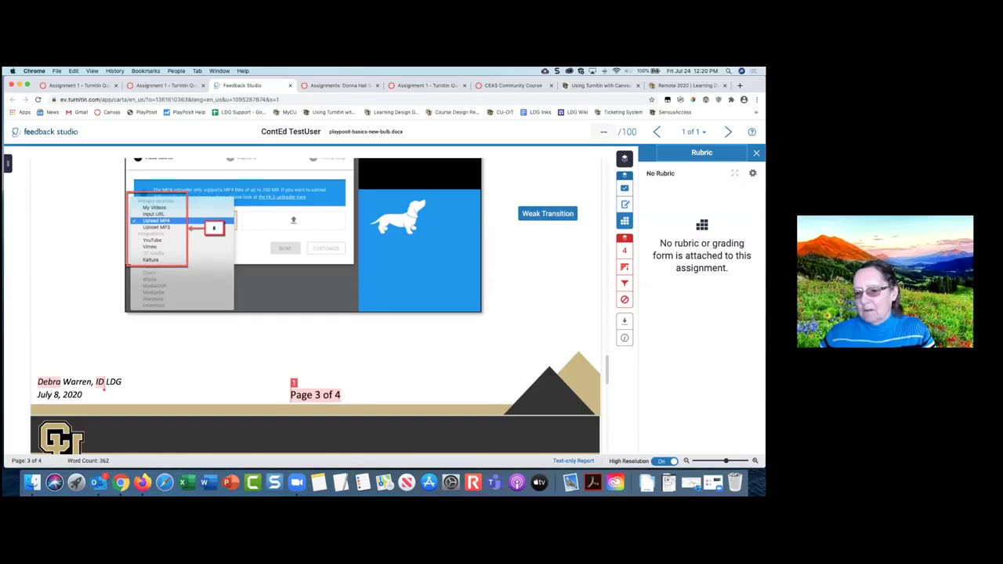
Grade the paper 95 out of 100 and close Feedback Studio to return to SpeedGrader.
click(604, 131)
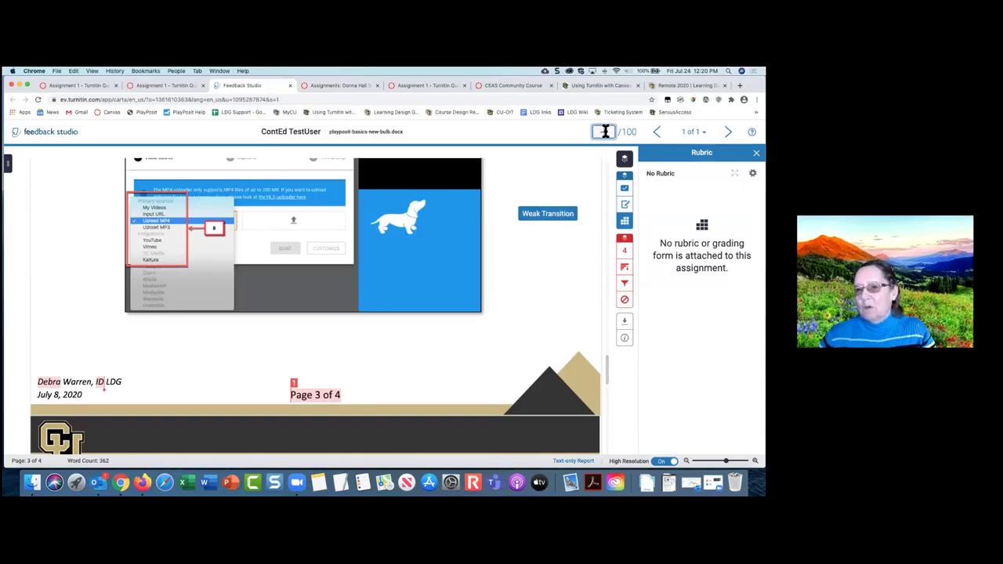
text(95)
click(550, 299)
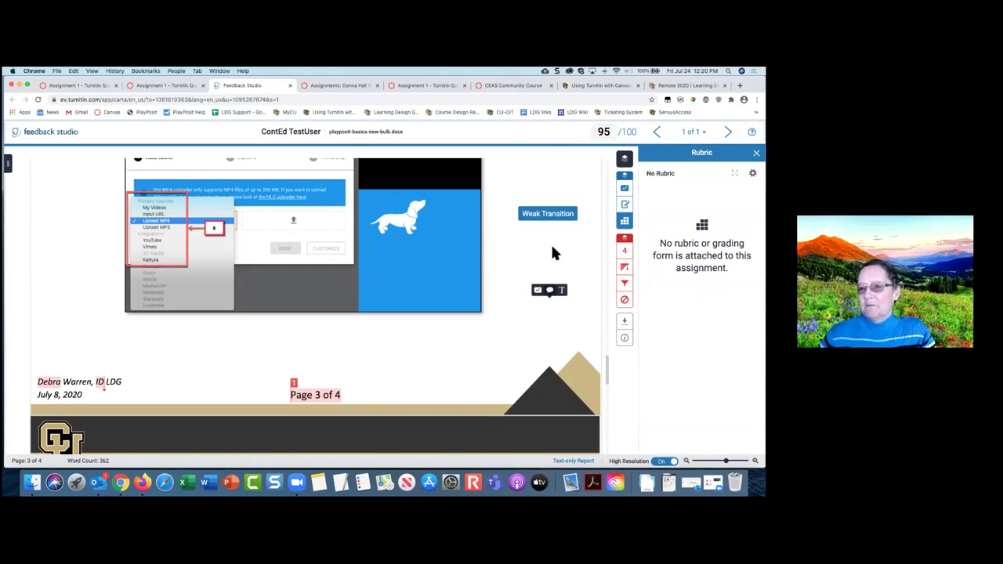
click(537, 135)
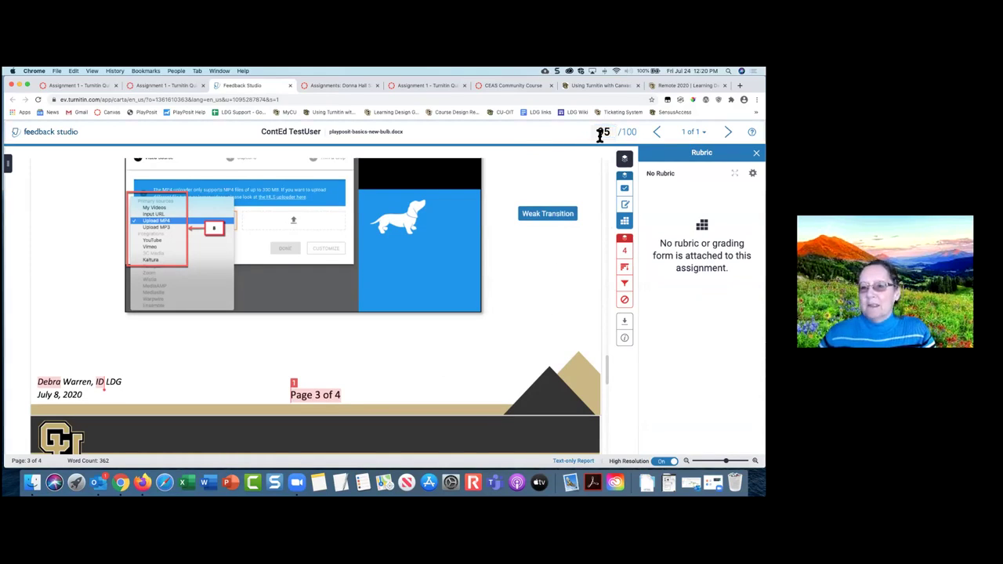
click(289, 85)
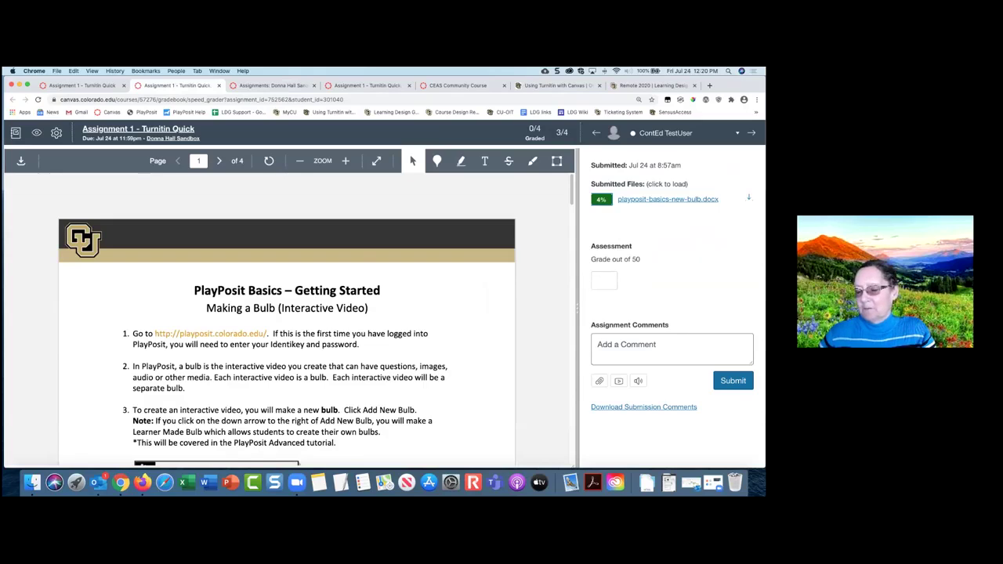
Grade the submission 95 in the SpeedGrader assessment.
click(605, 280)
text(13.5)
text(95)
key(Return)
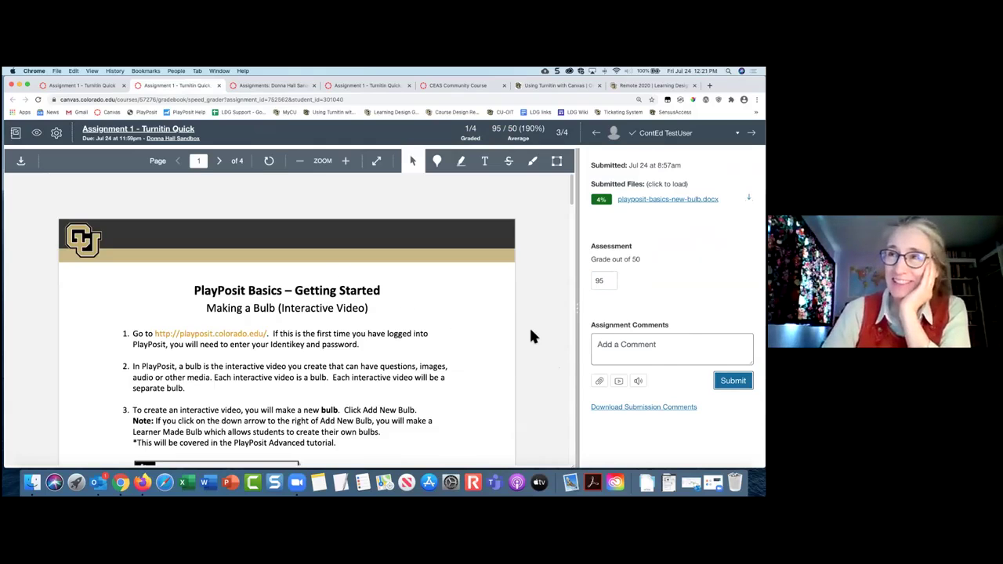
Set the submission's SpeedGrader grade to 49 out of 50.
click(605, 285)
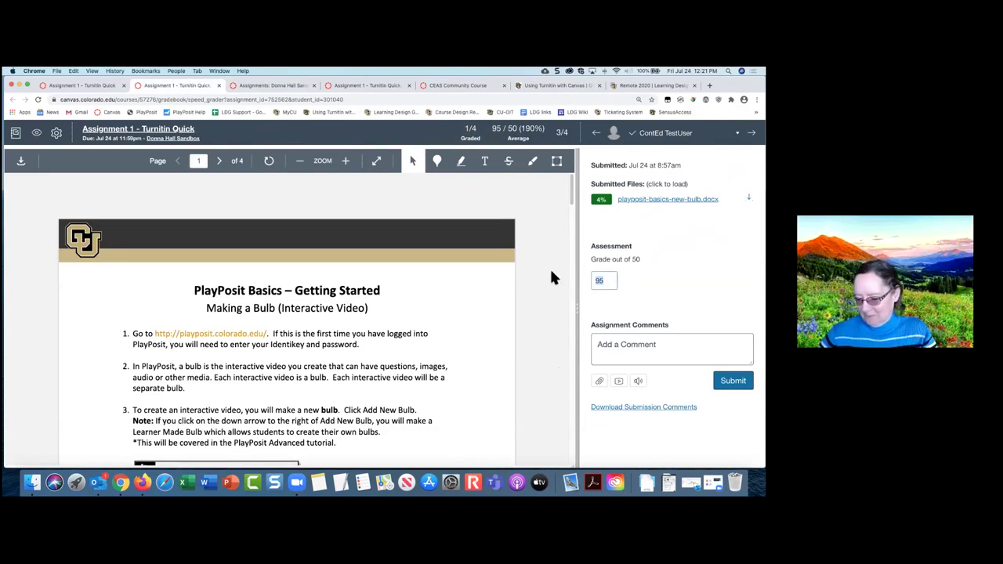
text(2)
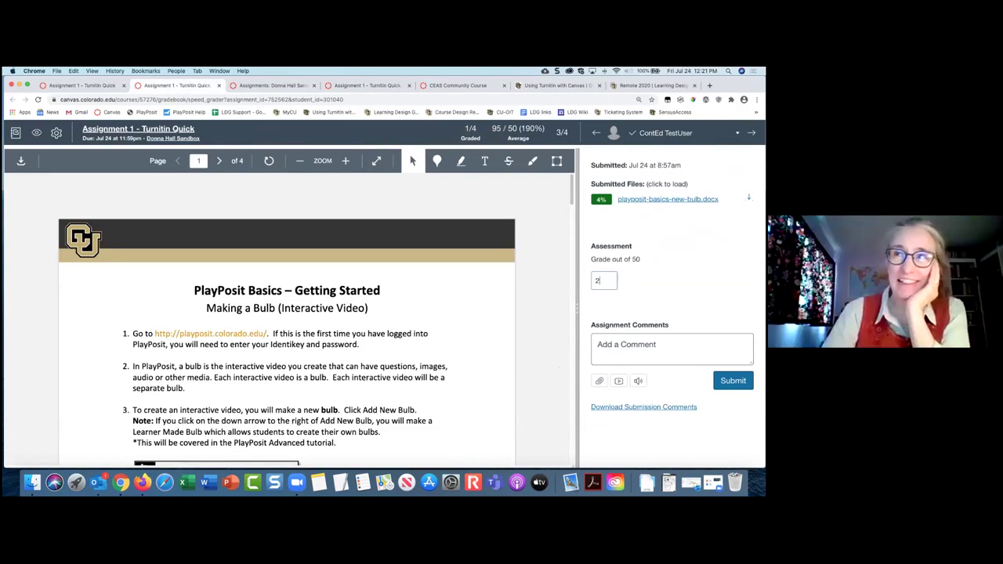
key(BackSpace)
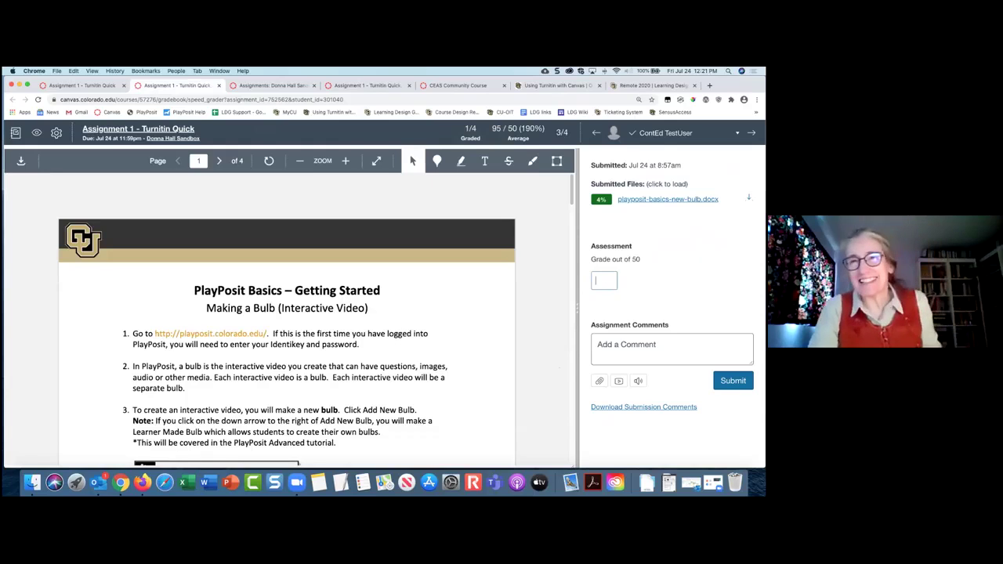
text(4)
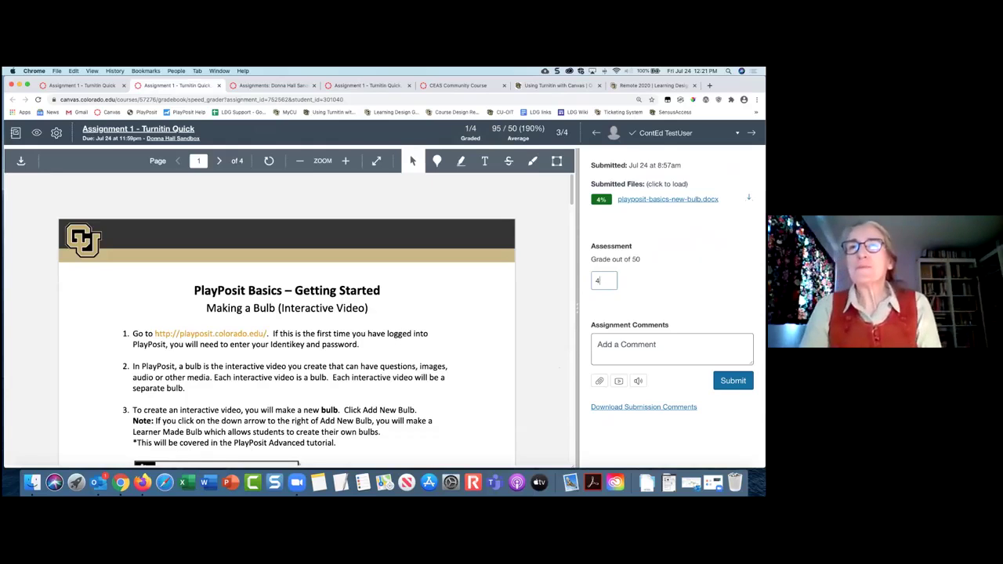
text(9)
key(Return)
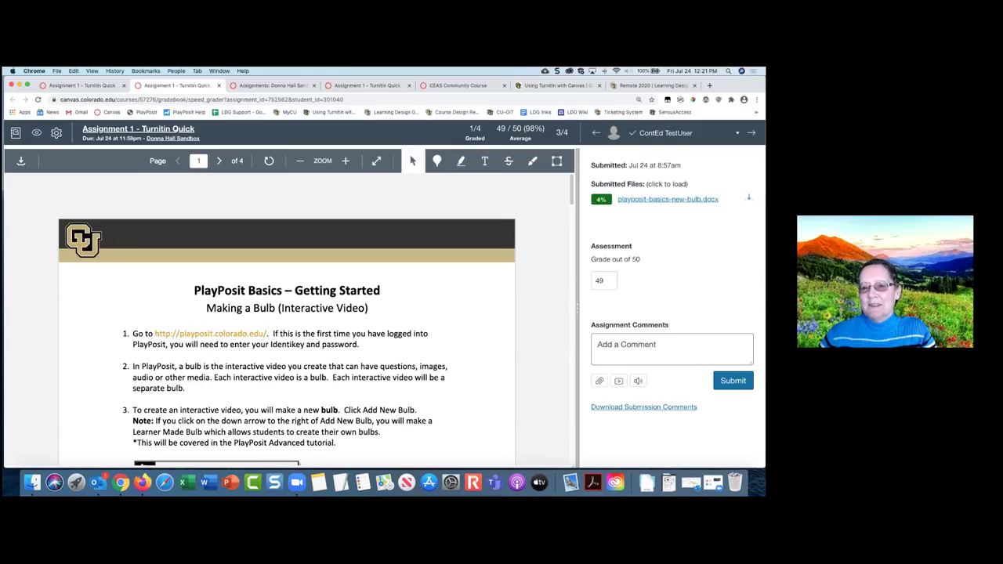
Reopen the paper in Feedback Studio to check its grade there, and return to SpeedGrader.
click(602, 201)
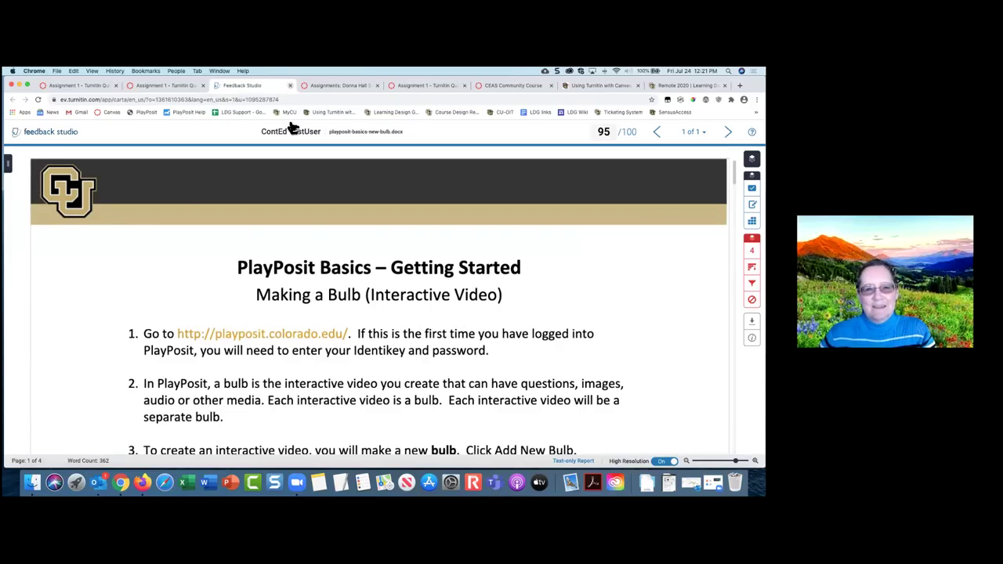
key(super+w)
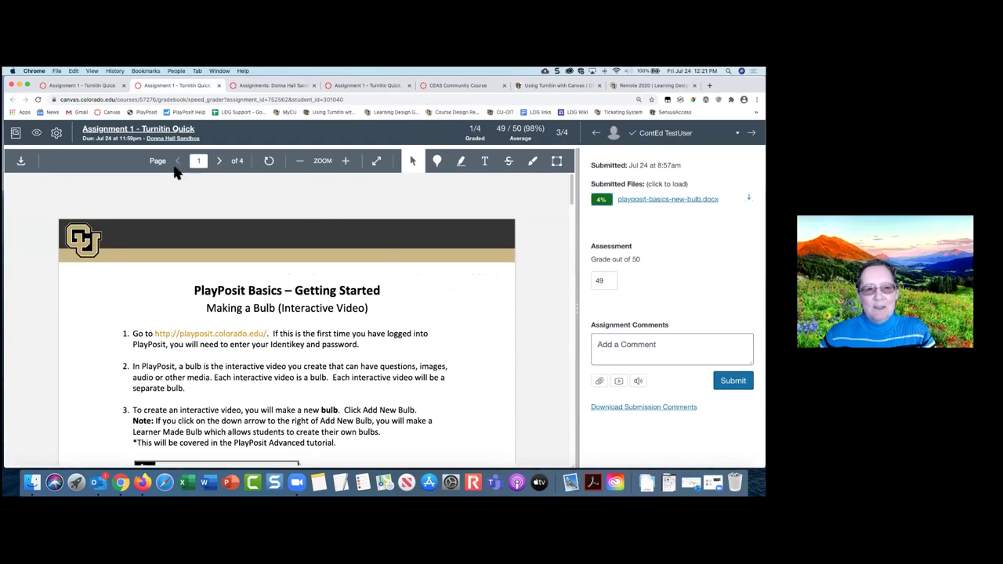
Close SpeedGrader, and open the Assignment 2 - Turnitin GradeMark submission in an enlarged Feedback Studio window.
click(218, 85)
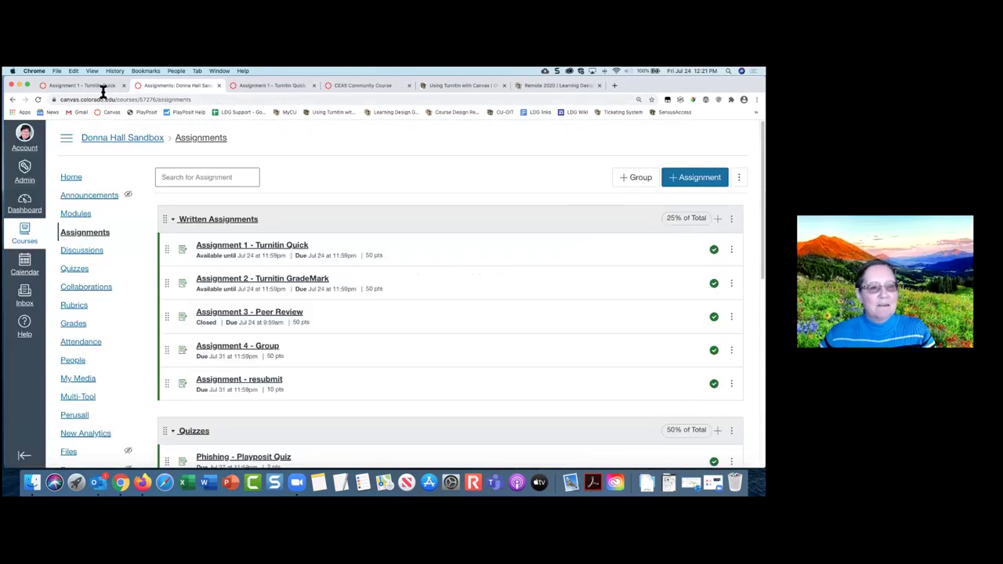
click(274, 283)
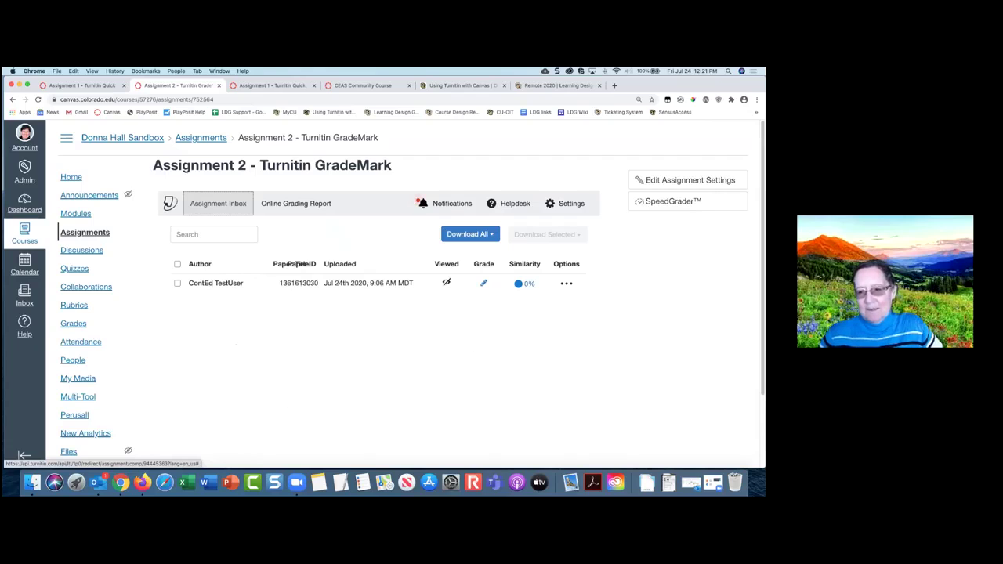
click(673, 202)
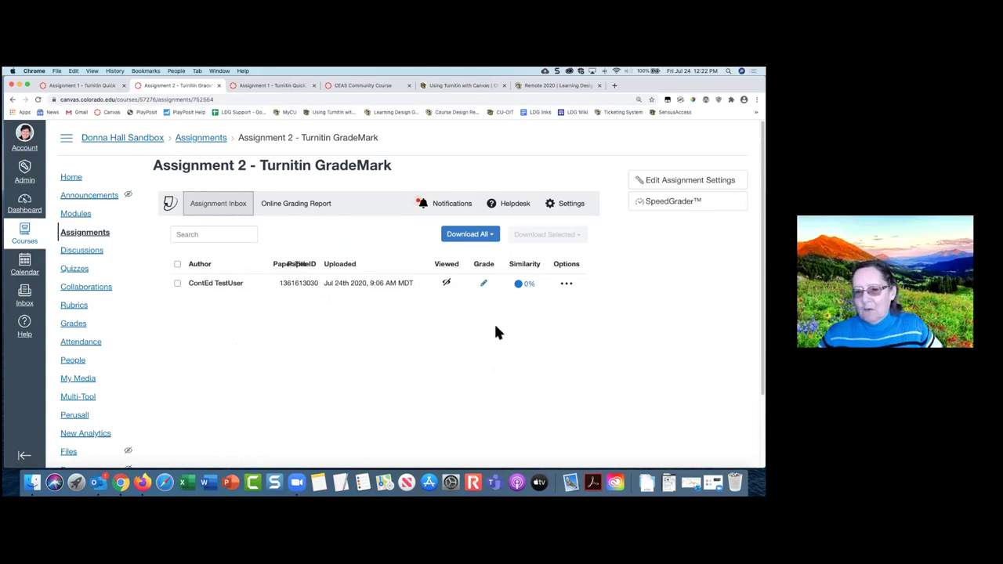
click(485, 284)
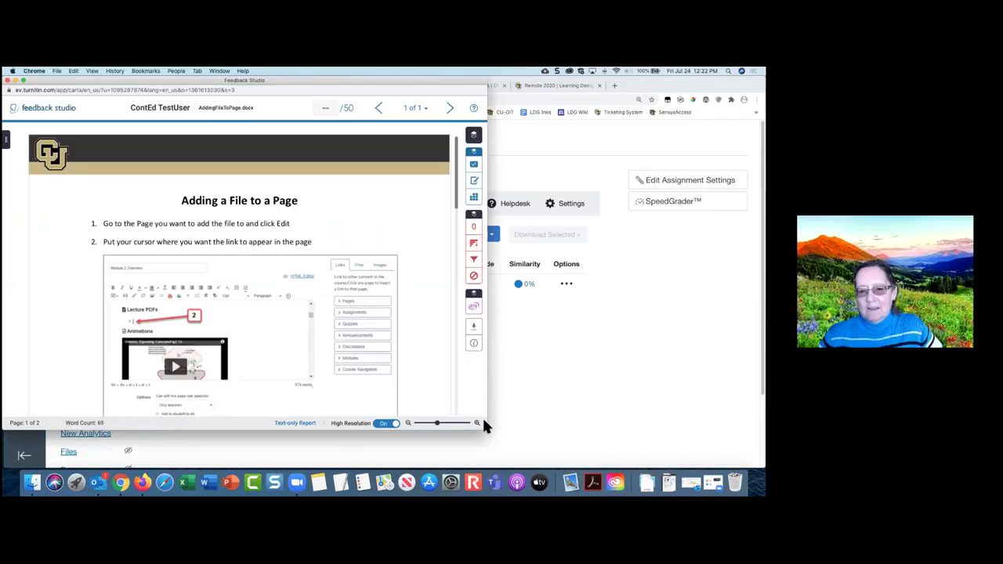
drag(485, 427, 685, 447)
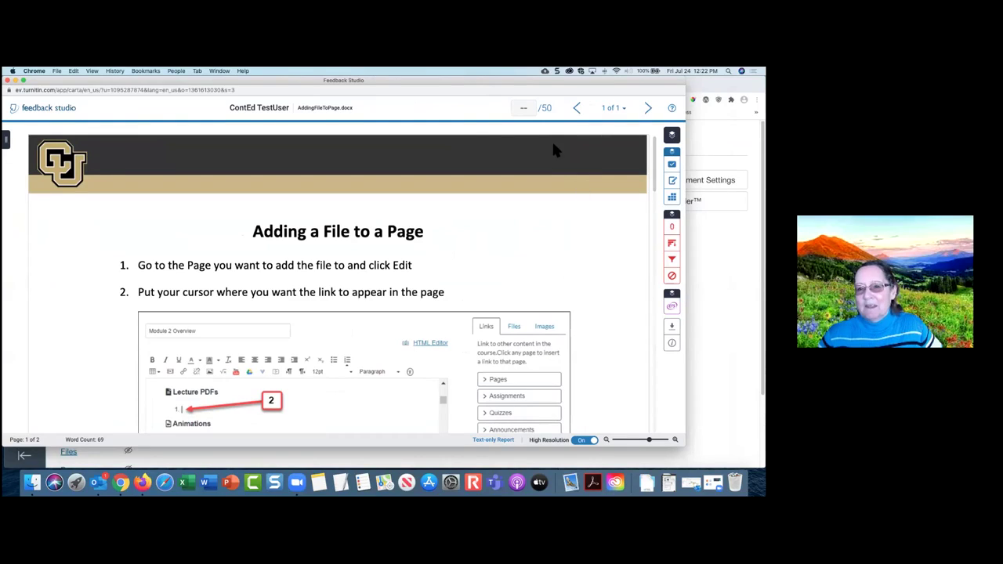
Grade the AddingFileToPage.docx paper 50 out of 50 in Feedback Studio.
click(523, 108)
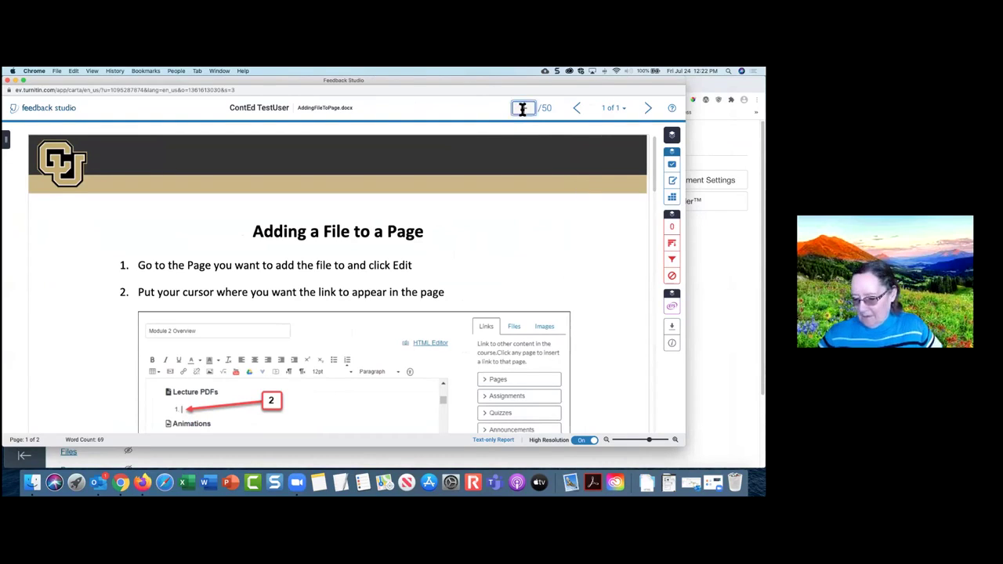
text(50)
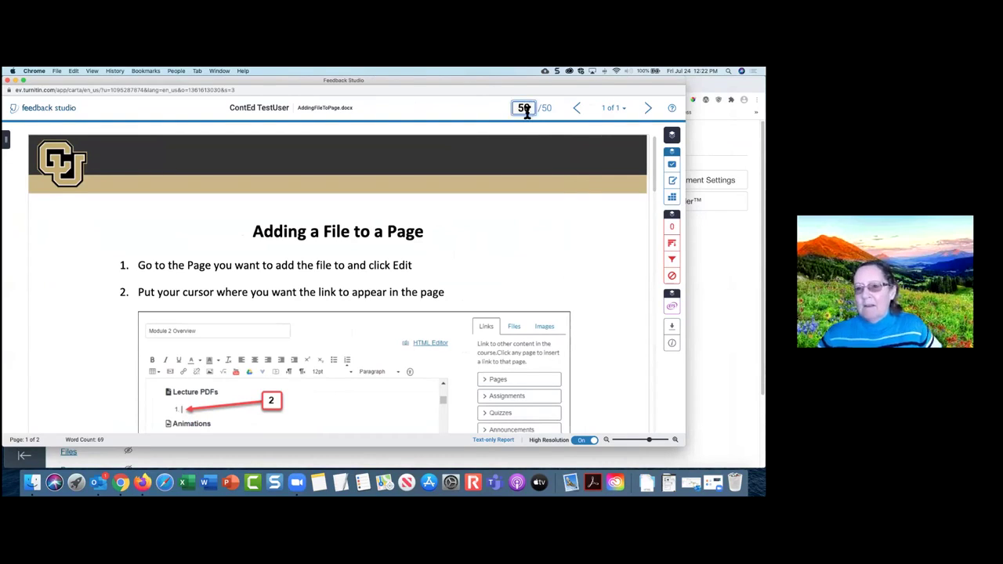
click(553, 215)
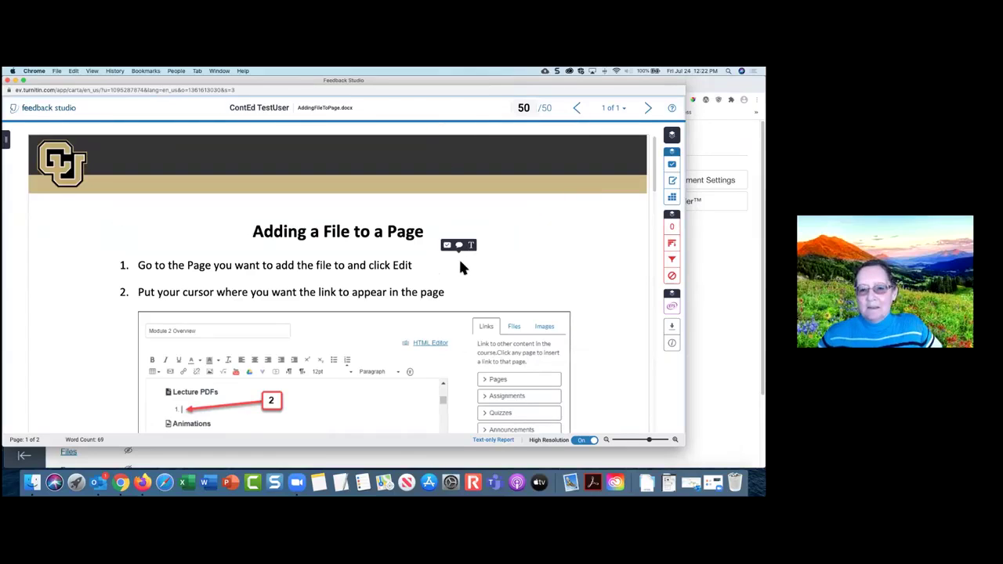
Add inline text "sFDasdfasDFasdfasDFSADF" beside the paper's first instruction and a bubble comment "asdaSDasdasD" at its word "add".
text(sFDasdfasDFasdfasDFSADF)
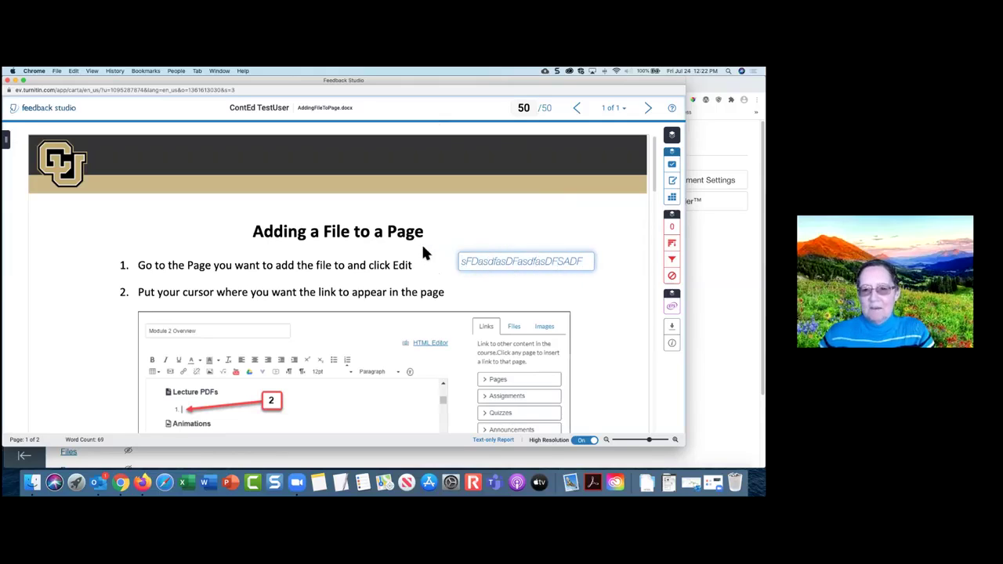
click(379, 296)
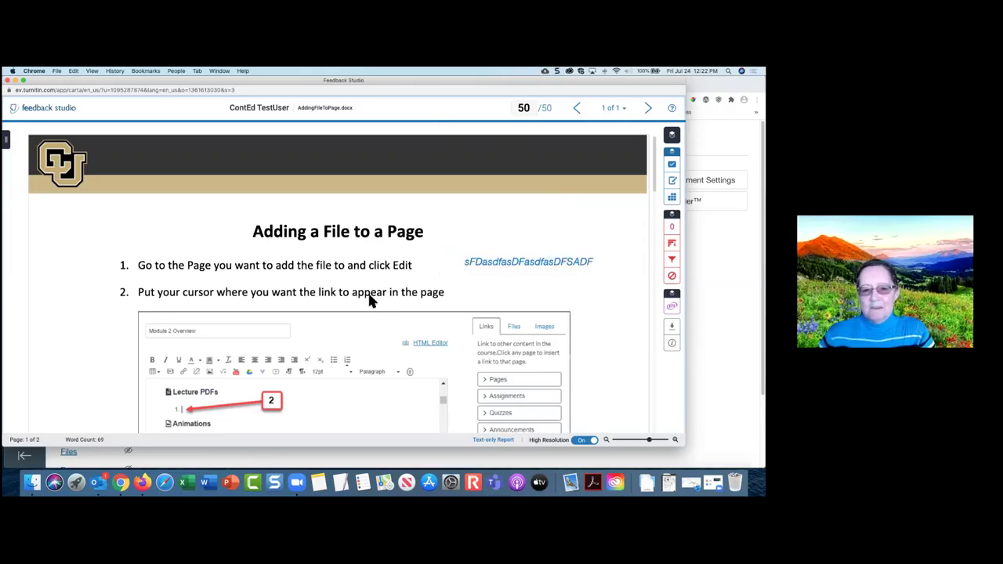
click(282, 269)
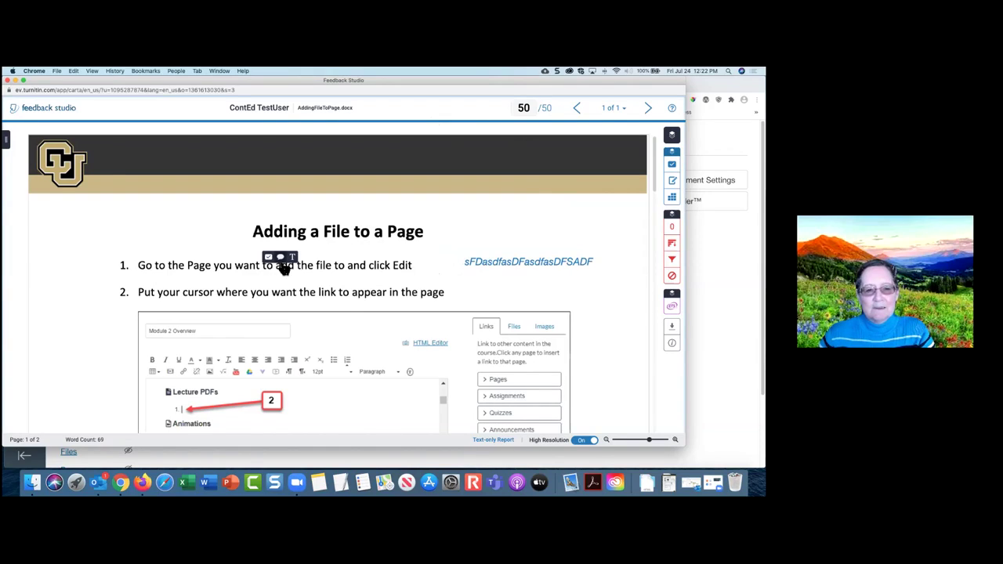
click(280, 258)
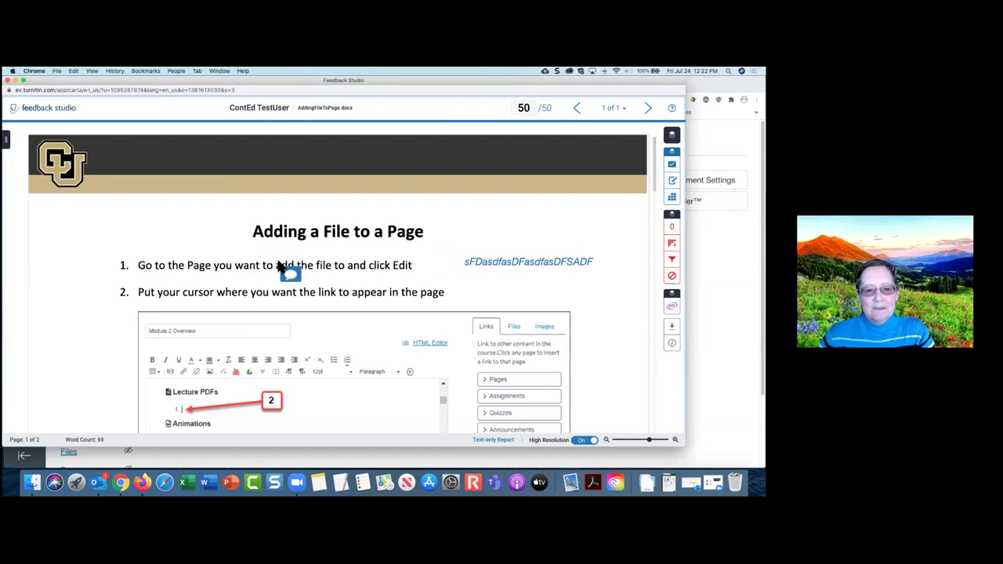
text(asdaSDasdasD)
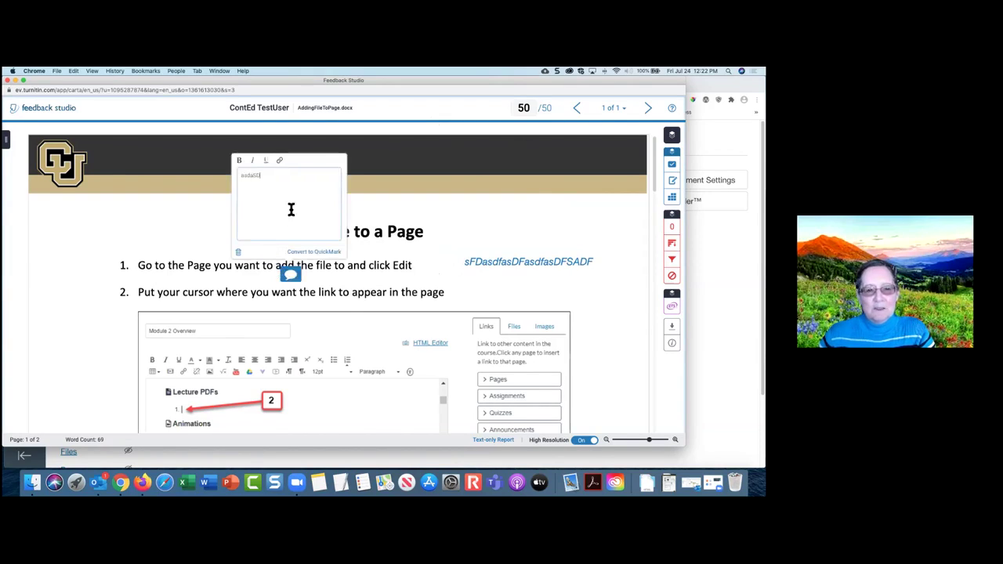
click(404, 302)
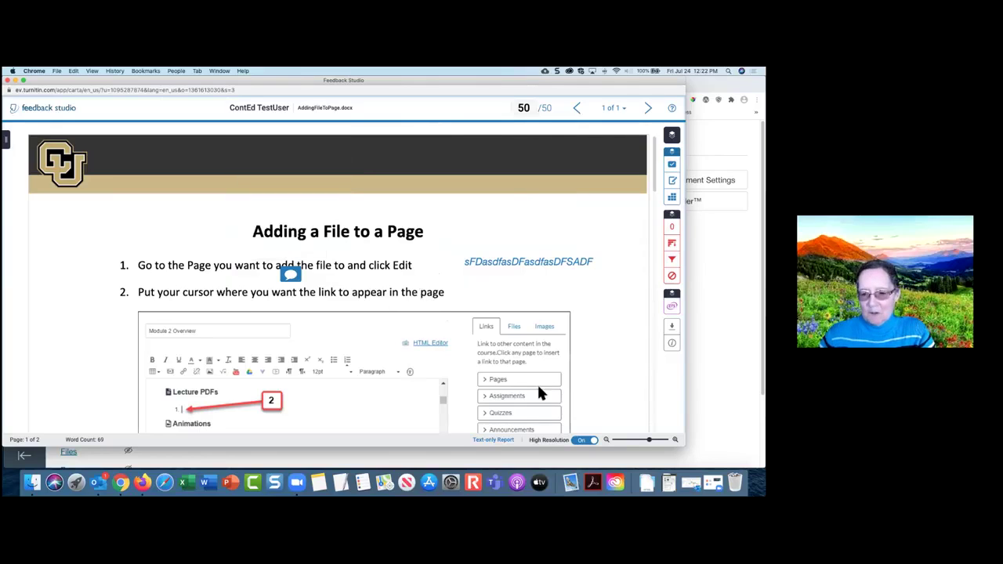
click(630, 366)
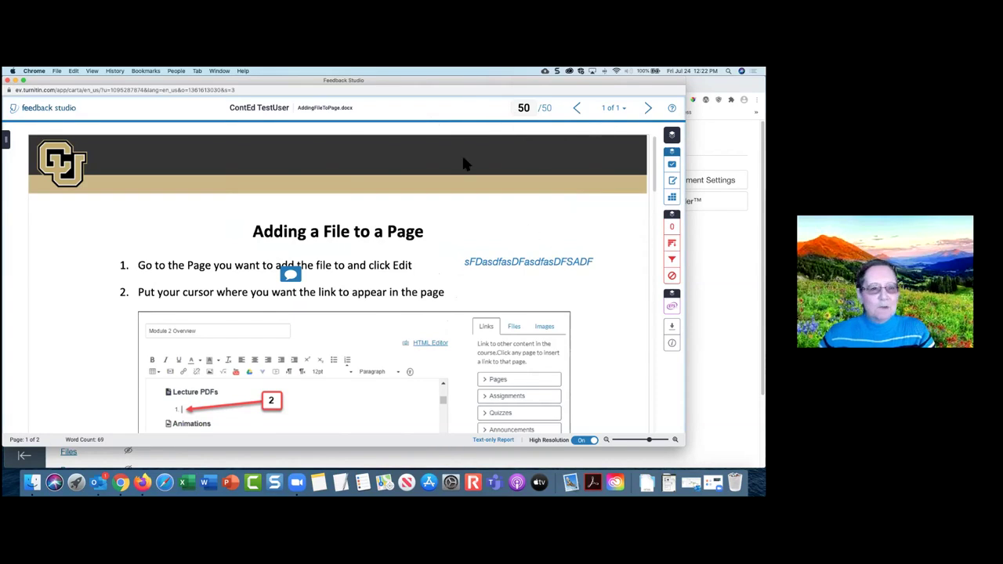
Close the Feedback Studio window and open the course gradebook.
drag(244, 78, 328, 127)
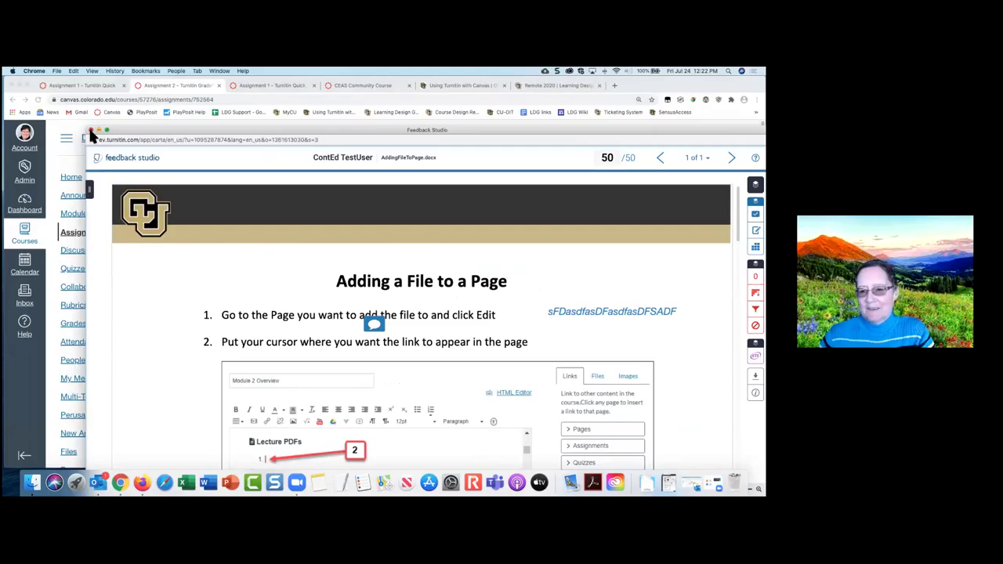
click(91, 130)
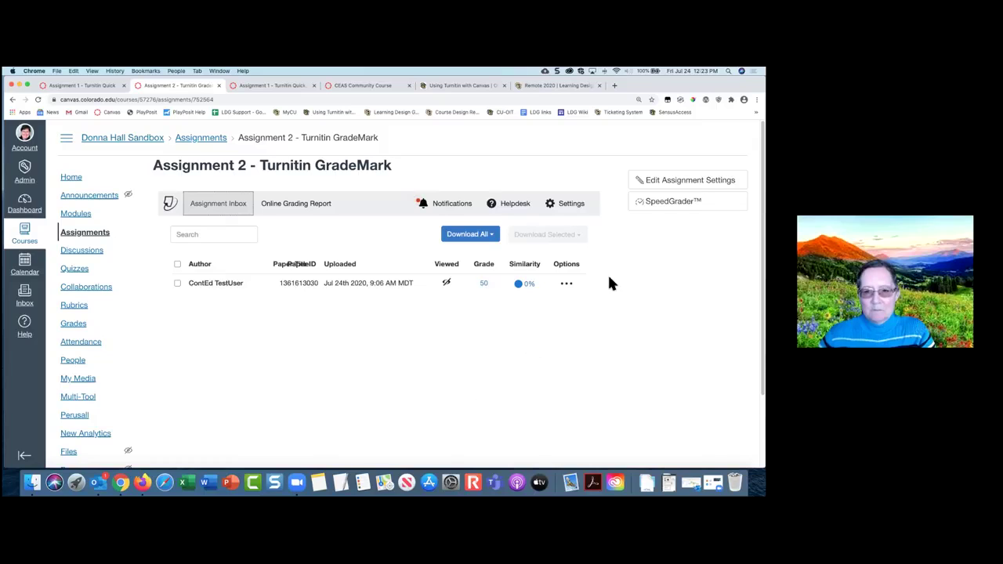
click(73, 324)
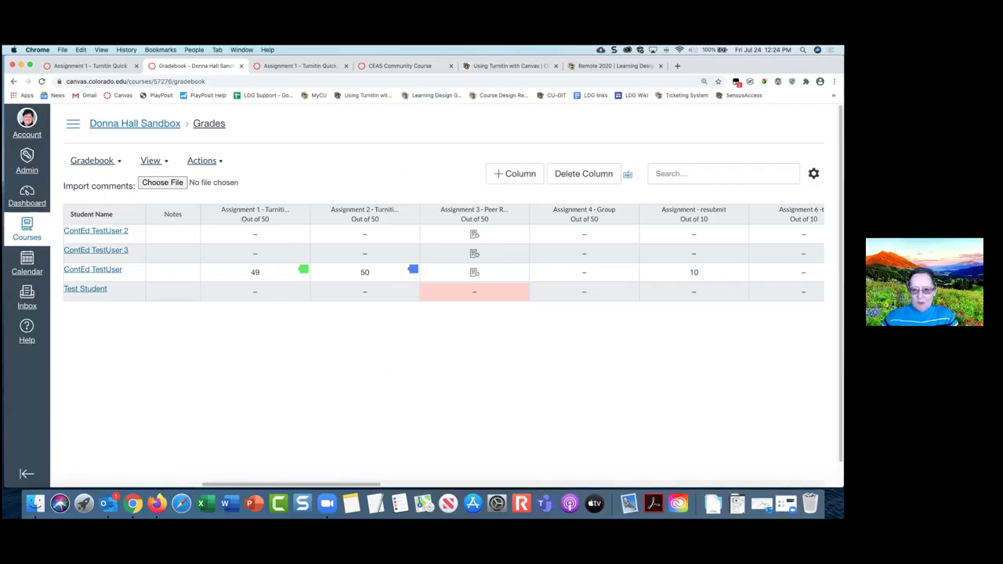
Set the gradebook's grade posting policy to Manually Post Grades and save the settings.
click(814, 173)
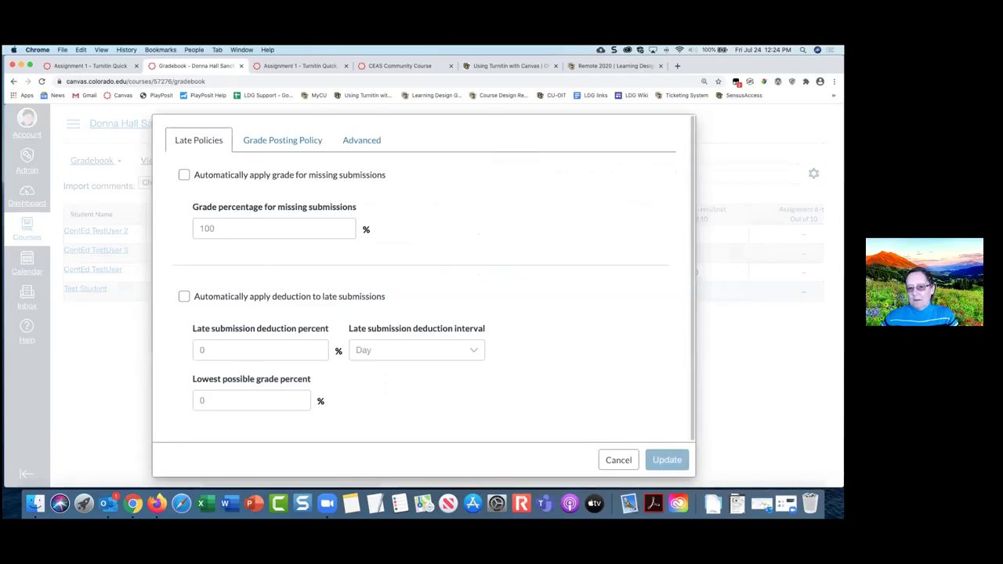
click(287, 141)
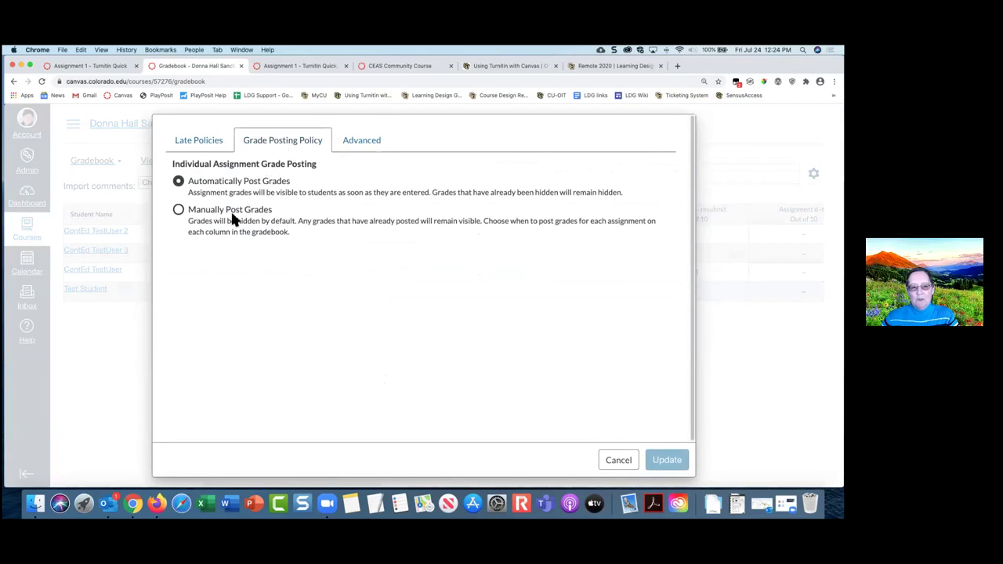
click(179, 211)
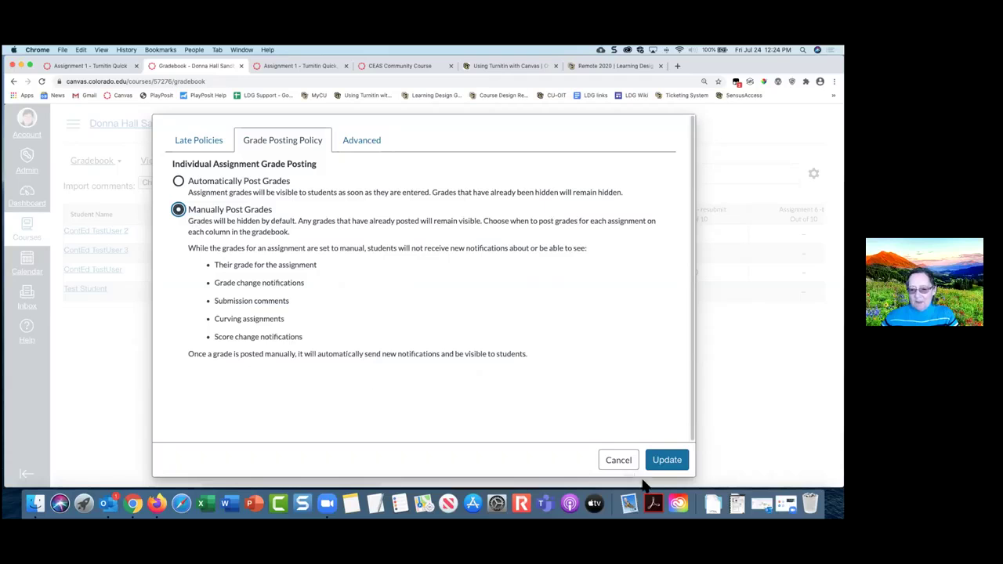
click(666, 461)
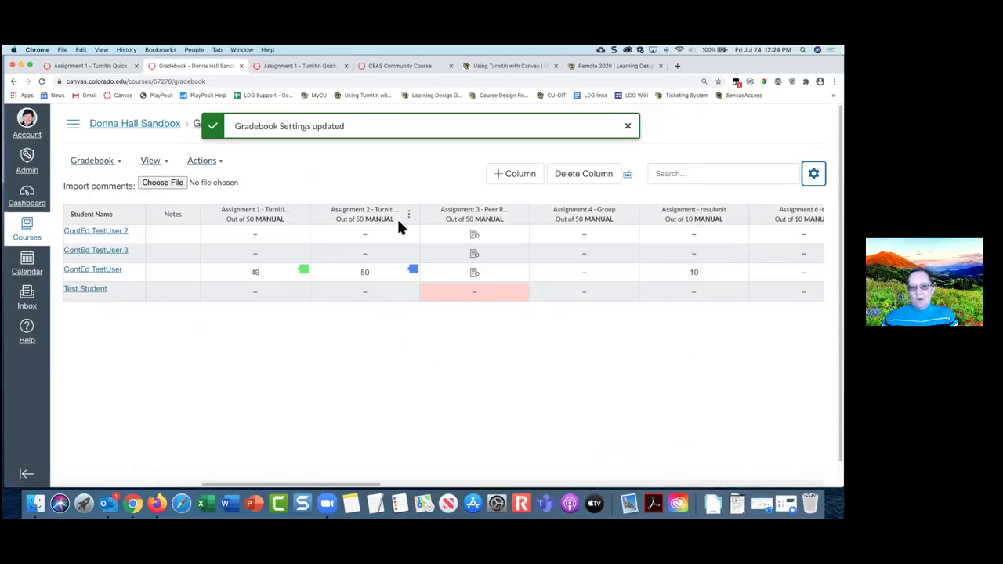
Look over the Assignment 2 column's grading options and the graded student's grade details down to the comments.
click(409, 215)
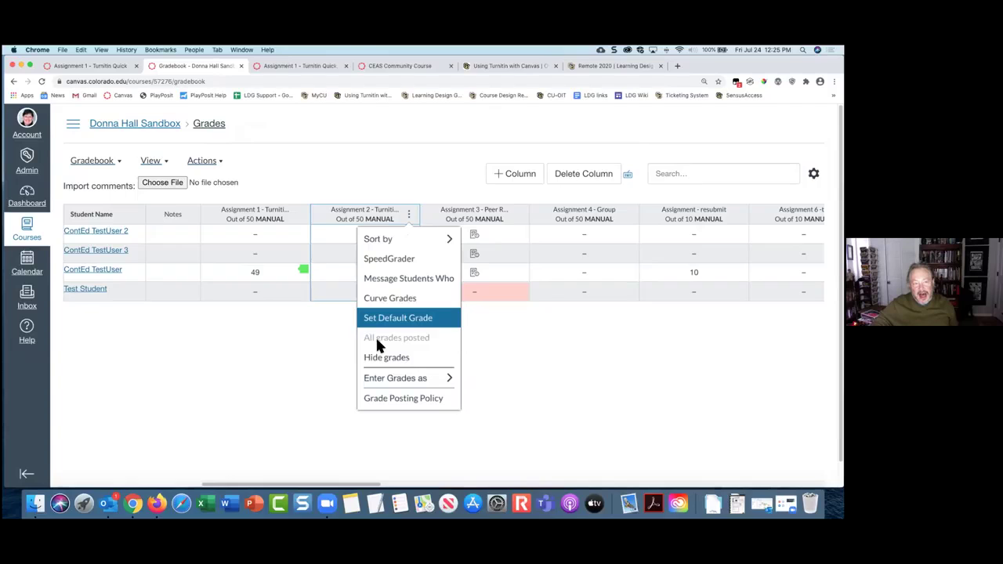
key(Escape)
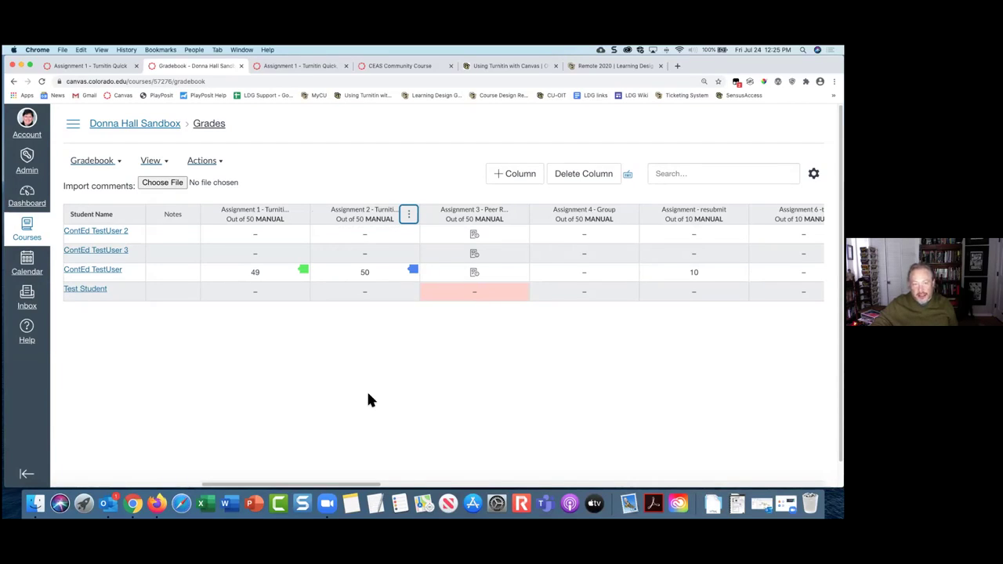
click(403, 276)
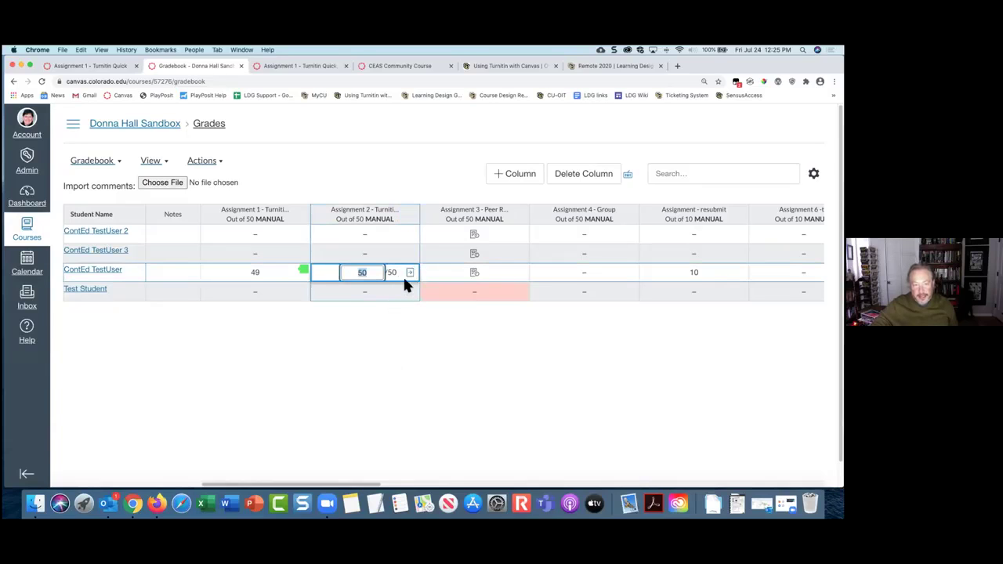
click(410, 272)
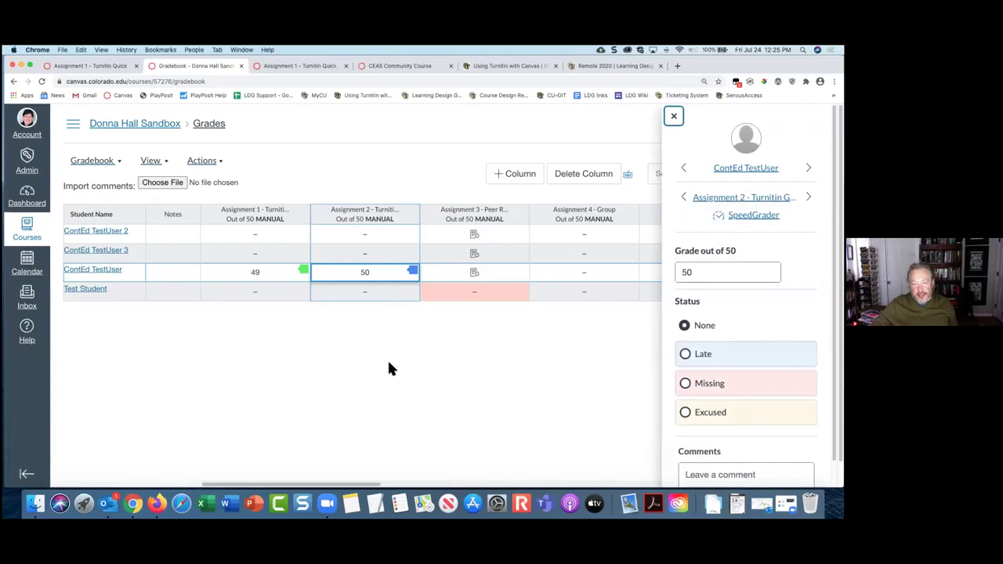
scroll(750, 295, down, 2)
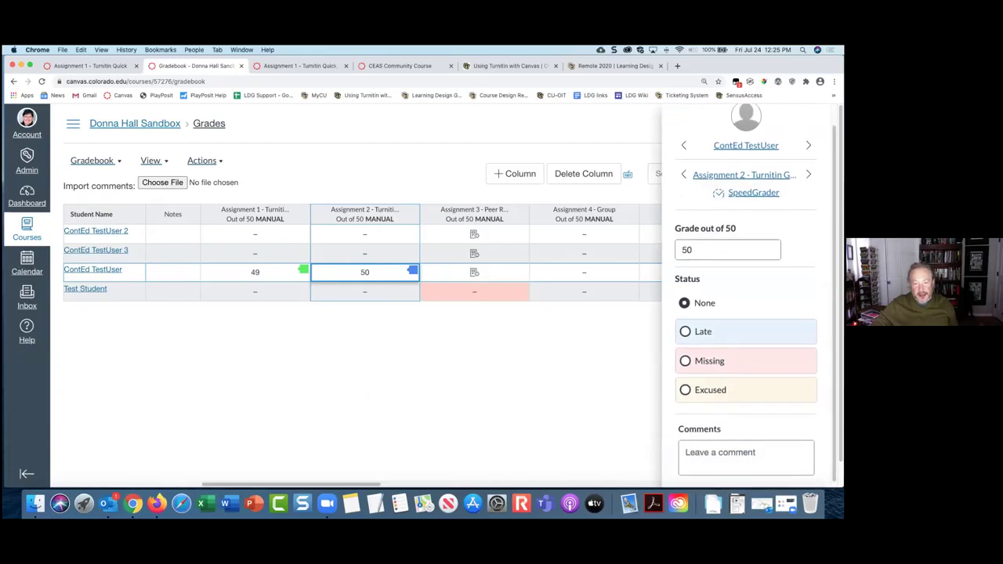
Close the student's grade details and look across the gradebook's assignment columns.
click(485, 382)
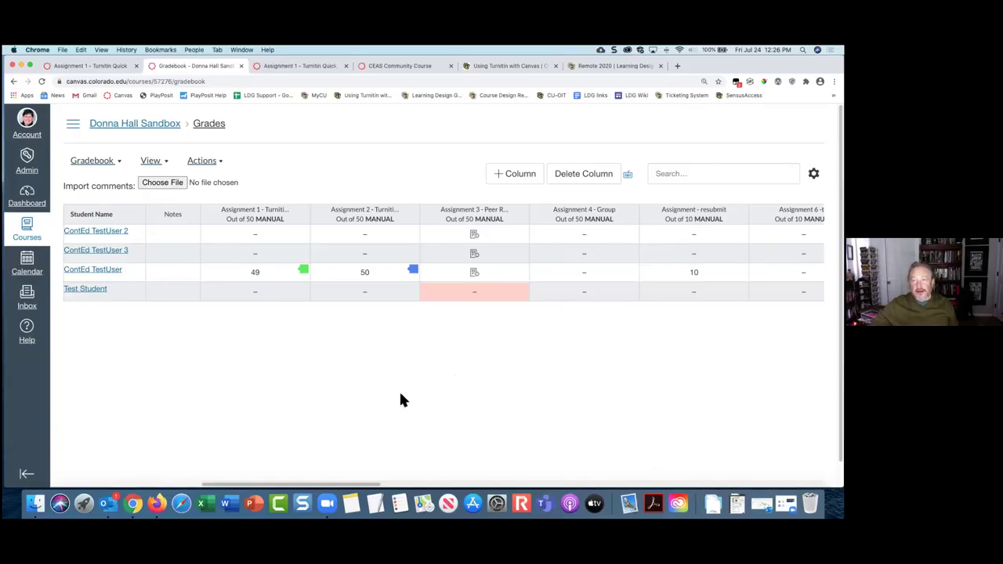
scroll(352, 481, right, 2)
scroll(457, 471, right, 5)
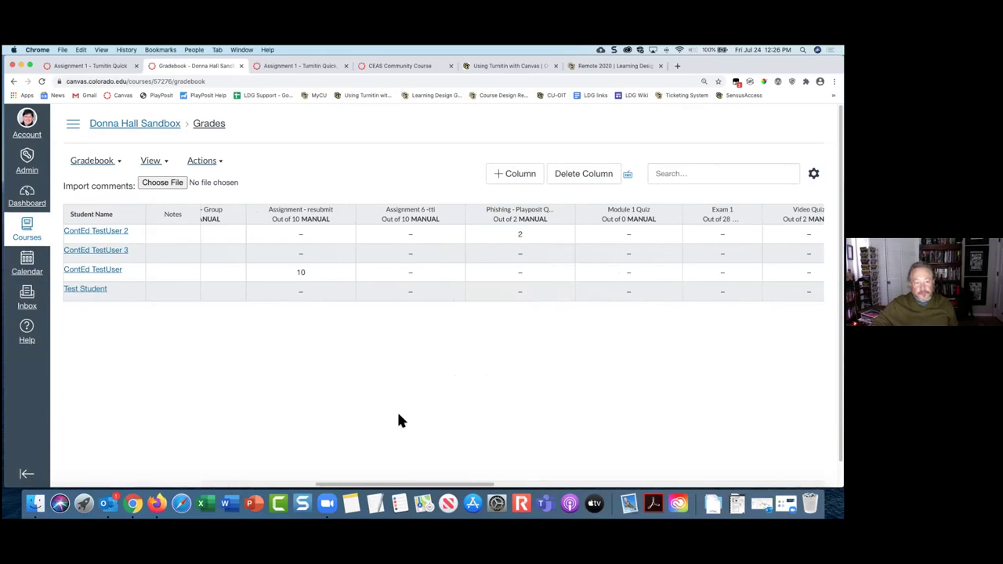
scroll(226, 474, left, 5)
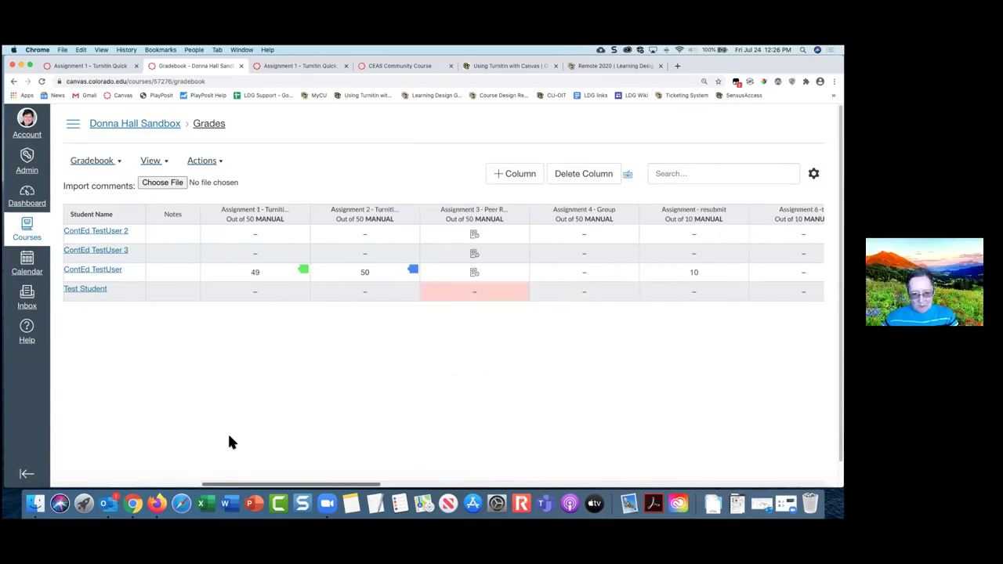
Start a new assignment from the course's assignments list and set its submission type to Online.
click(94, 65)
click(221, 124)
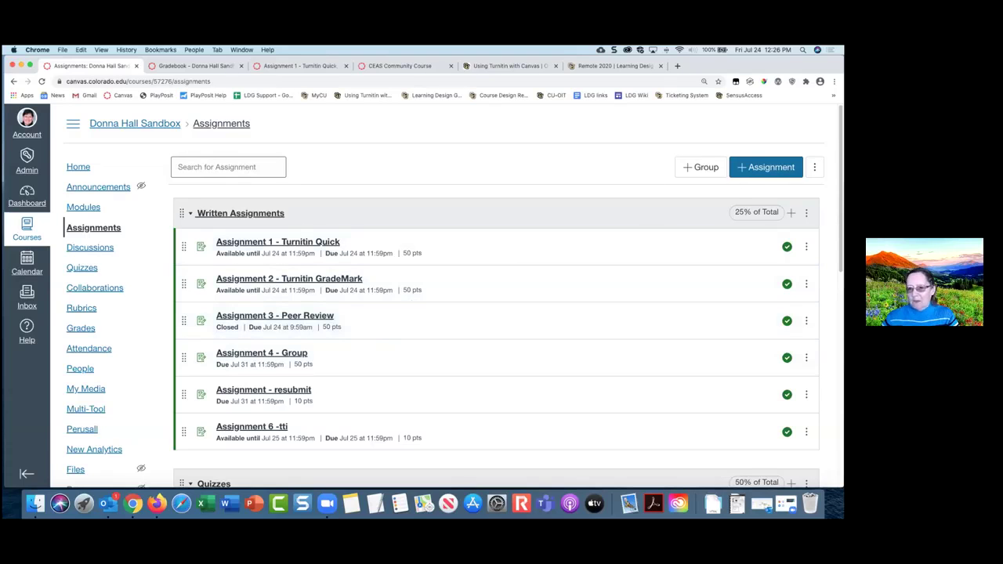
click(766, 167)
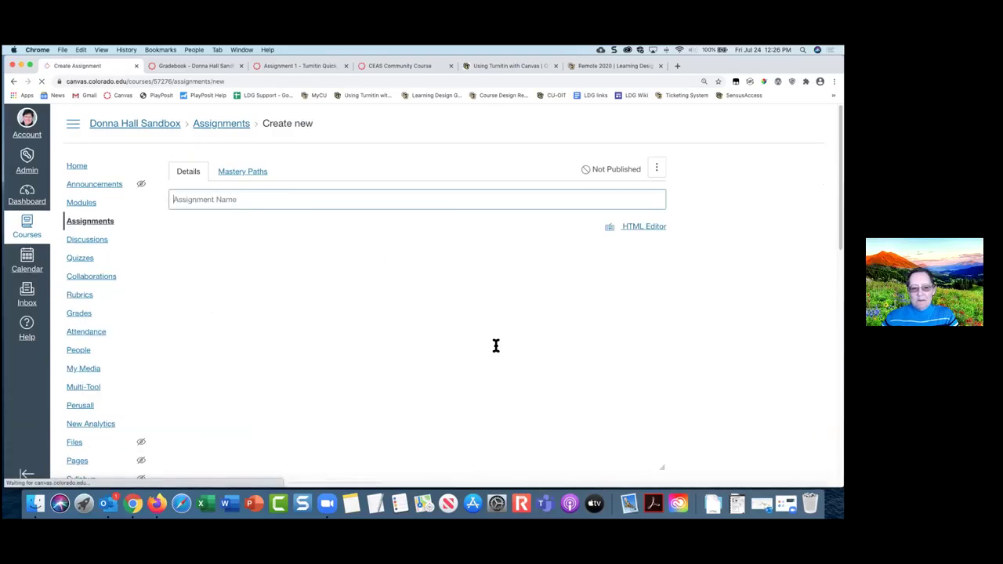
scroll(439, 321, down, 5)
scroll(440, 324, down, 5)
scroll(440, 324, up, 2)
scroll(441, 325, up, 3)
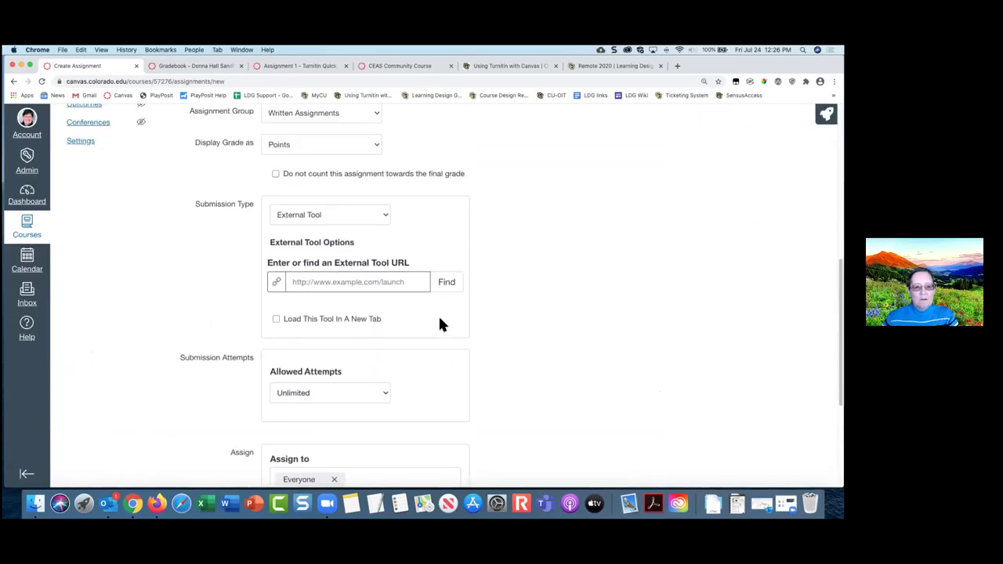
scroll(440, 324, down, 5)
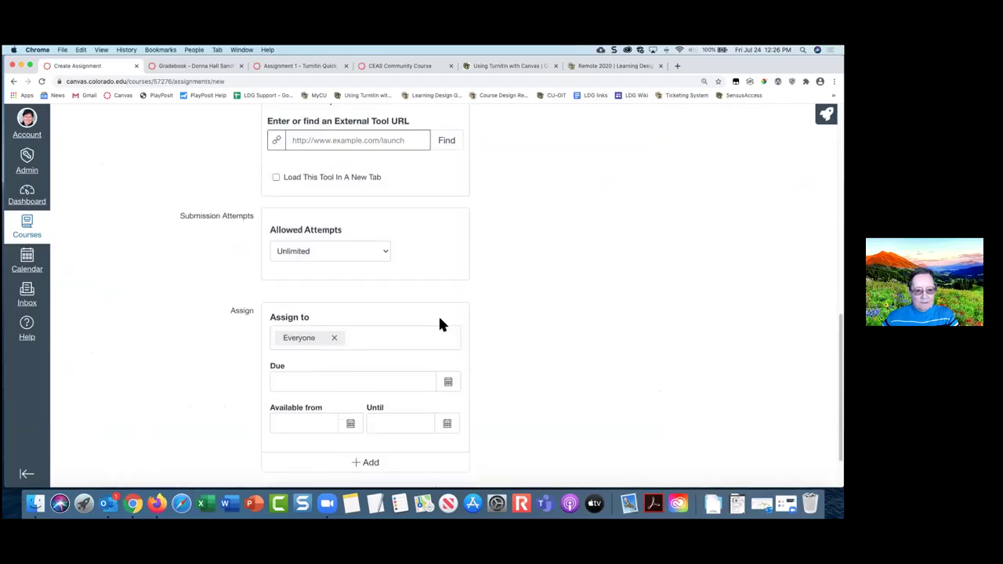
scroll(349, 235, up, 1)
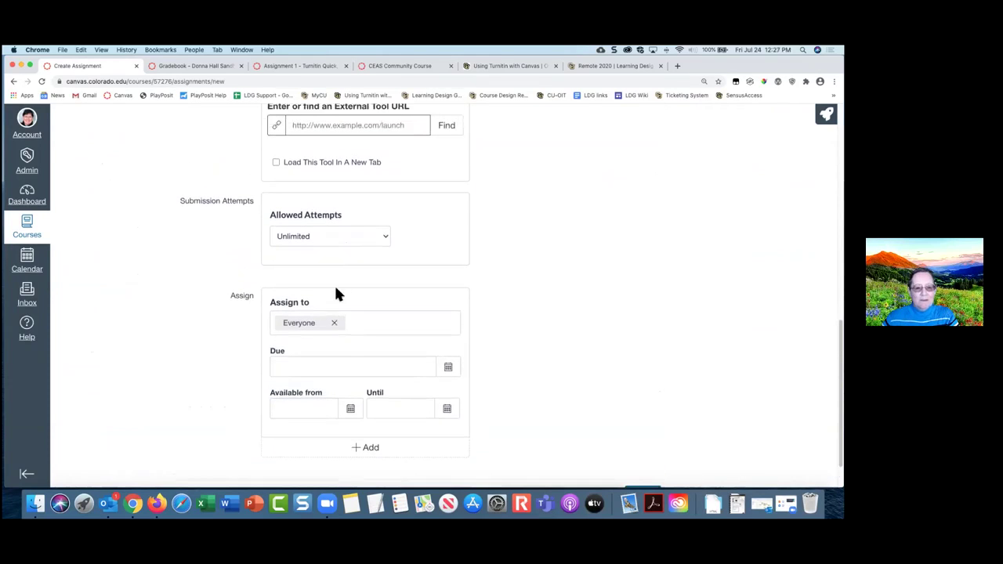
scroll(341, 228, up, 3)
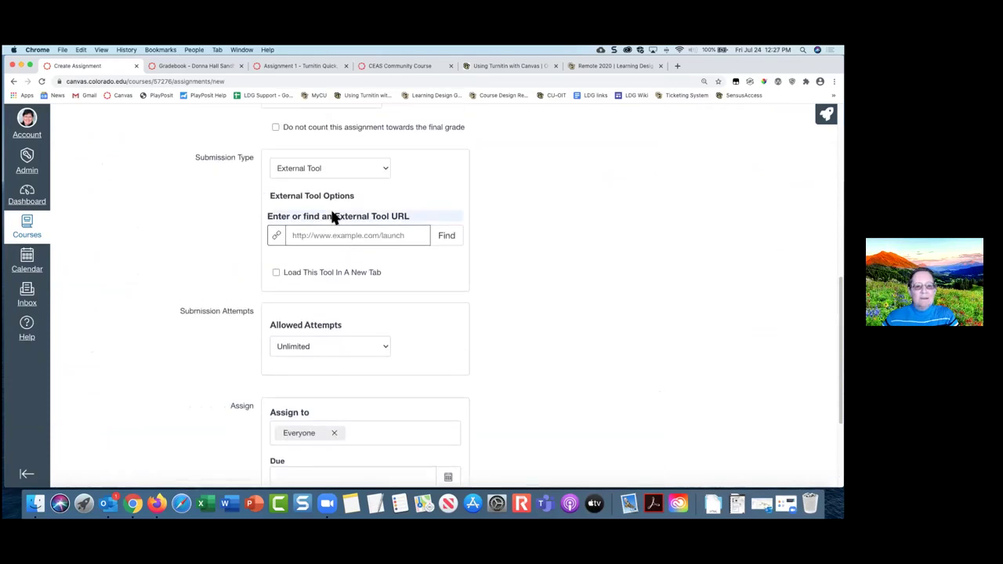
click(330, 205)
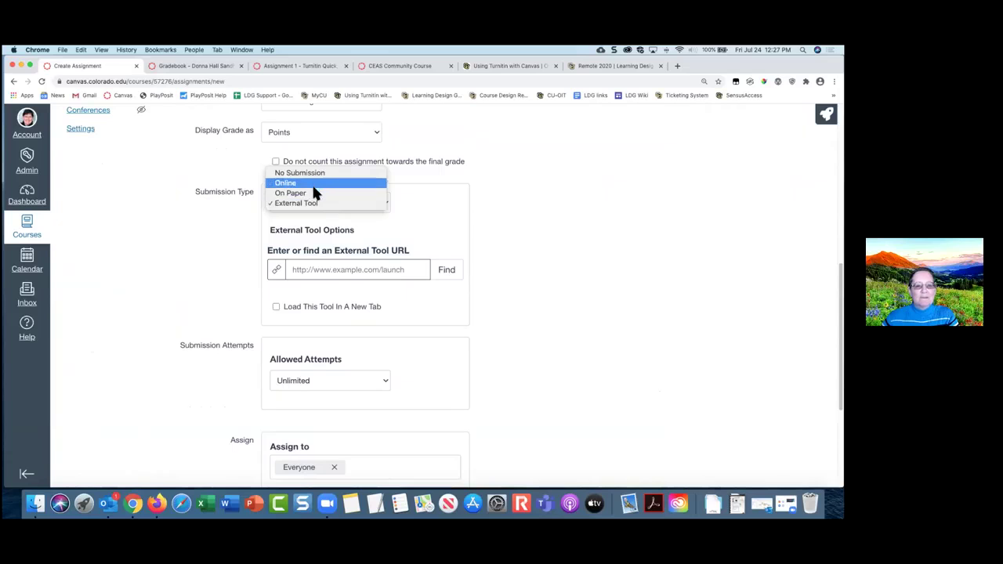
click(310, 185)
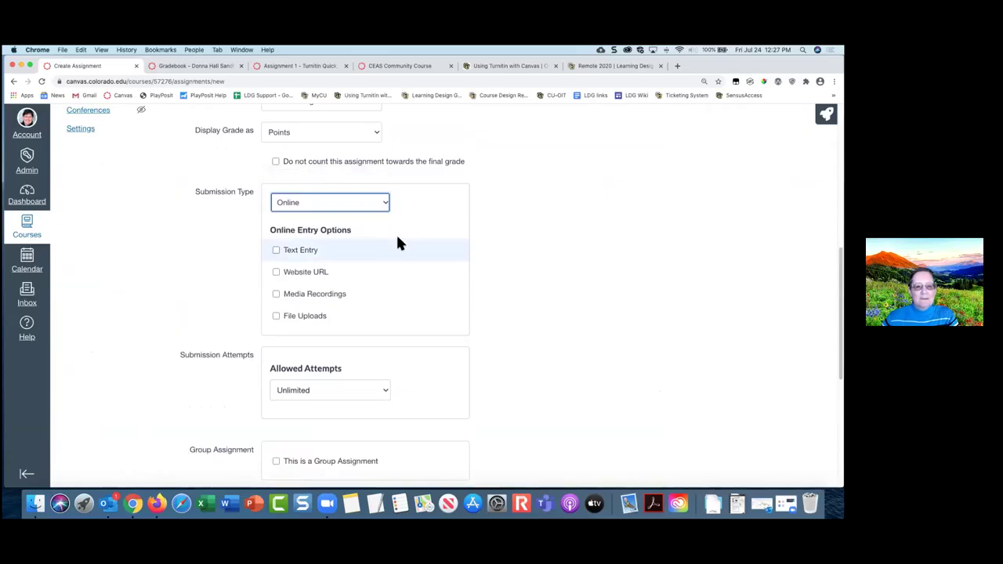
Require automatically assigned peer reviews on the new assignment, look over the review options, and return to the assignments list without saving.
scroll(397, 243, down, 5)
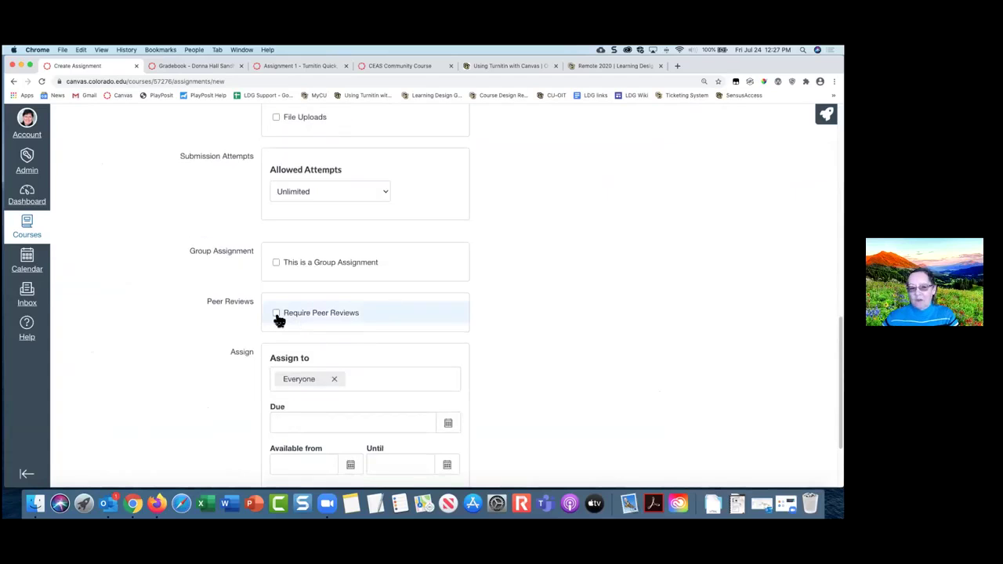
click(275, 314)
scroll(369, 335, down, 1)
scroll(368, 336, down, 1)
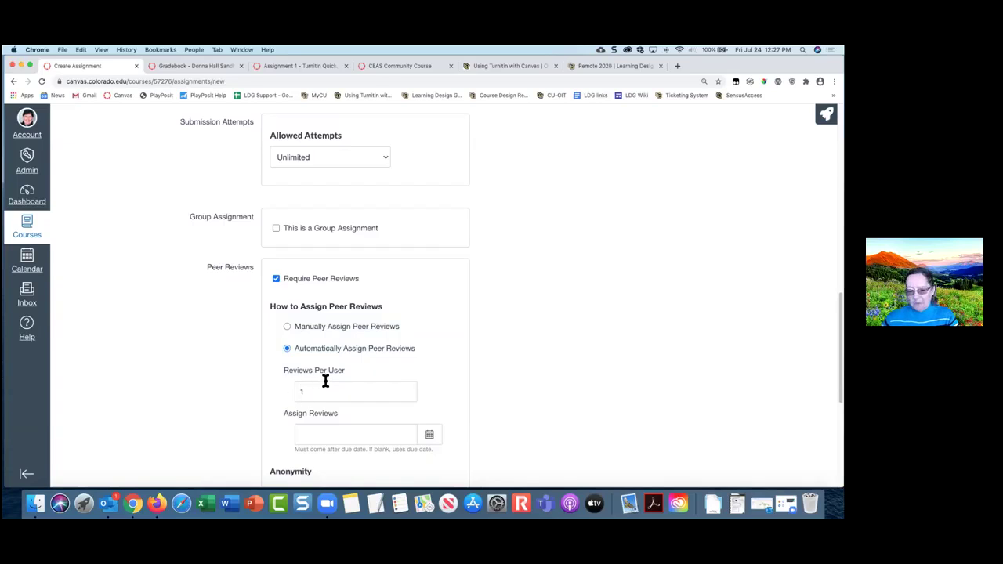
scroll(324, 381, down, 1)
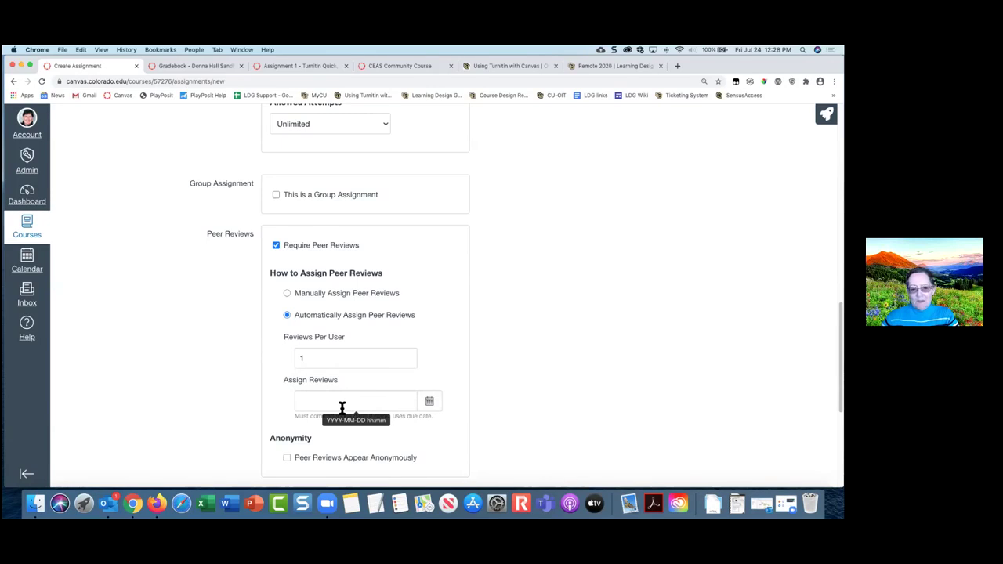
scroll(341, 407, down, 2)
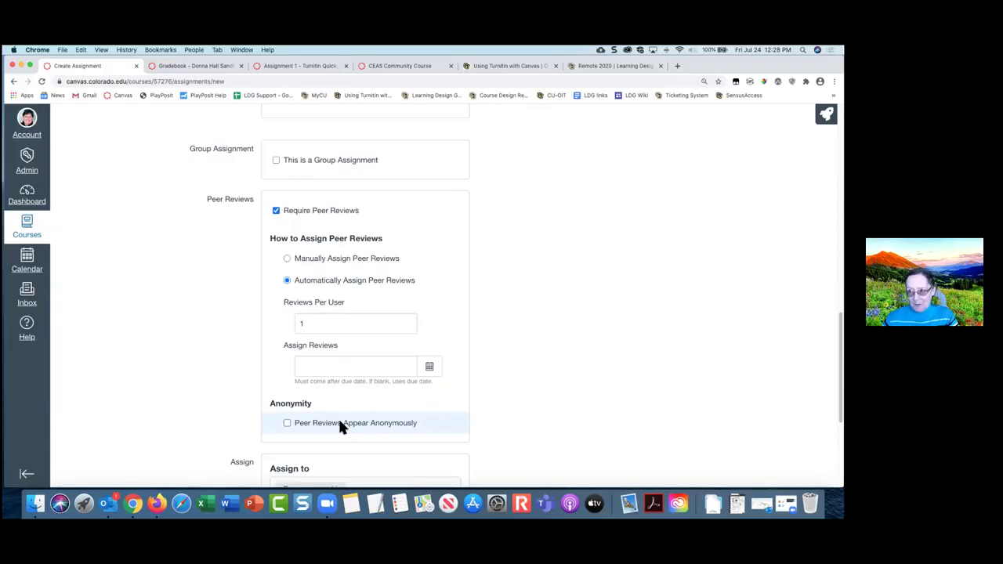
scroll(573, 398, down, 1)
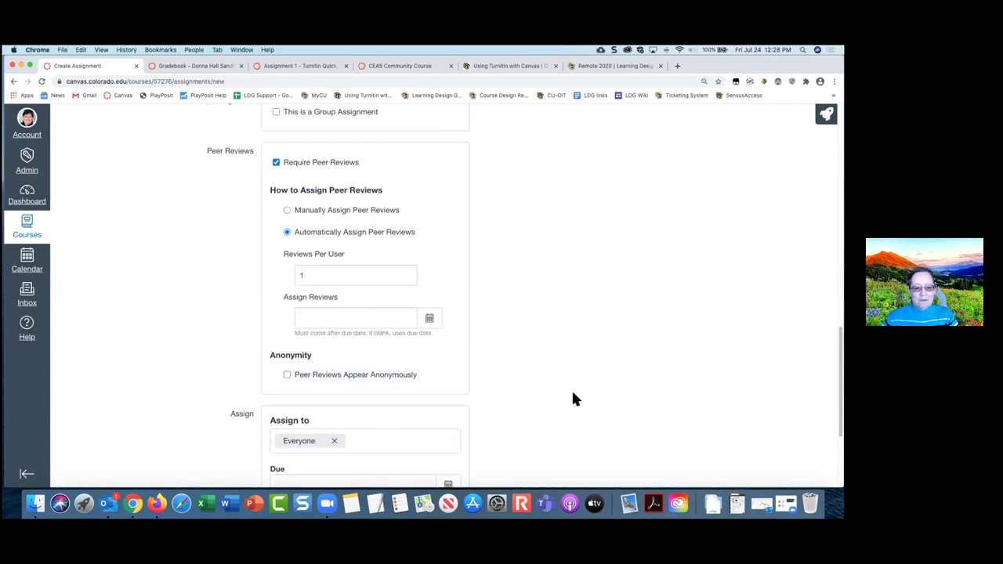
scroll(573, 398, up, 2)
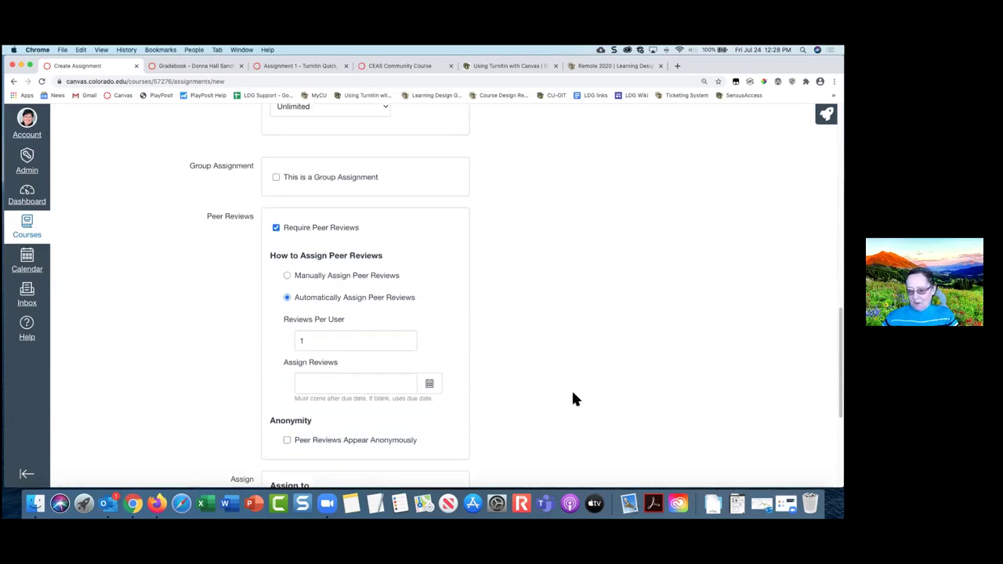
scroll(573, 398, up, 2)
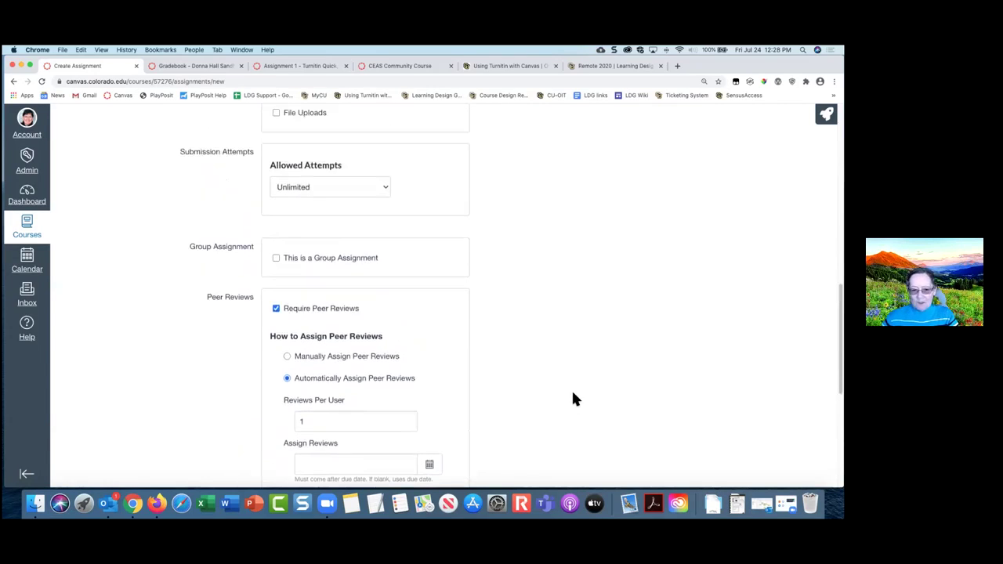
scroll(573, 399, up, 15)
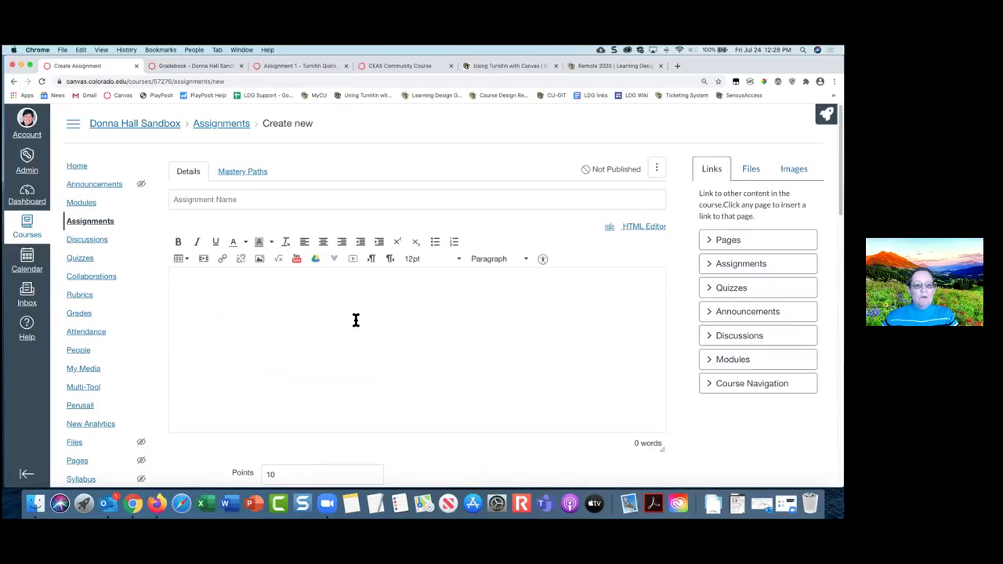
click(219, 129)
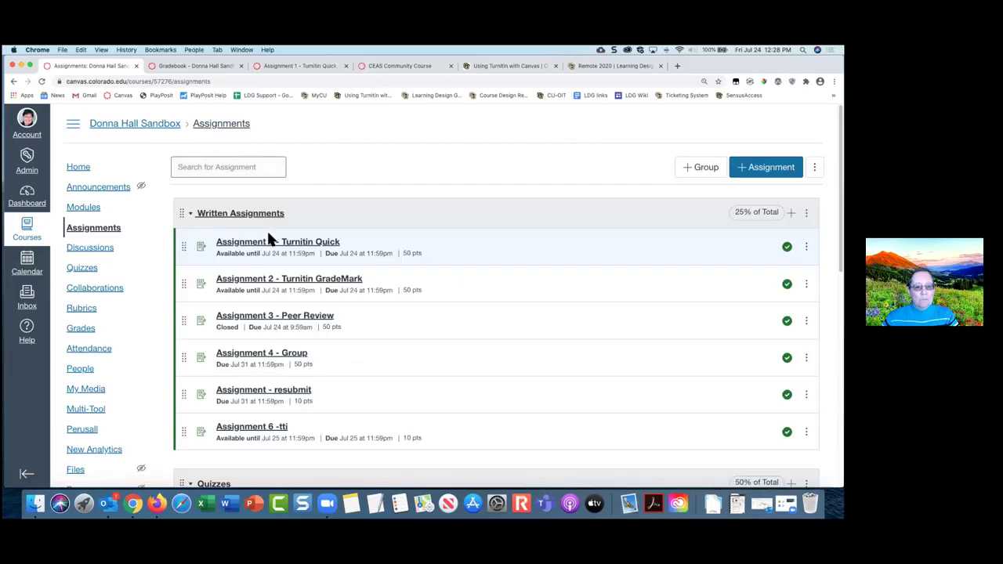
Open Assignment 3 - Peer Review and check the same assignment from the student's side in Firefox.
click(287, 317)
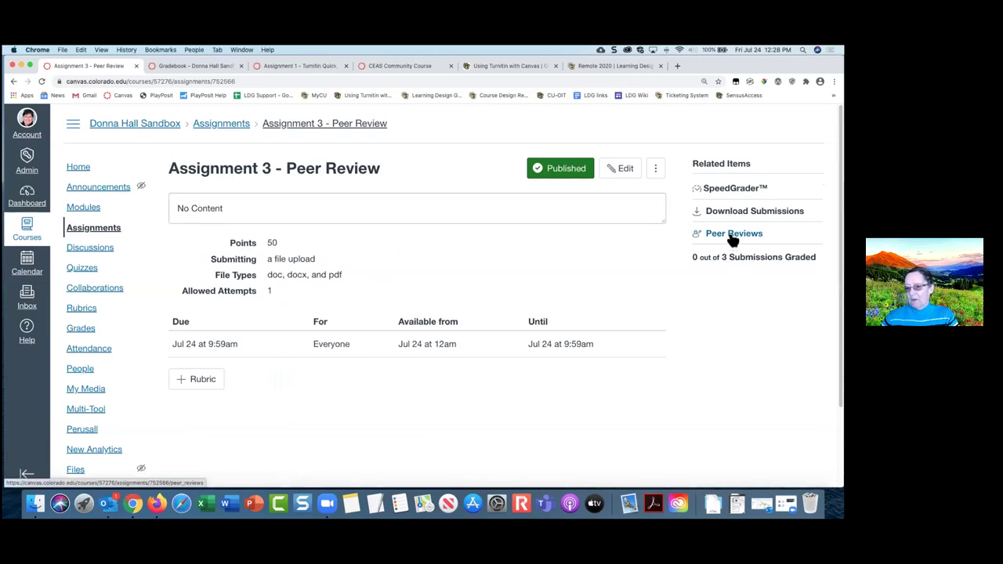
click(723, 242)
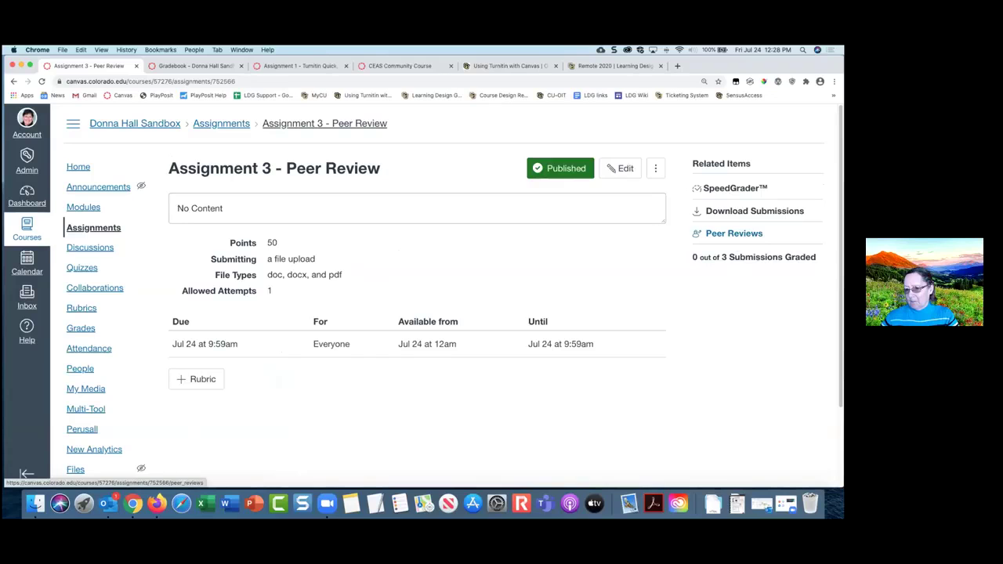
click(157, 504)
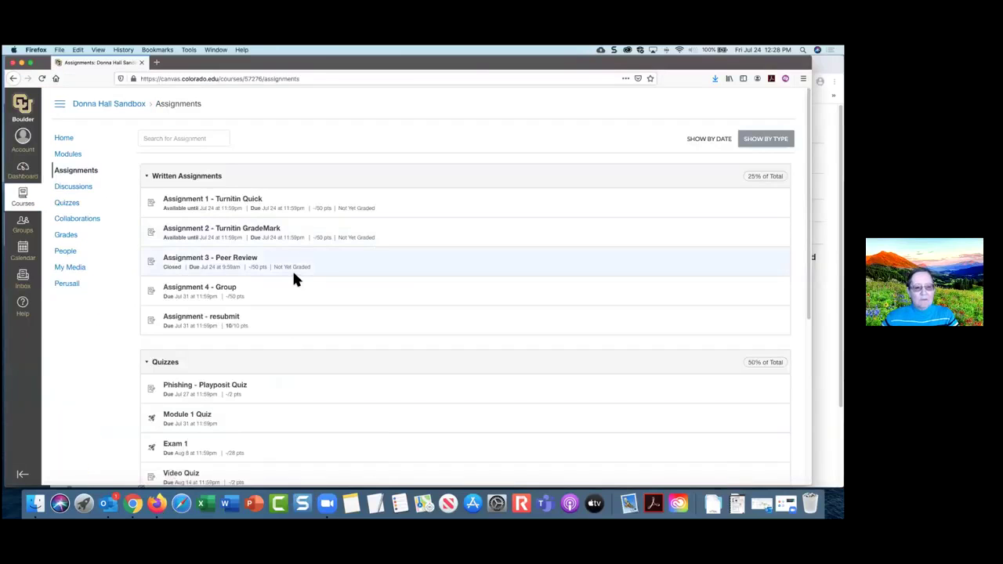
click(245, 262)
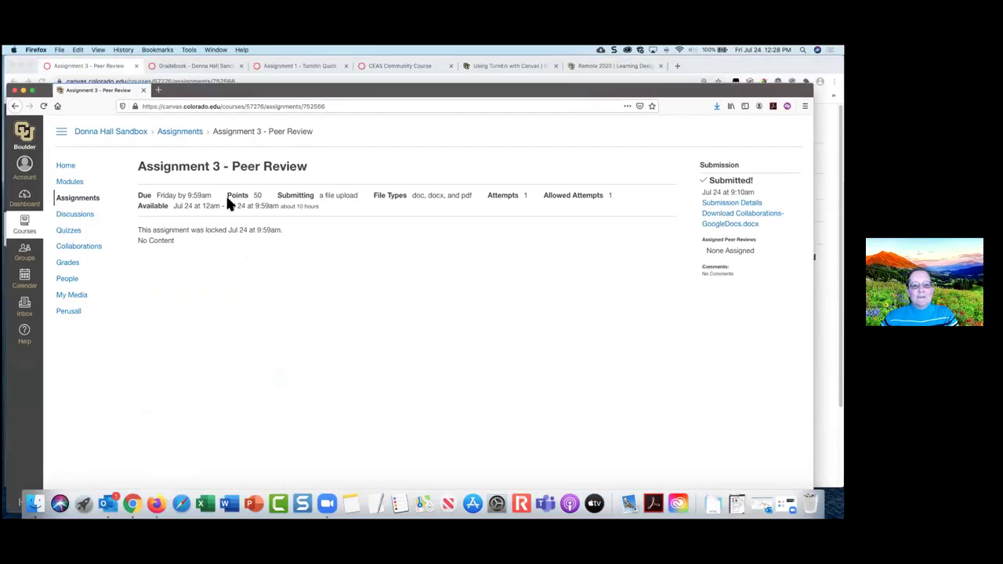
key(super+m)
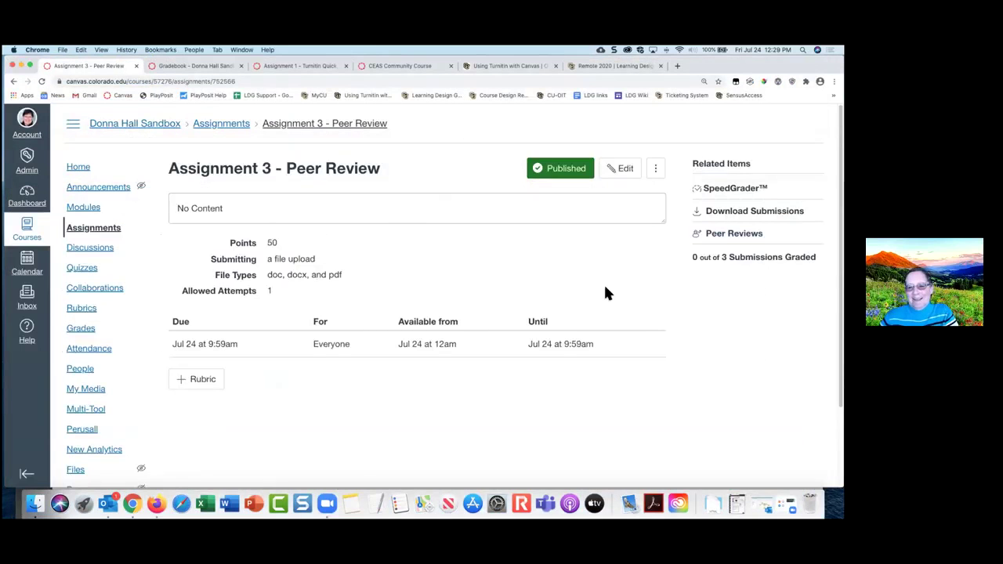
Open Assignment 3's peer reviews in Chrome and give TestUser 2 the submission of TestUser 3 to assess.
click(734, 233)
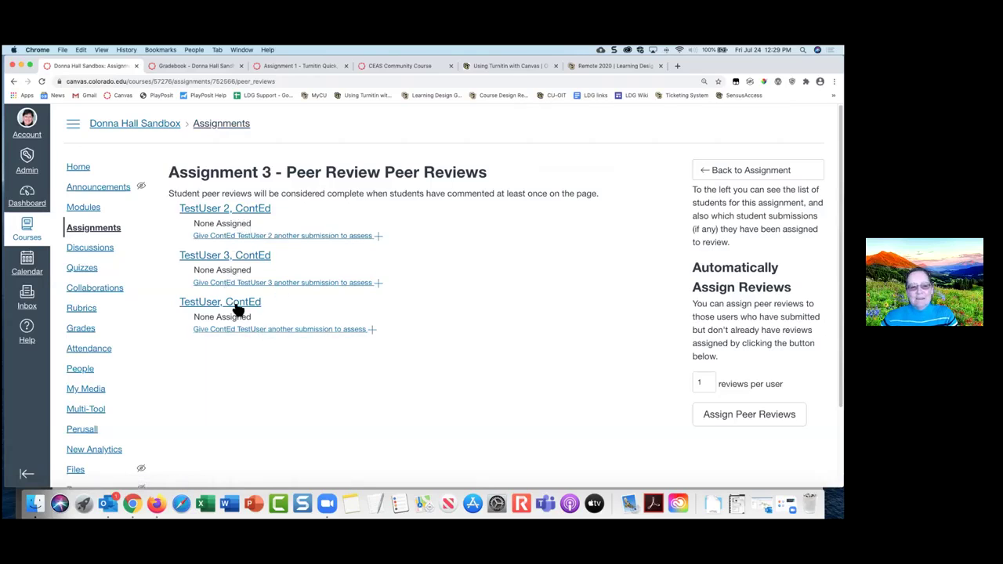
click(271, 238)
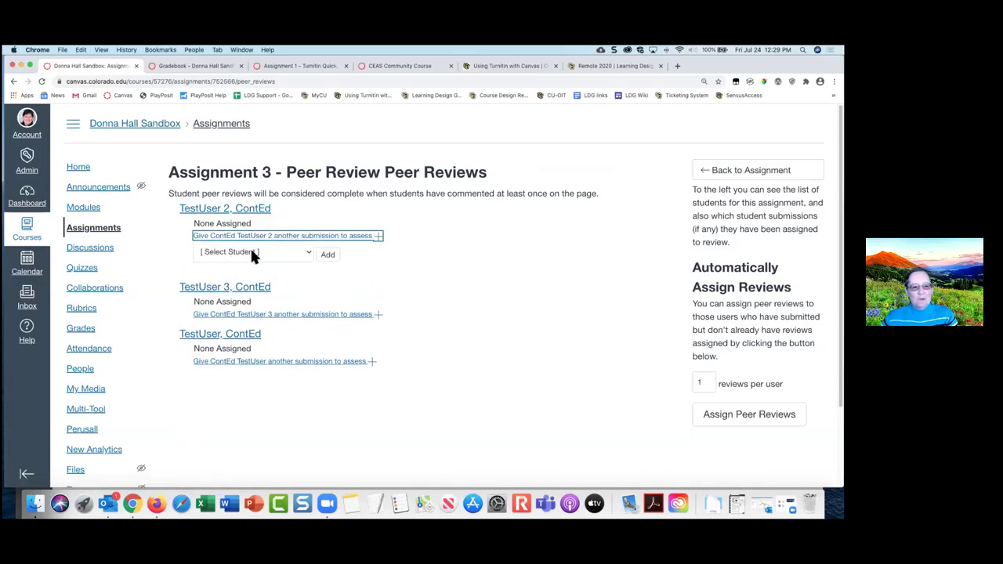
click(250, 252)
click(244, 274)
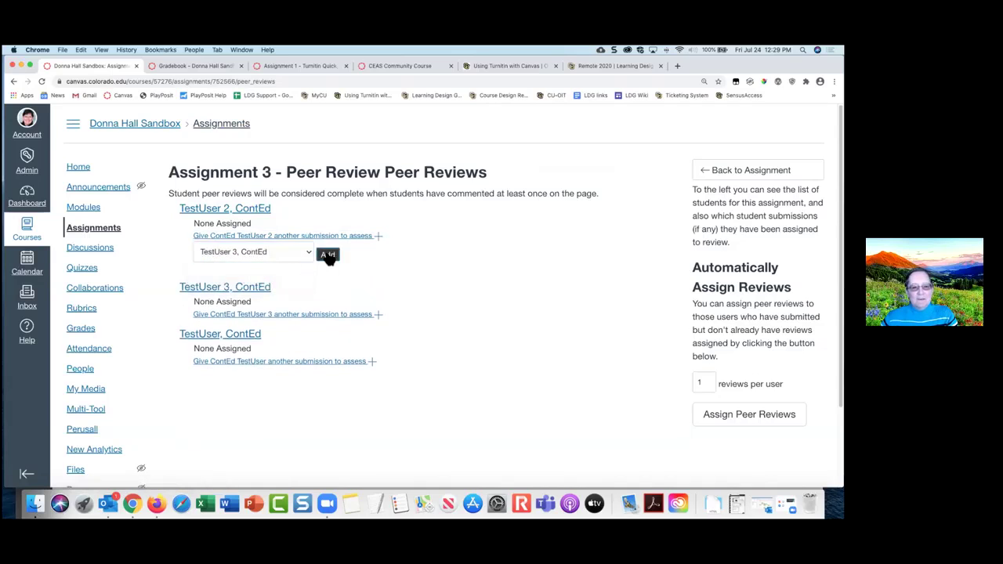
click(327, 254)
Give TestUser 3 the submission of TestUser 2 to assess.
click(283, 284)
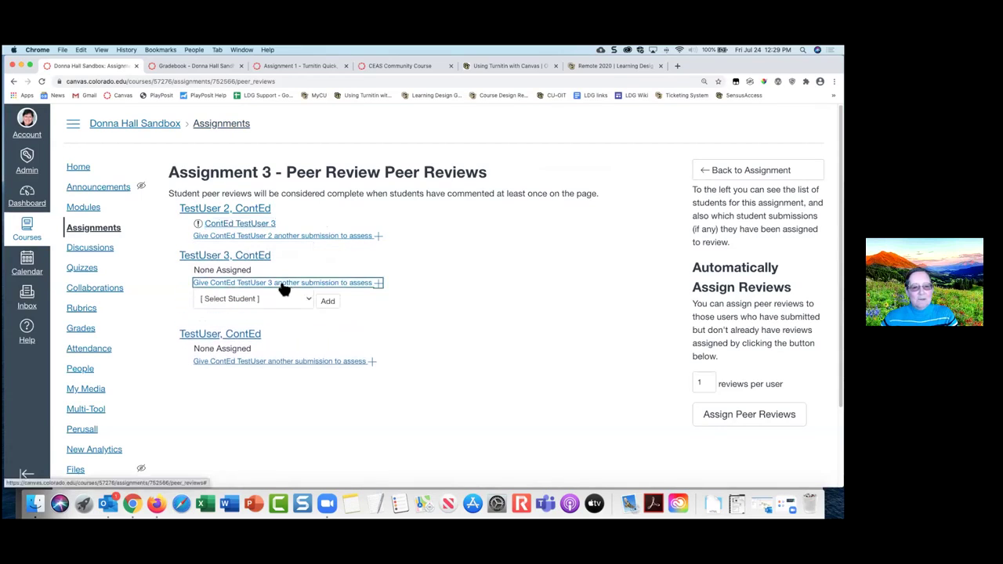
click(271, 301)
click(259, 309)
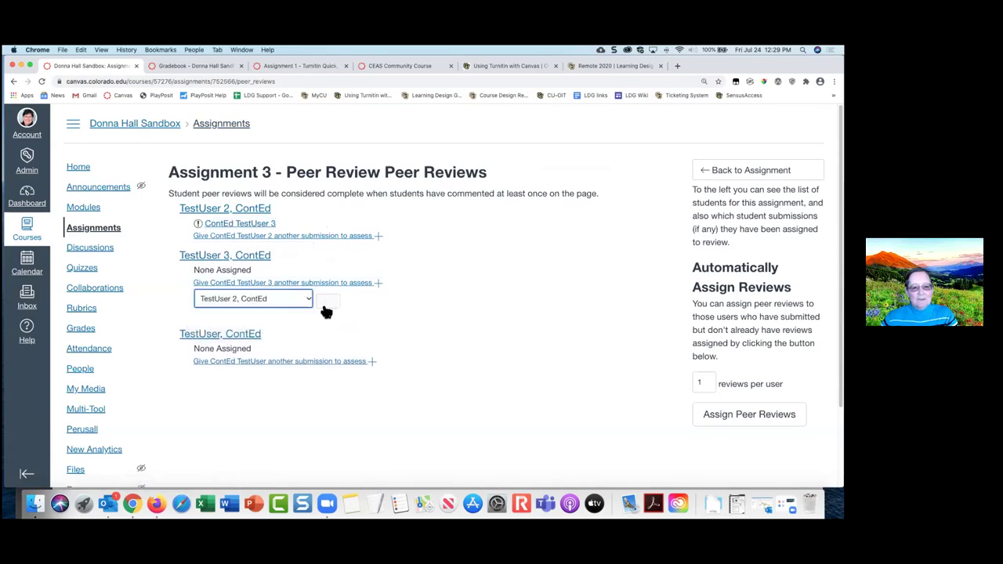
click(327, 300)
click(297, 330)
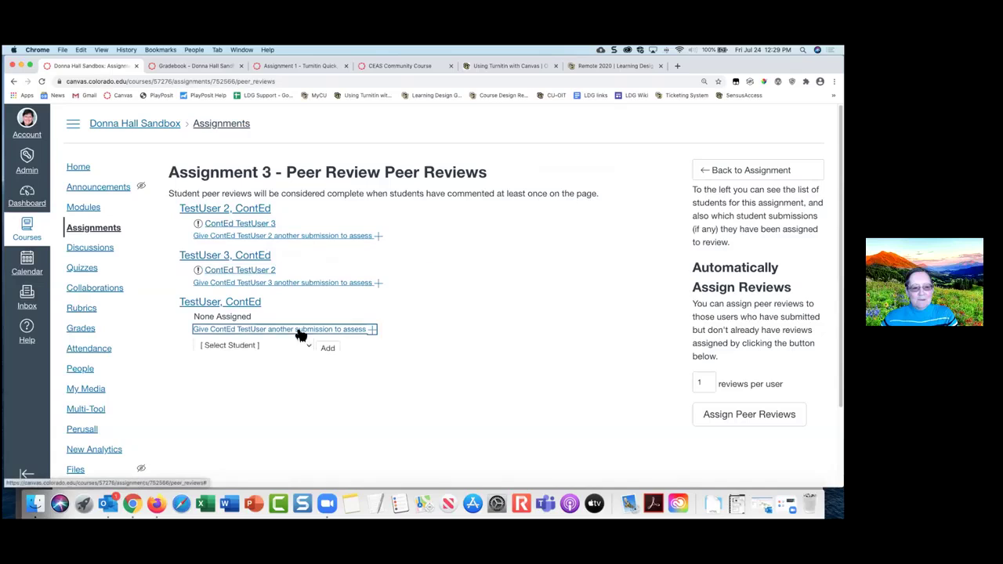
click(282, 348)
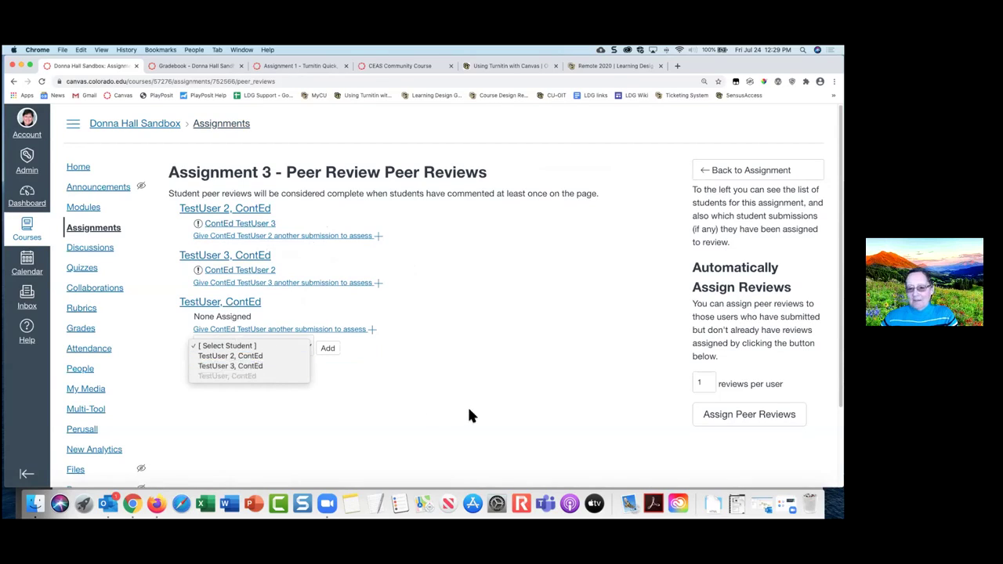
click(385, 390)
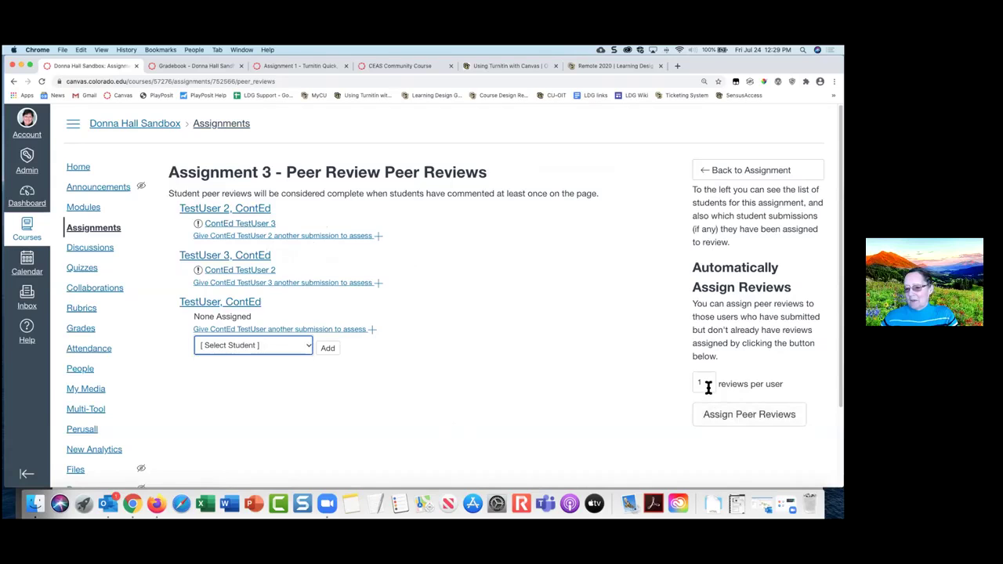
Automatically assign the remaining peer reviews with 1 review per user and open the submission assigned to TestUser 3.
click(742, 420)
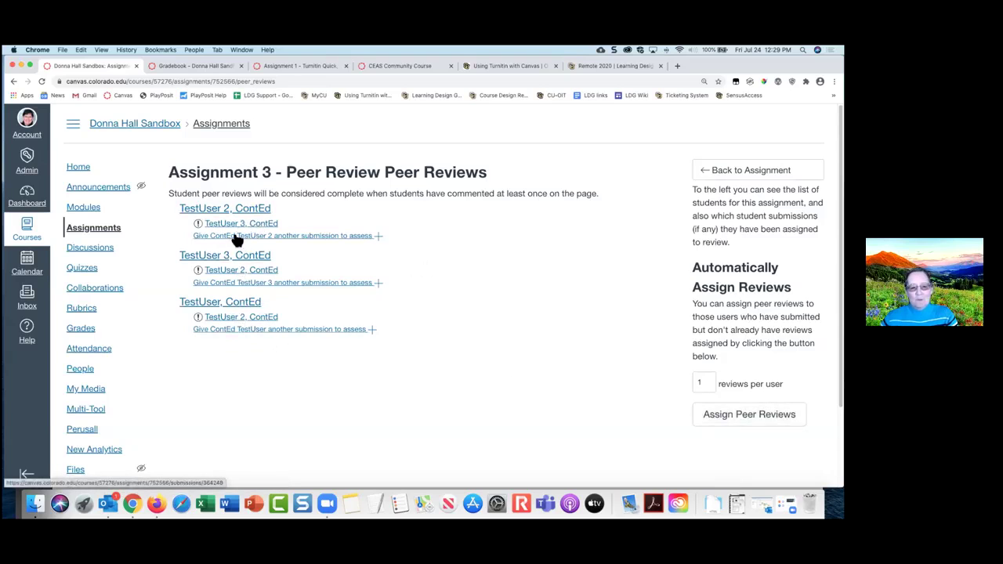
click(267, 271)
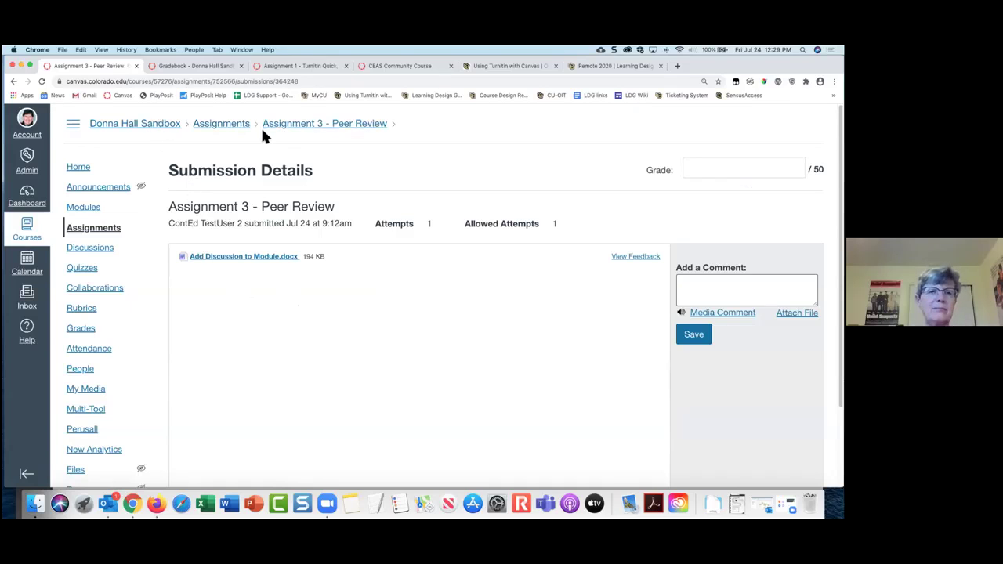
Return to Assignment 3's peer reviews, give TestUser 3 the submission of TestUser to assess, and cancel TestUser 3's review of TestUser 2.
click(14, 82)
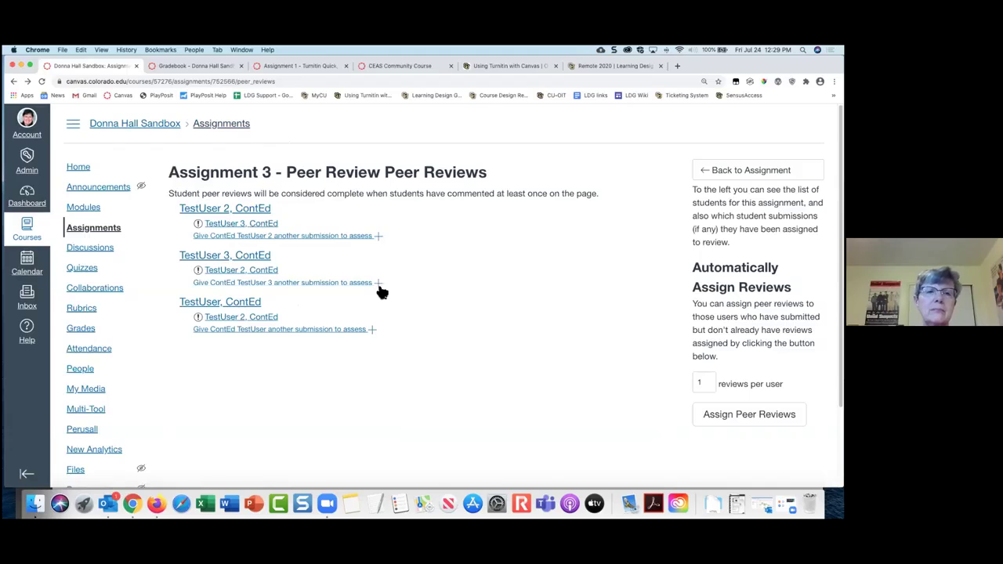
click(380, 284)
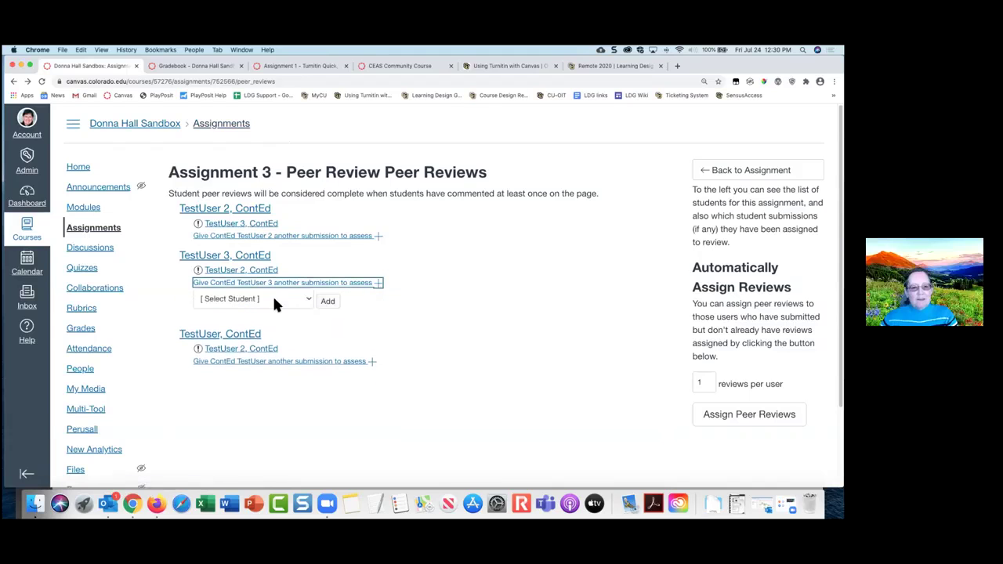
click(272, 298)
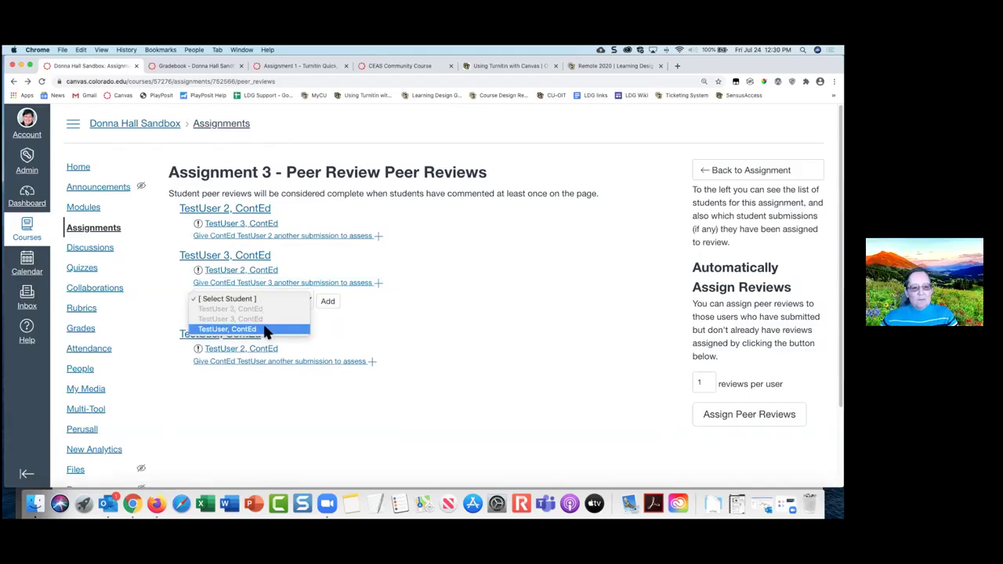
click(267, 329)
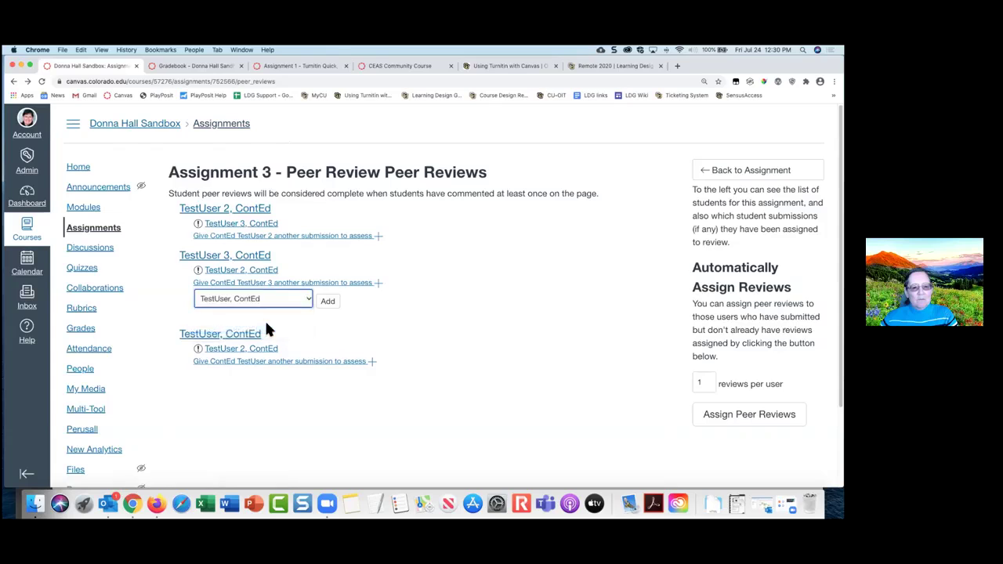
click(327, 302)
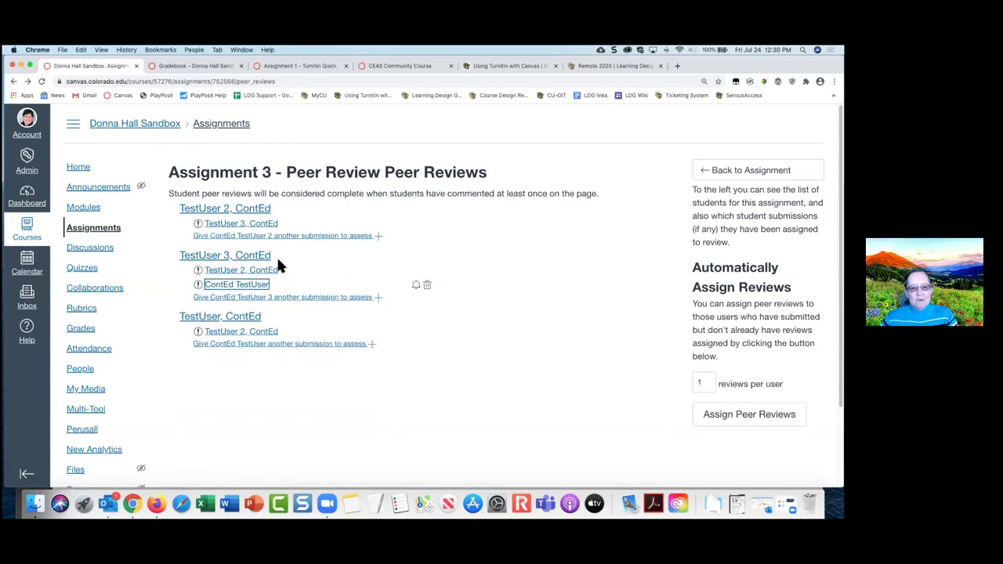
click(427, 271)
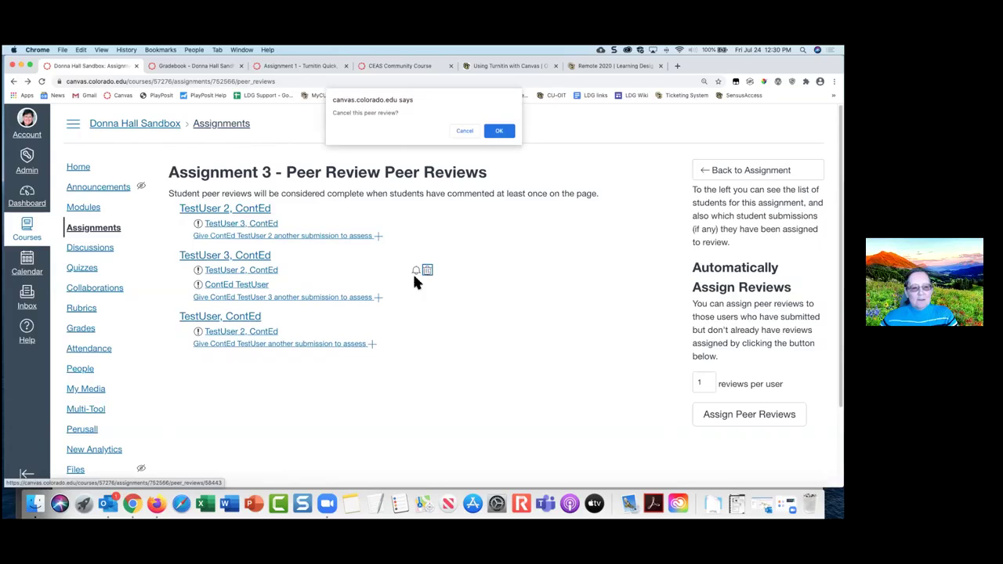
click(502, 131)
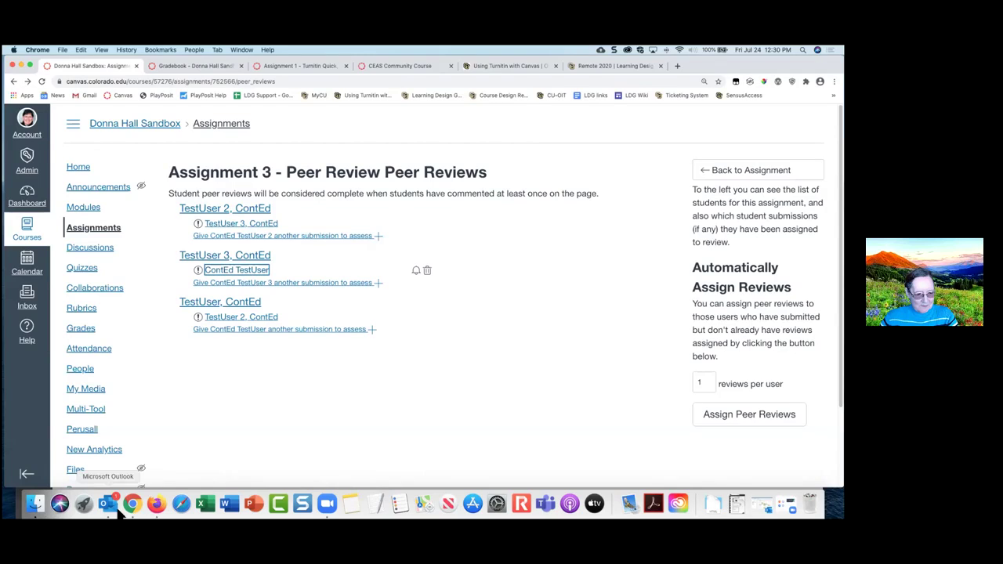
Reload the peer reviews page, then switch to the student's Firefox view, reload Assignment 3 and open the assigned anonymous peer review.
click(155, 504)
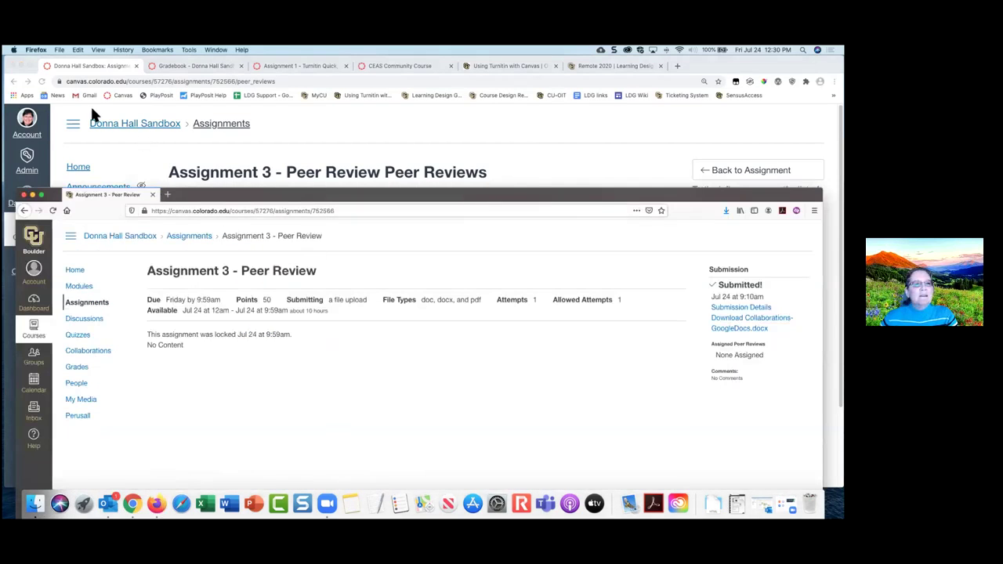
click(44, 83)
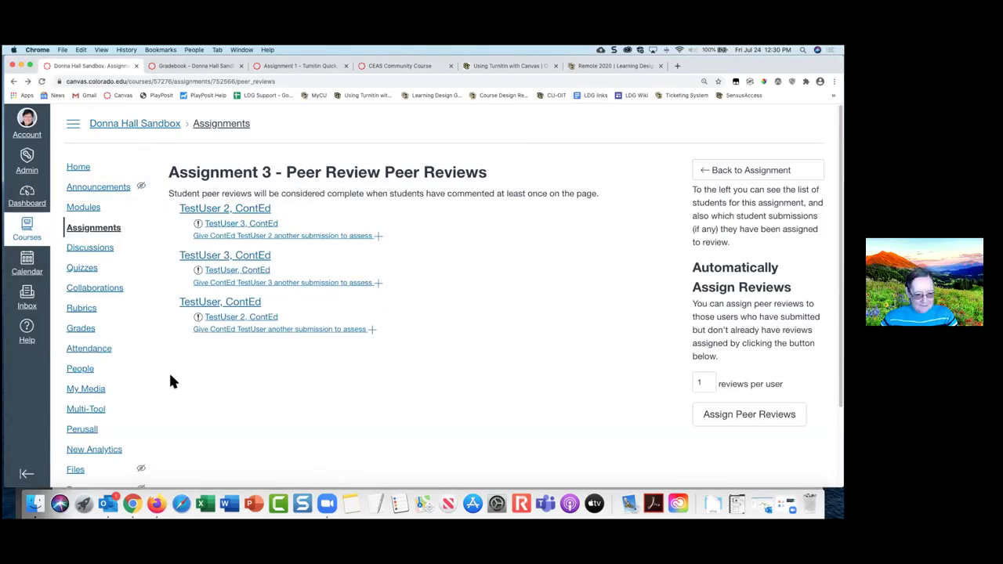
click(156, 504)
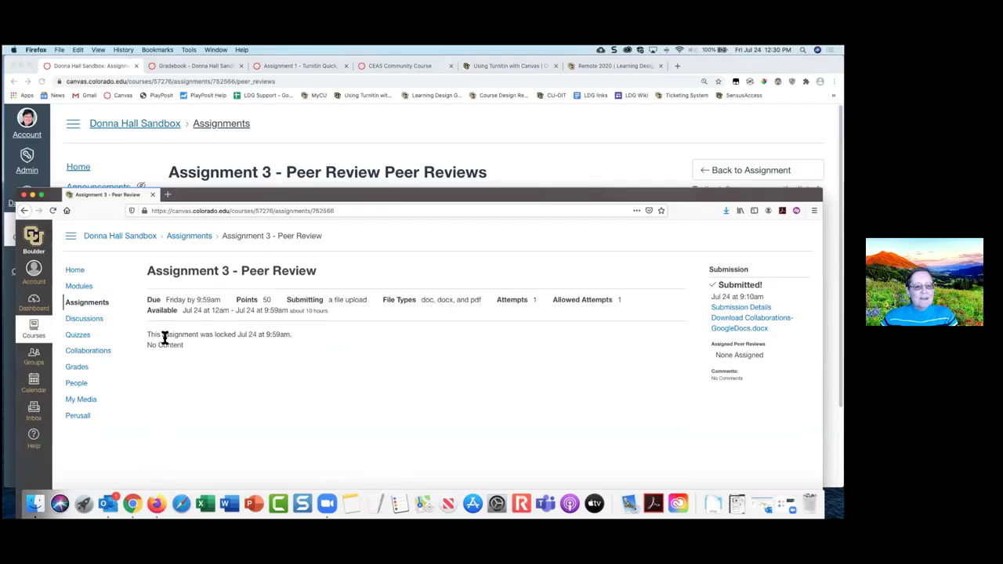
double_click(314, 201)
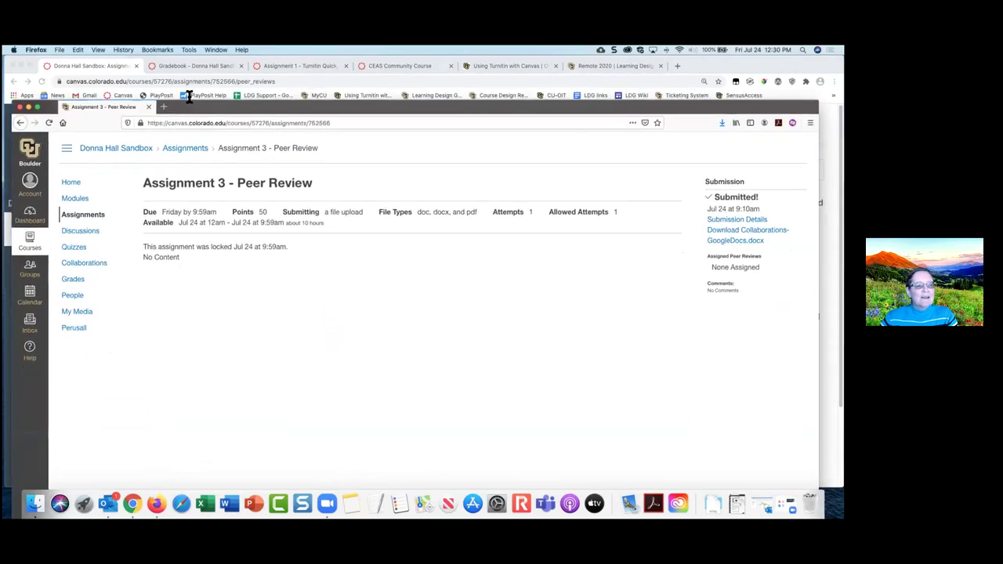
click(51, 94)
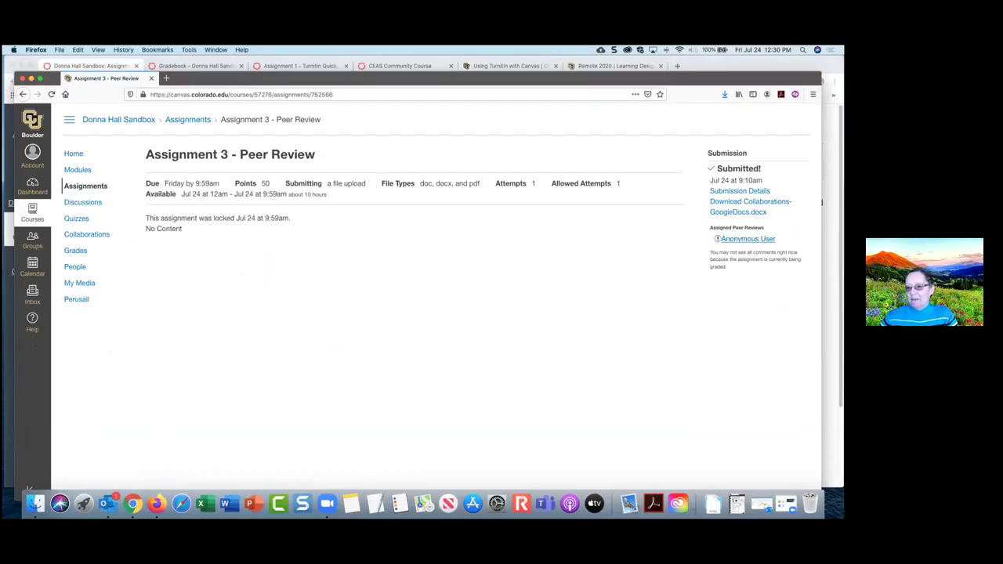
click(739, 243)
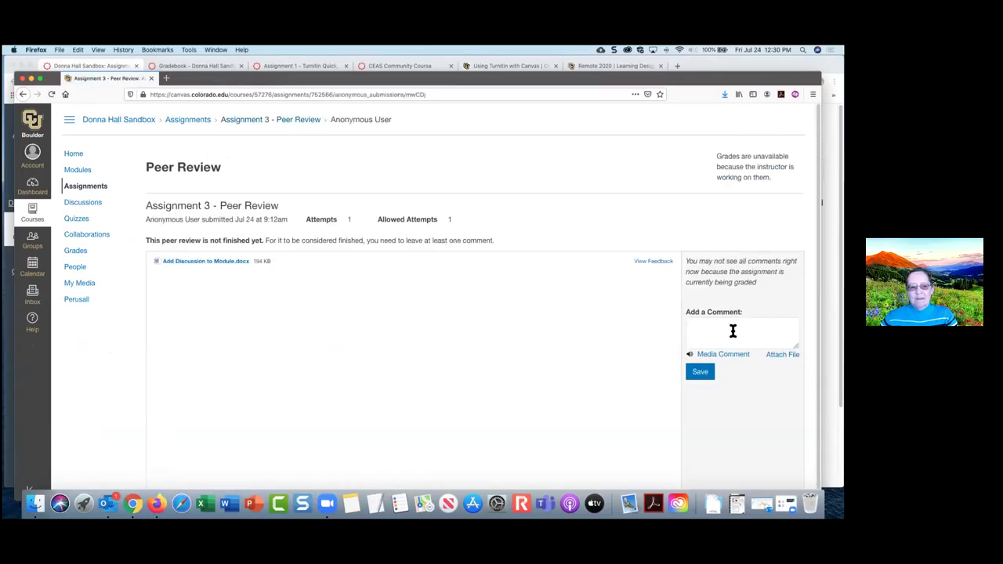
Open the submitted file Add Discussion to Module.docx in Microsoft Word, look at it, and close it again.
click(220, 262)
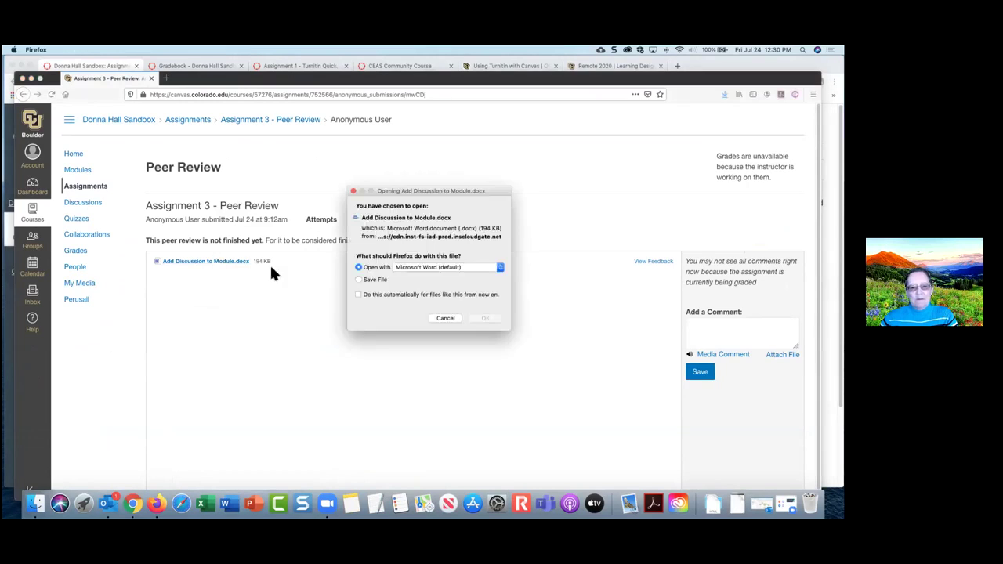
click(473, 320)
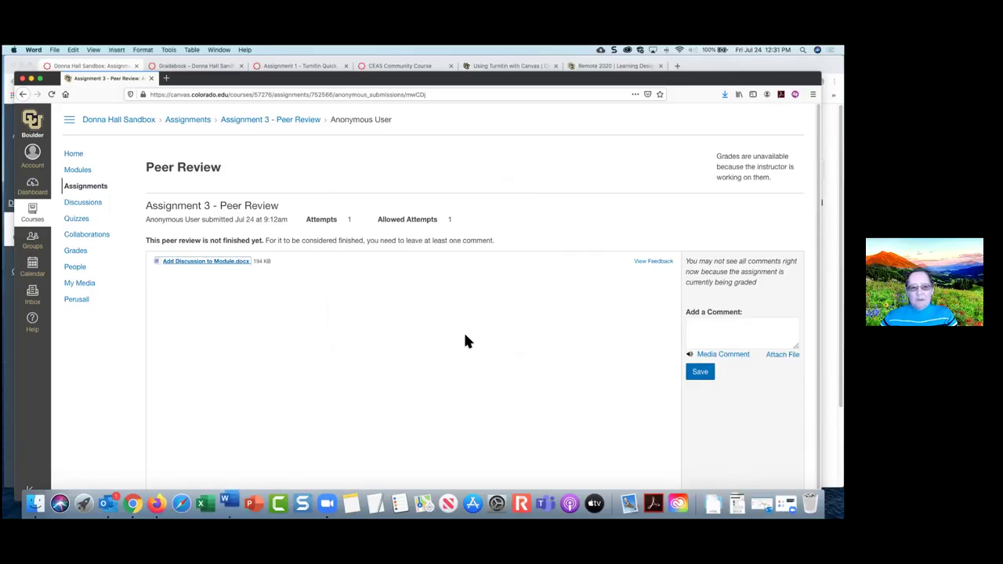
scroll(464, 341, down, 1)
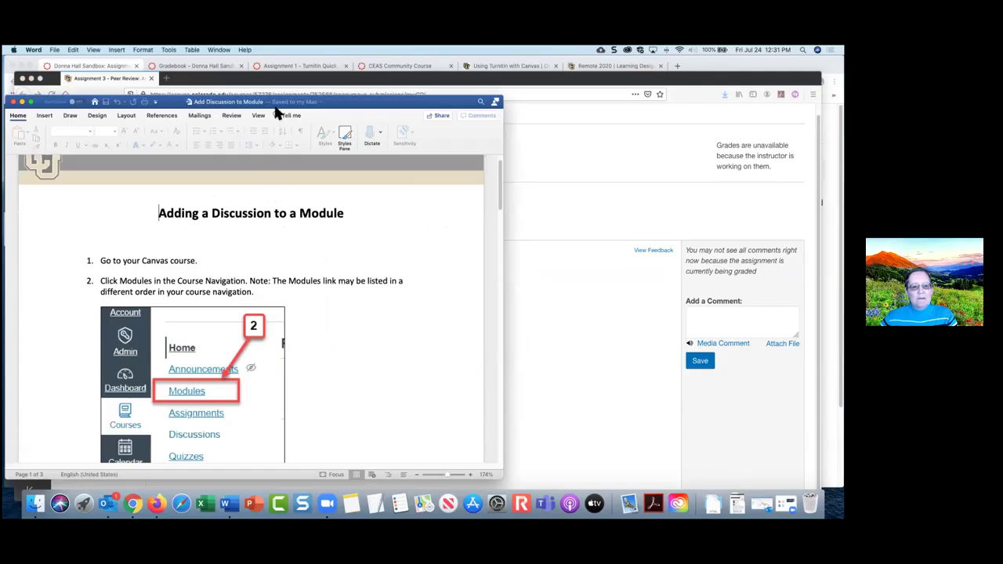
drag(374, 112, 530, 121)
click(332, 246)
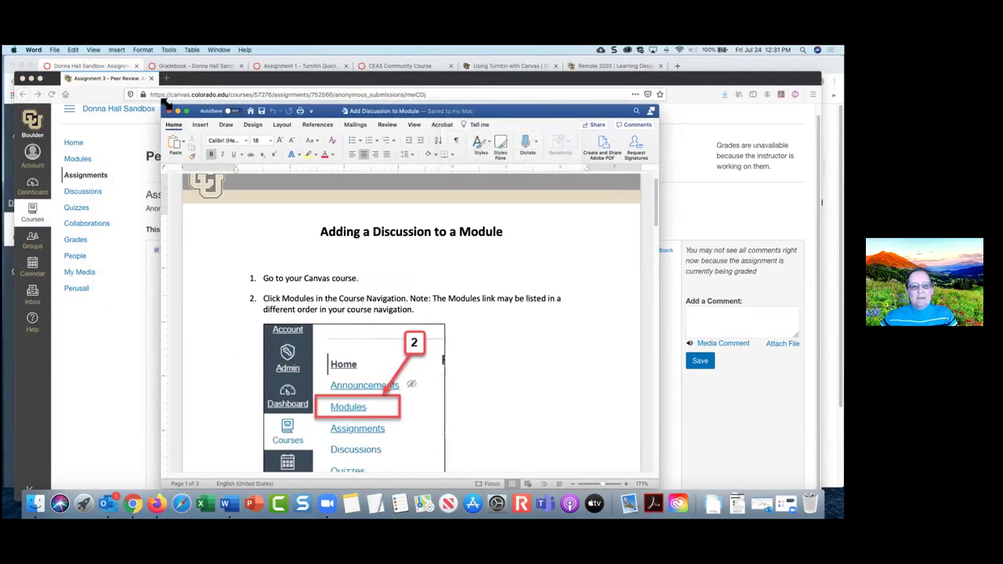
click(169, 111)
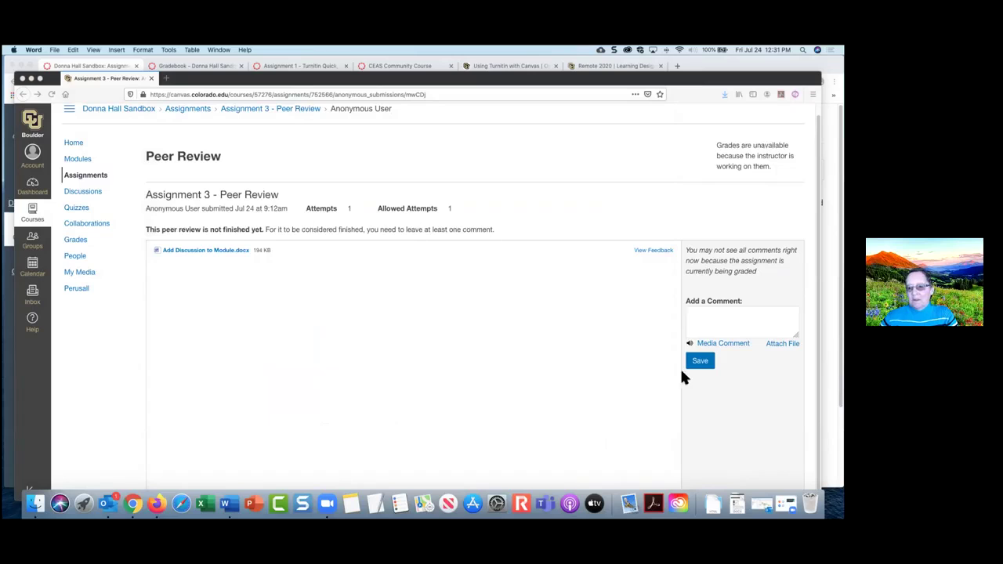
Add and save the comment "ASDFASDFASDFASDF" on the anonymous submission to complete the peer review.
click(726, 326)
text(ASDFASDFASDF)
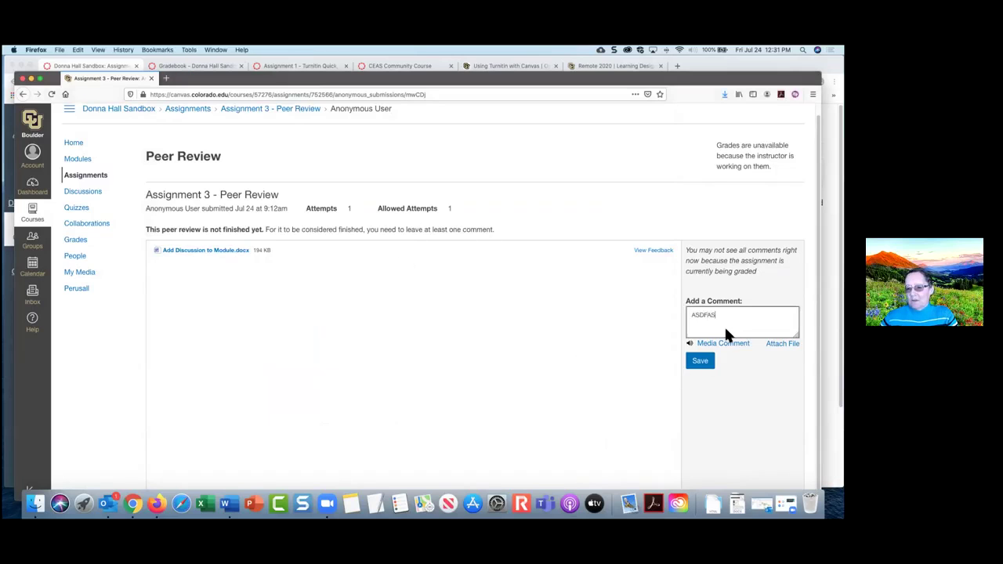
click(709, 361)
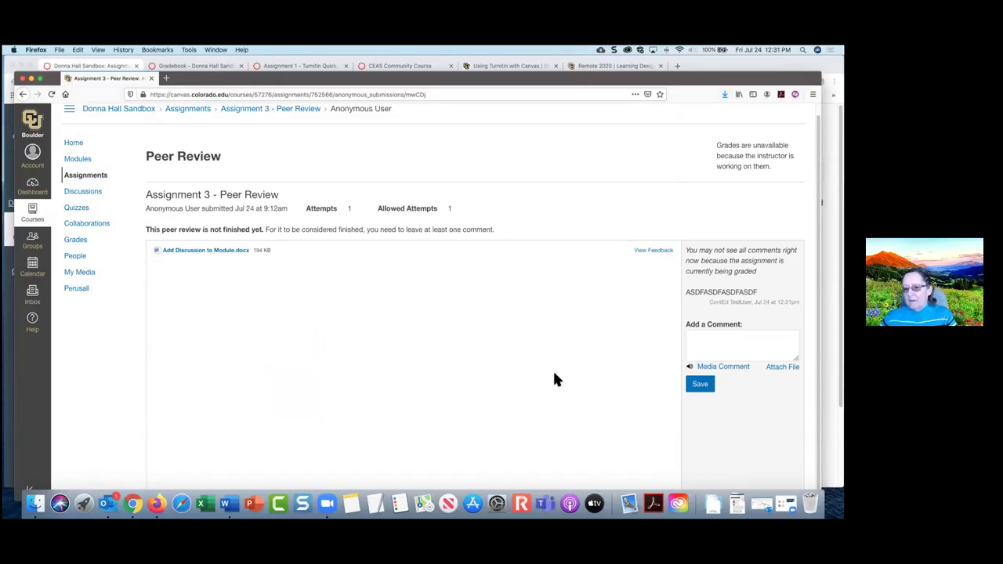
Switch to Chrome, reload Assignment 3's peer reviews and examine the TestUser 2 submission assigned to TestUser for the reviewer's comment.
click(133, 506)
click(41, 82)
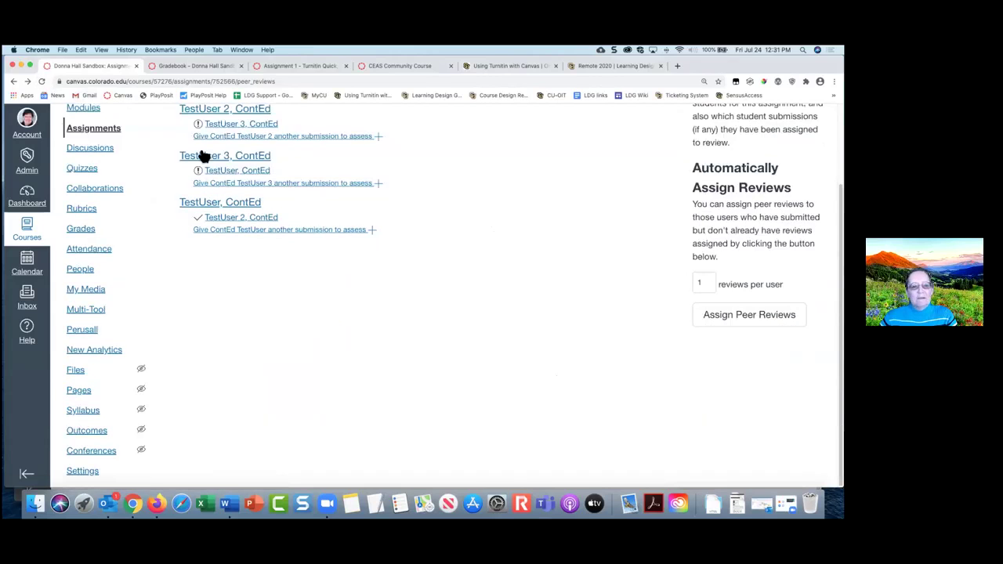
scroll(423, 262, up, 3)
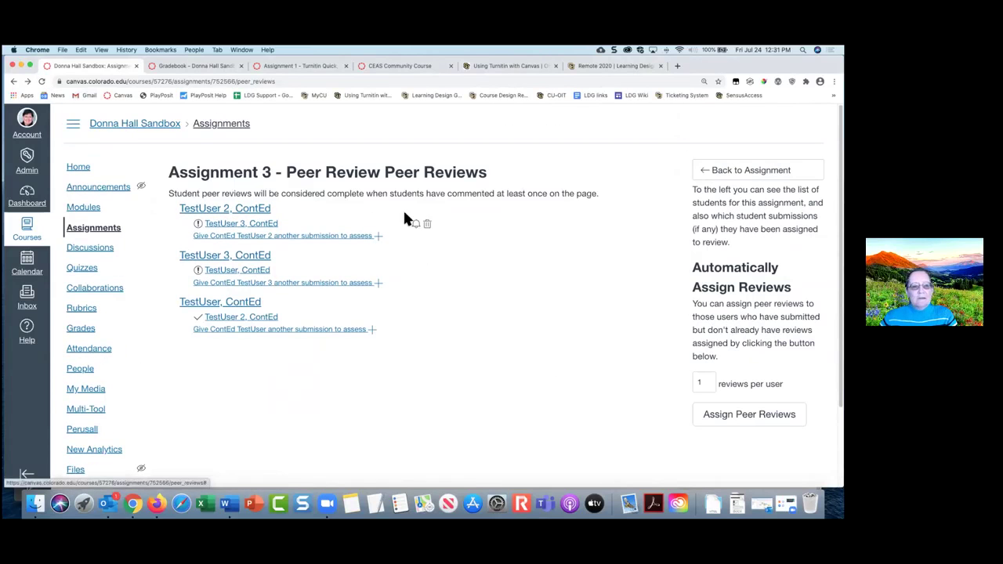
click(750, 170)
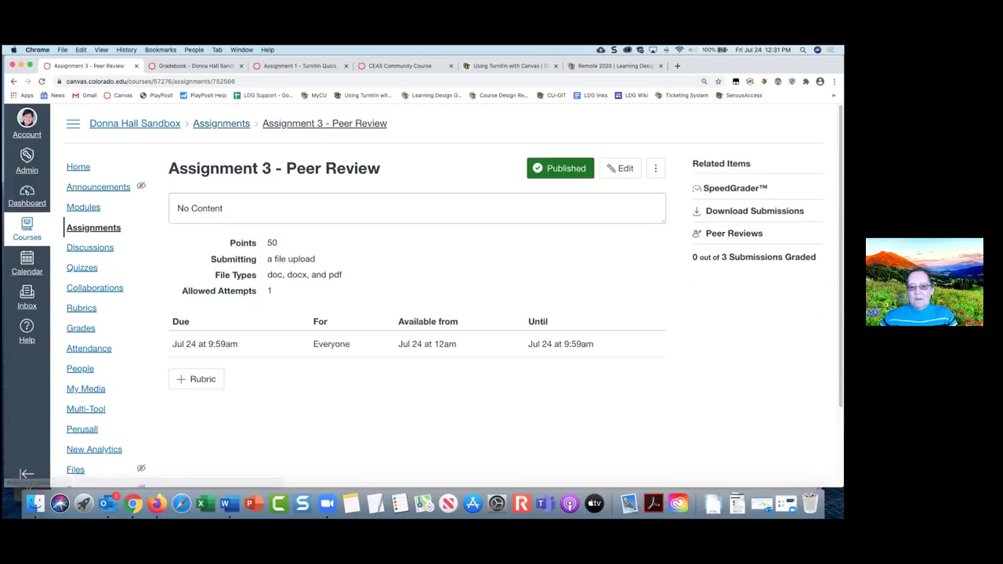
click(732, 240)
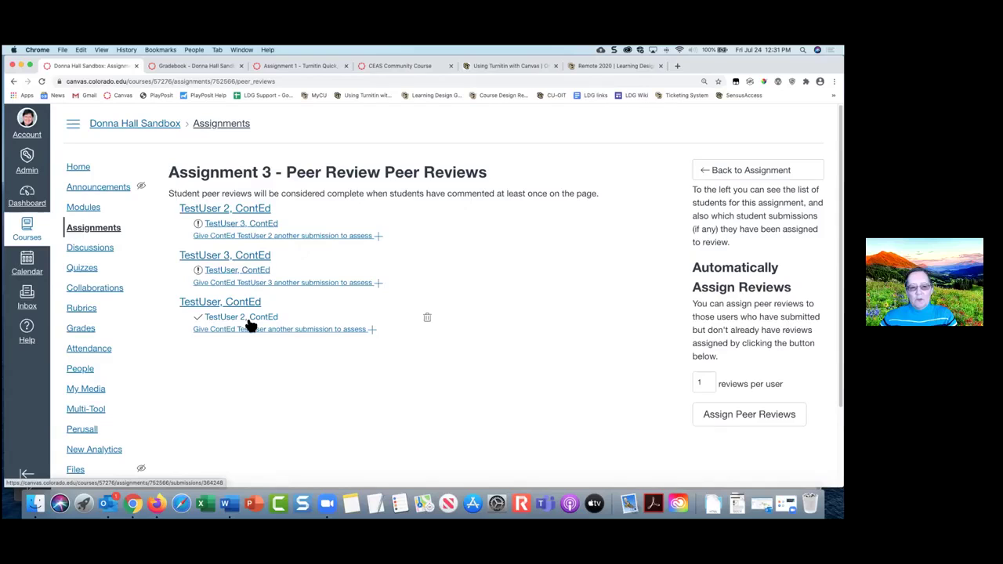
click(249, 322)
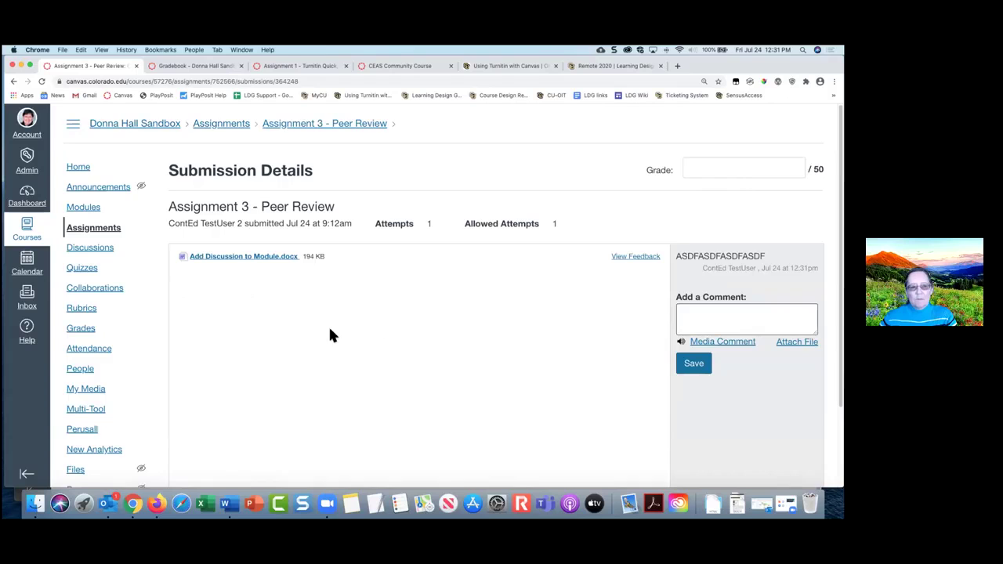
scroll(329, 336, down, 2)
scroll(259, 188, up, 2)
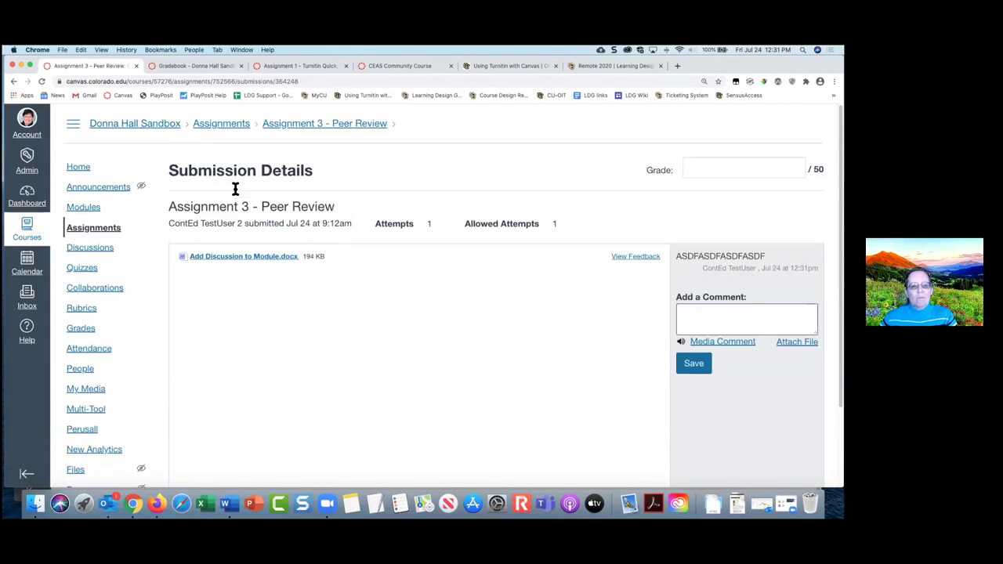
Open the course's Assignments list and look through its assignment groups.
click(223, 124)
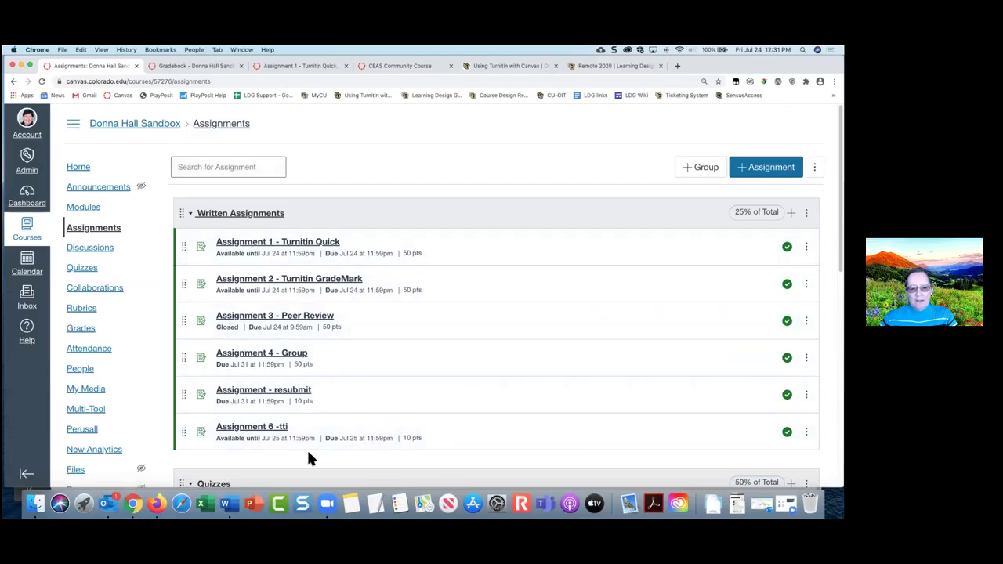
scroll(418, 323, down, 5)
scroll(417, 333, up, 5)
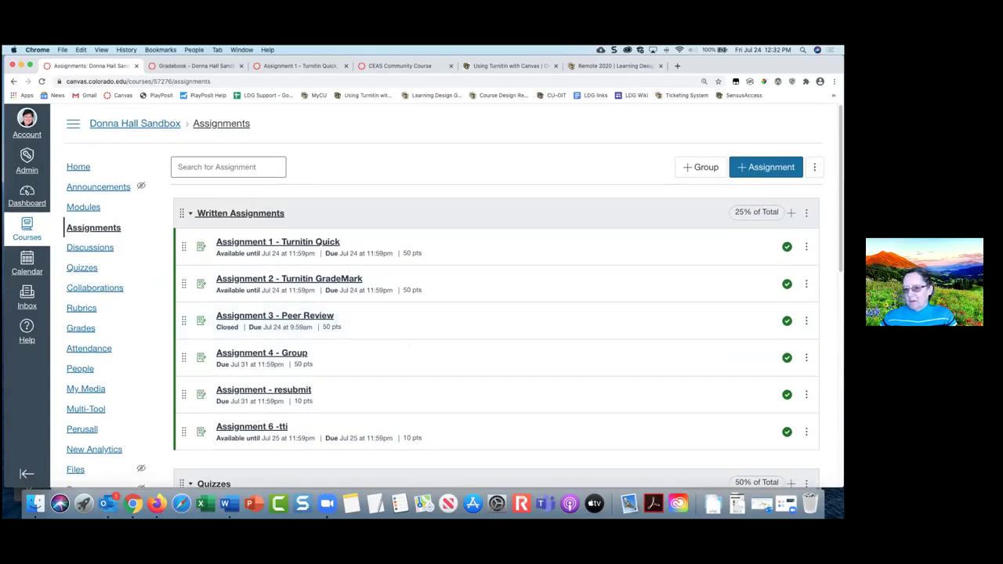
Open the form for a new assignment and examine its name, points, assignment group, grade display and submission type settings.
click(765, 167)
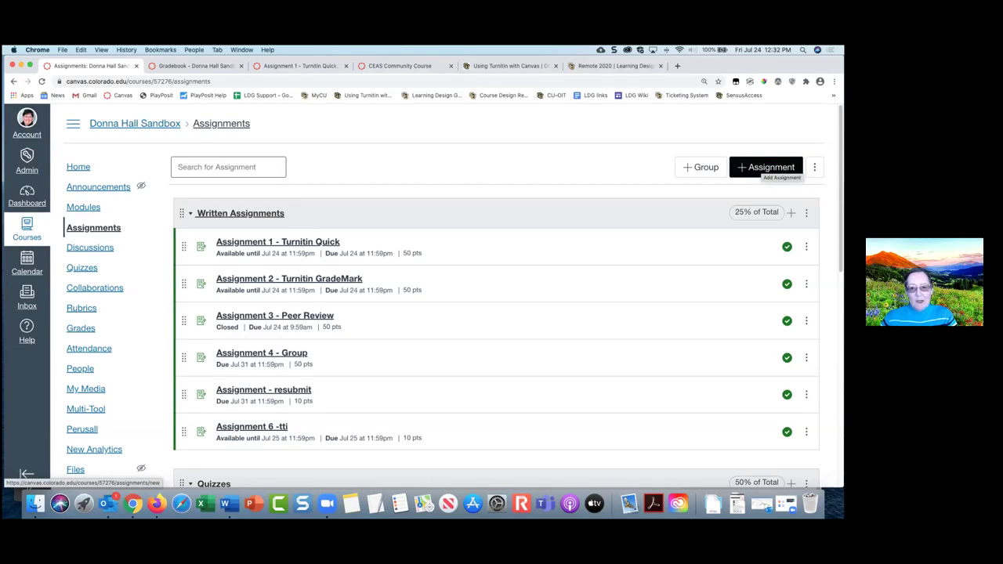
click(765, 167)
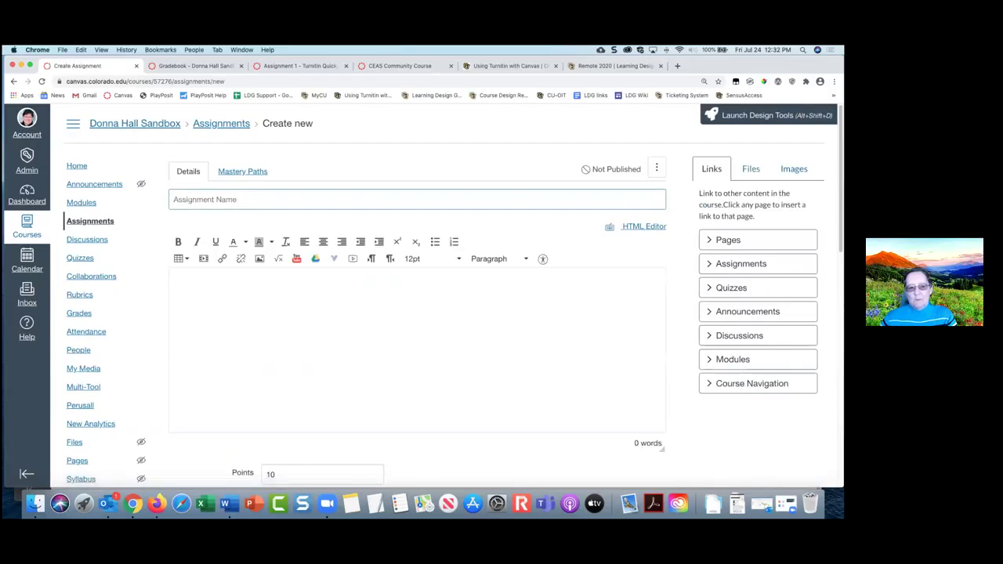
scroll(407, 196, down, 1)
scroll(407, 196, down, 10)
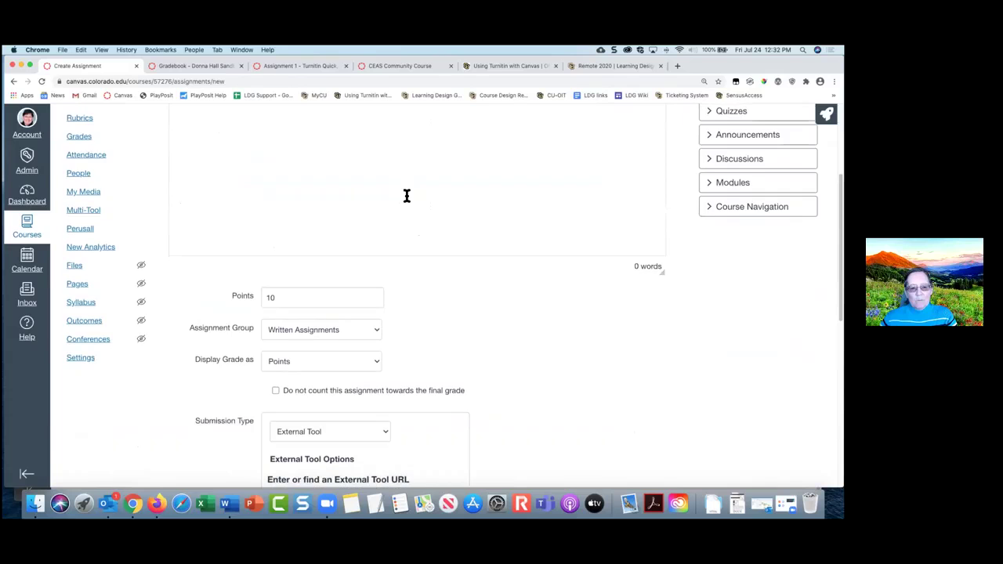
scroll(407, 195, down, 3)
scroll(406, 196, up, 13)
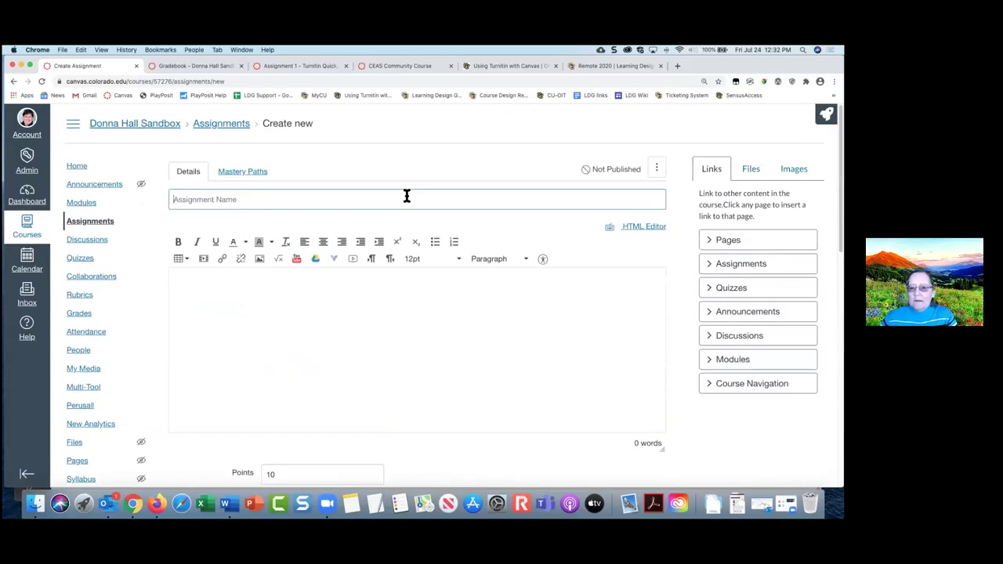
click(406, 196)
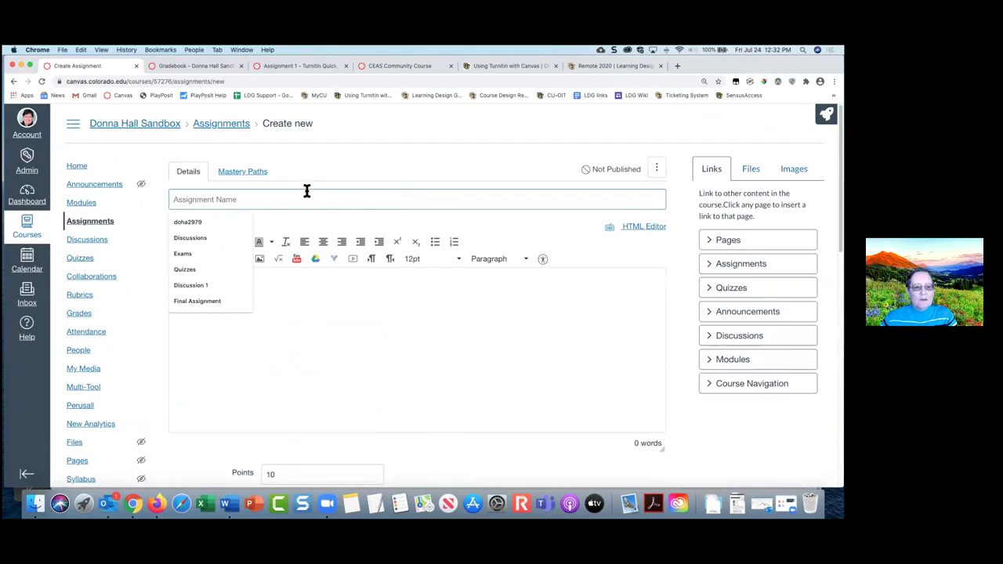
Return to the Assignments list and view the type choices for adding an assignment to the Written Assignments group.
click(90, 223)
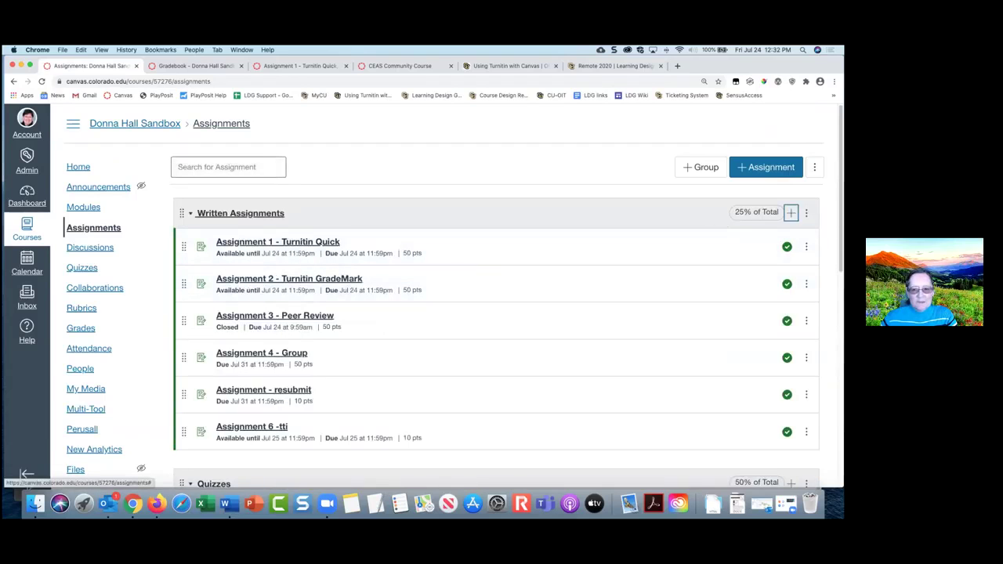
click(791, 212)
click(505, 246)
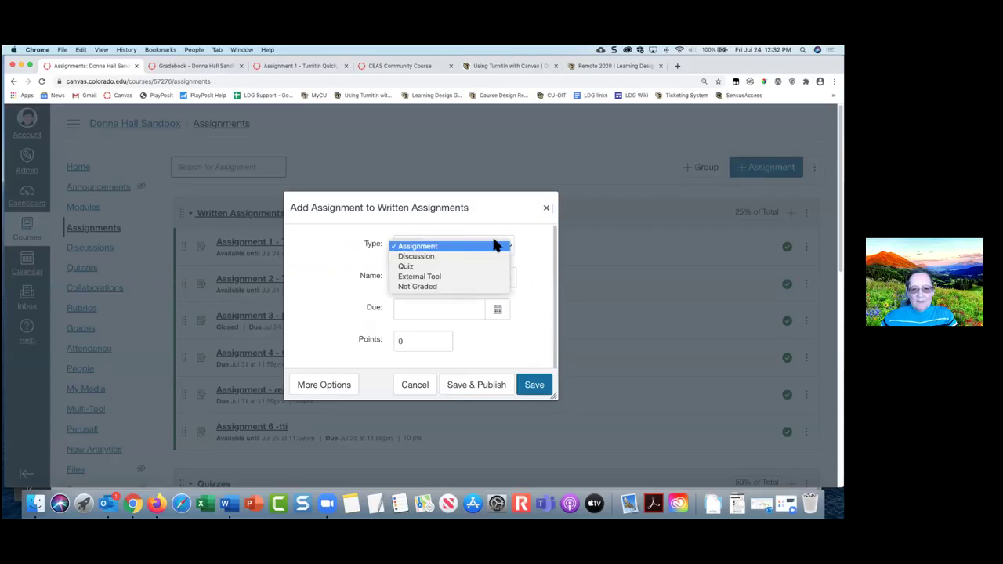
click(546, 207)
click(546, 208)
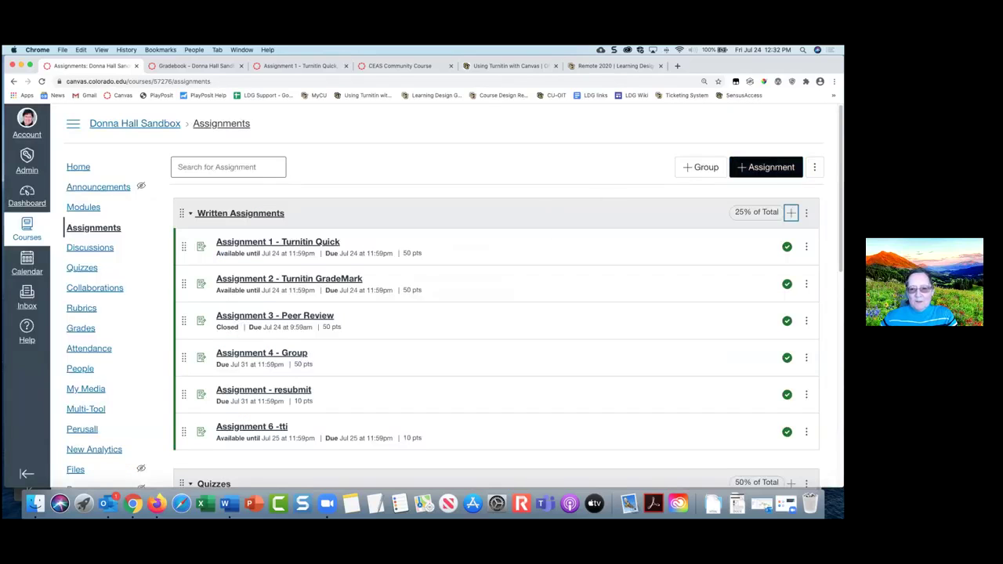
Compare the full new assignment form with the Written Assignments group's quick-add type choices, leaving both without saving.
click(766, 167)
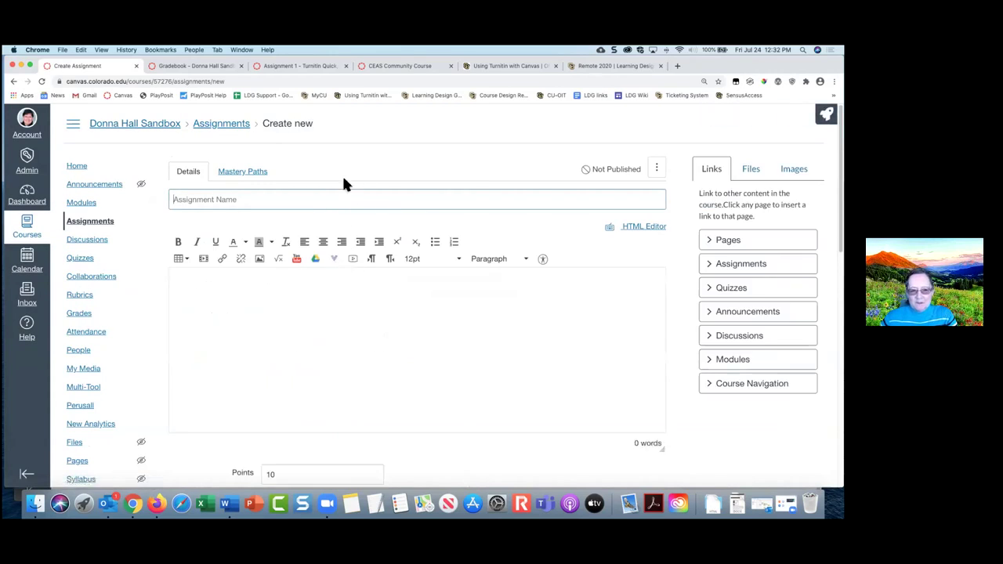
click(92, 221)
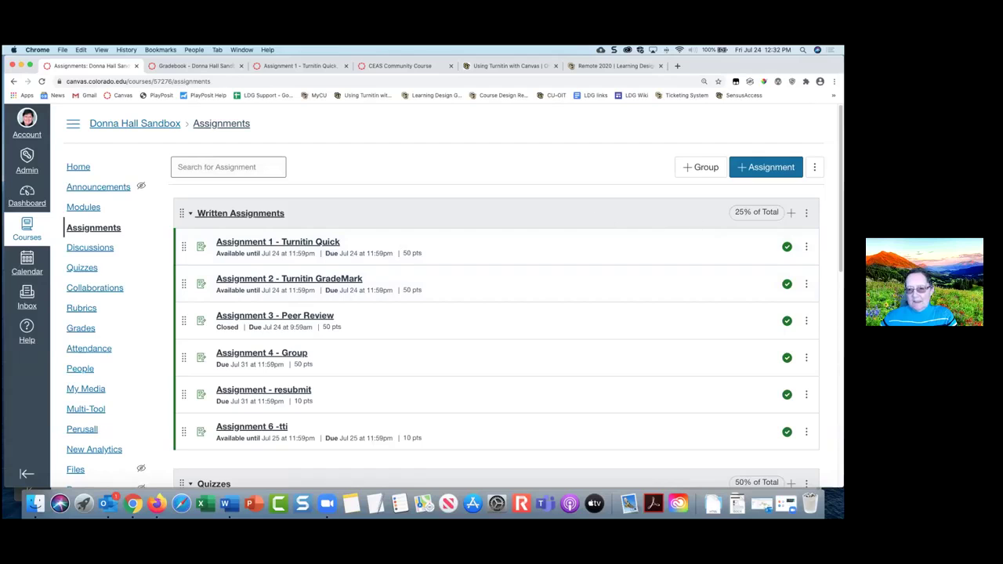
click(791, 212)
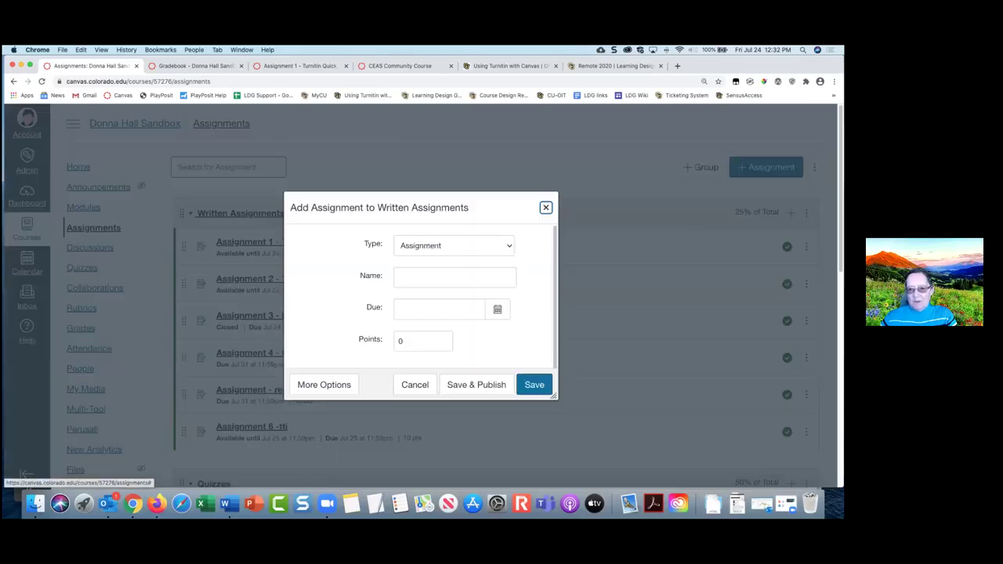
click(426, 249)
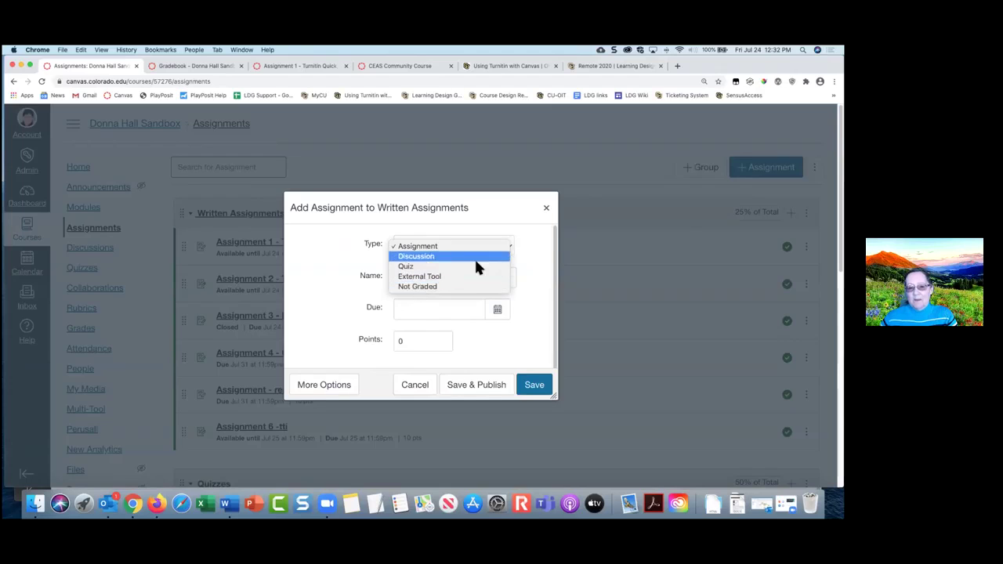
click(545, 207)
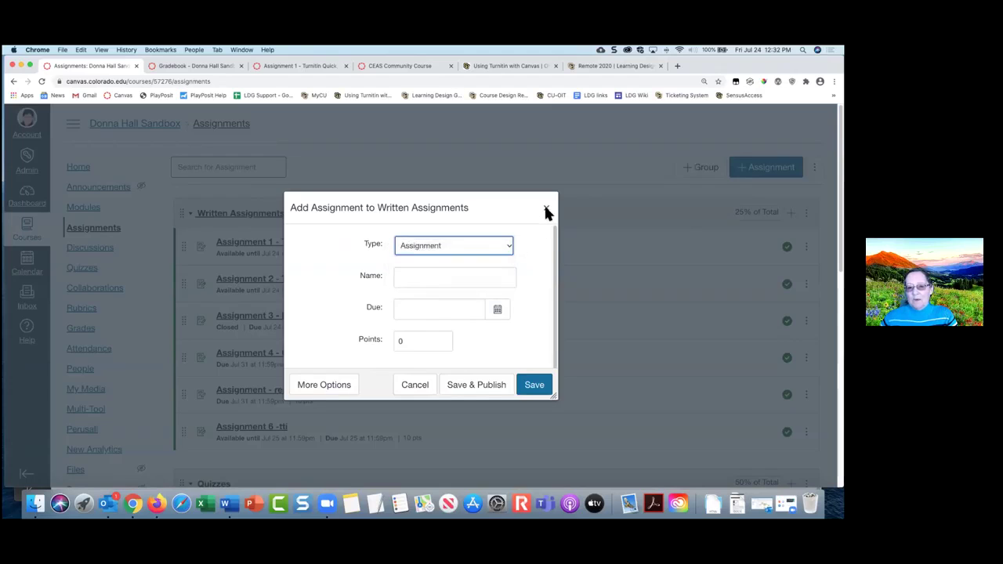
click(415, 386)
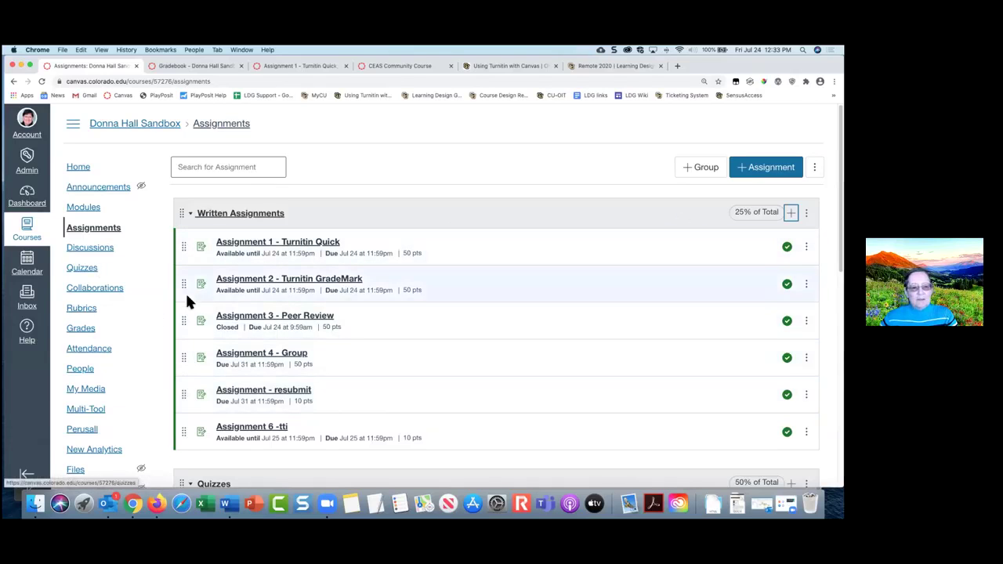
Look through the Quizzes and Discussions groups in the Assignments list.
scroll(391, 351, down, 1)
scroll(392, 351, down, 5)
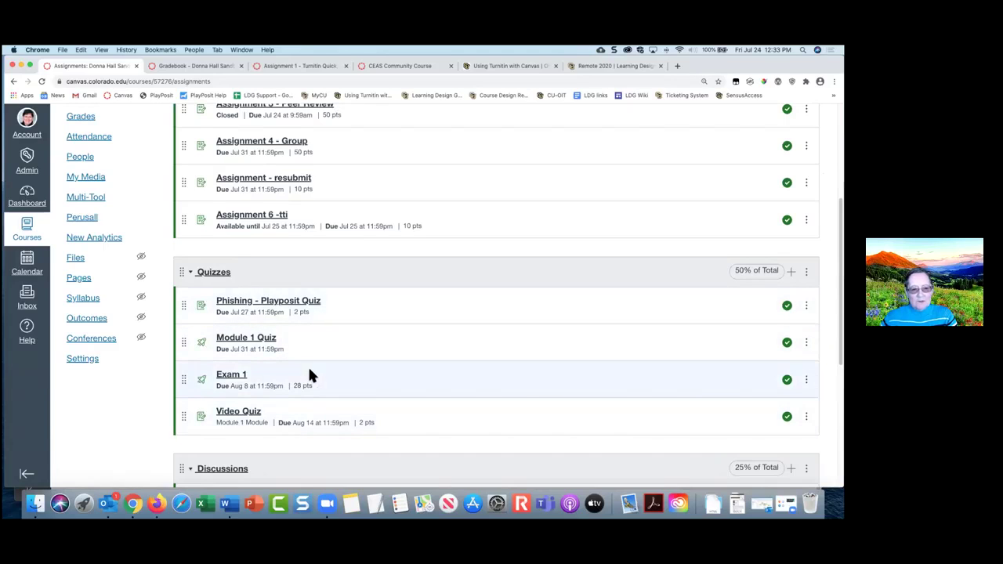
scroll(309, 376, down, 5)
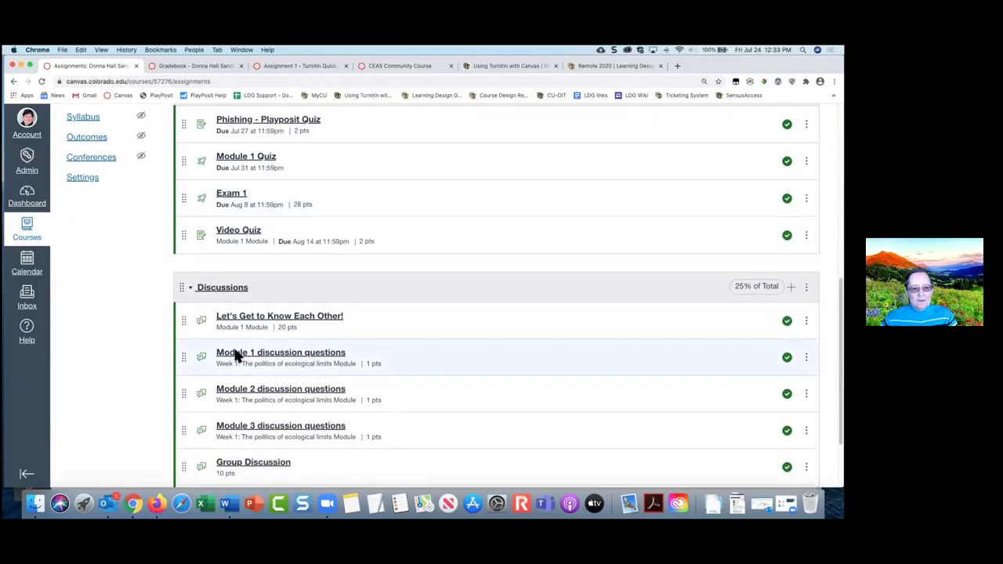
scroll(353, 370, up, 6)
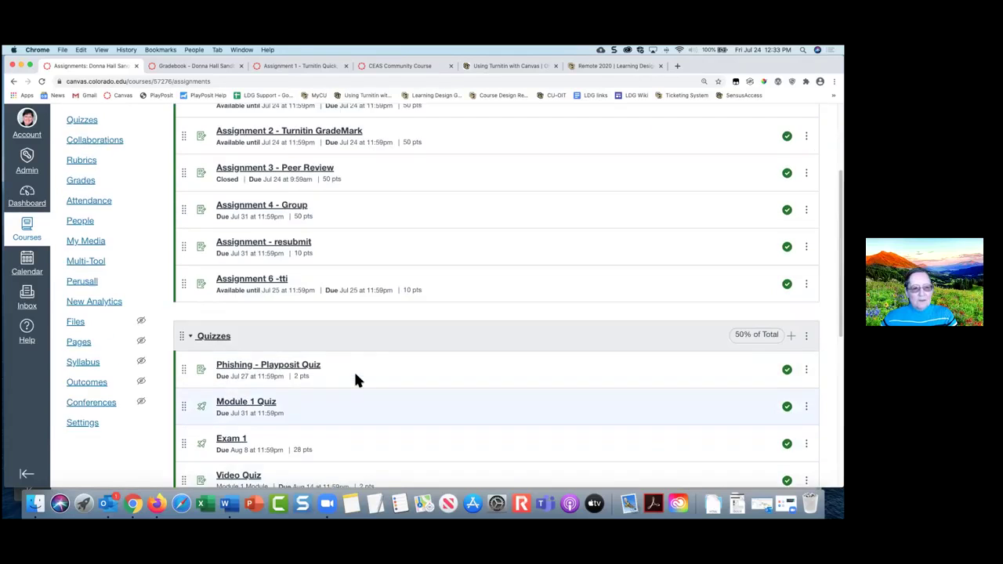
scroll(353, 370, up, 3)
scroll(87, 200, down, 1)
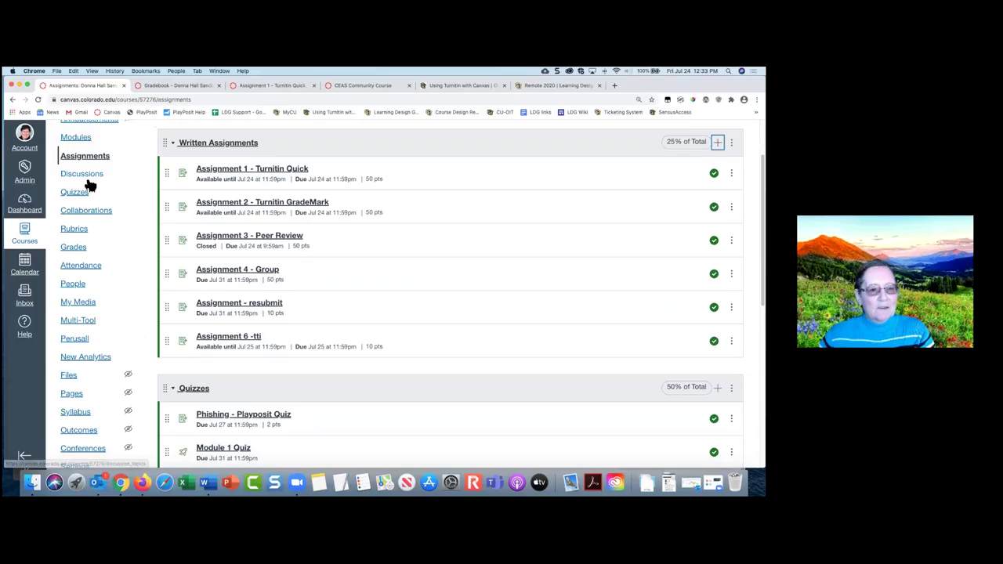
View the course's Discussions page, and return to the Assignments list to review its graded items by group.
click(87, 177)
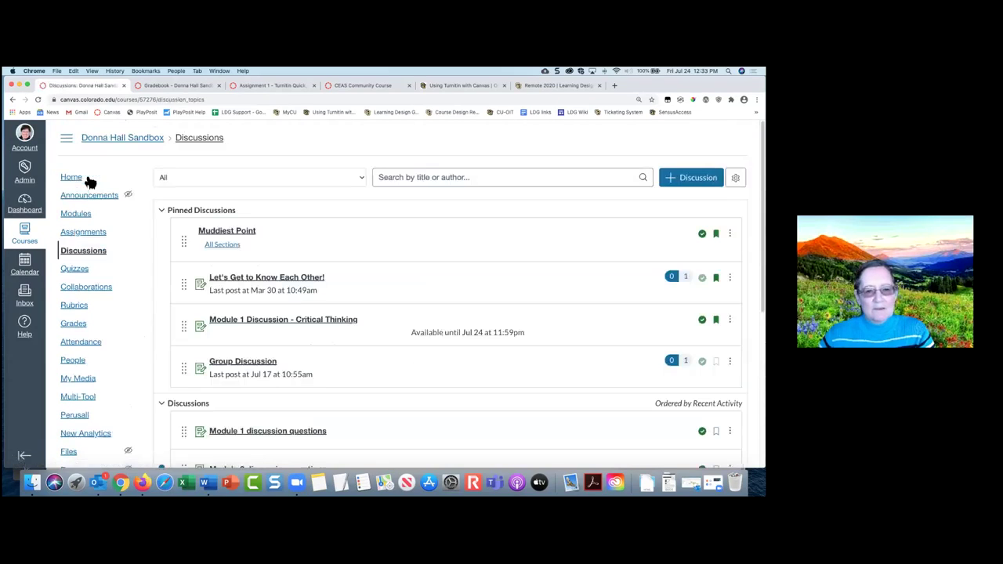
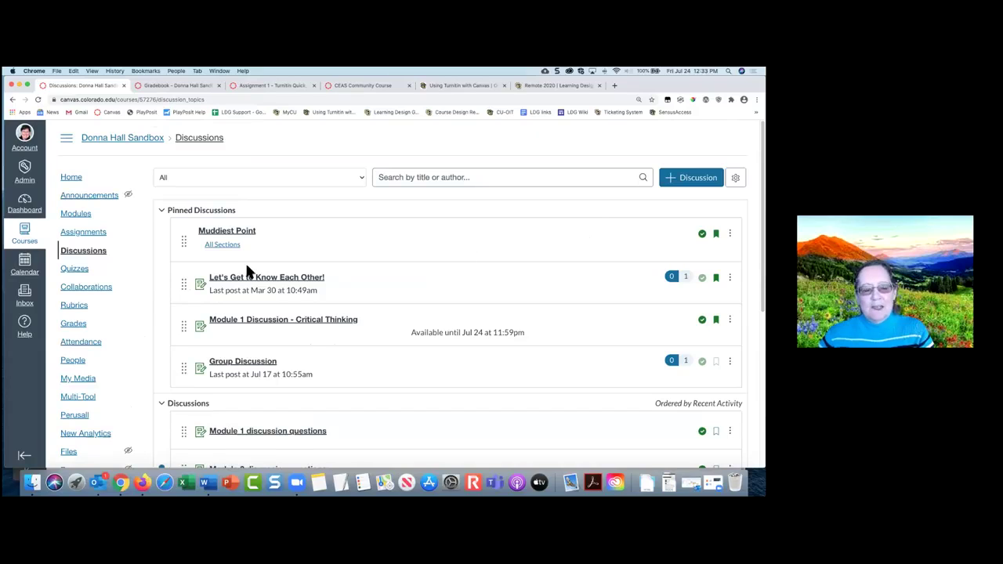
click(96, 234)
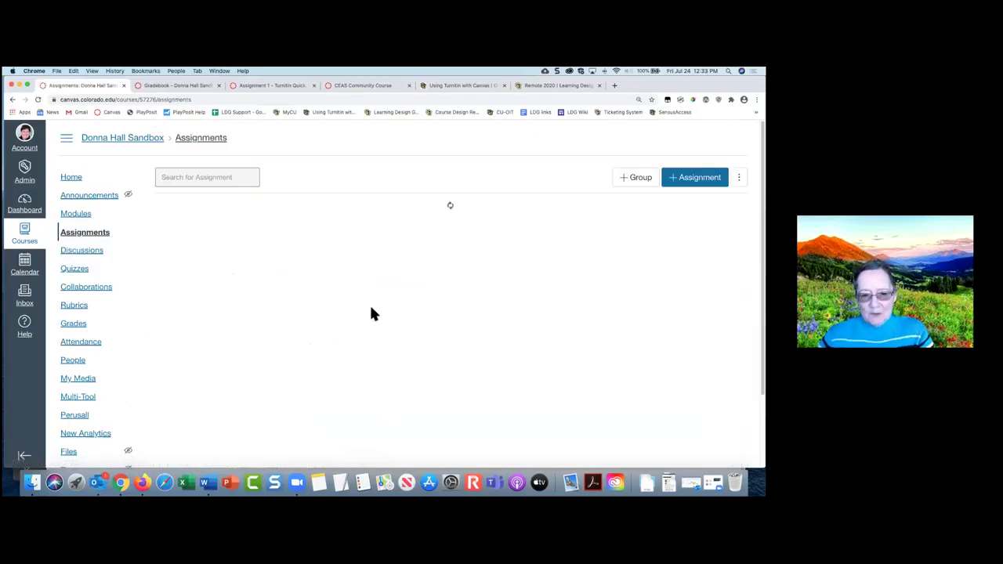
scroll(412, 363, down, 10)
scroll(416, 366, up, 8)
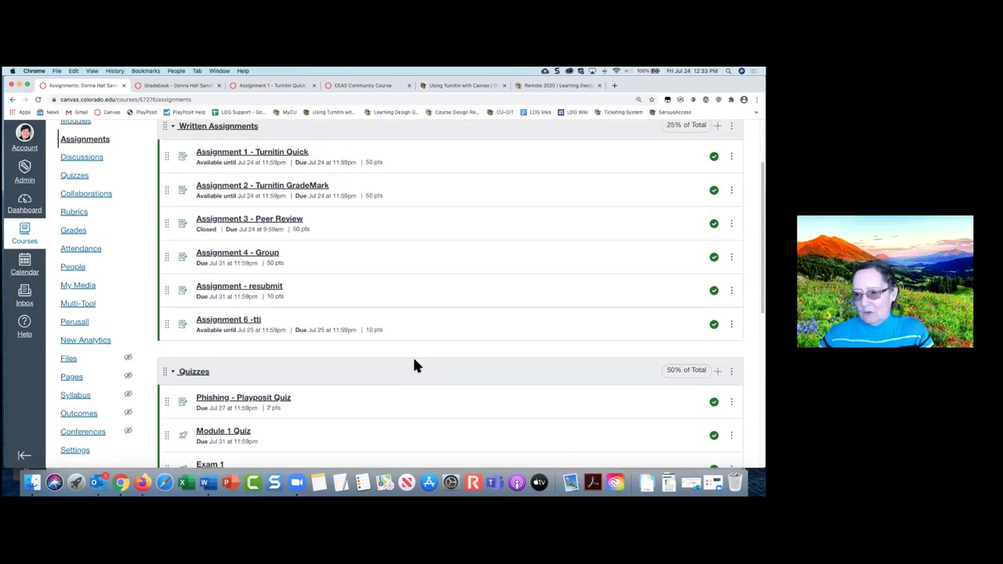
scroll(416, 366, up, 3)
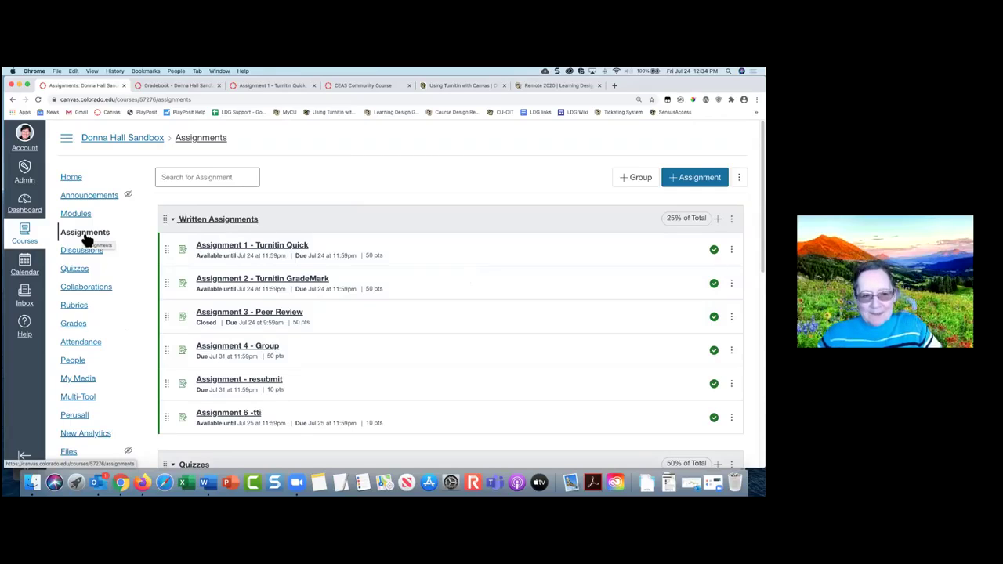
scroll(442, 347, down, 5)
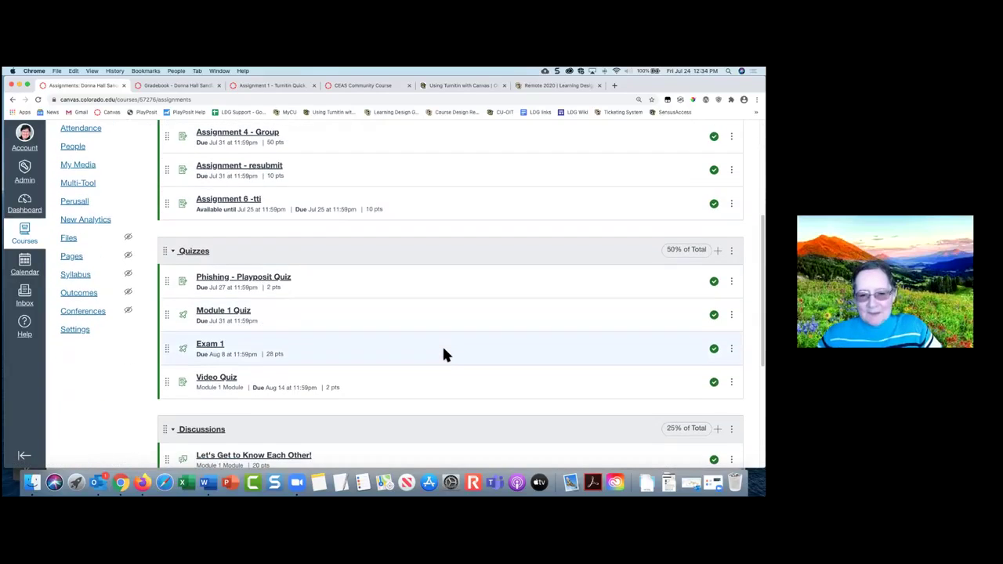
scroll(442, 346, up, 5)
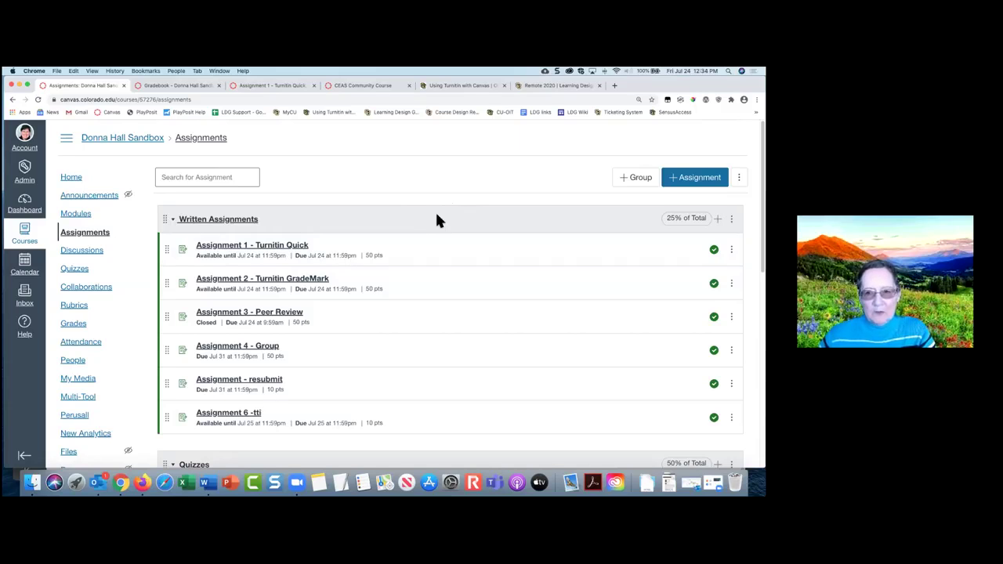
Create a new quiz from the course's Quizzes page and examine its name and instructions editor.
click(694, 177)
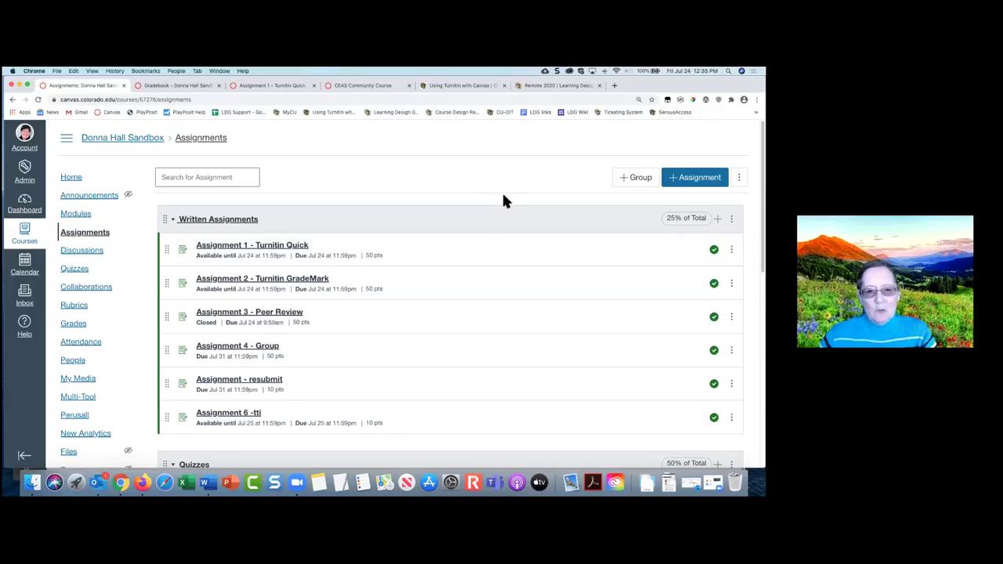
click(86, 274)
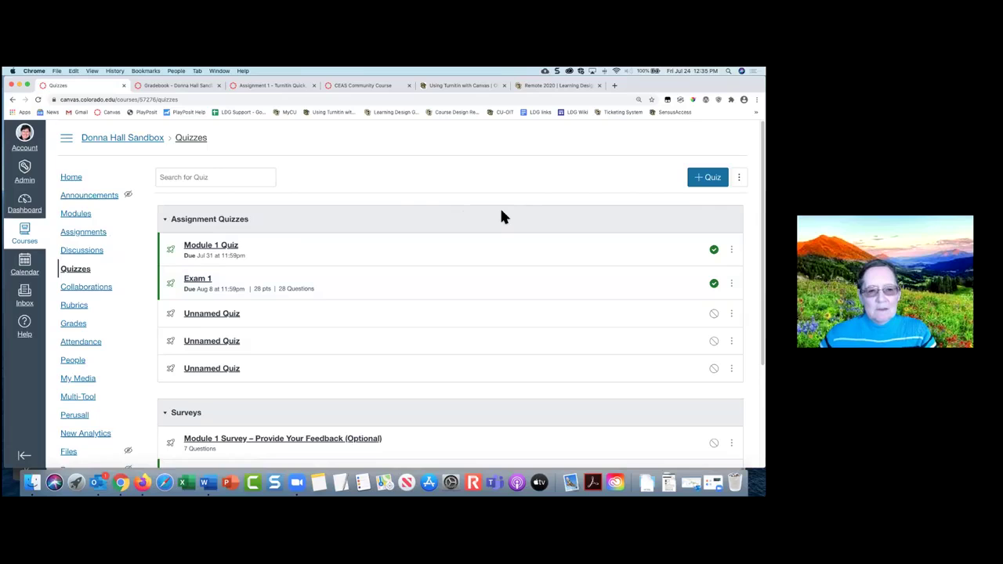
click(708, 177)
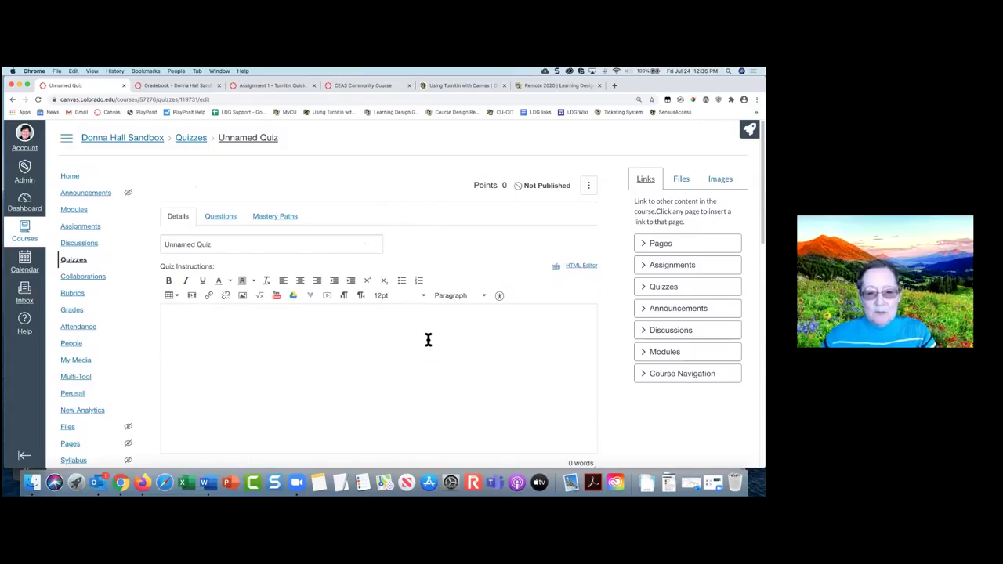
scroll(387, 290, down, 2)
scroll(393, 255, down, 4)
scroll(393, 255, up, 6)
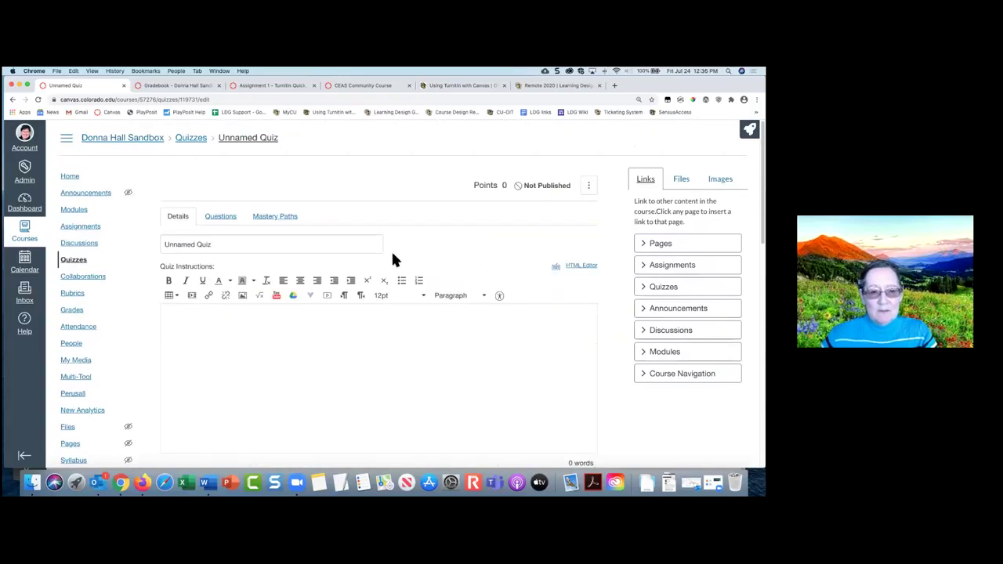
scroll(296, 264, down, 1)
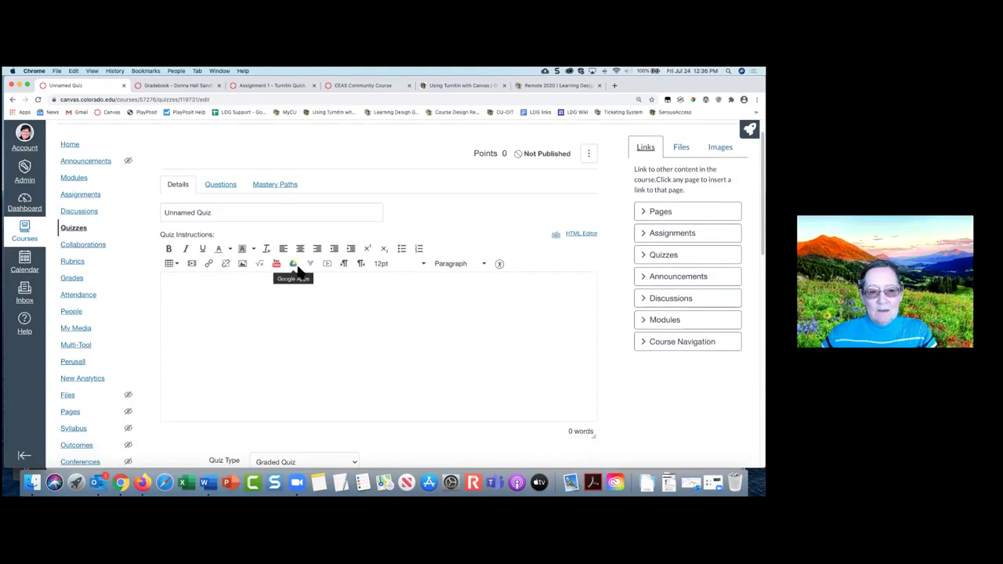
Examine the new quiz's type choices, assignment group, options, restrictions, assign dates and question-adding choices.
scroll(296, 266, down, 5)
click(317, 273)
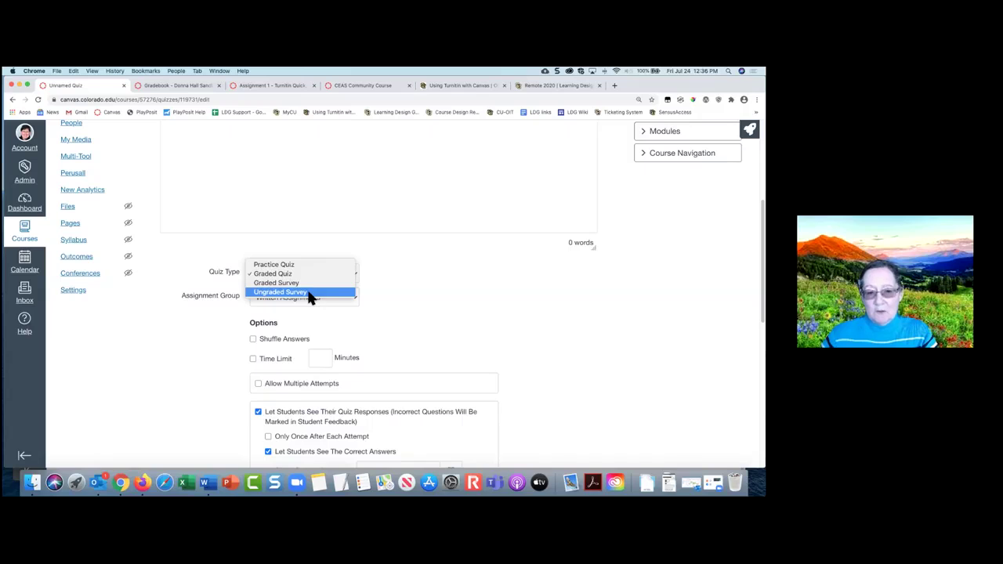
click(455, 282)
scroll(453, 278, down, 3)
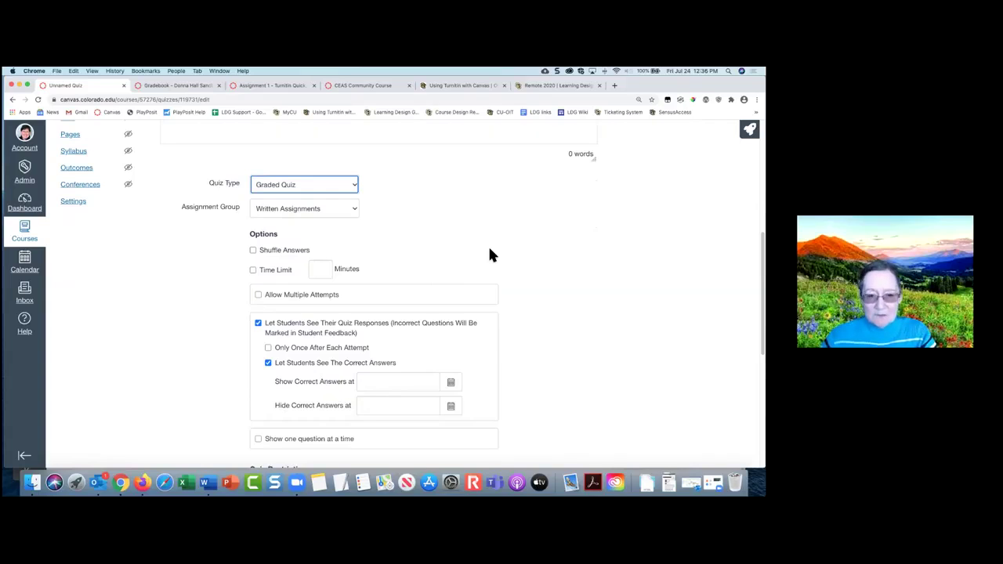
scroll(471, 236, down, 2)
scroll(470, 235, down, 5)
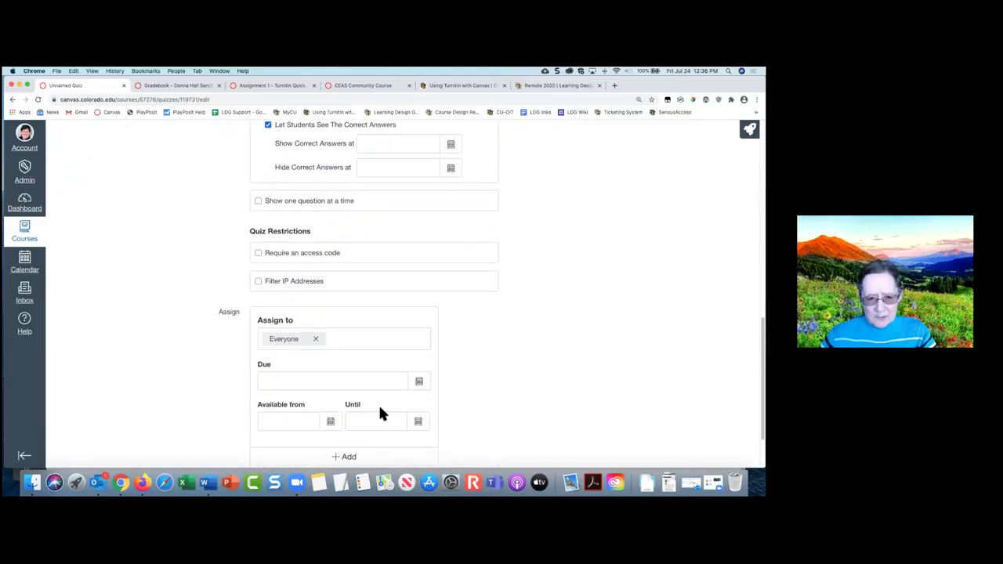
scroll(560, 376, up, 15)
scroll(561, 378, up, 1)
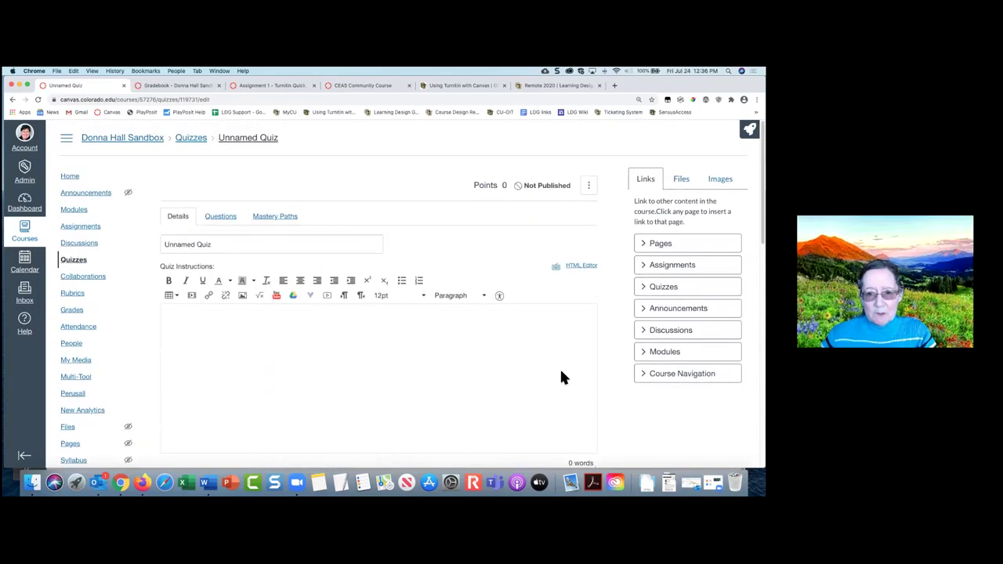
click(235, 221)
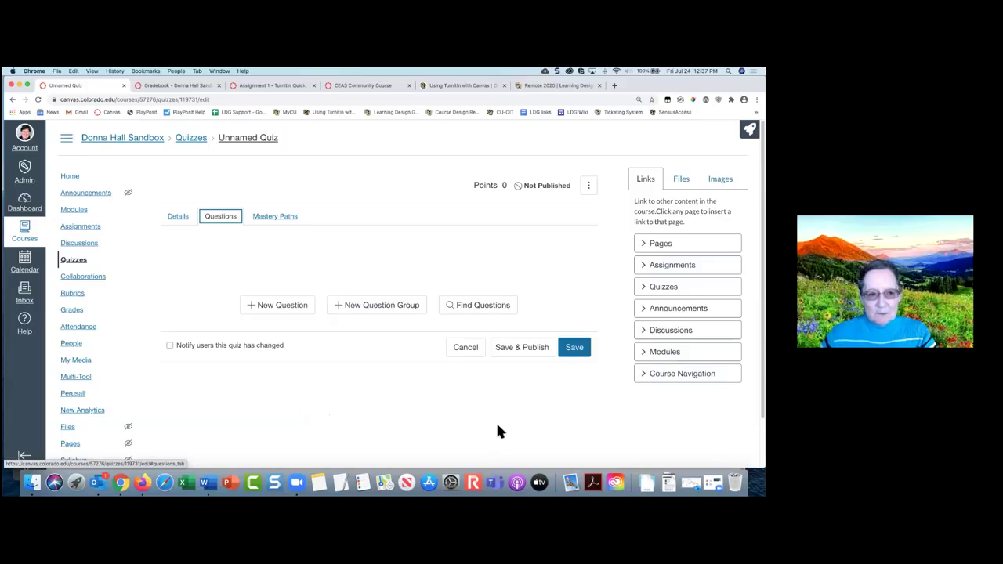
Return to the Assignments list and view the Written Assignments group's weight and score-dropping settings, closing them without changes.
click(73, 226)
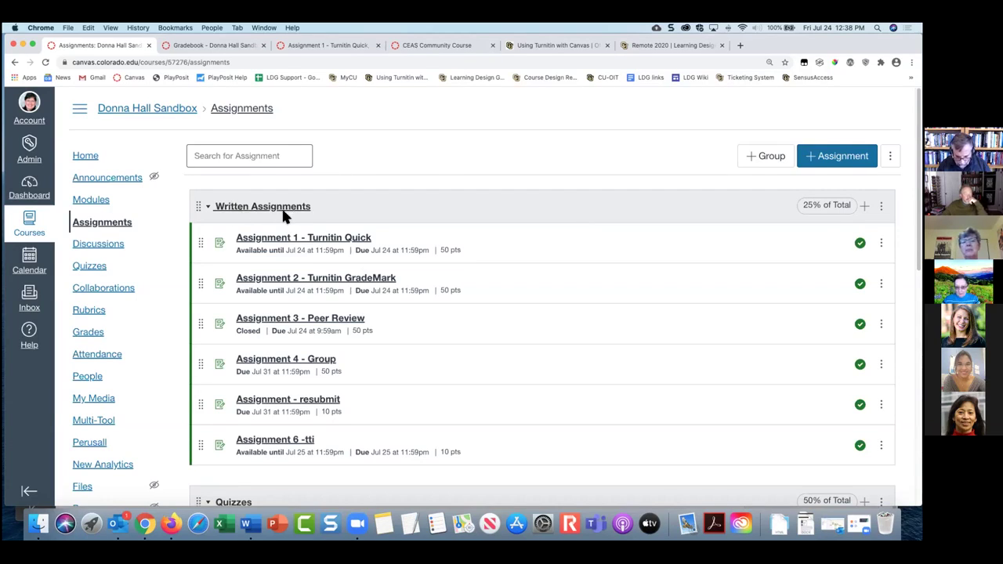
click(880, 208)
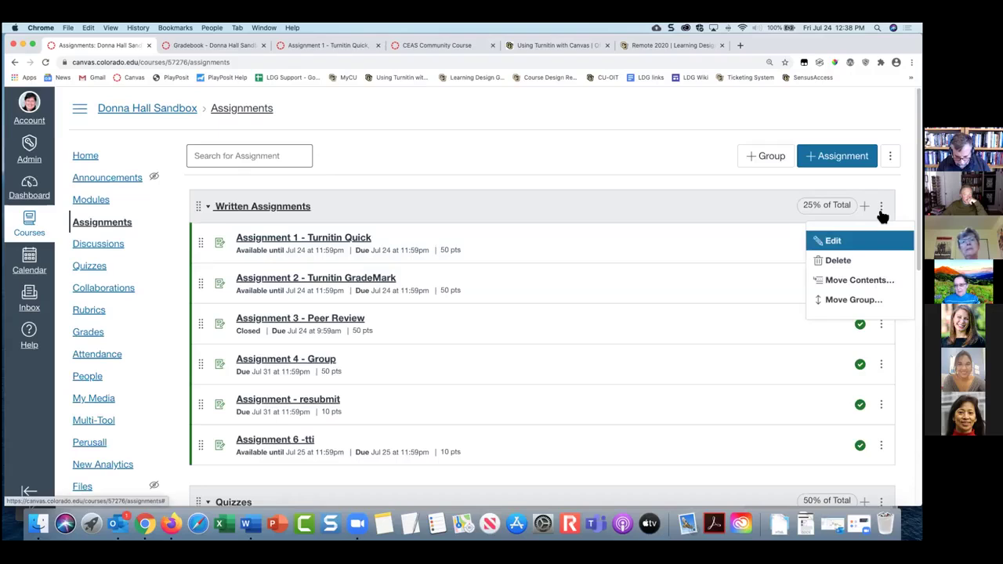
click(708, 213)
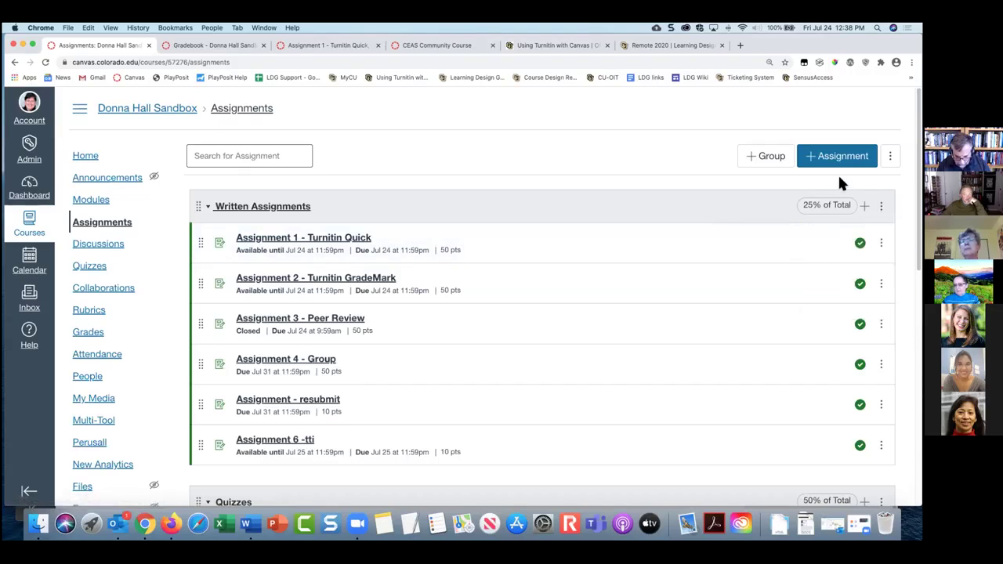
click(880, 206)
click(835, 240)
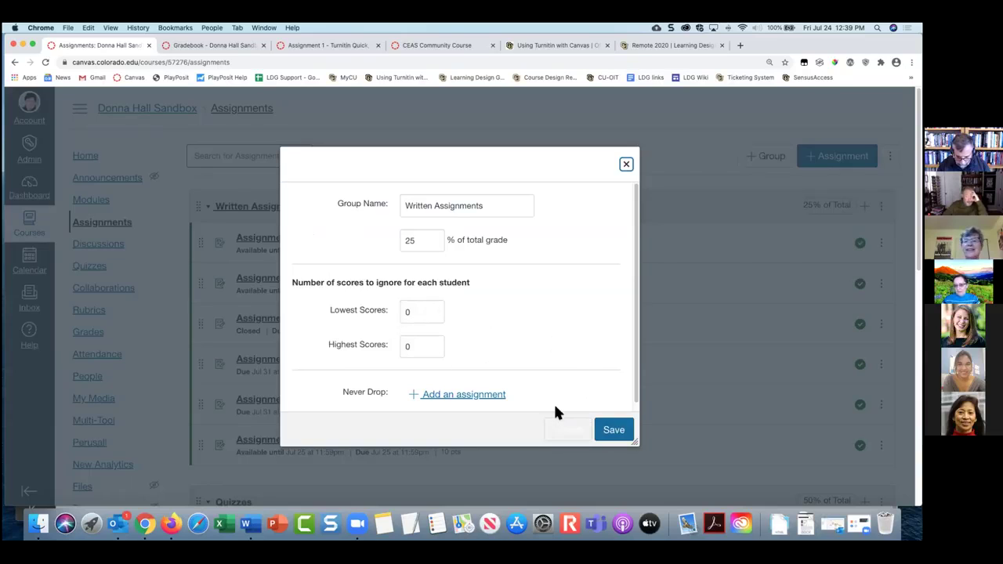
click(567, 437)
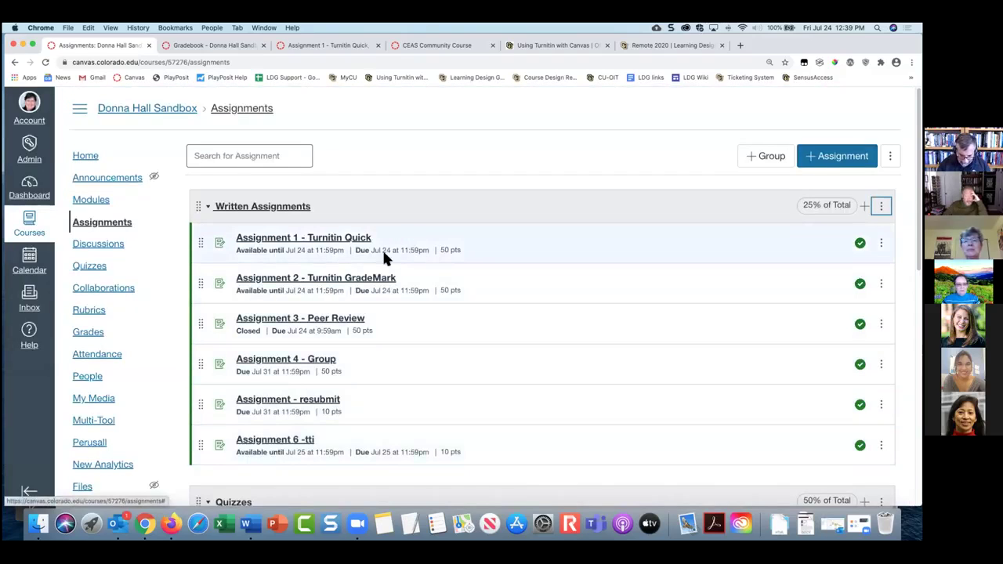
Open the course's Grades page and bring up the gradebook settings at Late Policies.
scroll(123, 302, down, 1)
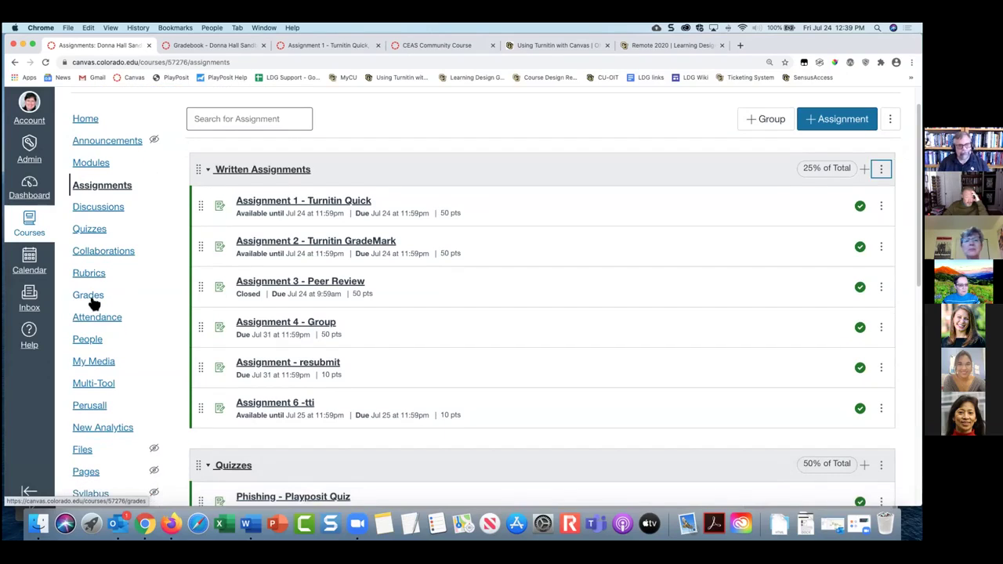
click(91, 299)
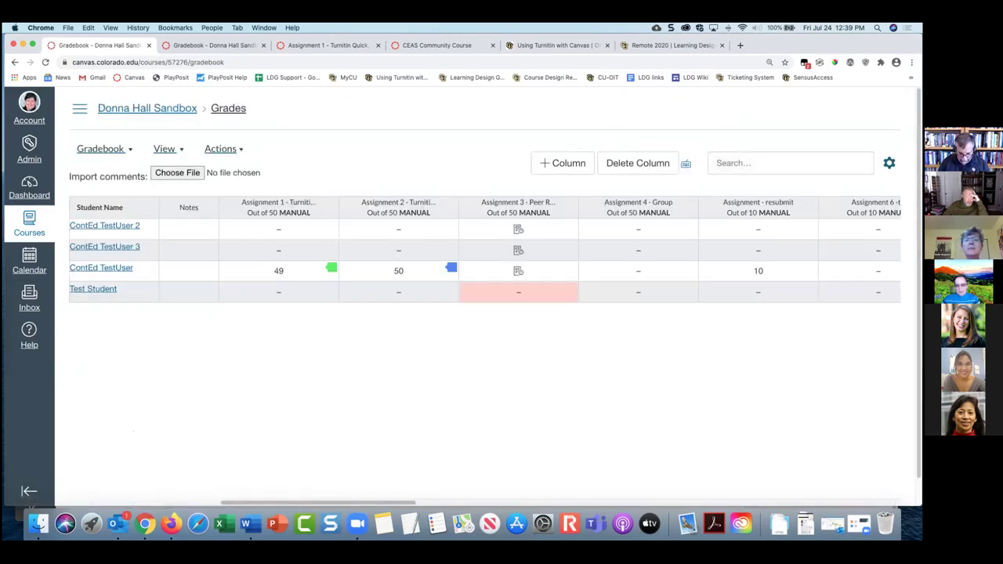
click(889, 162)
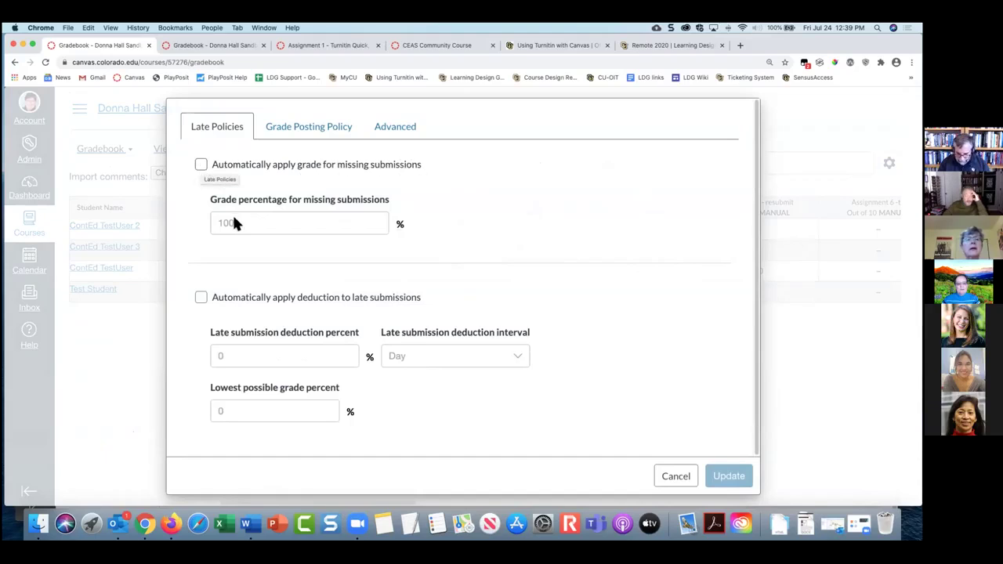
Try automatically applying a grade of 0% for missing submissions in the late policies.
click(202, 164)
drag(238, 220, 167, 217)
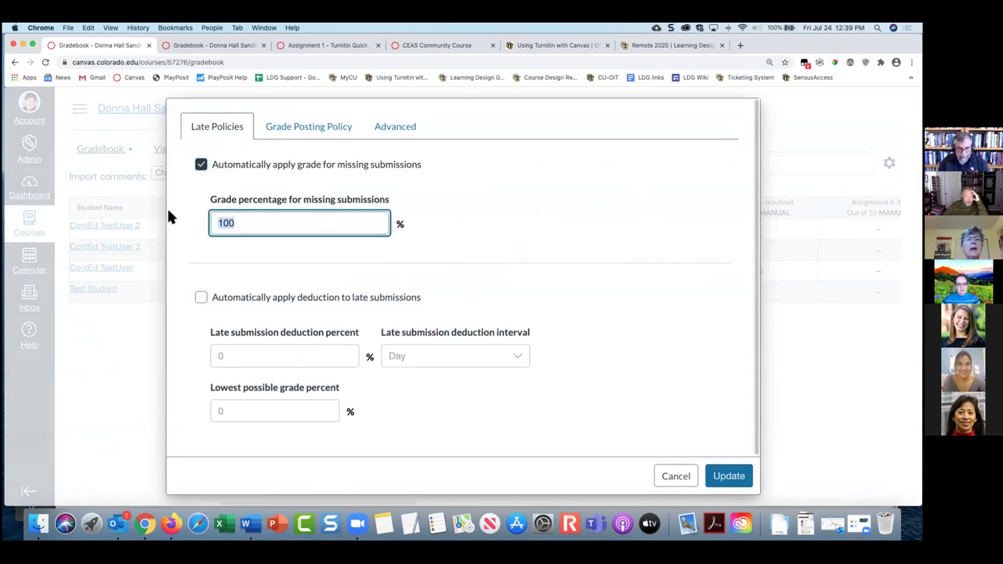
text(0)
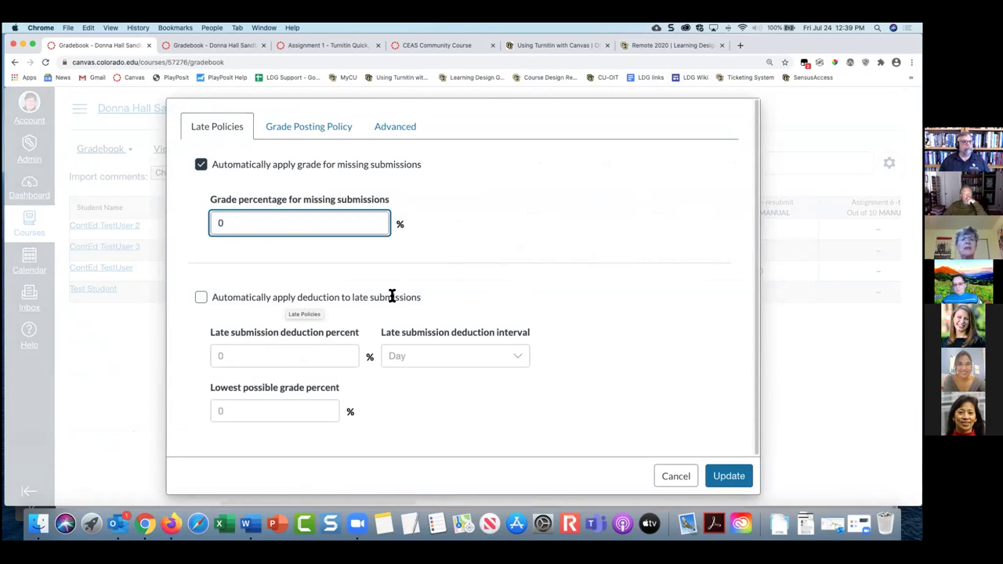
Examine the Grade Posting Policy and Advanced settings, and close the gradebook settings without saving.
click(318, 132)
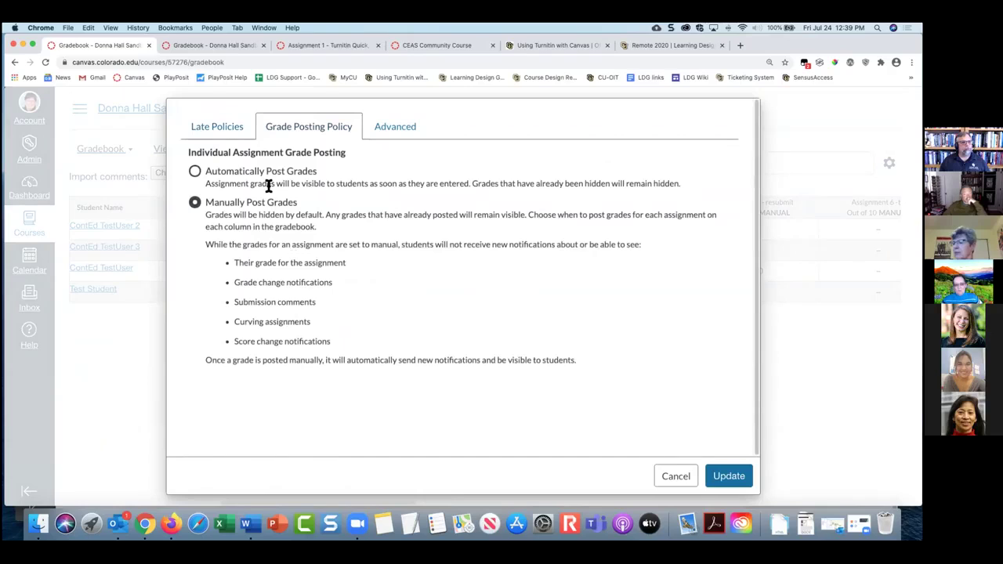
click(396, 125)
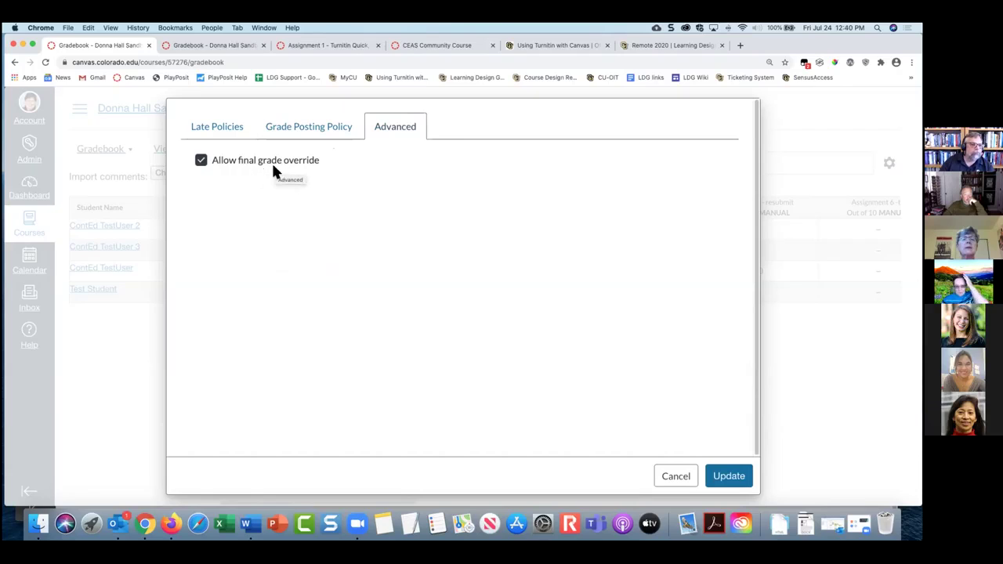
click(220, 134)
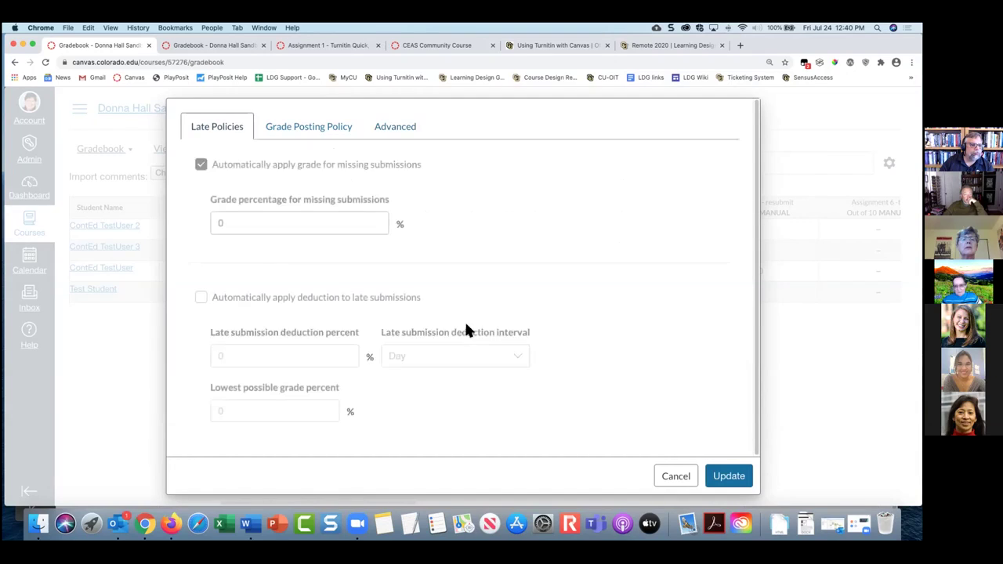
click(662, 482)
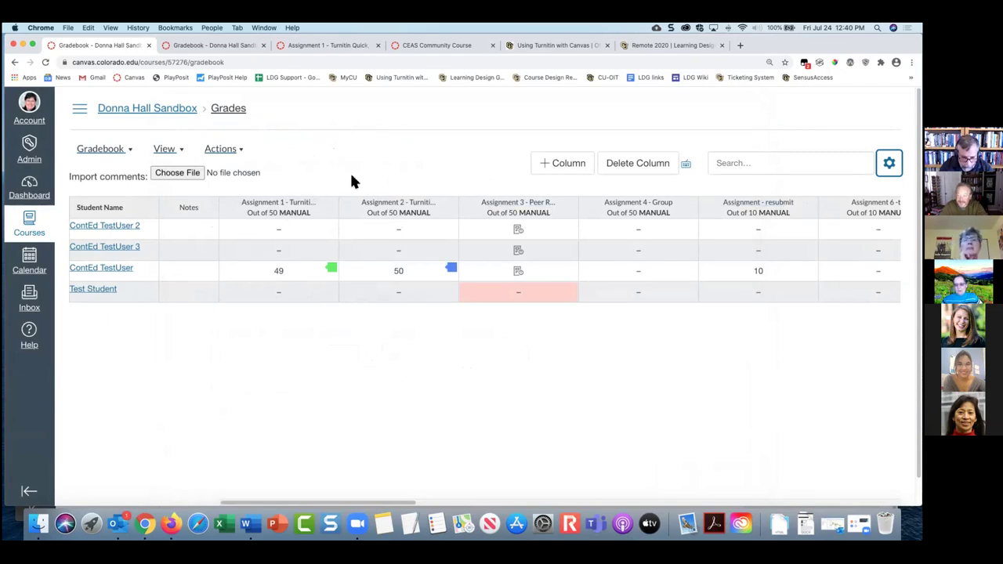
Arrange the gradebook columns by Assignment Name - A-Z.
click(166, 152)
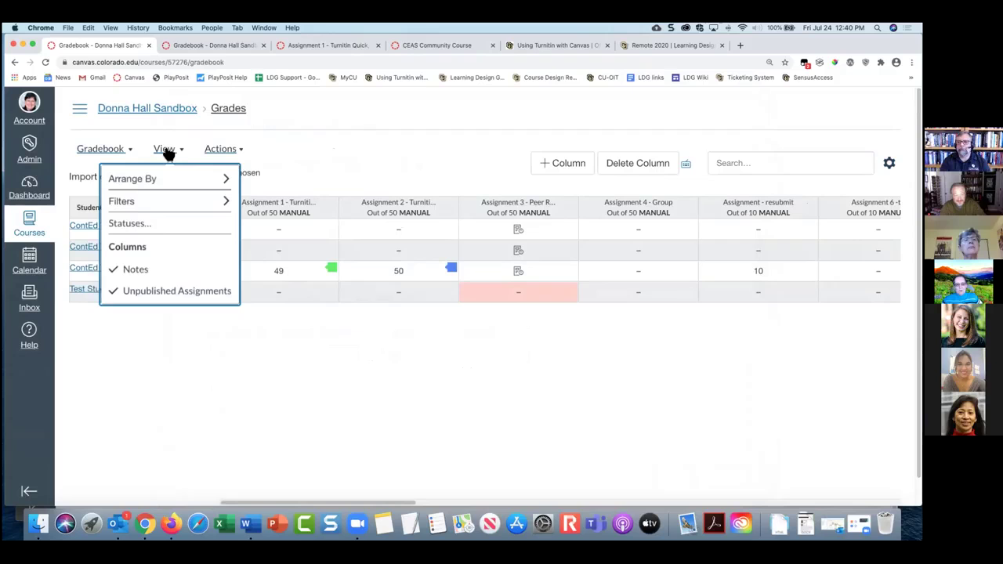
mouse_move(158, 181)
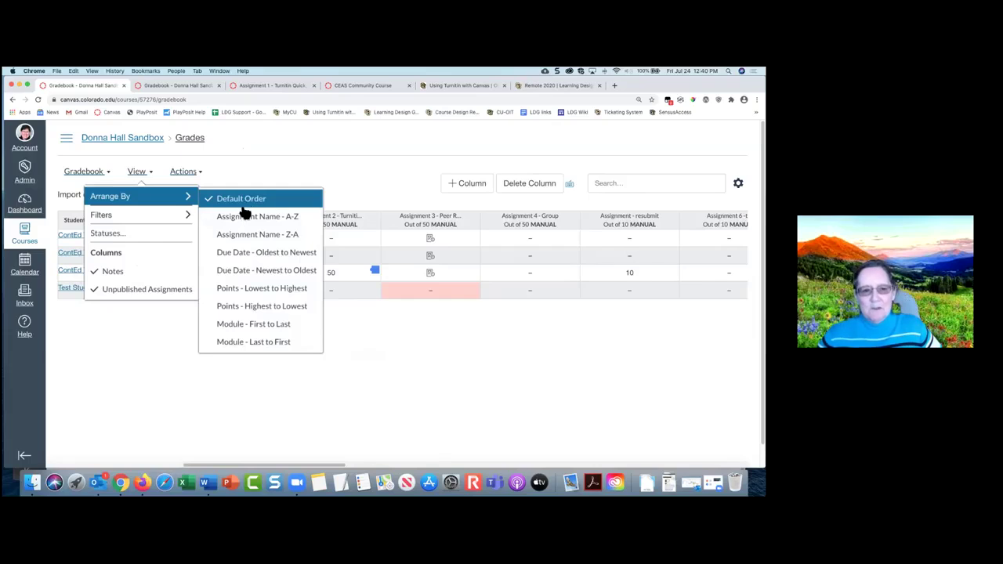
click(248, 222)
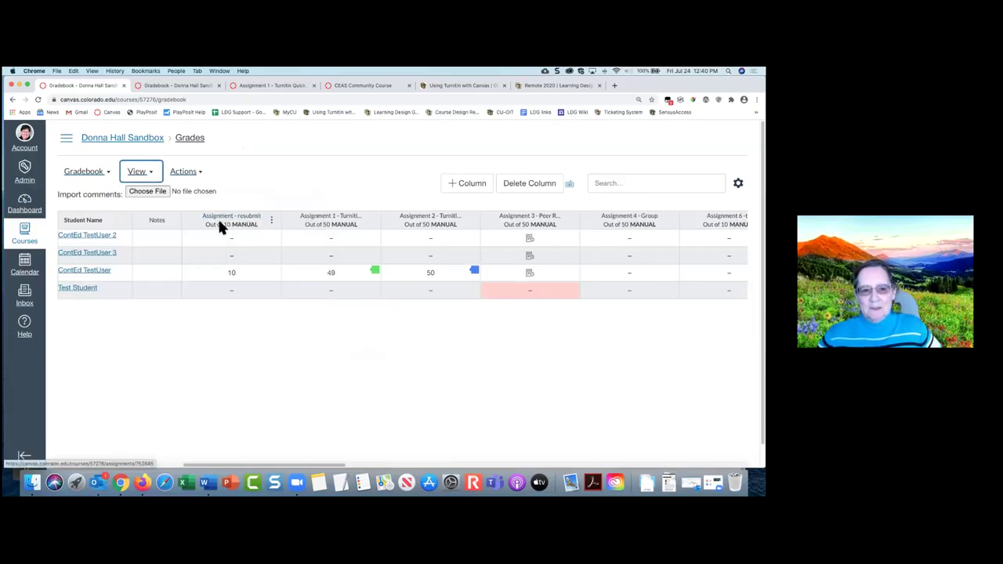
Examine the gradebook's arrangement, filter, import and export options without changing anything.
click(139, 174)
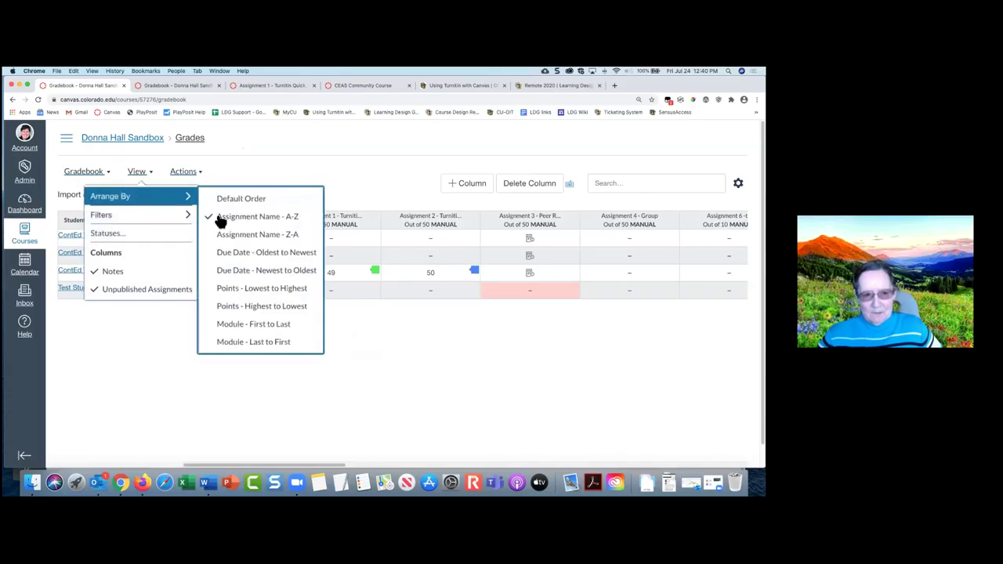
mouse_move(165, 196)
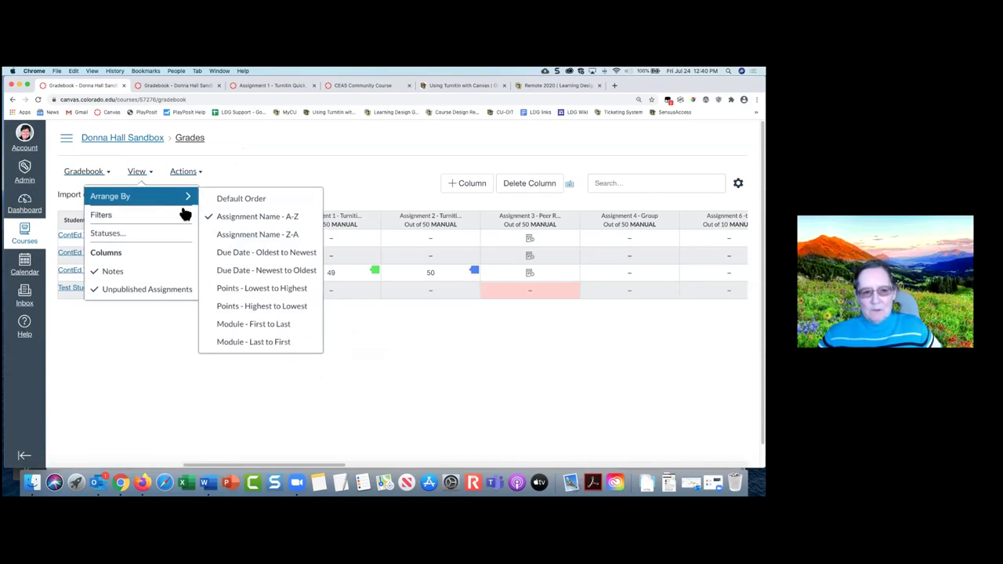
mouse_move(179, 221)
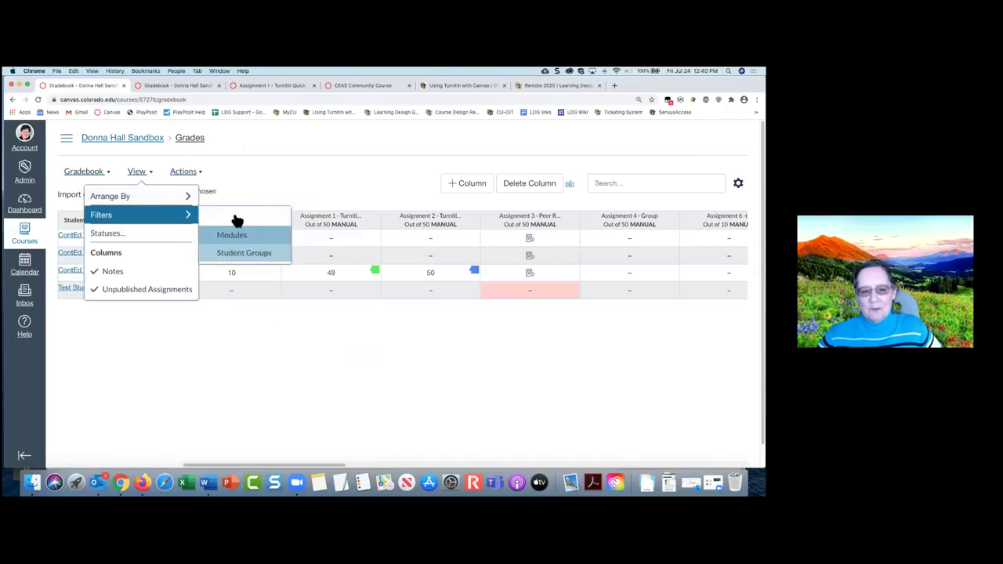
click(261, 169)
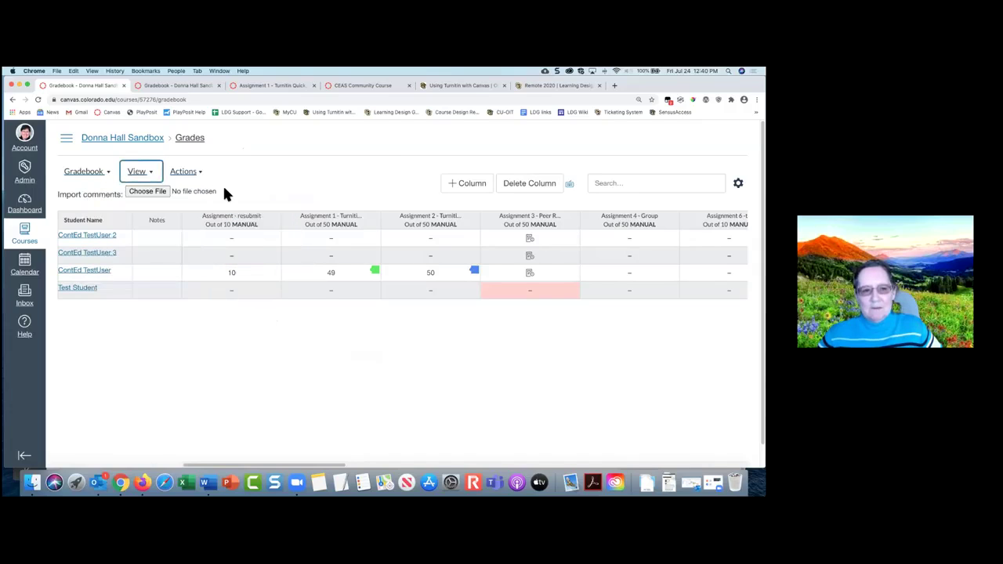
click(192, 173)
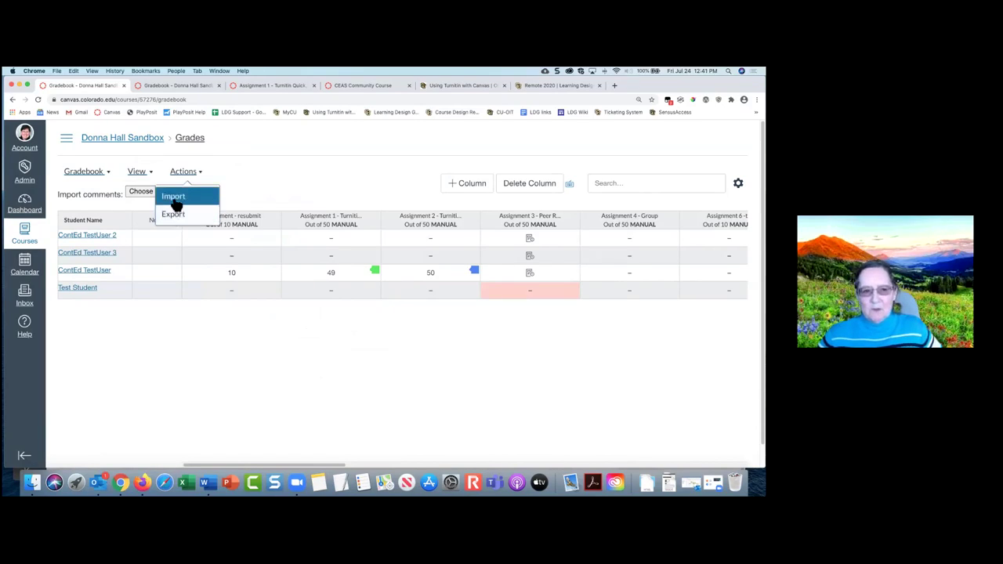
click(286, 170)
Open the Gradebook History and review its log of grade changes by student, grader and assignment.
click(107, 177)
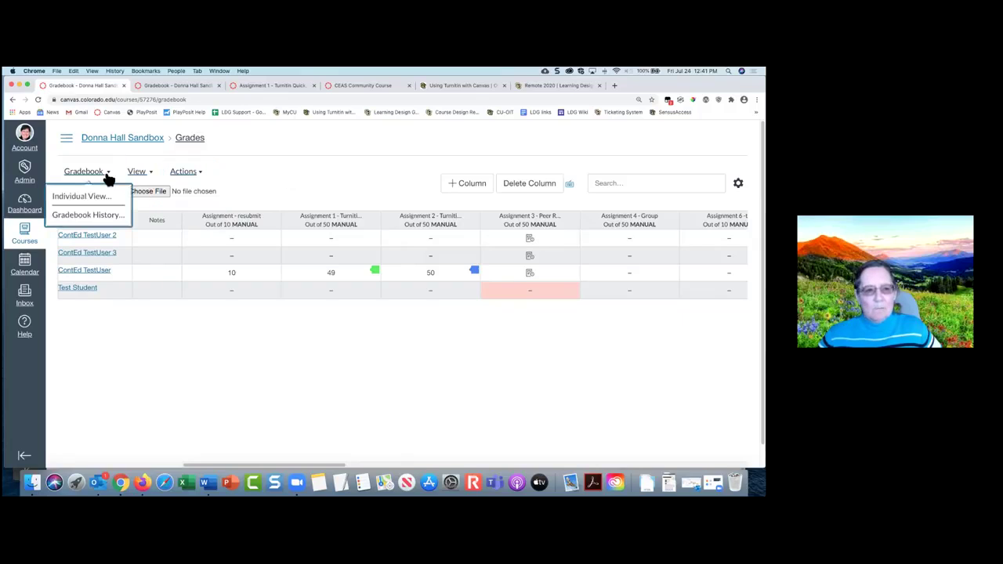
click(84, 216)
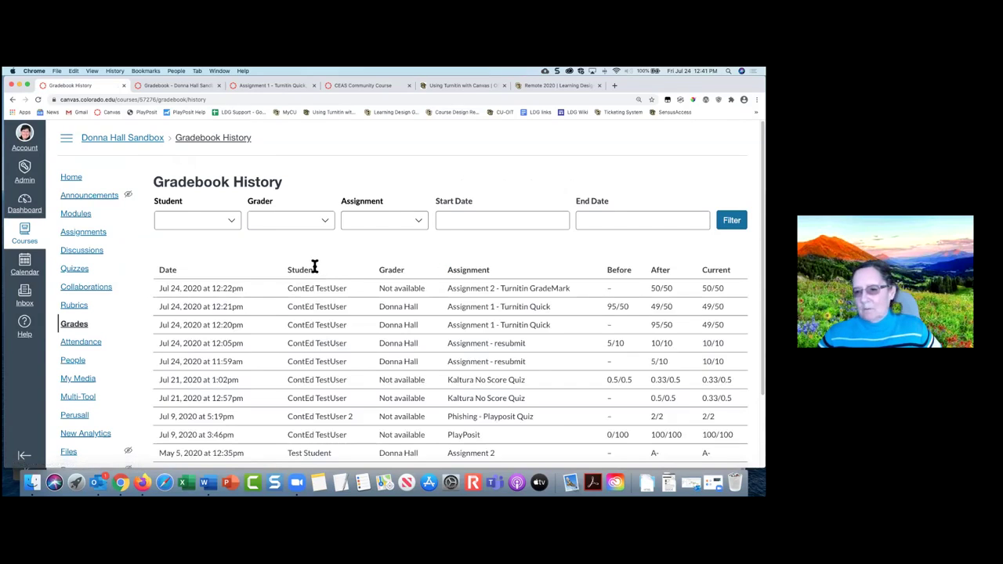
scroll(314, 267, down, 3)
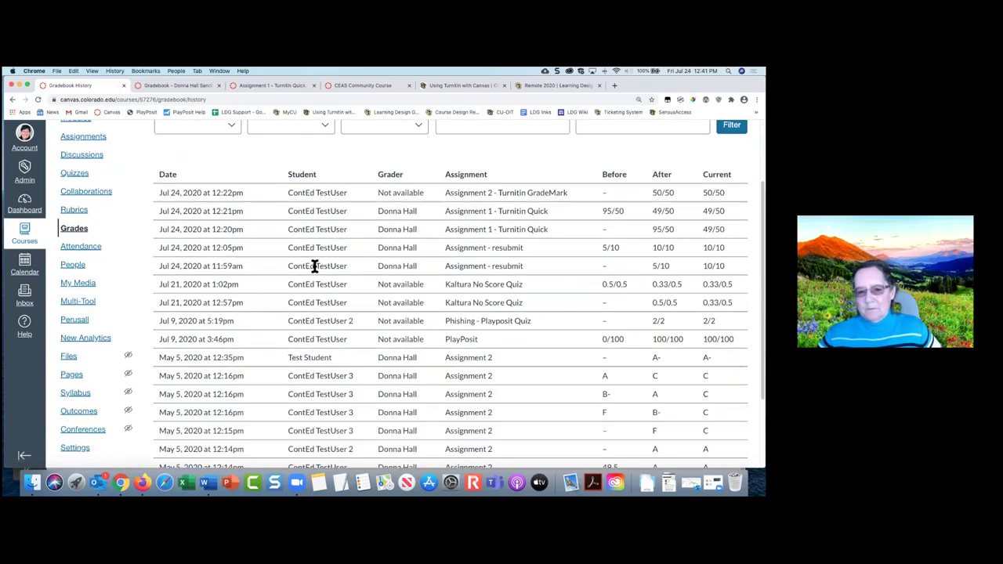
scroll(314, 267, up, 3)
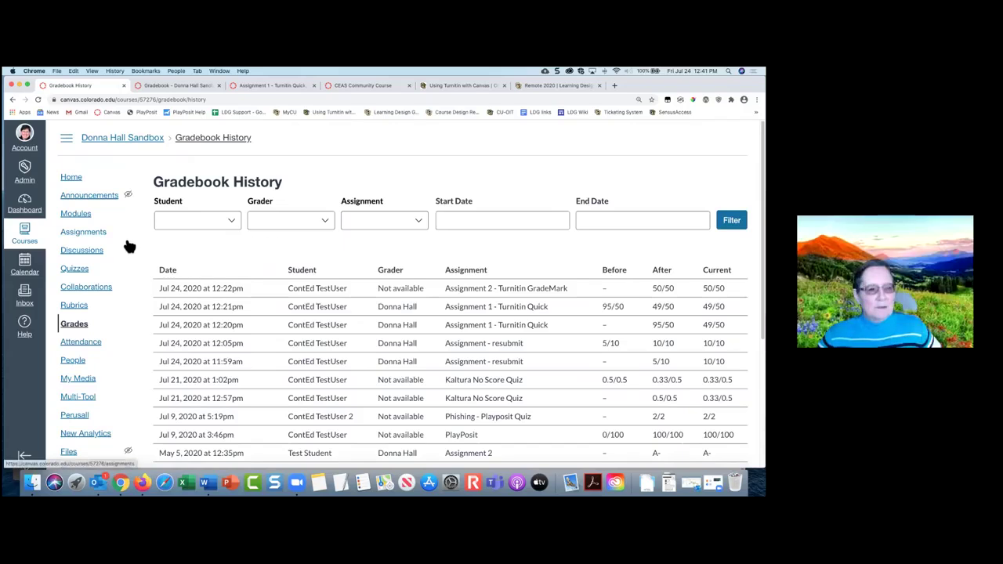
Return to the Grades page and view the Late Policies settings again, closing them without changes.
click(82, 328)
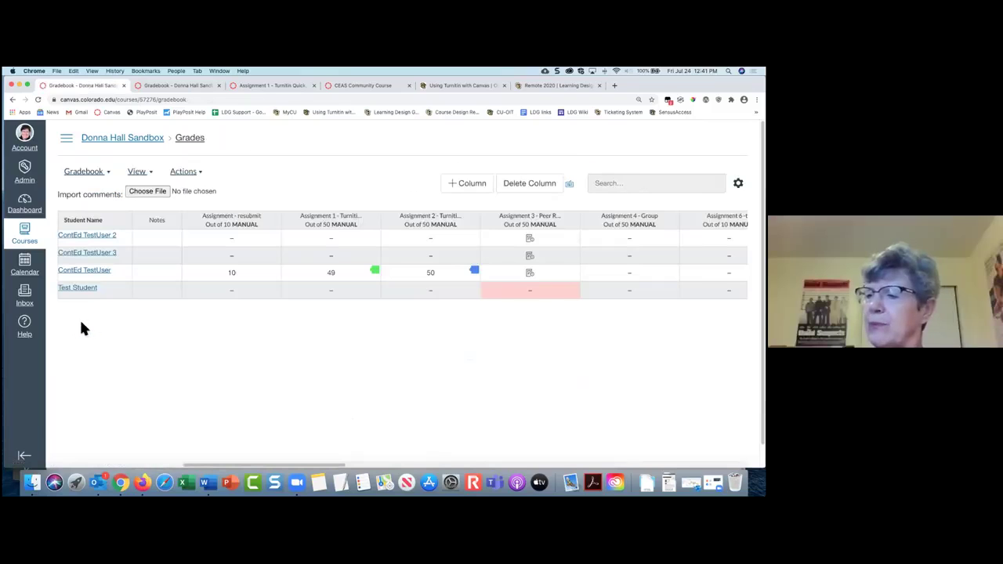
click(738, 183)
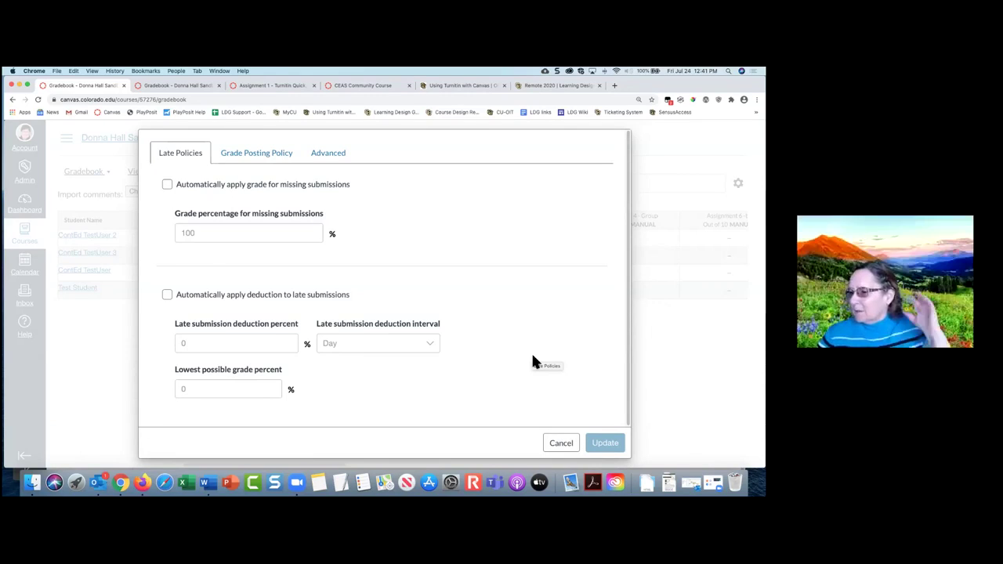
click(565, 445)
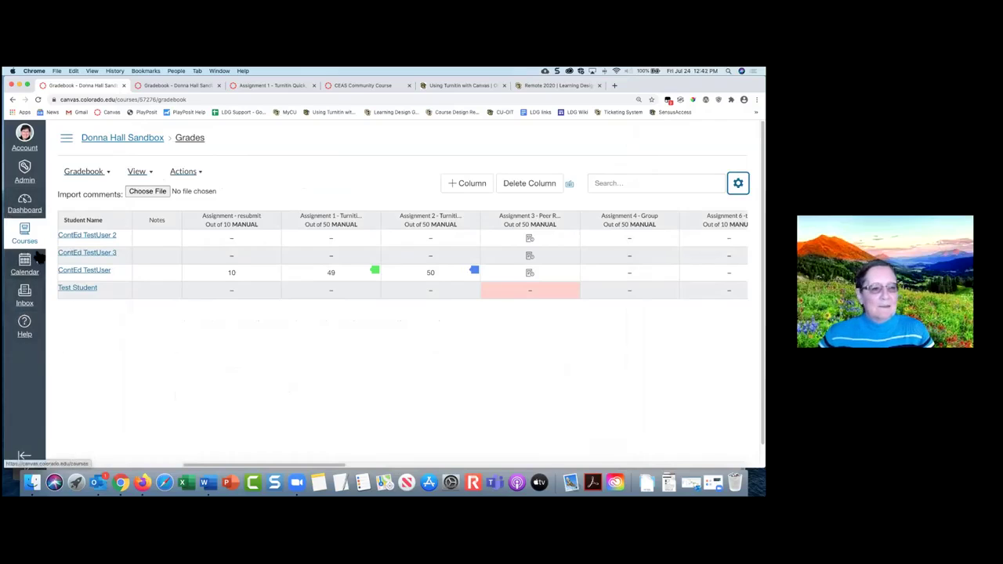
Create a new assignment from the course's Assignments page and name it "Playposit 2".
click(138, 139)
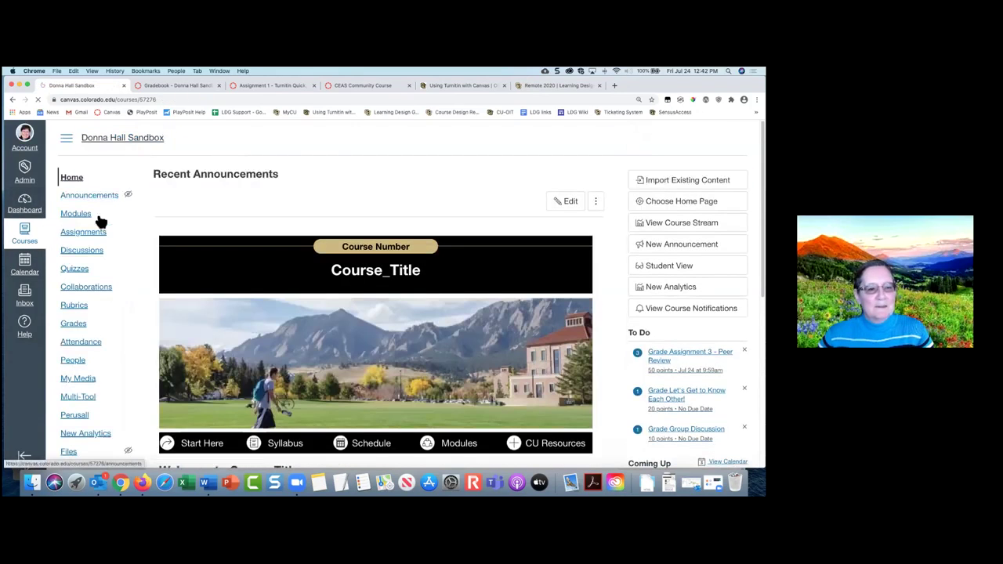
click(87, 238)
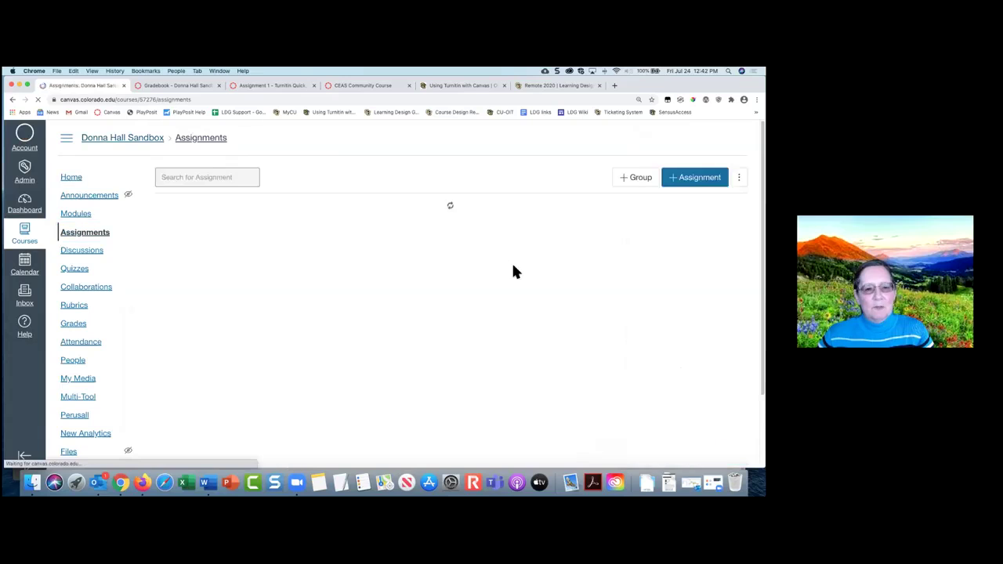
click(695, 178)
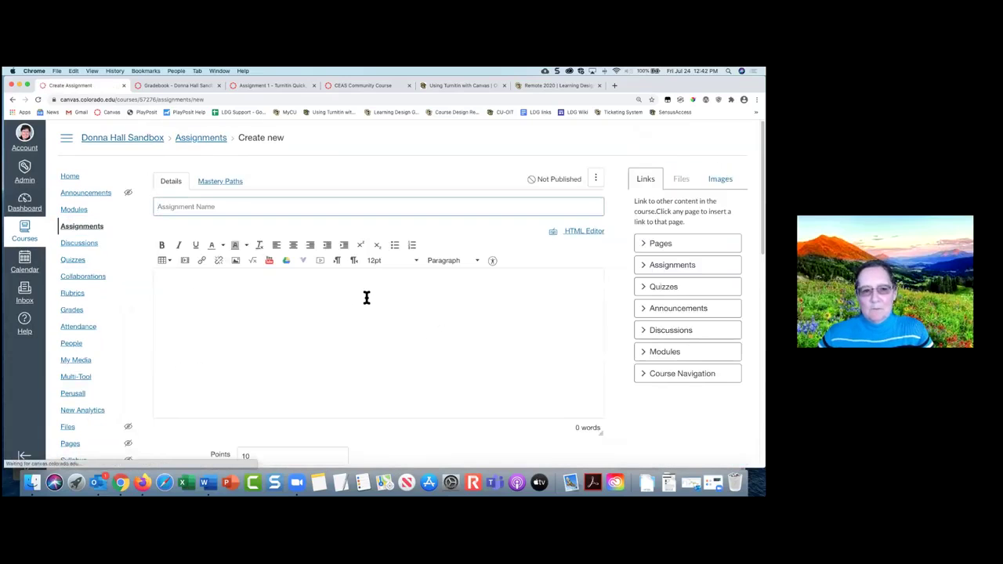
click(252, 210)
text(PLAY)
key(BackSpace)
key(BackSpace)
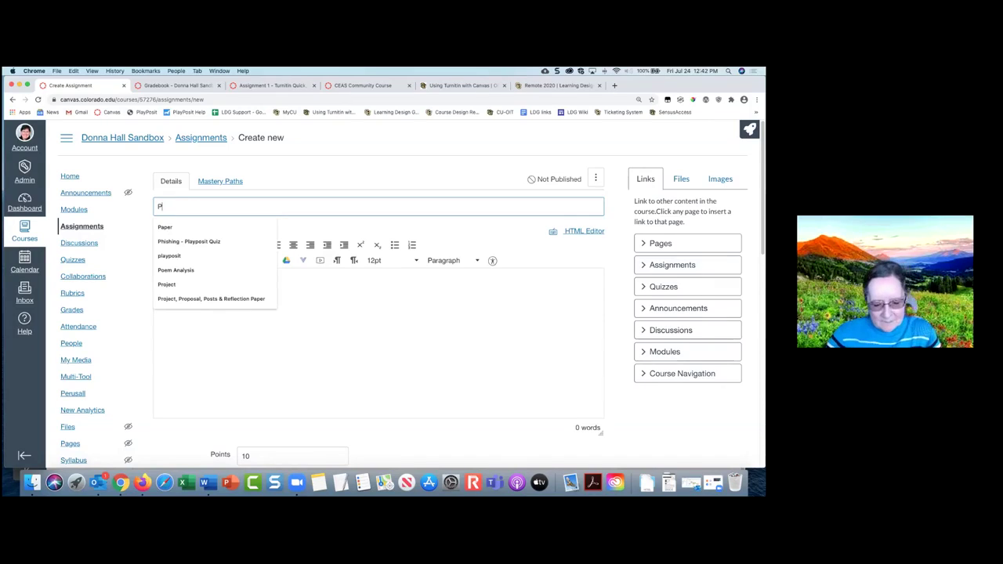
text(layp)
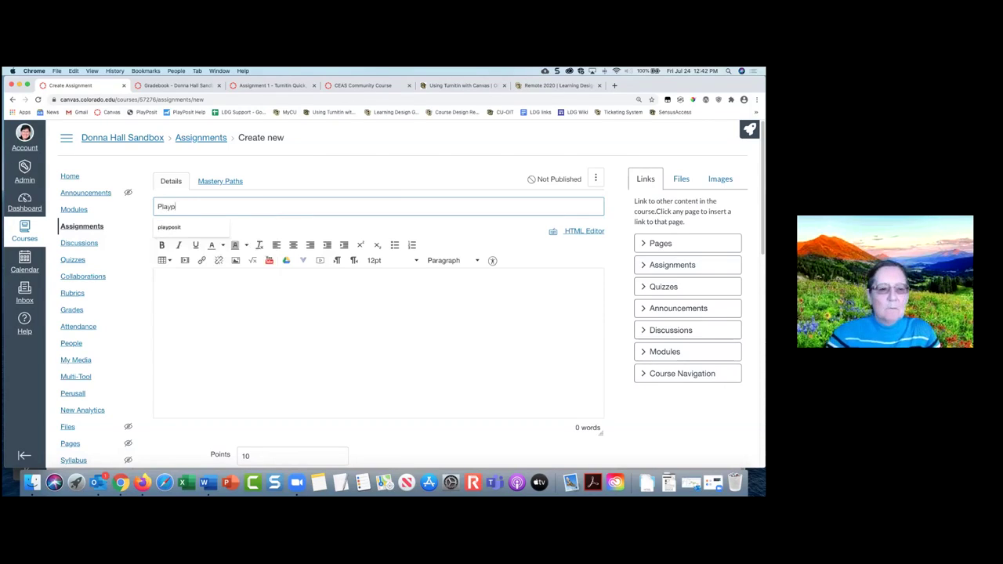
text(osit 2)
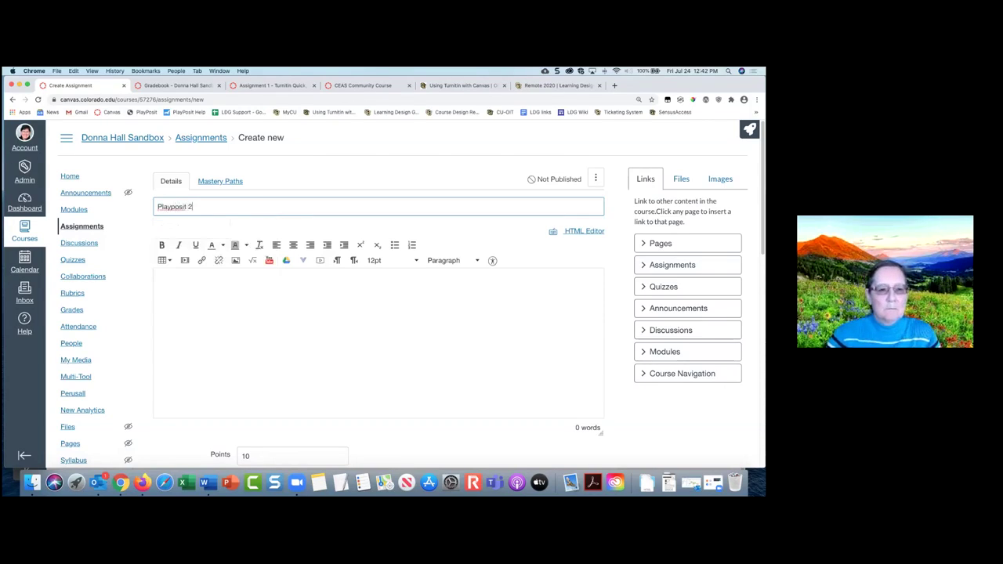
click(324, 340)
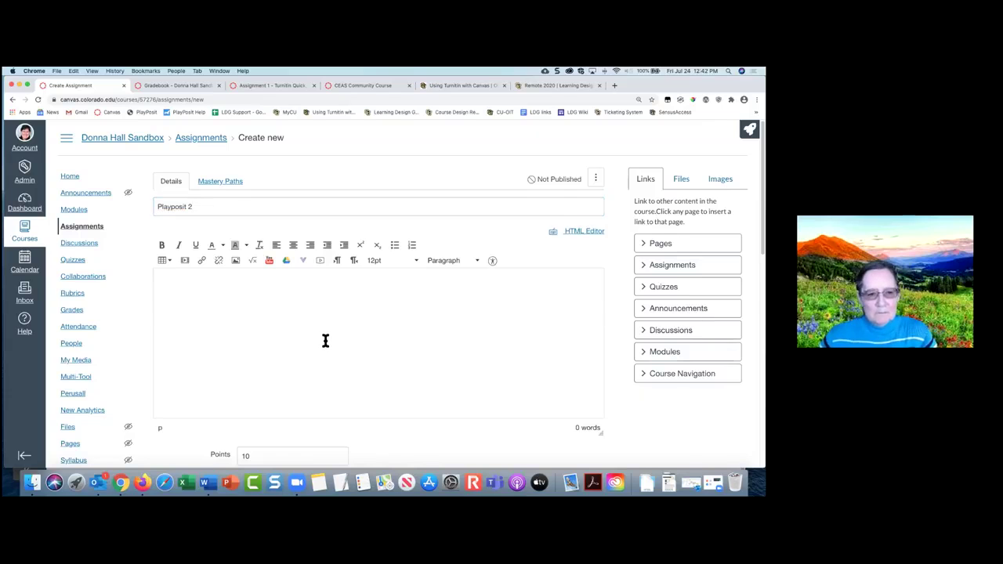
Find PlayPosit in the list of external tools and launch it as the assignment's submission tool.
scroll(322, 332, down, 3)
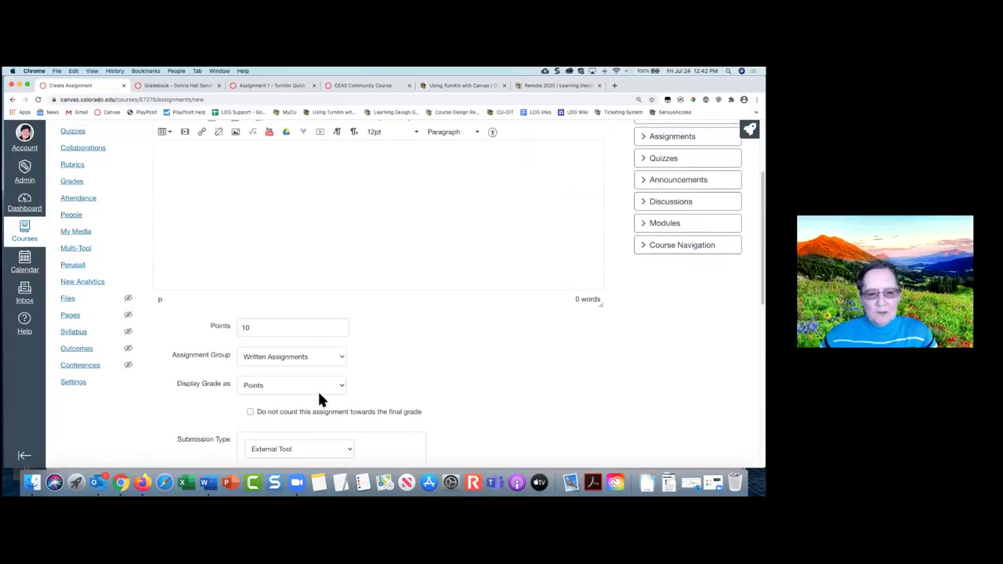
scroll(336, 368, down, 1)
scroll(340, 360, down, 2)
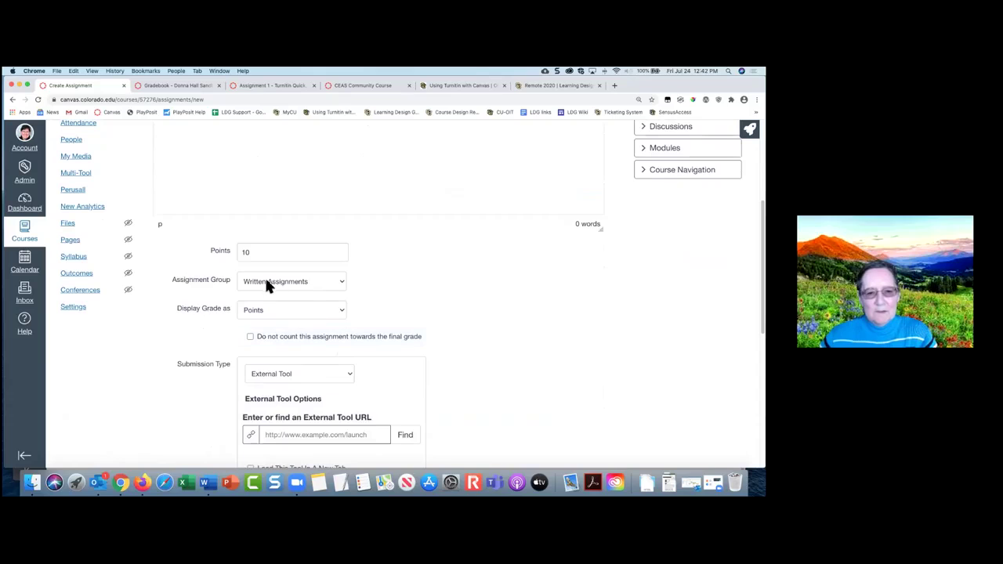
scroll(417, 293, down, 5)
scroll(403, 292, up, 5)
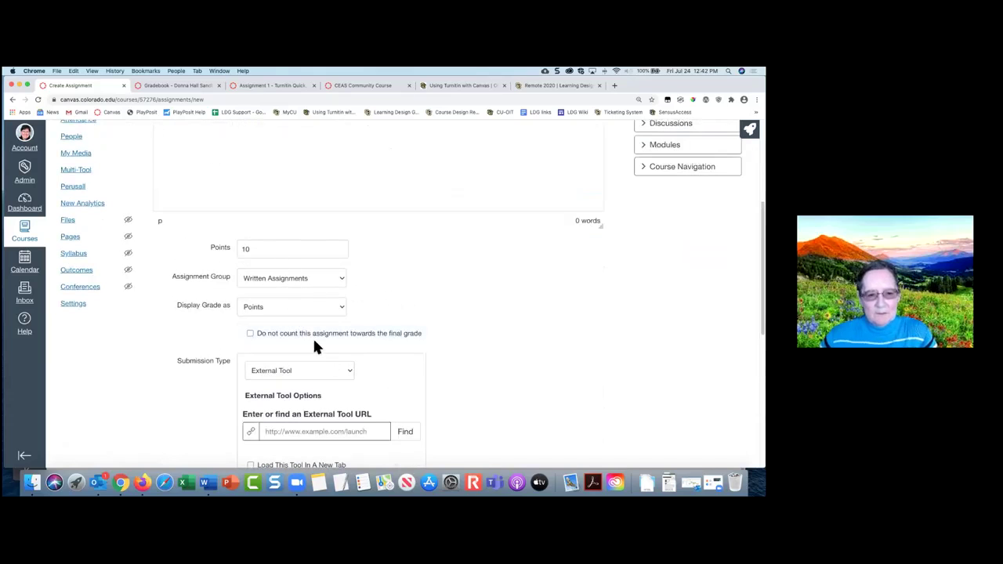
scroll(353, 358, down, 1)
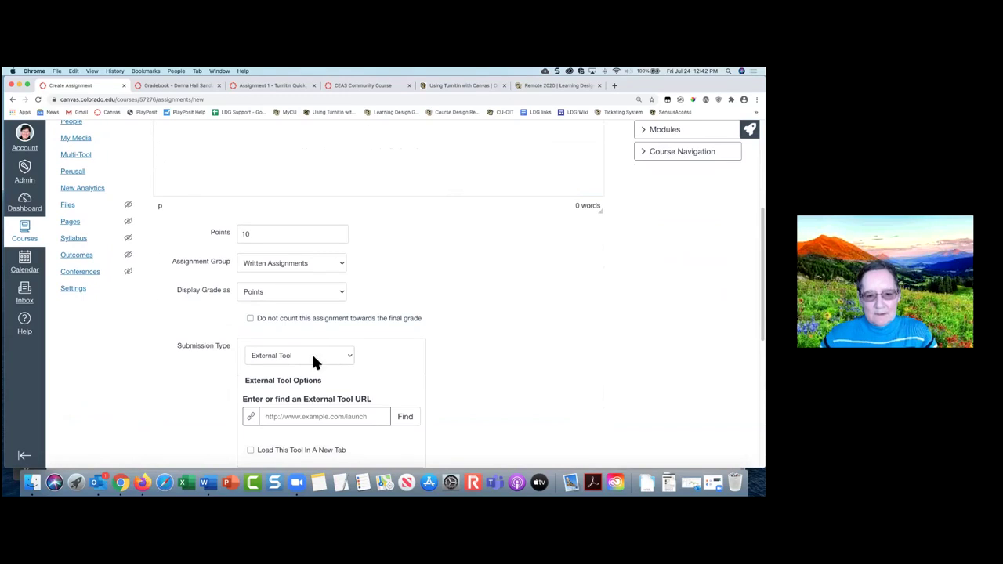
click(406, 417)
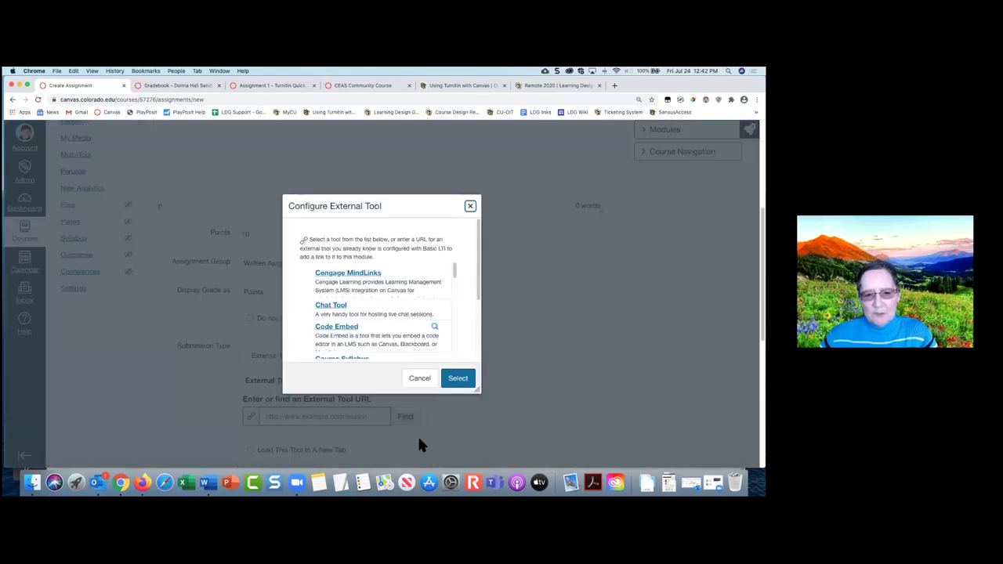
scroll(397, 318, down, 3)
scroll(396, 319, down, 8)
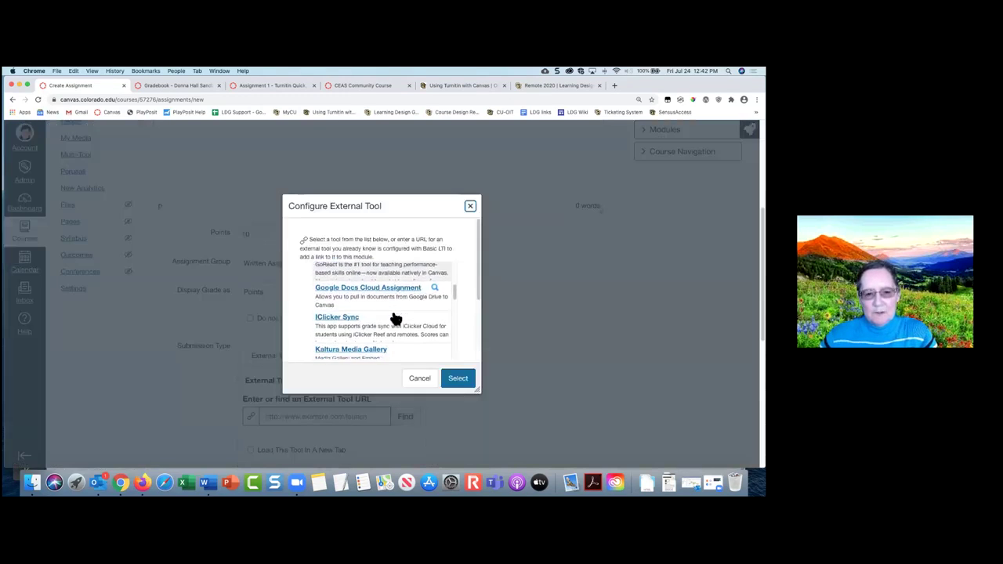
scroll(395, 319, down, 8)
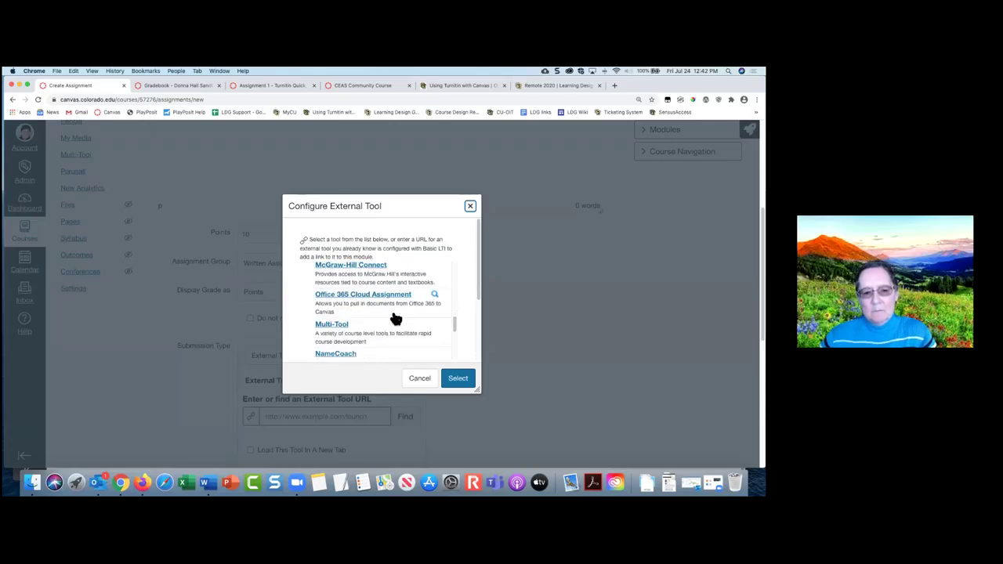
scroll(395, 319, down, 5)
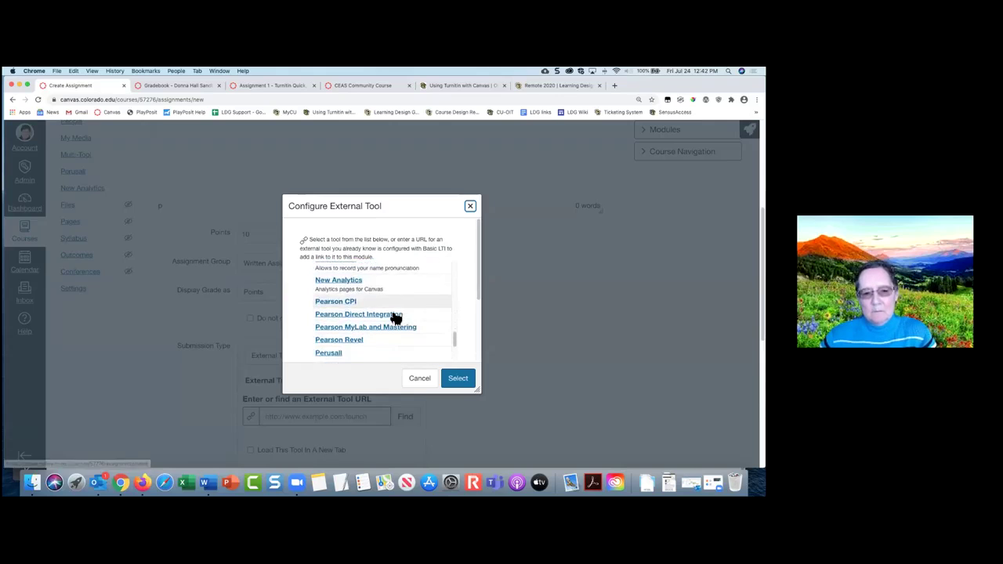
scroll(396, 318, down, 2)
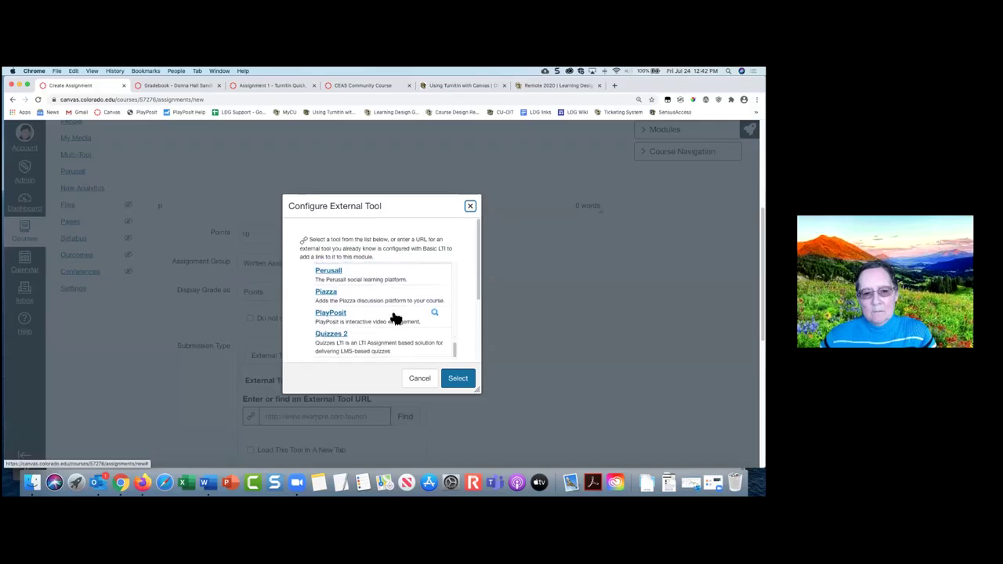
click(335, 313)
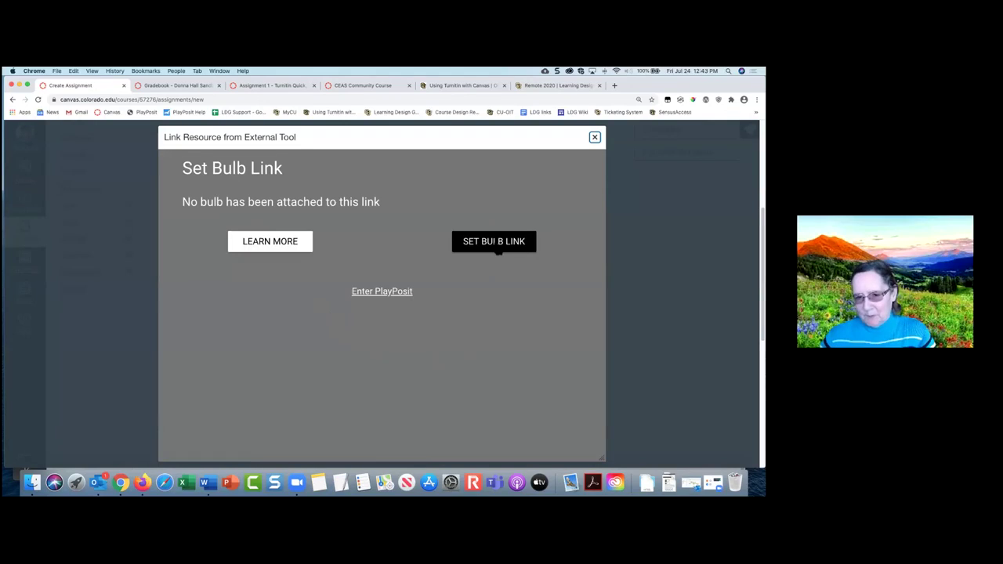
Link the bulb "Copy of Video Creation Peer Grading Calibration 1" as a Self Paced learner experience and confirm PlayPosit as the external tool.
click(499, 247)
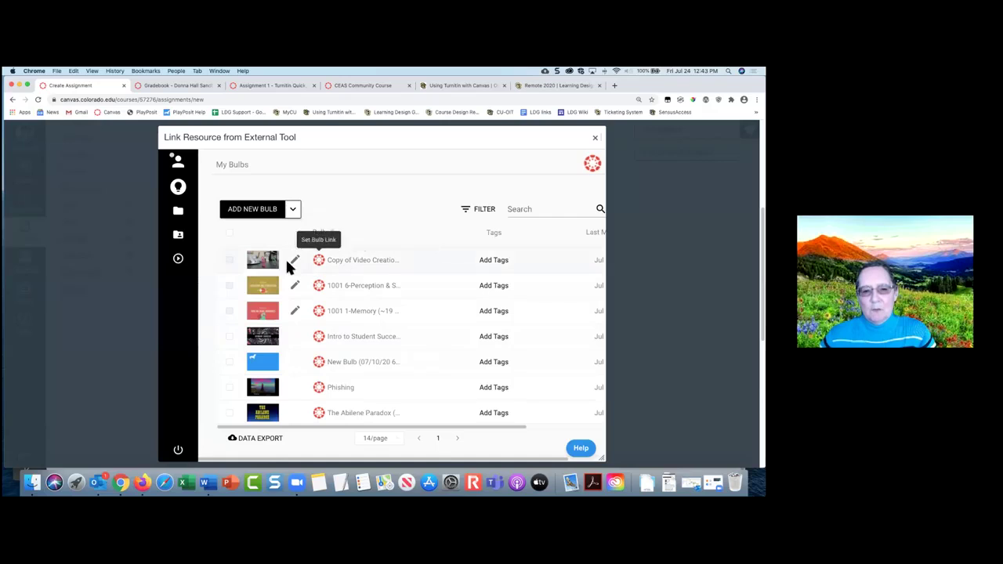
click(321, 263)
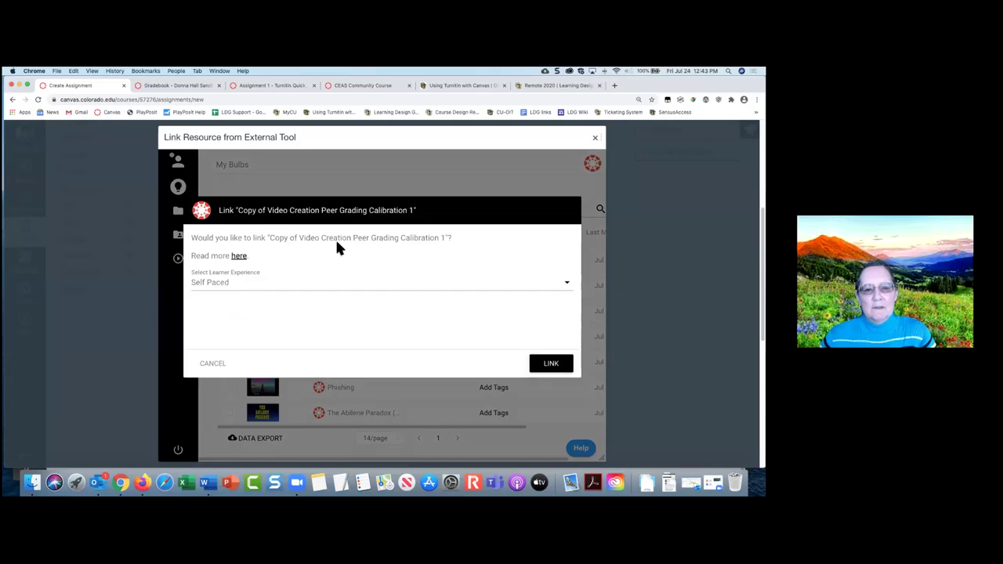
click(552, 364)
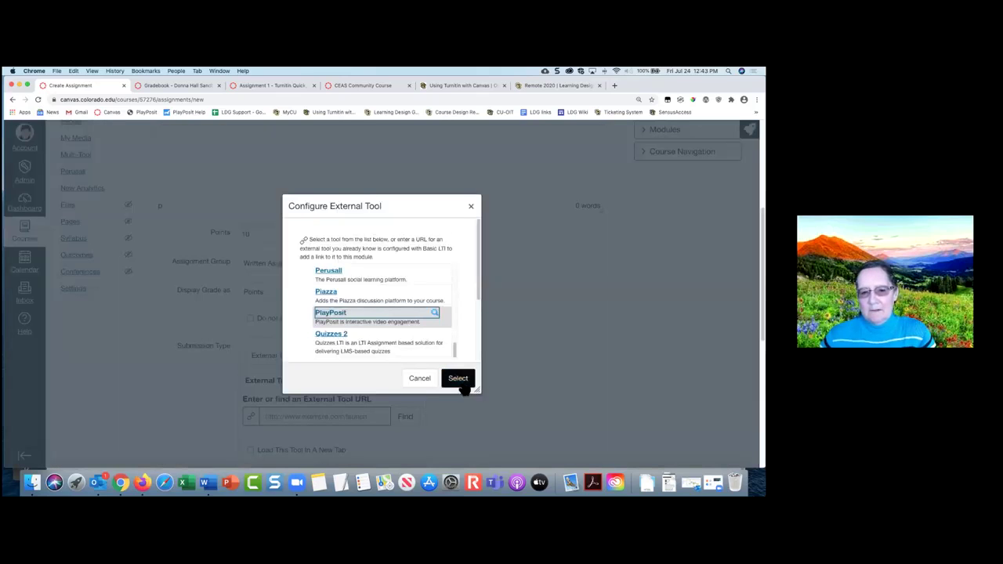
click(460, 380)
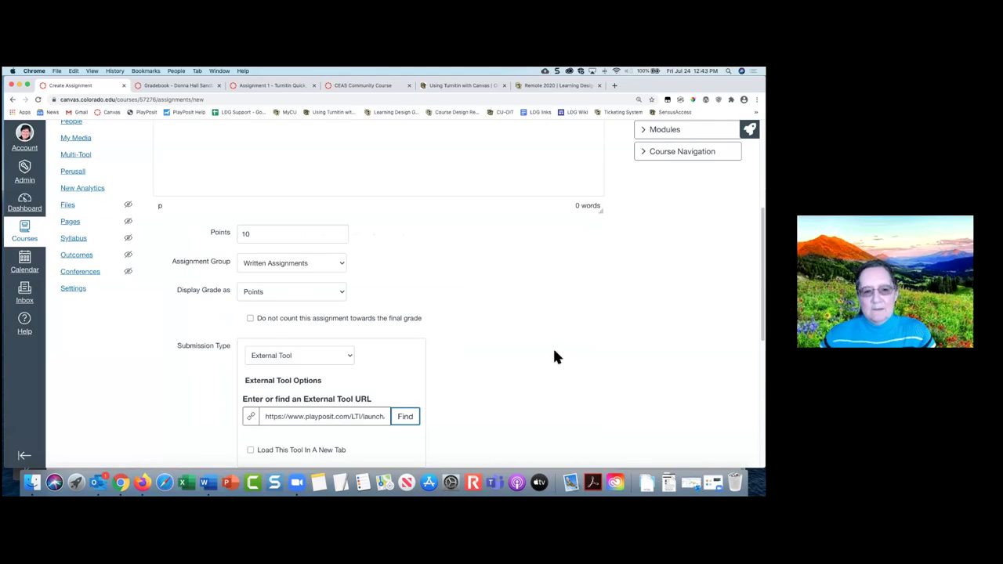
Save and publish the Playposit 2 assignment and open the monitoring page of its linked bulb.
scroll(554, 358, down, 5)
click(547, 435)
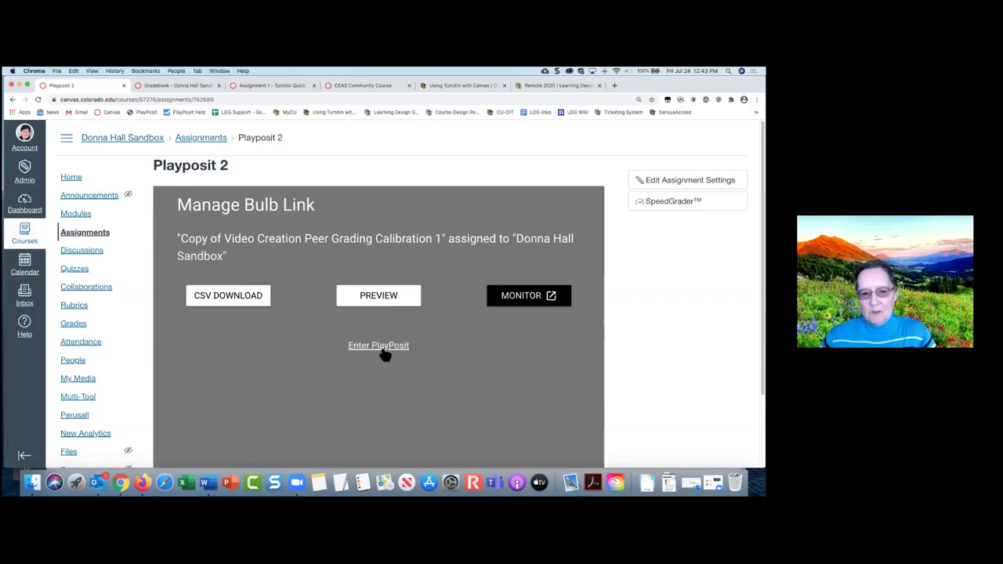
click(546, 304)
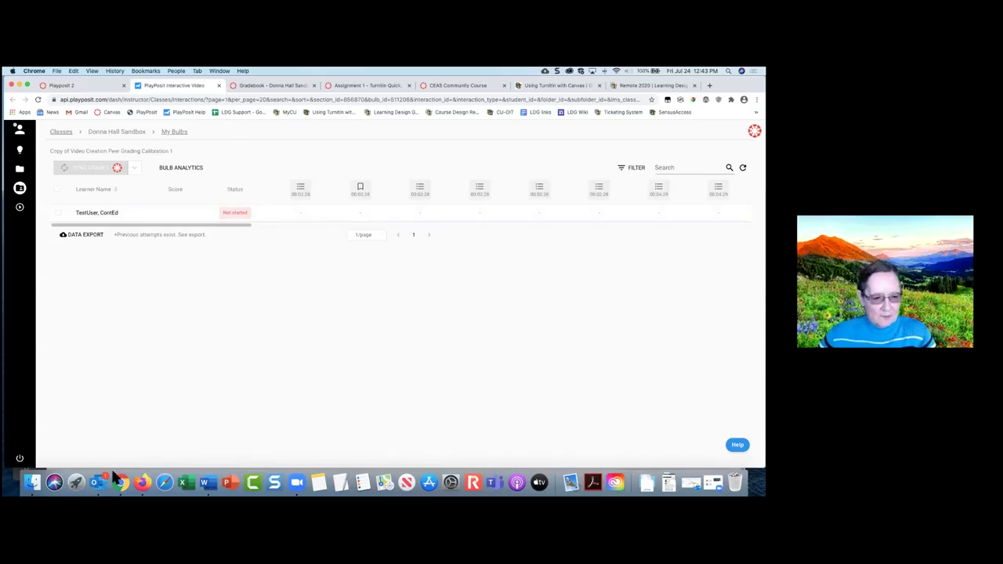
Switch to Firefox, open Playposit 2 from the student's assignment list, and briefly play and pause its video.
click(140, 484)
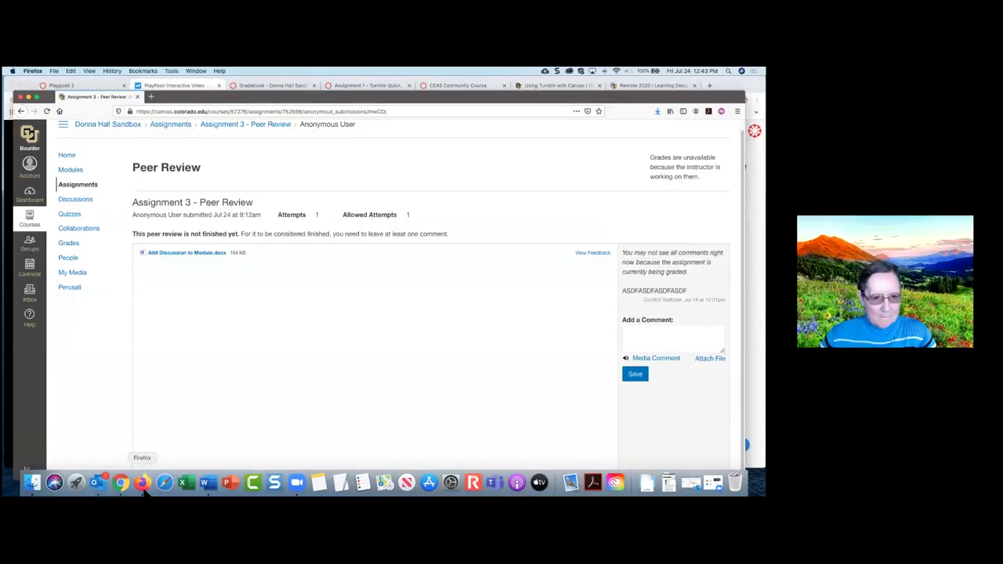
click(181, 126)
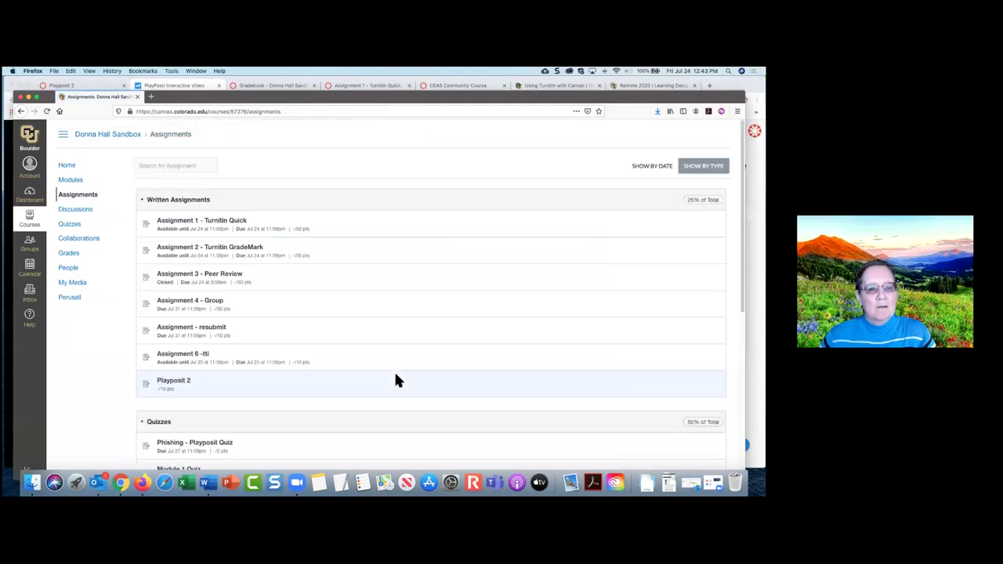
click(183, 384)
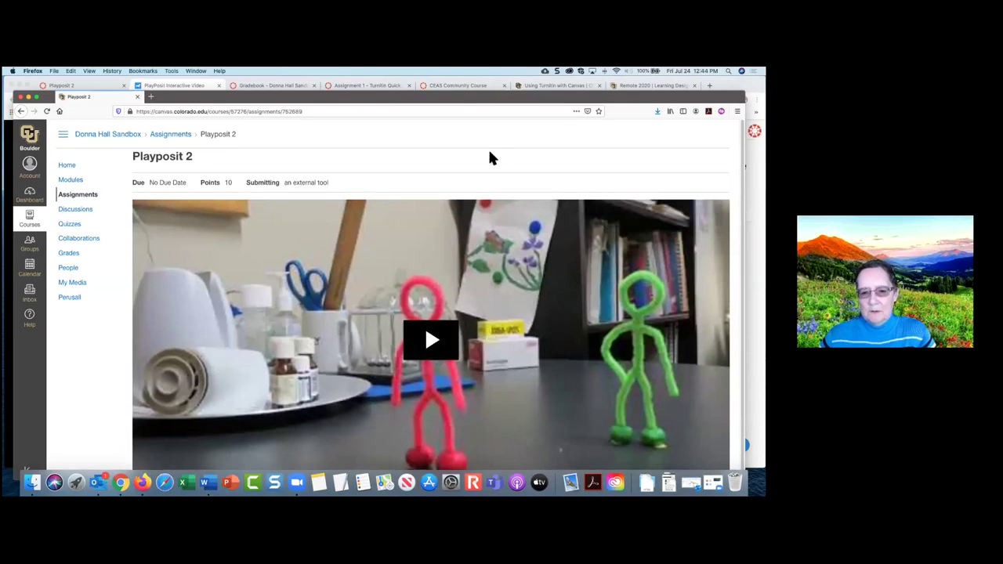
drag(487, 169, 487, 137)
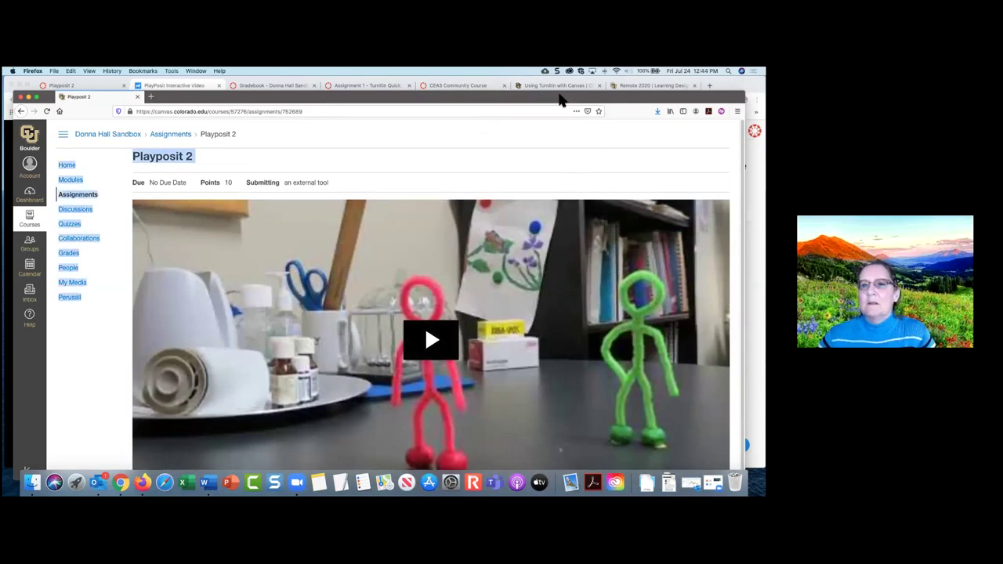
drag(567, 99, 560, 73)
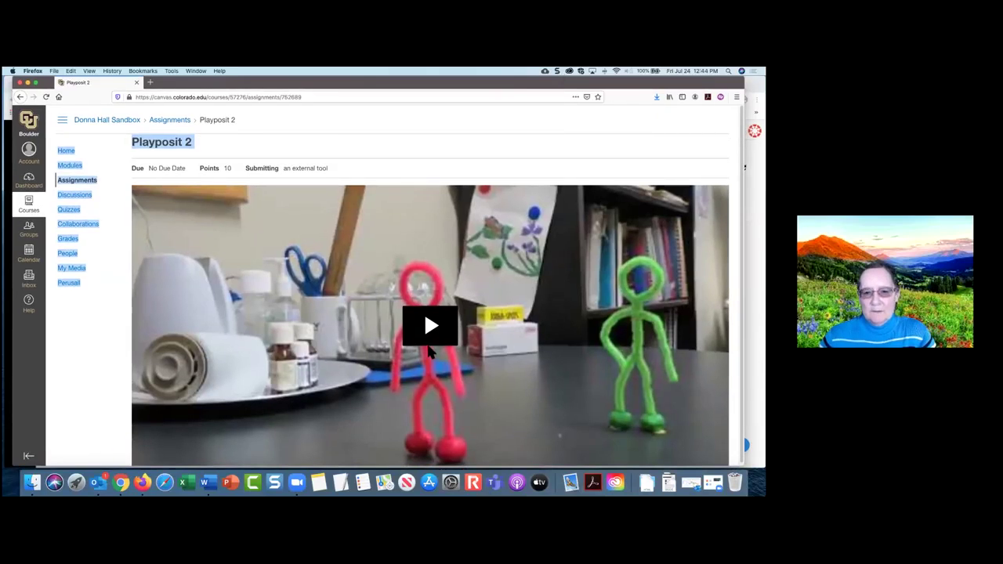
click(430, 333)
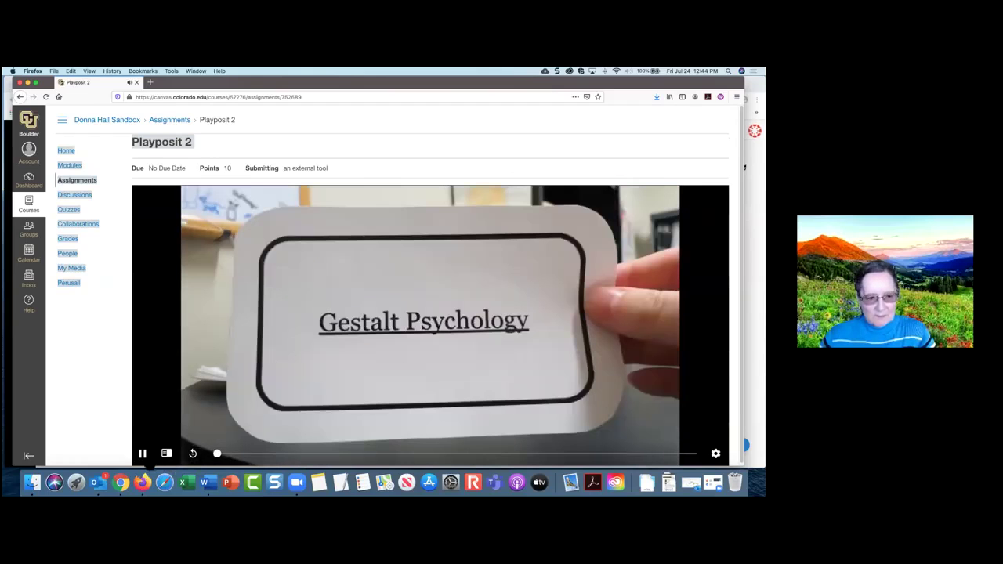
click(430, 327)
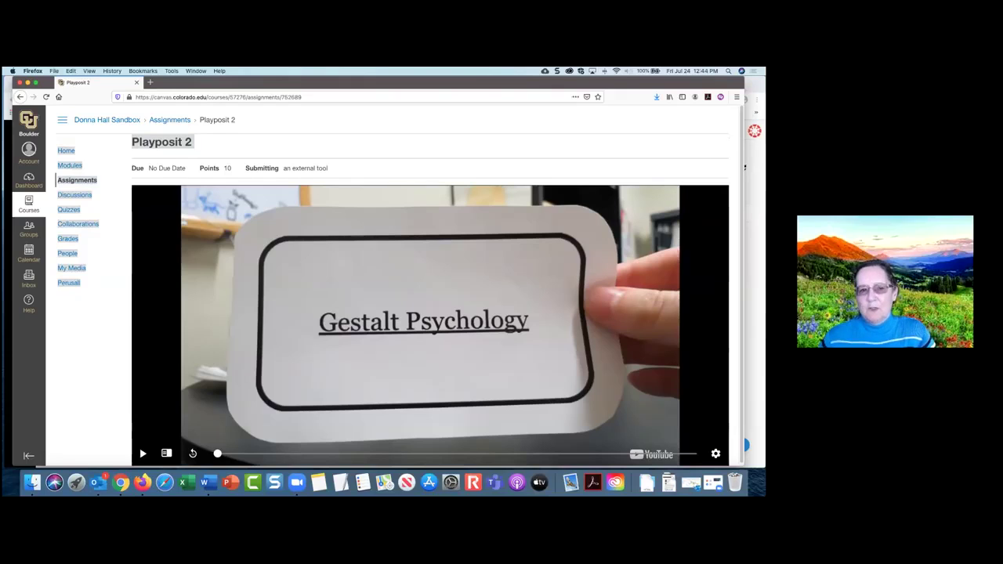
Return to the assignment list, open "Phishing - Playposit Quiz" and view the review of its questions.
click(166, 123)
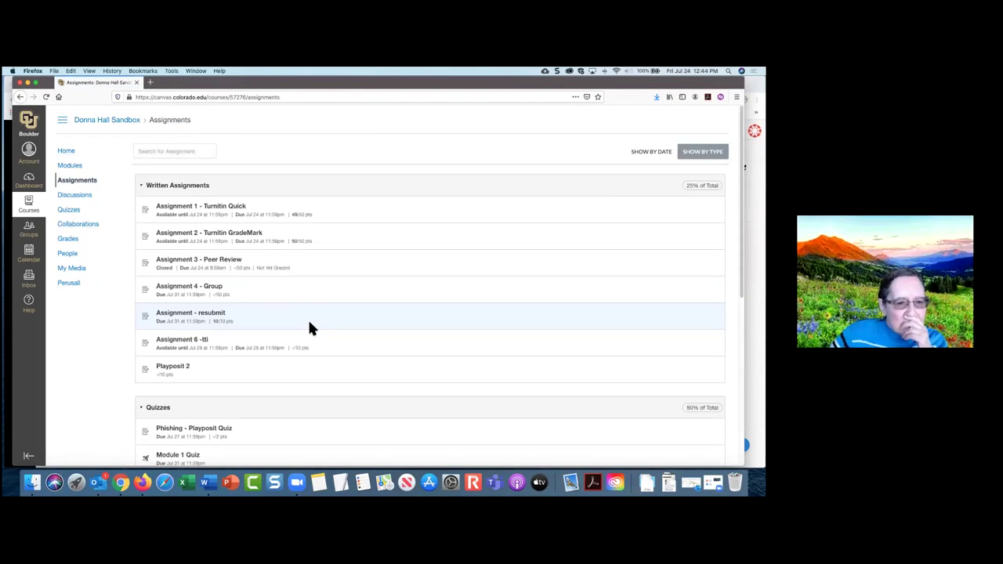
scroll(310, 326, down, 3)
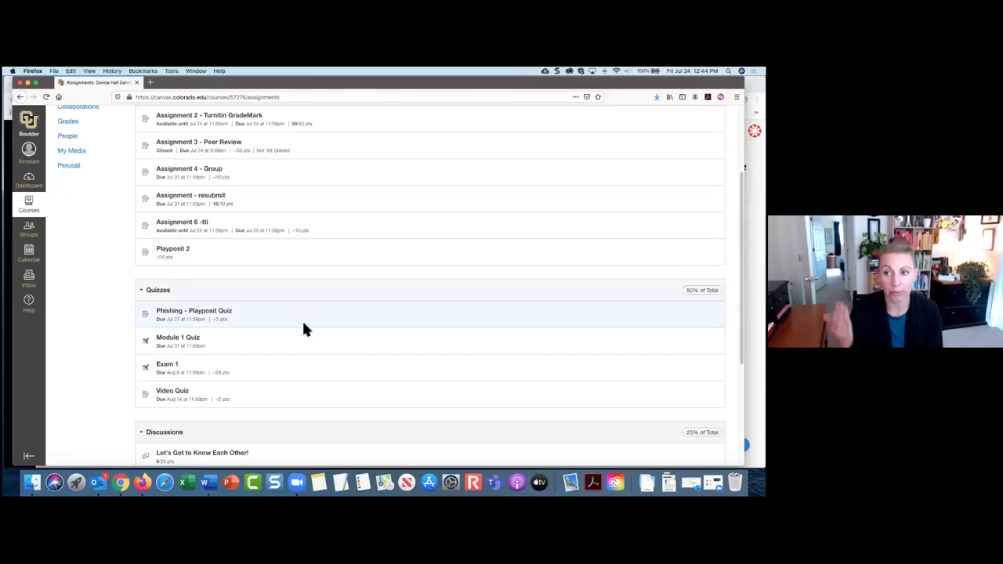
click(219, 317)
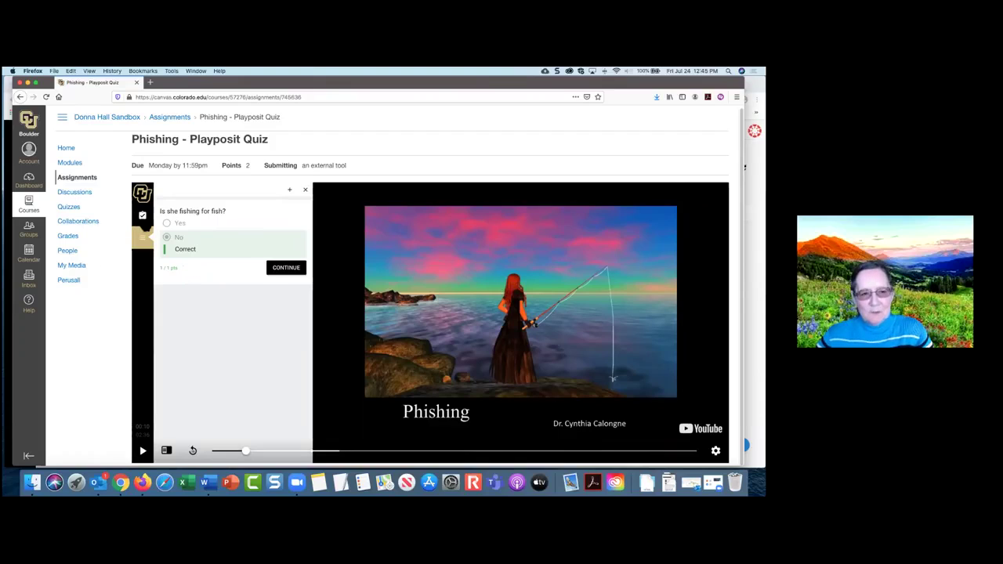
click(142, 215)
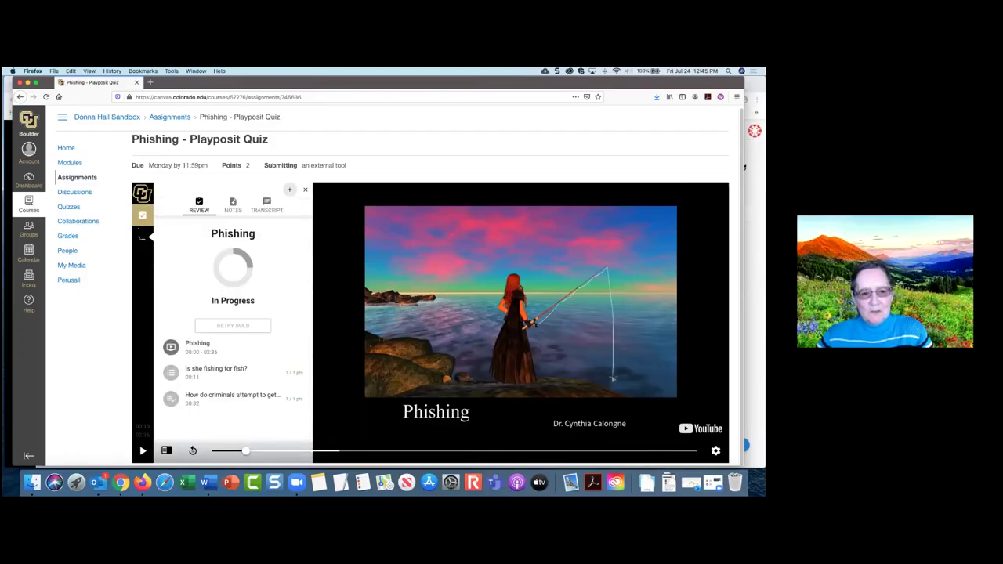